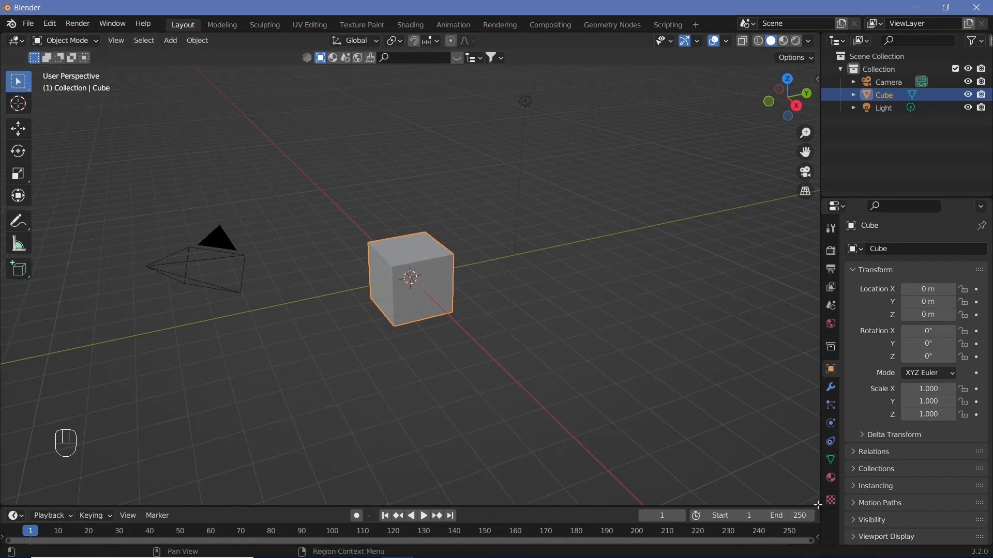
- Split the 3D viewport into upper and lower areas, and create a new geometry node tree for the cube in the lower one
left_click_drag(817, 505, 782, 323)
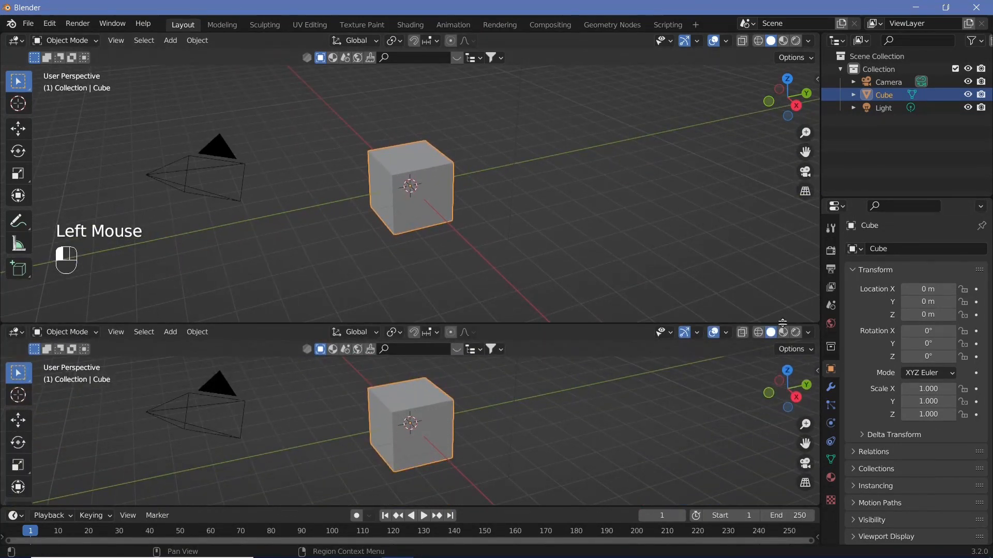
left_click(17, 332)
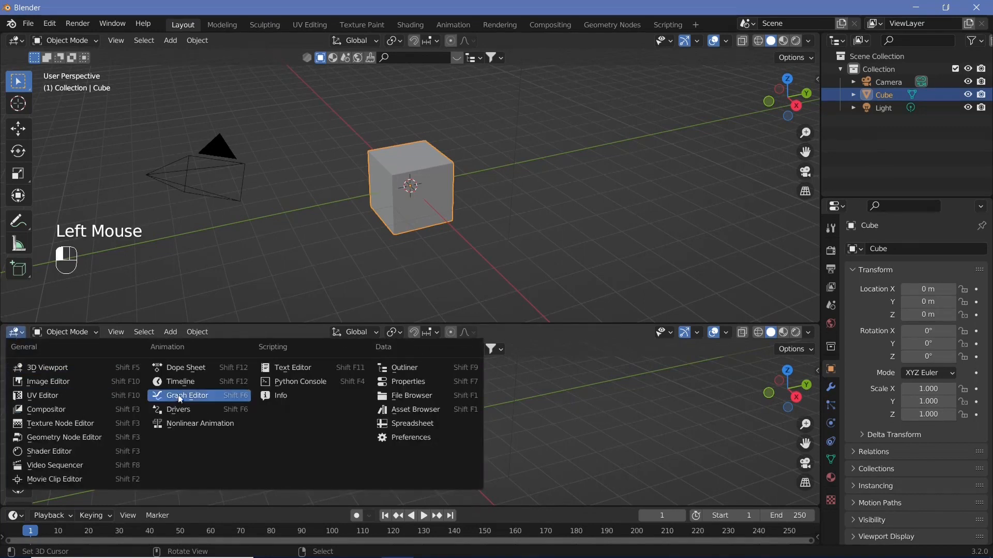
left_click(81, 439)
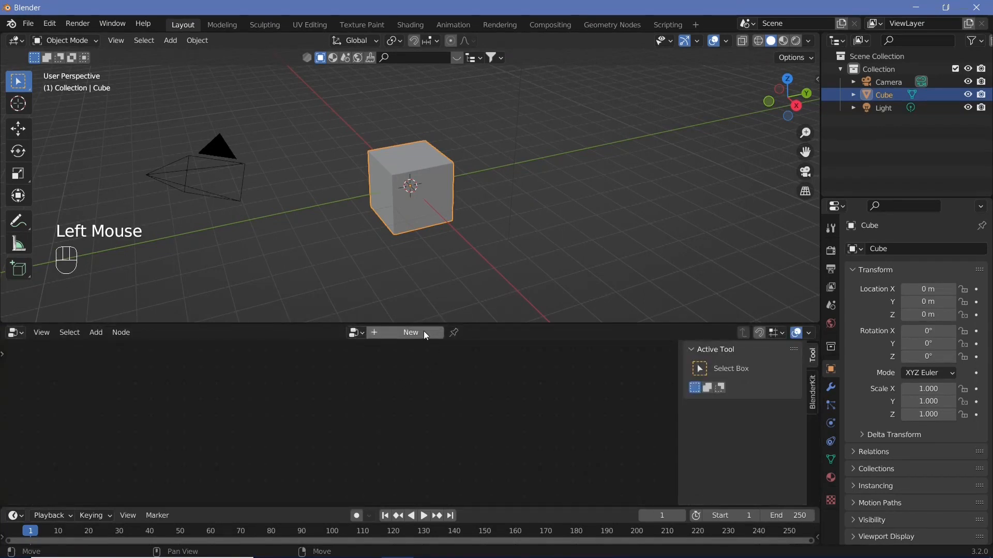
left_click(425, 334)
- Delete the Group Input node from the cube's node tree
middle_click_drag(378, 392, 508, 351)
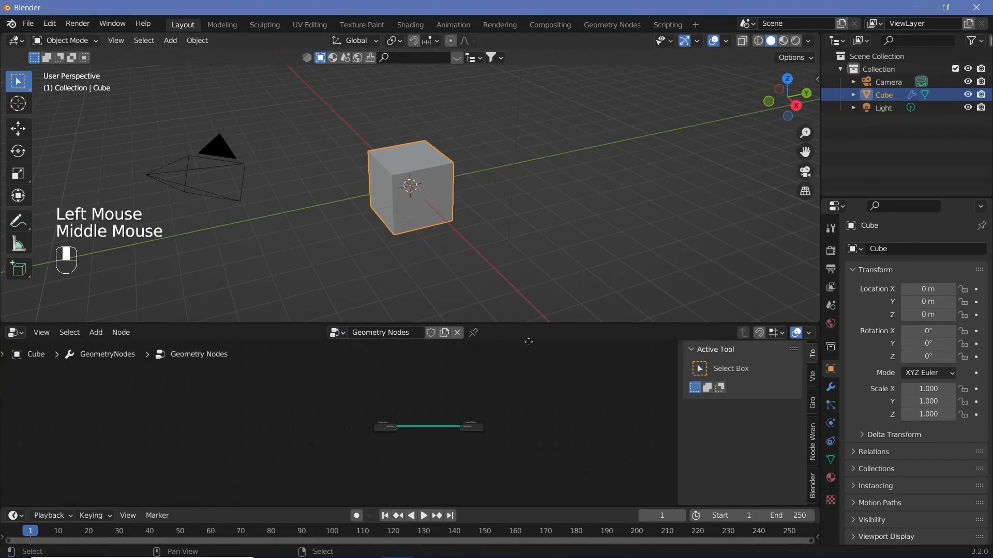
scroll(433, 454, "up", 5)
scroll(434, 457, "up", 2)
middle_click_drag(434, 457, 333, 414)
scroll(331, 390, "up", 2)
left_click(335, 418)
key("x")
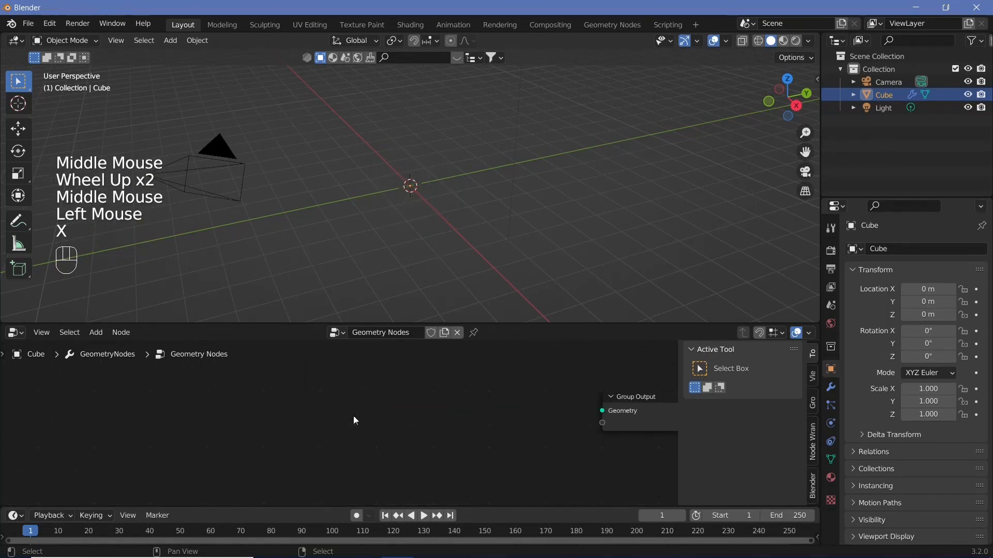
- Add a Curve Circle node to the node tree, well before the Group Output
key("shift+a")
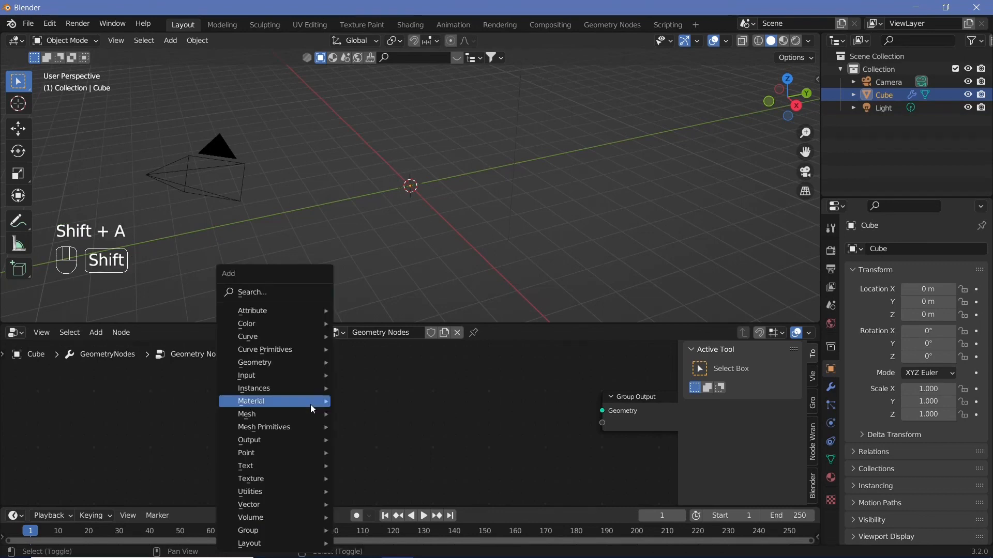
left_click(267, 294)
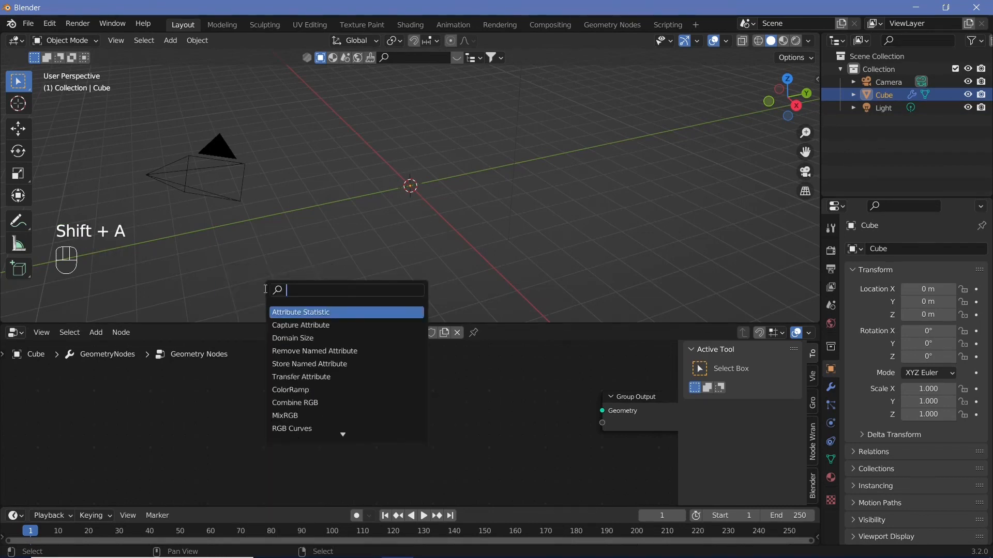
type("cur")
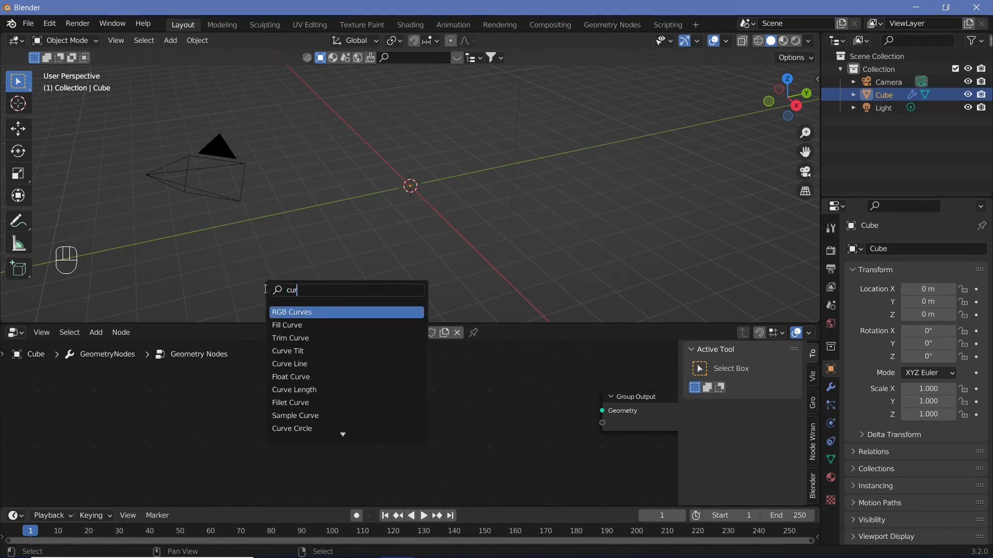
type("ve")
left_click(292, 429)
left_click(166, 412)
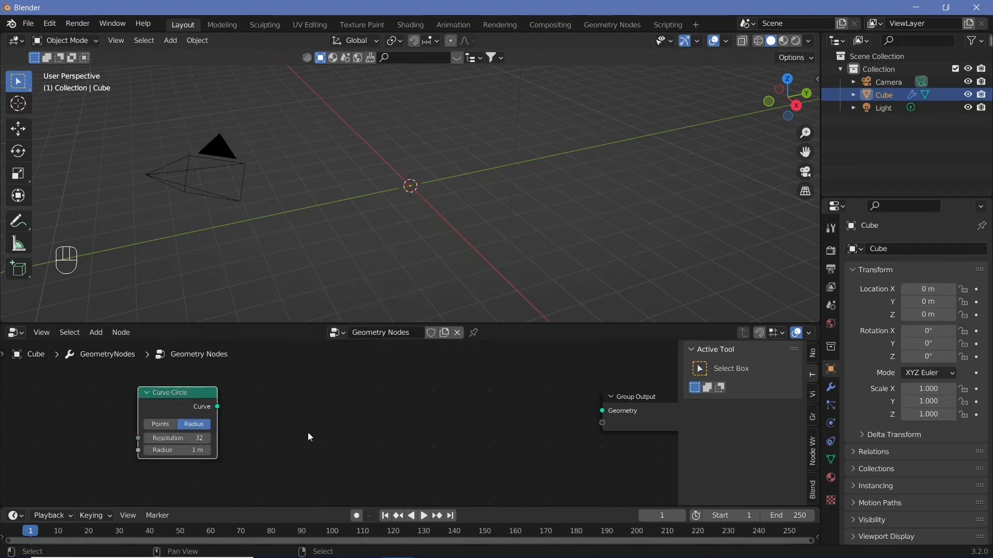
- Add a Curve to Mesh node between the Curve Circle and Group Output nodes
key("shift+a")
left_click(283, 293)
type("curve to")
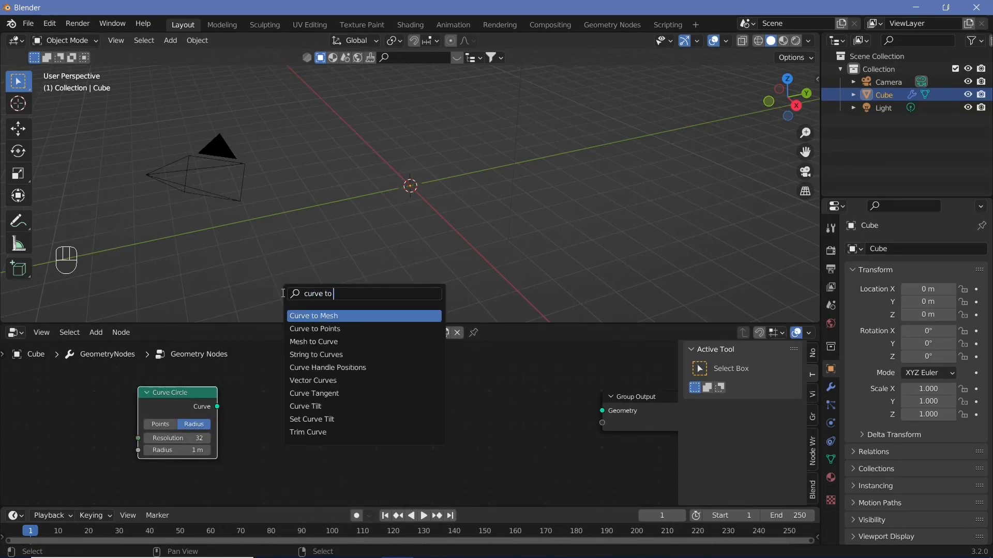
key("Return")
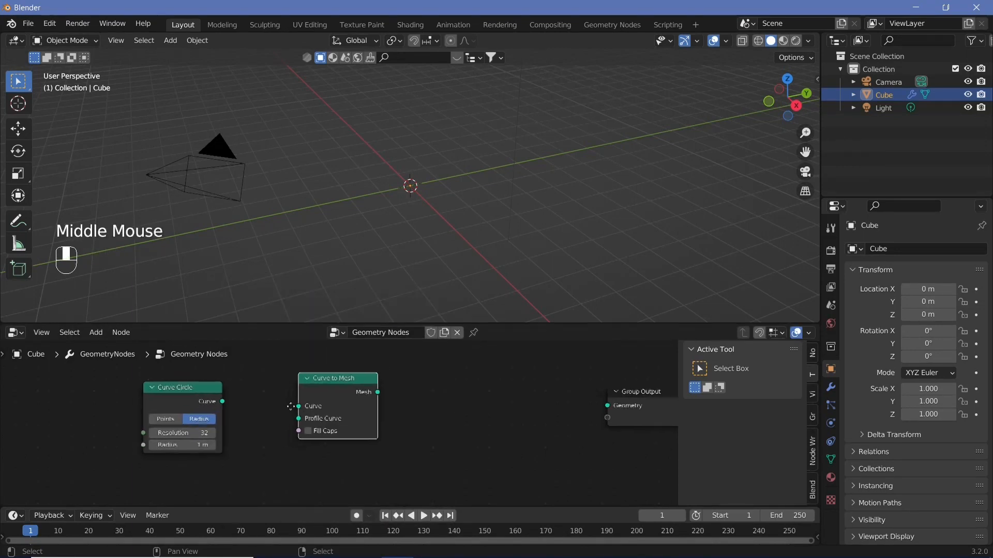
- Duplicate the Curve Circle node and place the copy directly below the original
middle_click_drag(168, 392, 224, 374)
left_click(225, 376)
key("shift+d")
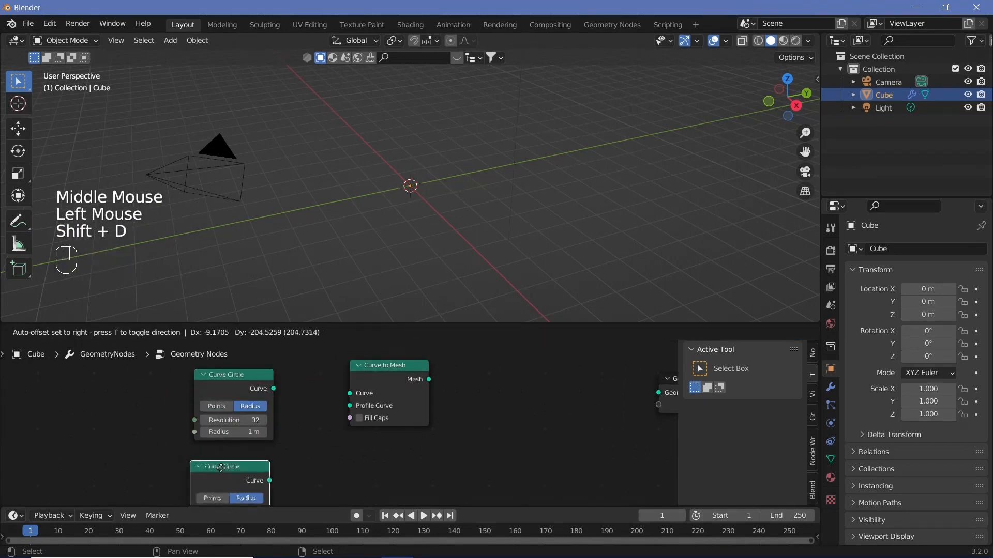
left_click(228, 457)
- Connect the upper circle to Curve, the lower circle to Profile Curve, and the Curve to Mesh output to the Group Output geometry
left_click(276, 390)
left_click_drag(276, 389, 350, 394)
left_click_drag(277, 469, 356, 407)
left_click(436, 380)
left_click_drag(436, 380, 628, 392)
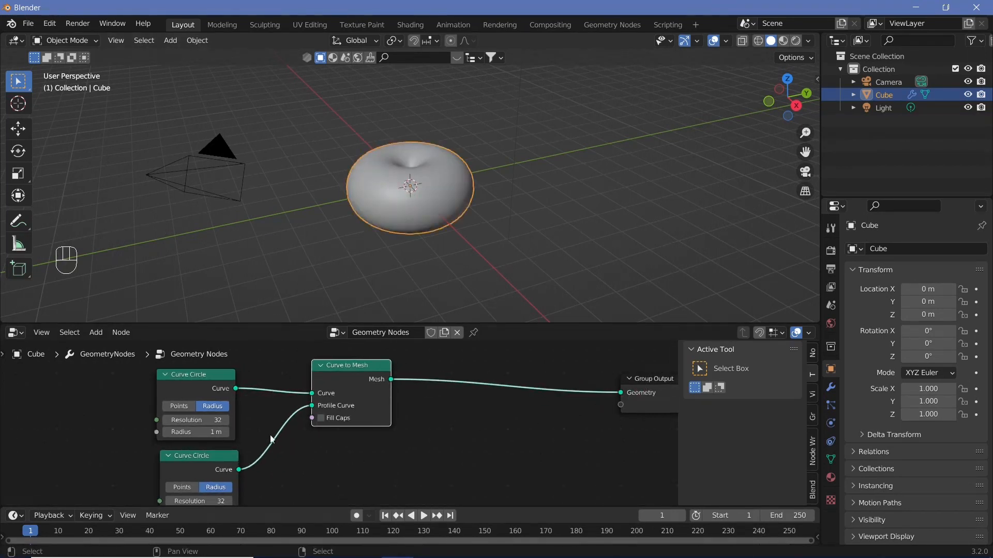
- Set the radius of the upper Curve Circle to 10 m
middle_click_drag(191, 430, 239, 395, "shift")
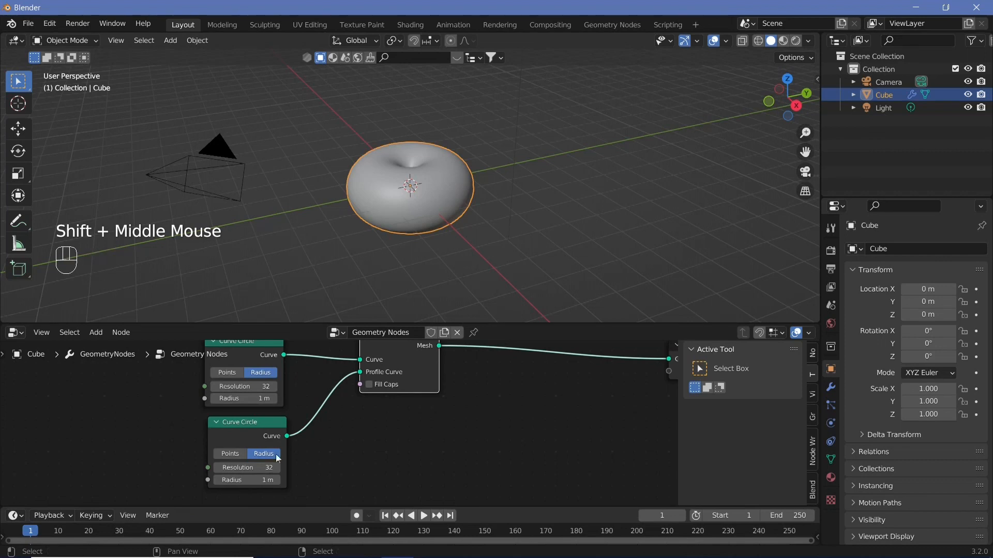
left_click(252, 402)
type("10")
key("Return")
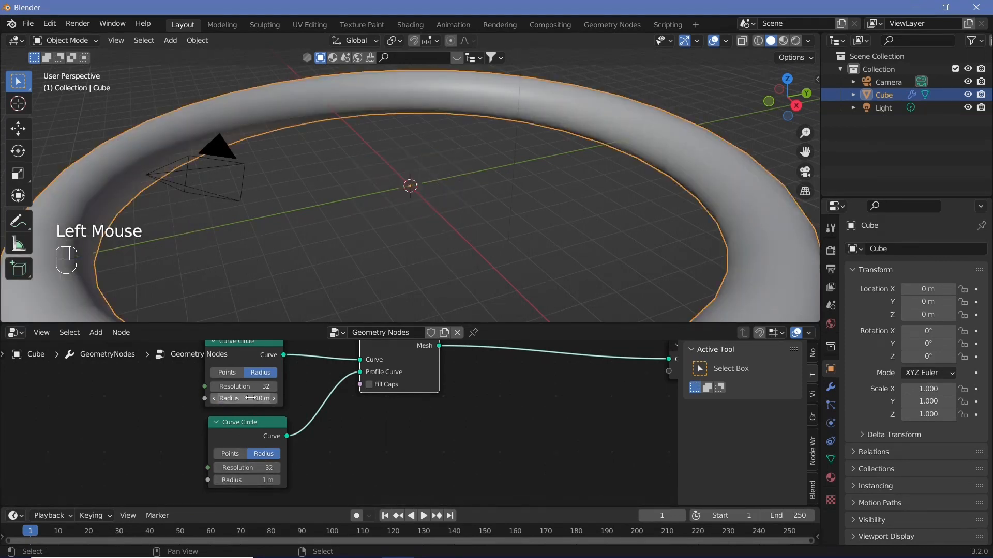
- Set the resolution of the upper Curve Circle to 50
scroll(675, 227, "down", 3)
middle_click_drag(595, 248, 605, 225)
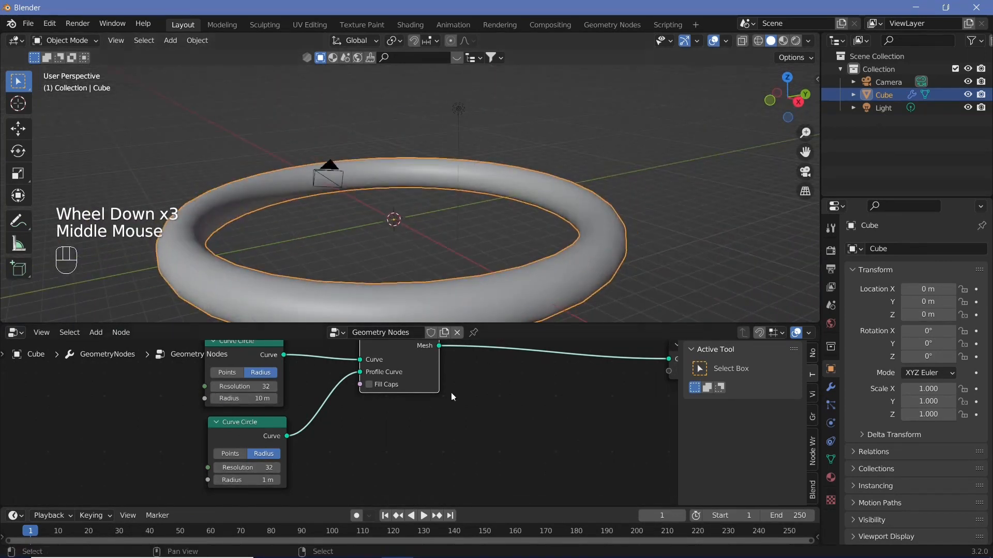
middle_click_drag(365, 443, 402, 421)
left_click(274, 364)
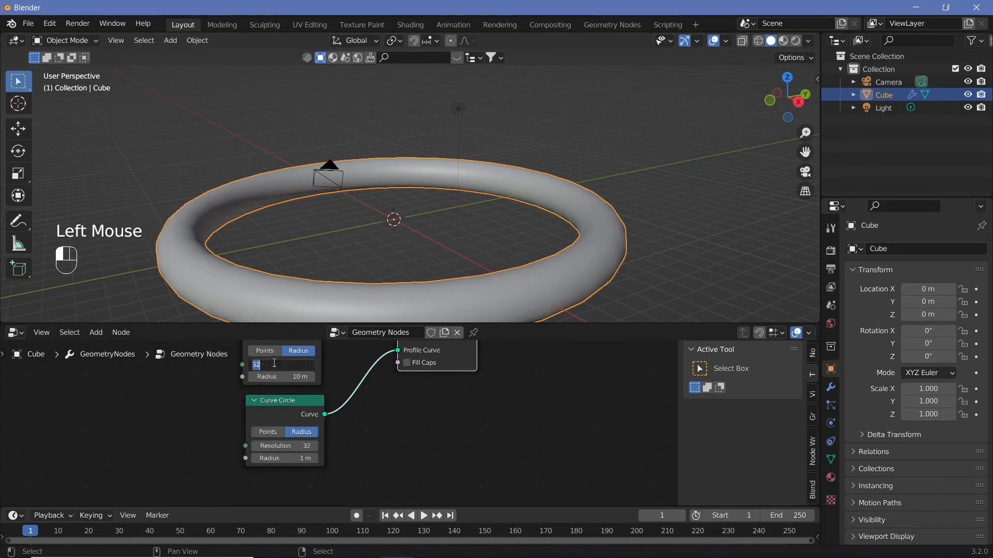
key("Return")
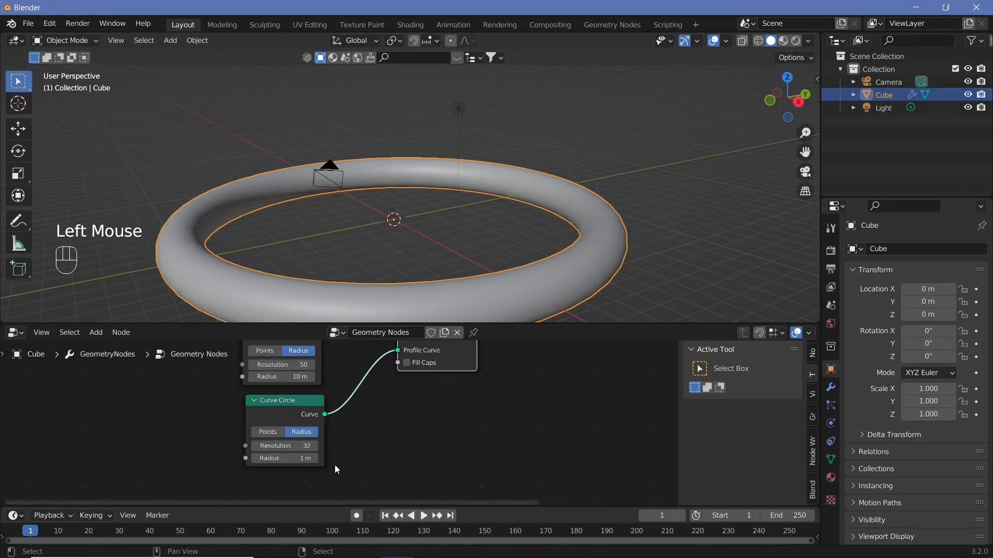
- Set the resolution of the lower Curve Circle to 16
left_click(292, 446)
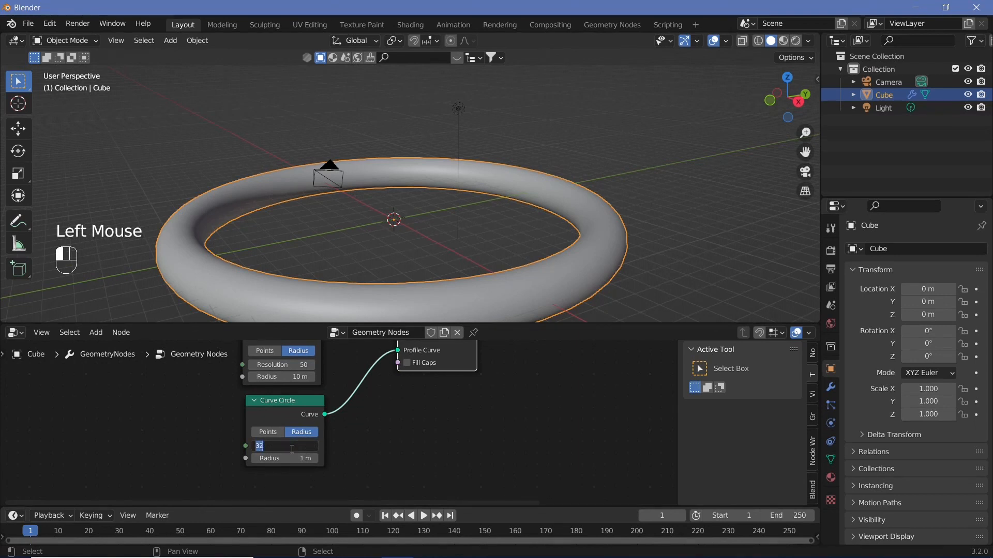
type("16")
key("Return")
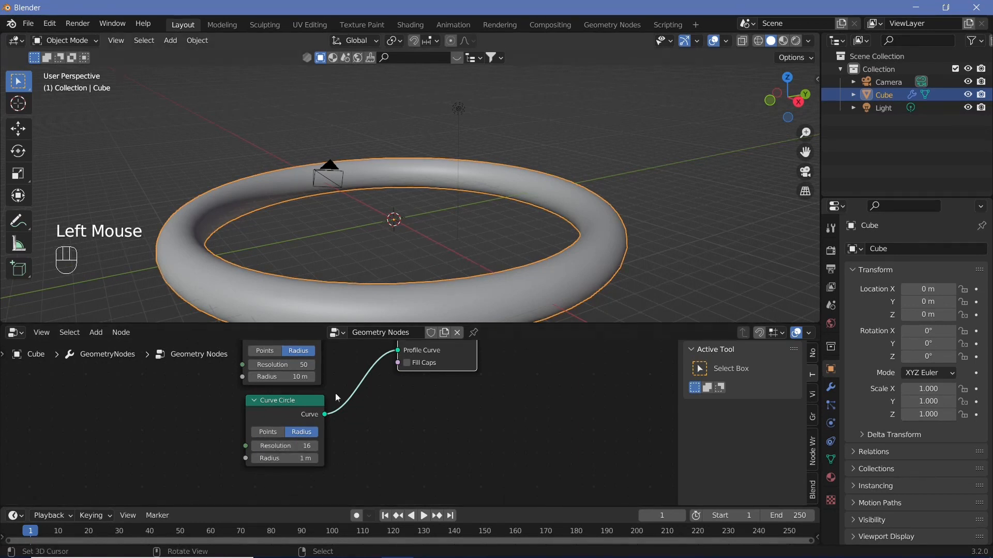
- Insert a Mesh to Curve node on the link between Curve to Mesh and Group Output
scroll(419, 423, "down", 2)
middle_click_drag(420, 423, 288, 400)
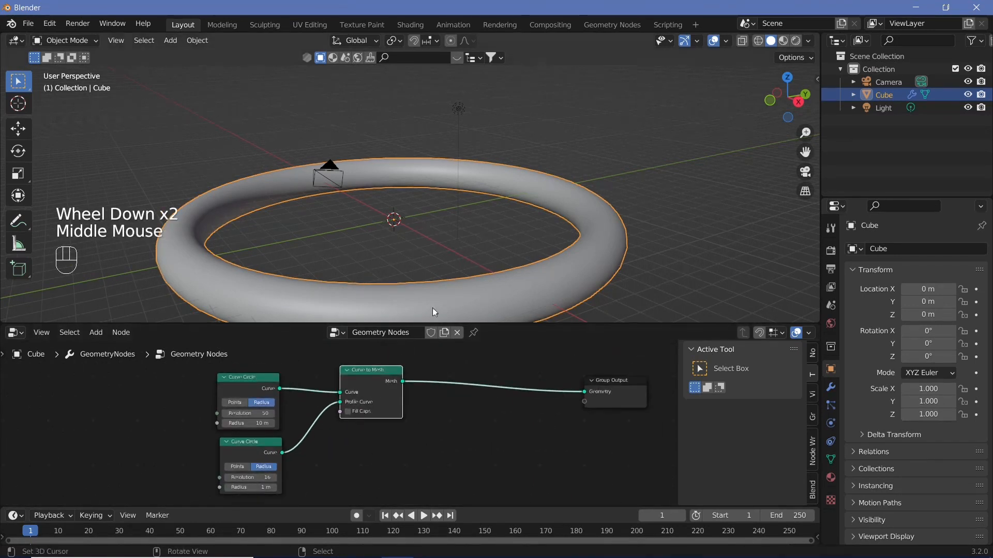
key("shift+a")
left_click(418, 295)
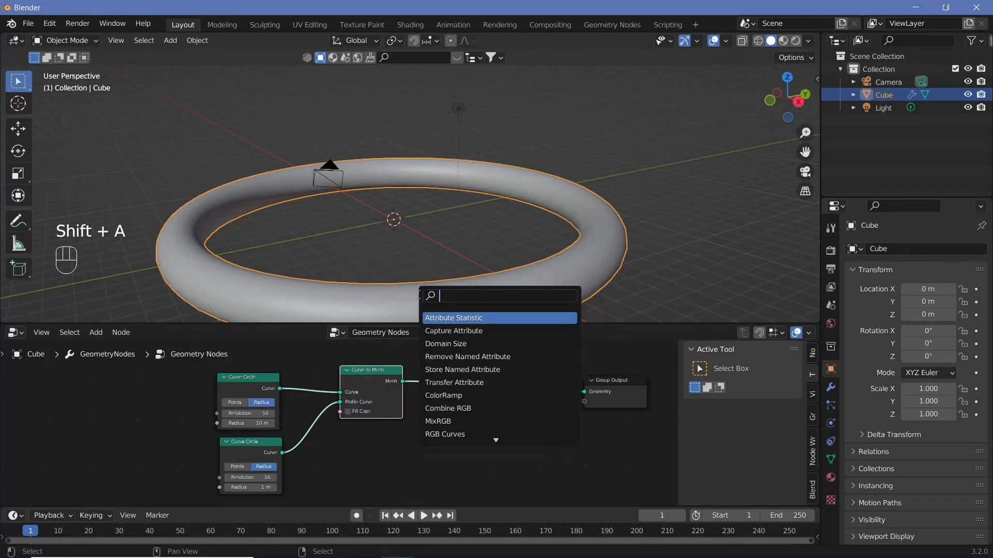
type("mesh")
left_click(449, 409)
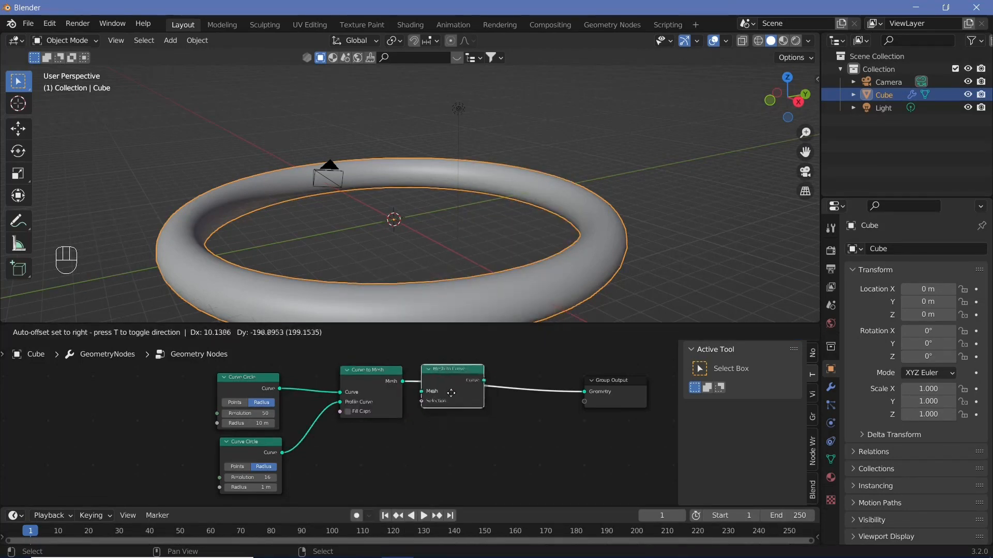
left_click(465, 404)
- Move Group Output further away and insert a duplicate of the Curve to Mesh node between Mesh to Curve and Group Output
middle_click_drag(613, 399, 514, 409)
left_click_drag(515, 410, 585, 410)
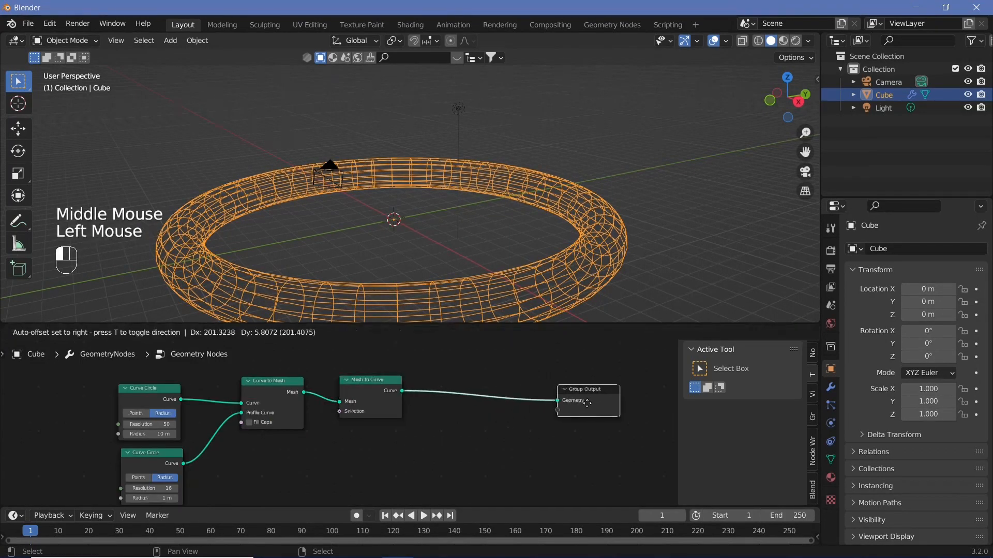
left_click(263, 392)
key("shift+d")
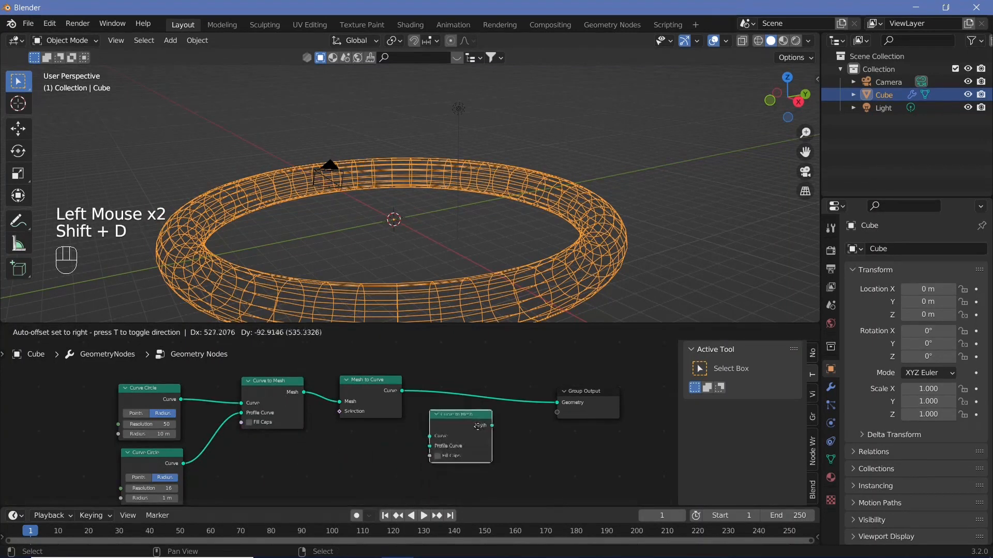
left_click(474, 408)
- Duplicate the lower Curve Circle node and connect the copy to the Profile Curve of the second Curve to Mesh
middle_click_drag(187, 460, 203, 442)
left_click(170, 448)
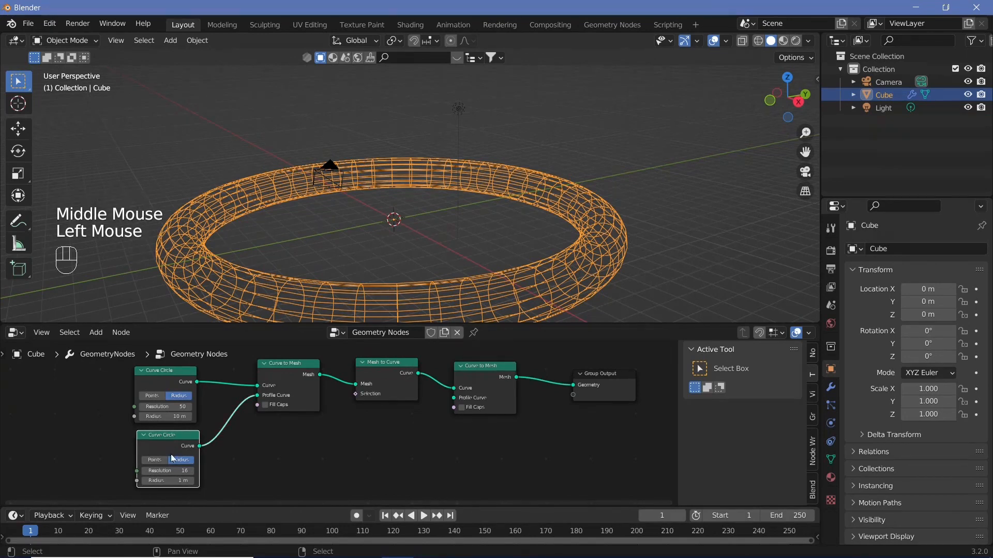
key("shift+d")
left_click(432, 441)
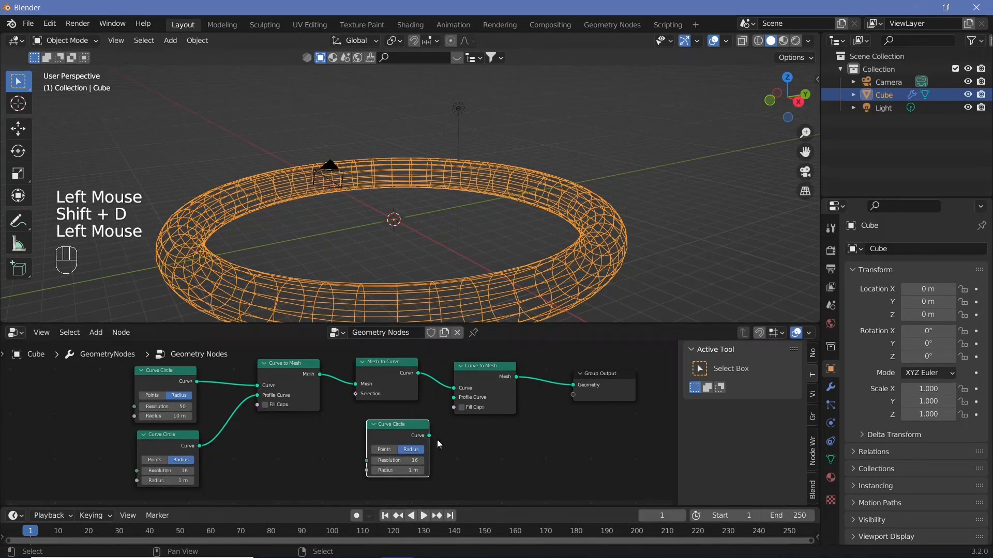
left_click_drag(429, 436, 459, 395)
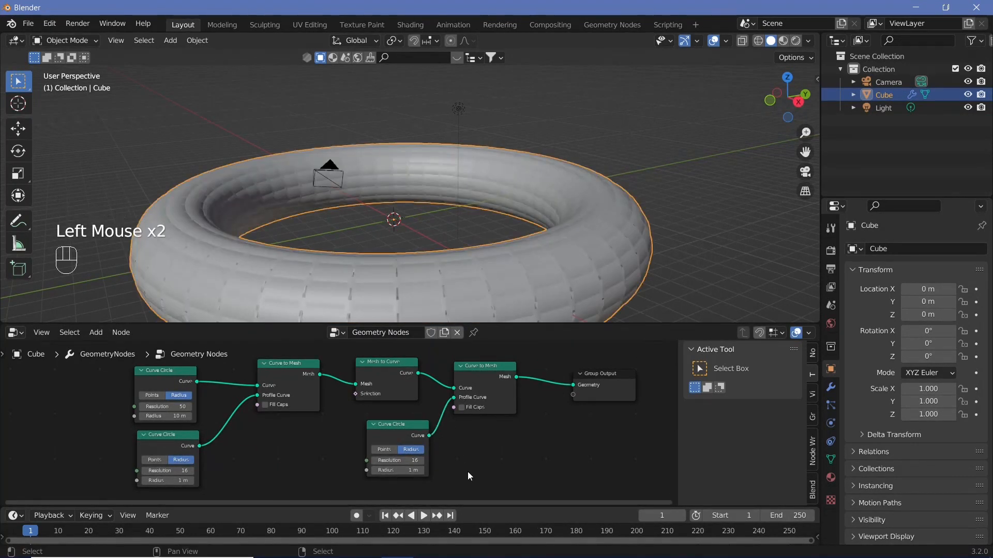
middle_click_drag(459, 475, 473, 454)
scroll(473, 454, "up", 3)
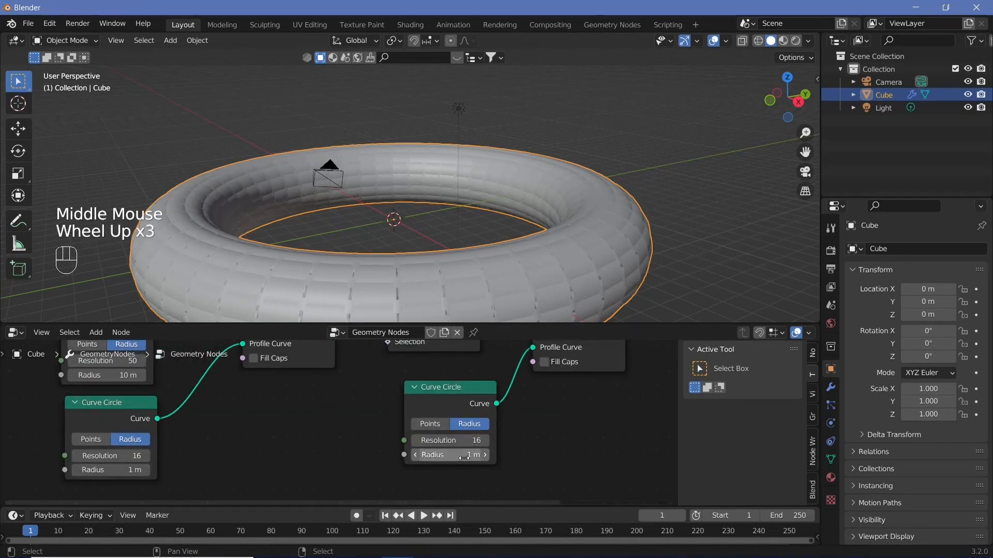
left_click(465, 458)
type("0.01")
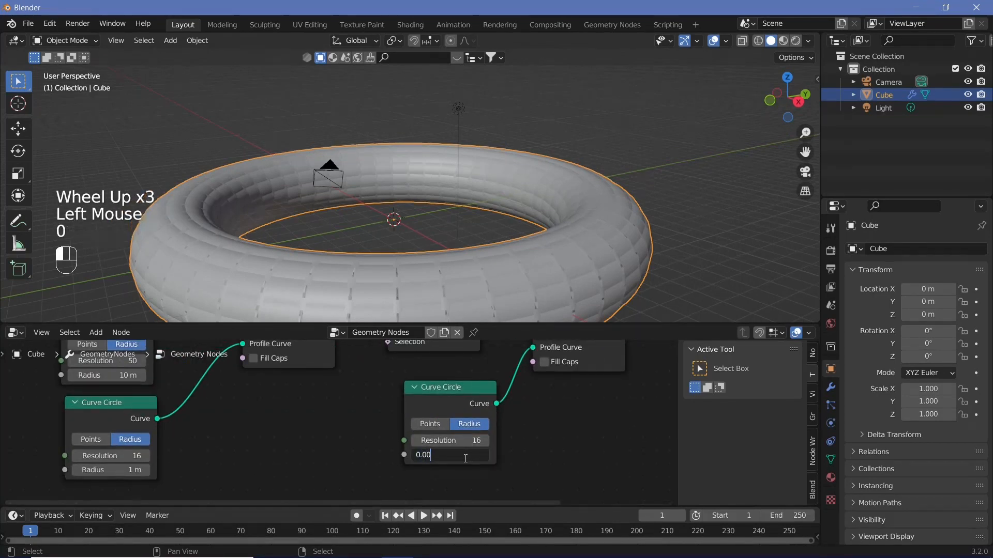
key("Return")
scroll(419, 277, "up", 3)
middle_click_drag(455, 310, 438, 404, "shift")
left_click(460, 455)
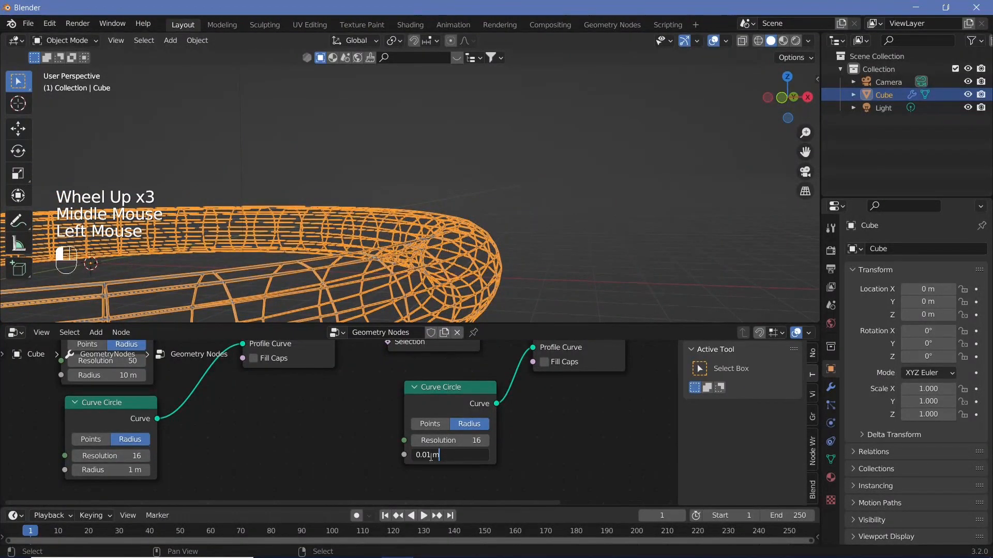
middle_click_drag(431, 217, 406, 234, "shift")
scroll(411, 200, "down", 2)
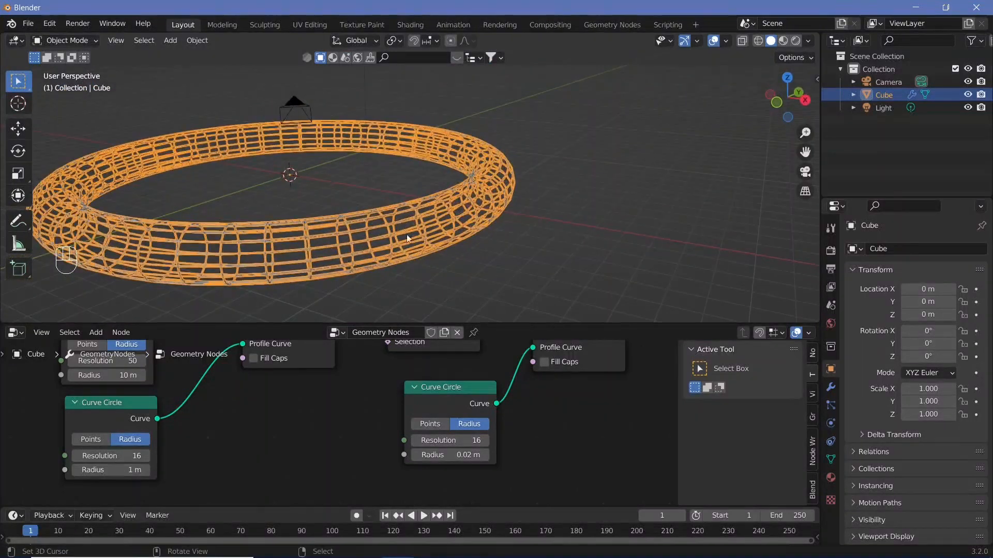
- Group all nodes except Group Output in a common frame
scroll(351, 433, "down", 3)
middle_click_drag(346, 433, 305, 442)
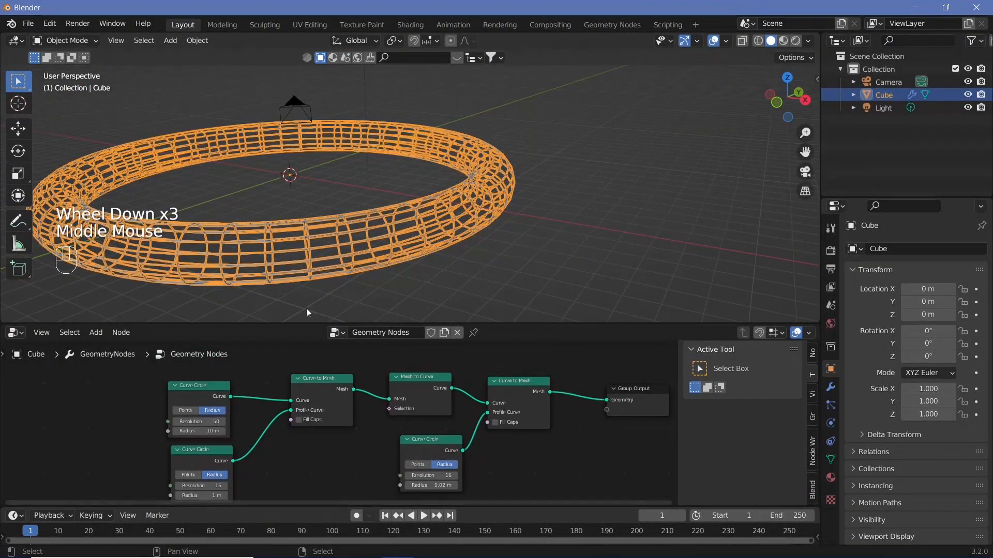
scroll(305, 446, "down", 2)
left_click_drag(213, 374, 483, 485)
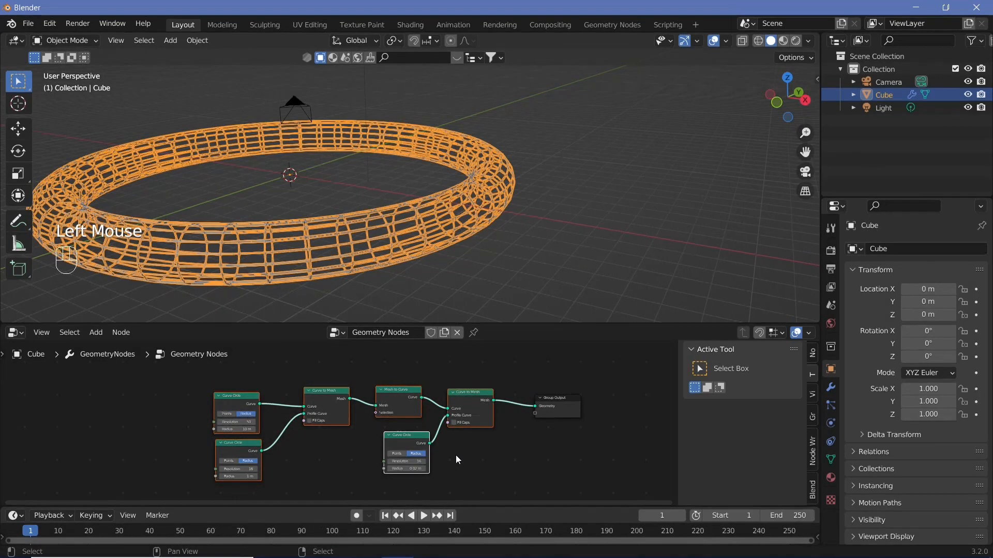
key("ctrl+j")
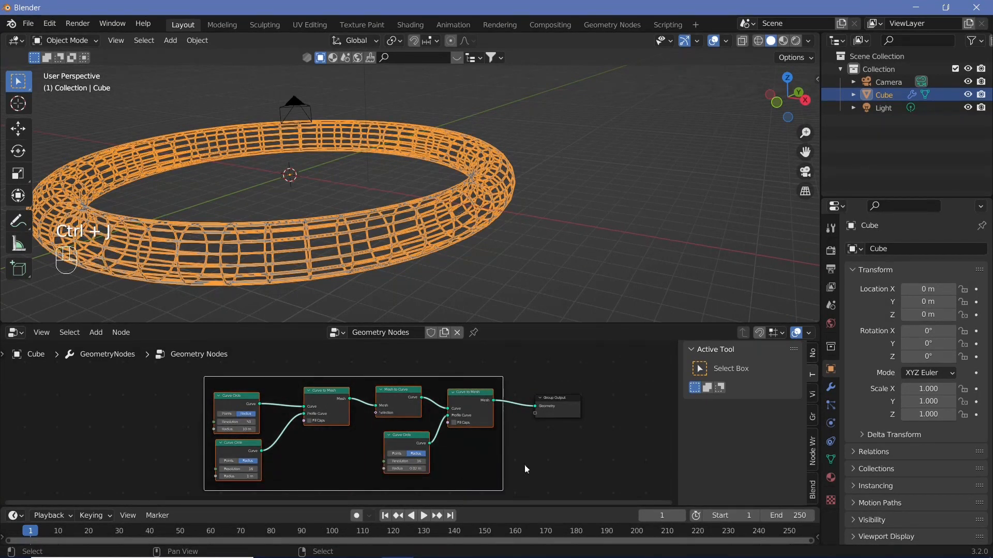
- Label the frame Wireframe and move it farther away from the Group Output node
key("n")
key("n")
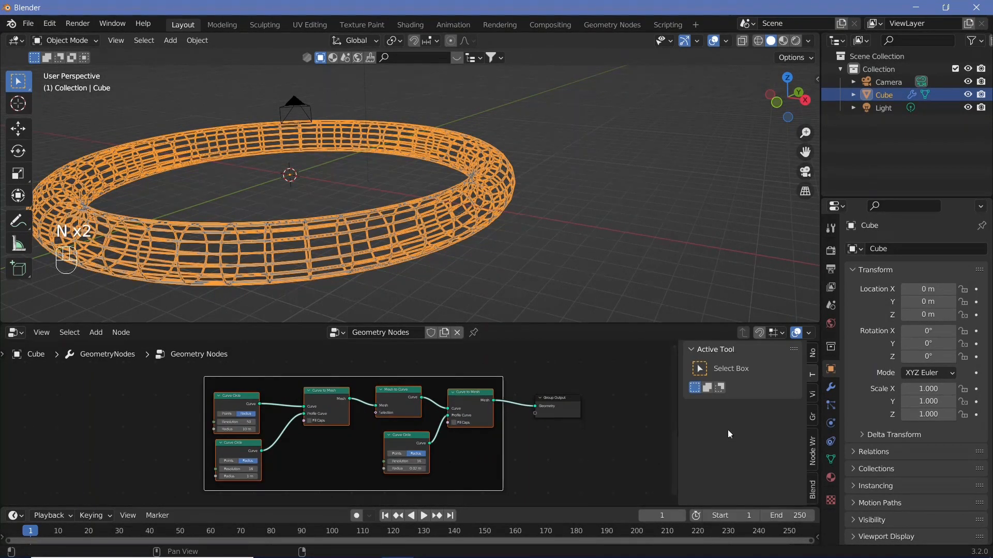
left_click(813, 355)
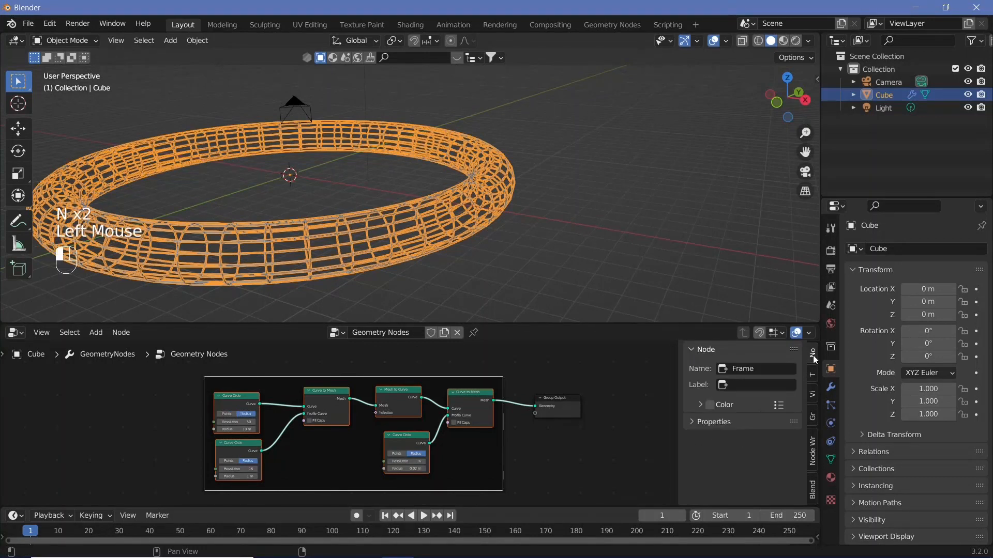
left_click(756, 385)
type("Wireframe")
key("Return")
key("g")
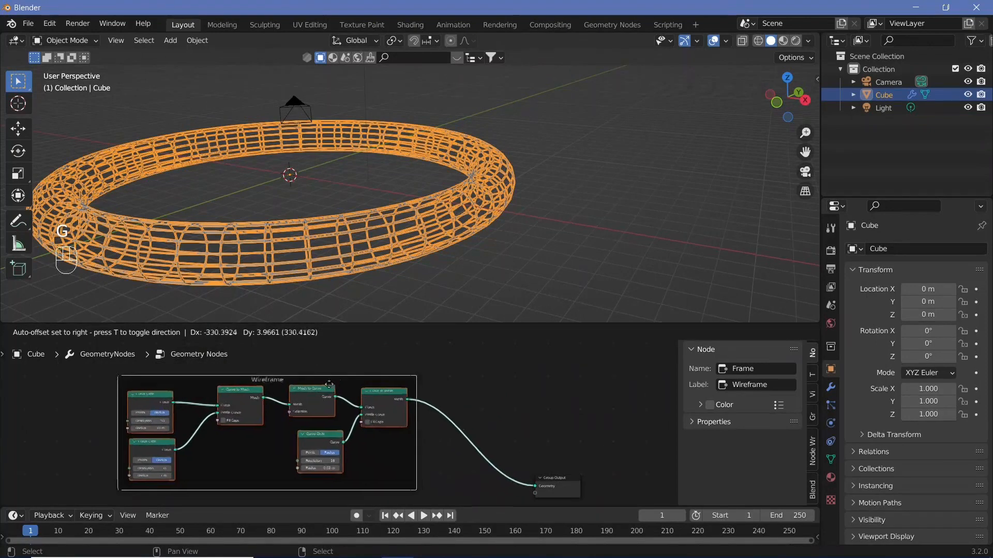
left_click(314, 386)
middle_click_drag(447, 422, 504, 392)
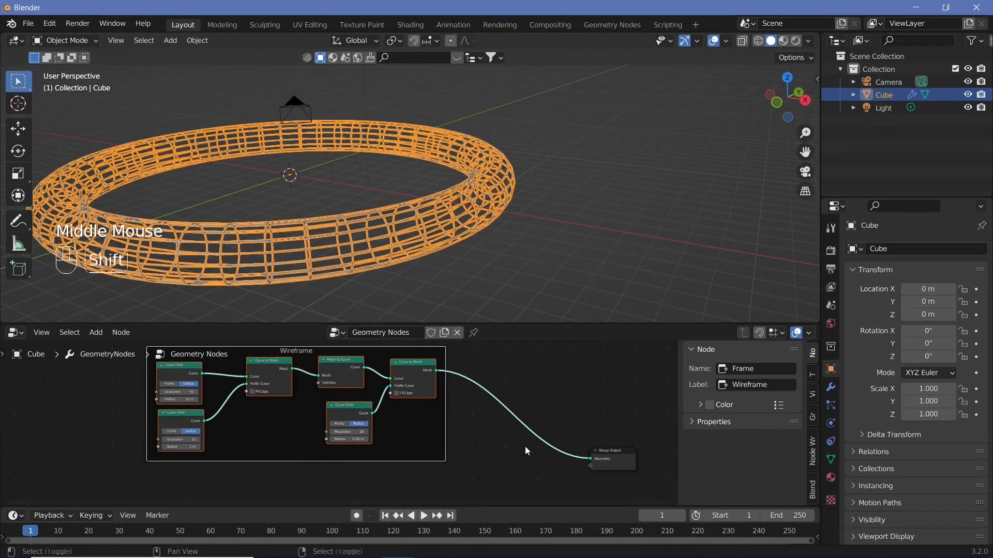
- Insert a Join Geometry node between the Wireframe frame's last Curve to Mesh and the Group Output
key("shift+a")
left_click(486, 285)
type("j")
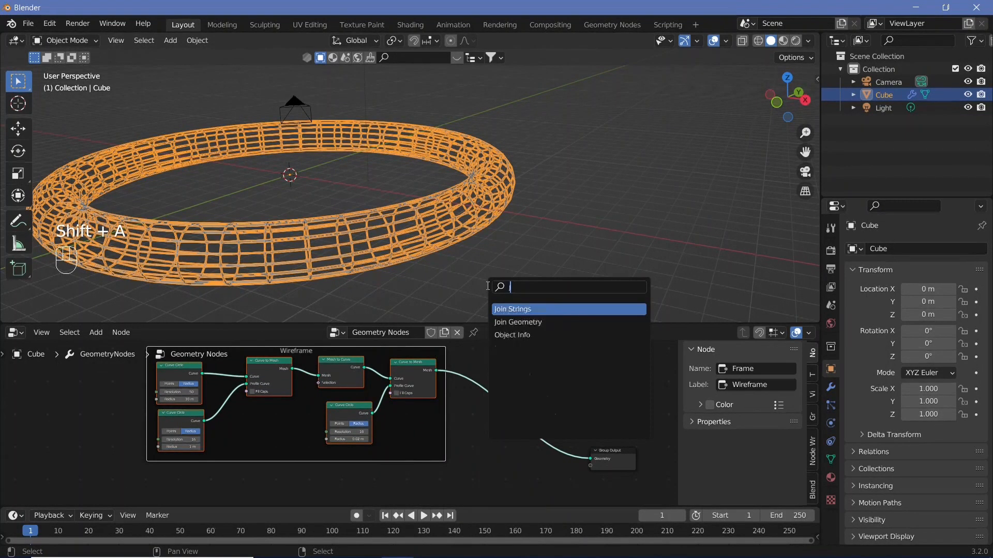
type("oin")
left_click(517, 322)
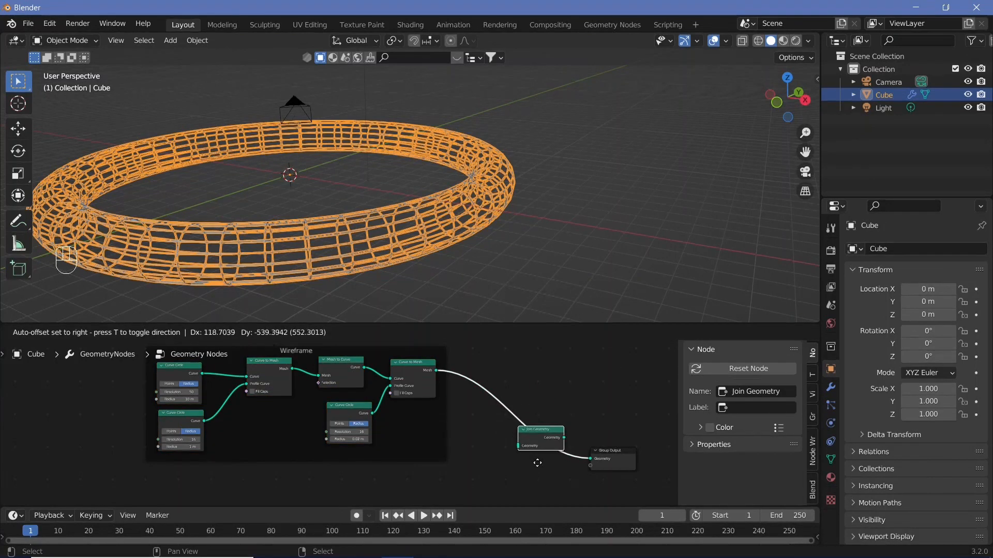
left_click(520, 473)
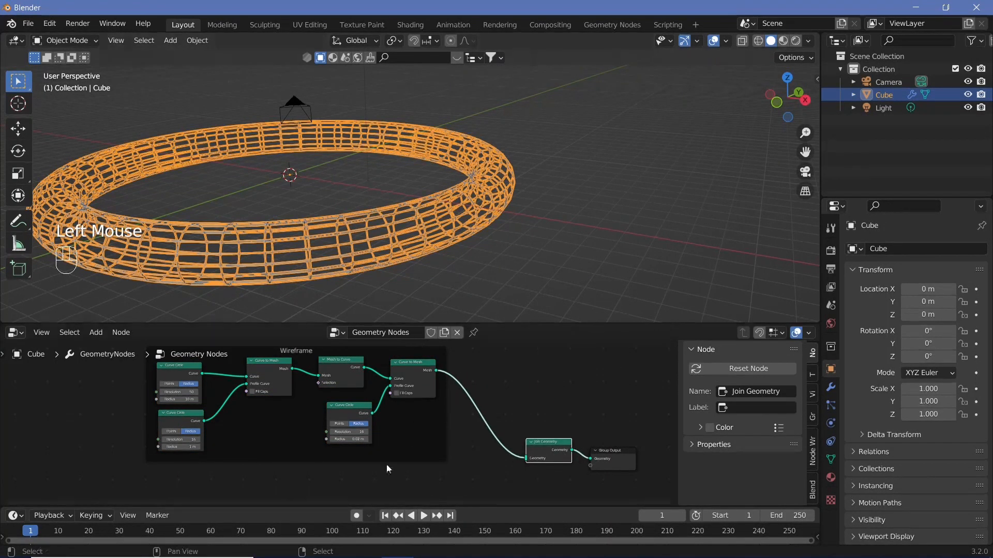
- Add a Cube mesh primitive node below the Wireframe frame
middle_click_drag(386, 464, 394, 433, "shift")
key("shift+a")
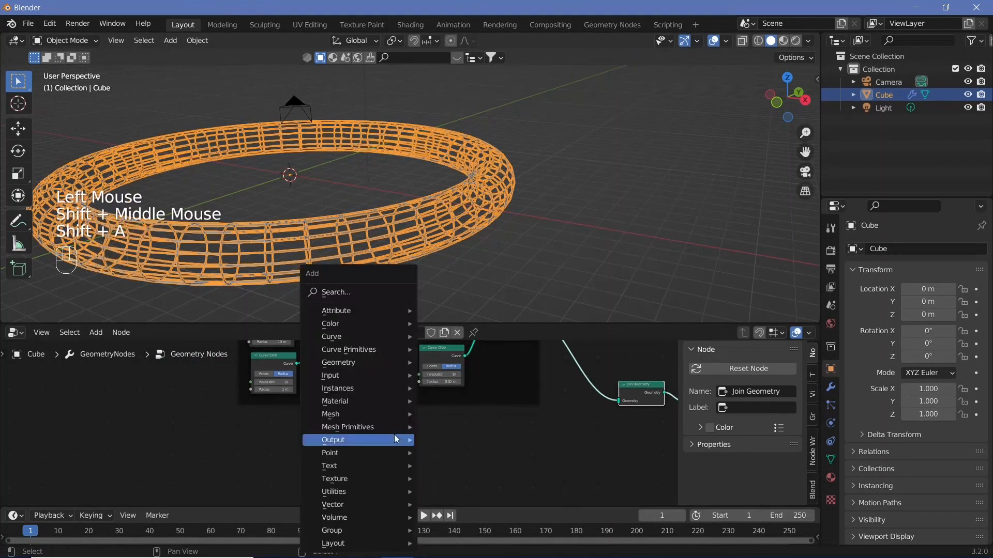
left_click(353, 289)
type("cube")
key("Return")
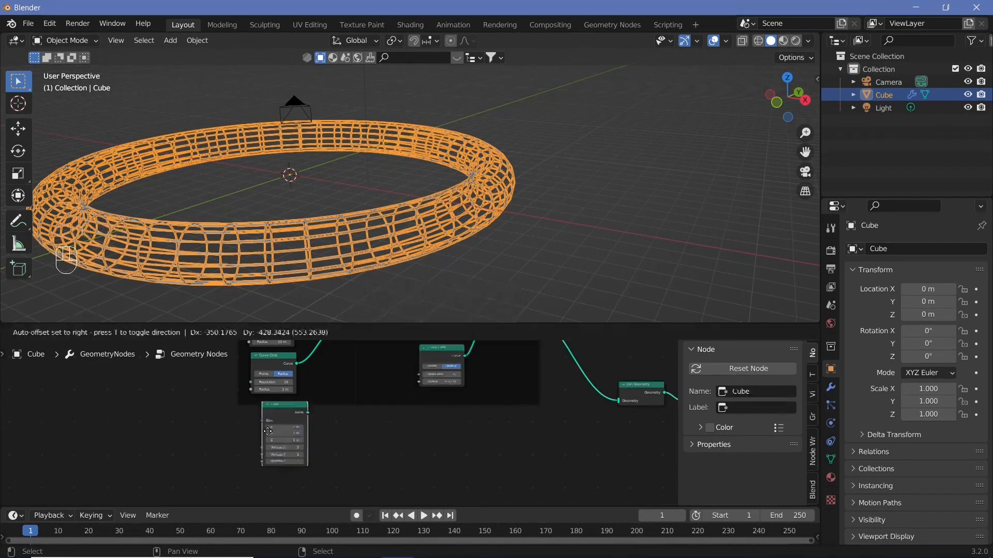
left_click(250, 453)
scroll(341, 432, "down", 2)
middle_click_drag(341, 432, 266, 455)
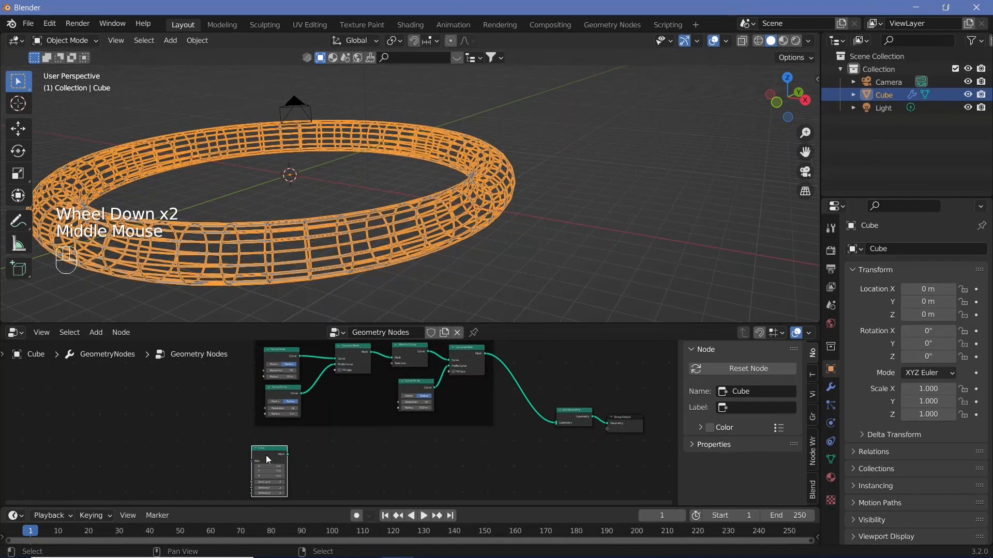
- Add a Distribute Points on Faces node below the Wireframe frame, beside the Cube node
left_click(345, 355)
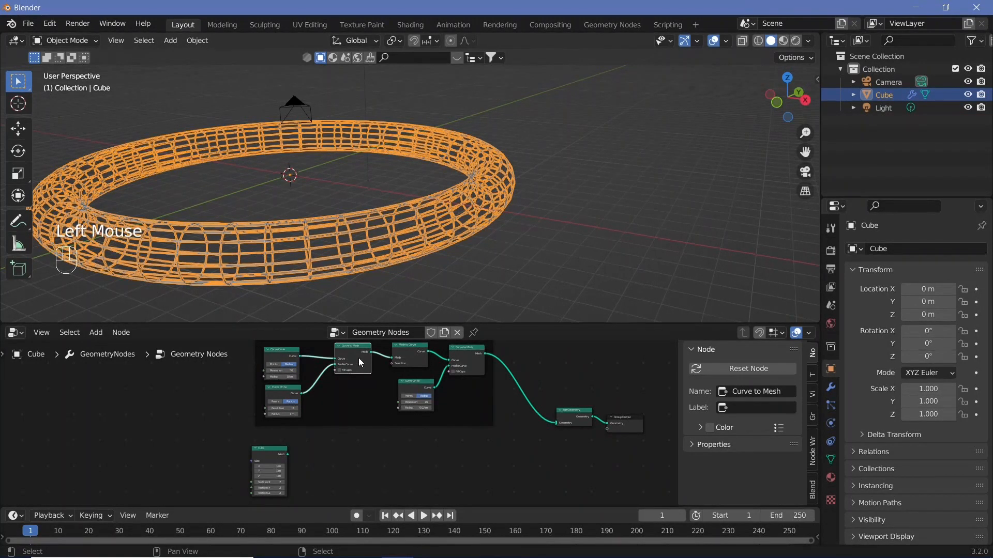
scroll(359, 357, "up", 2)
middle_click_drag(366, 352, 367, 380)
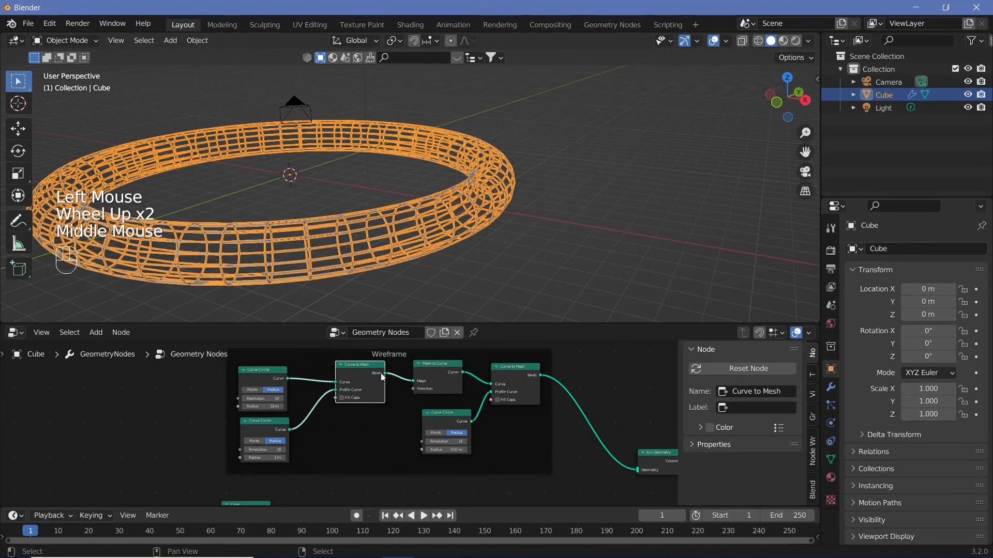
middle_click_drag(387, 452, 373, 436)
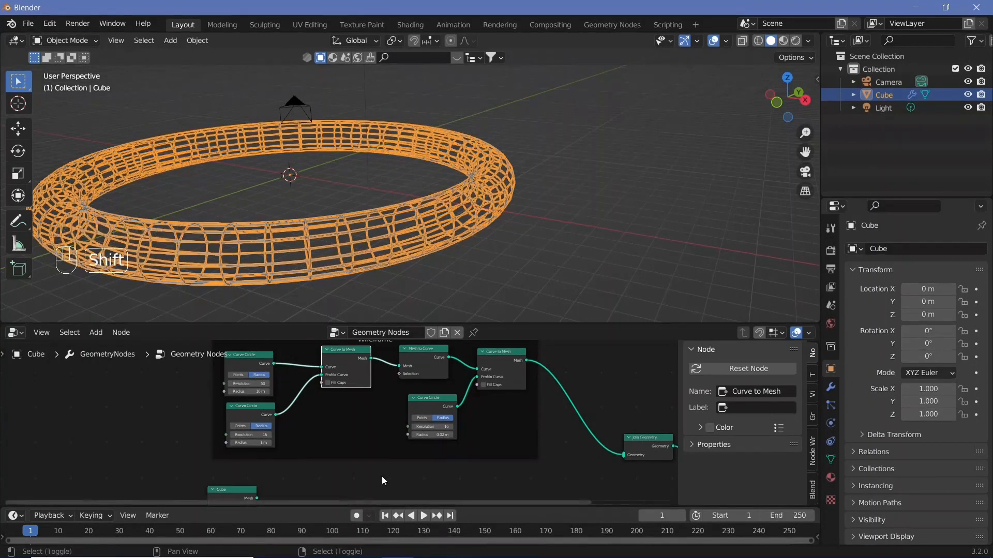
key("shift+a")
left_click(359, 293)
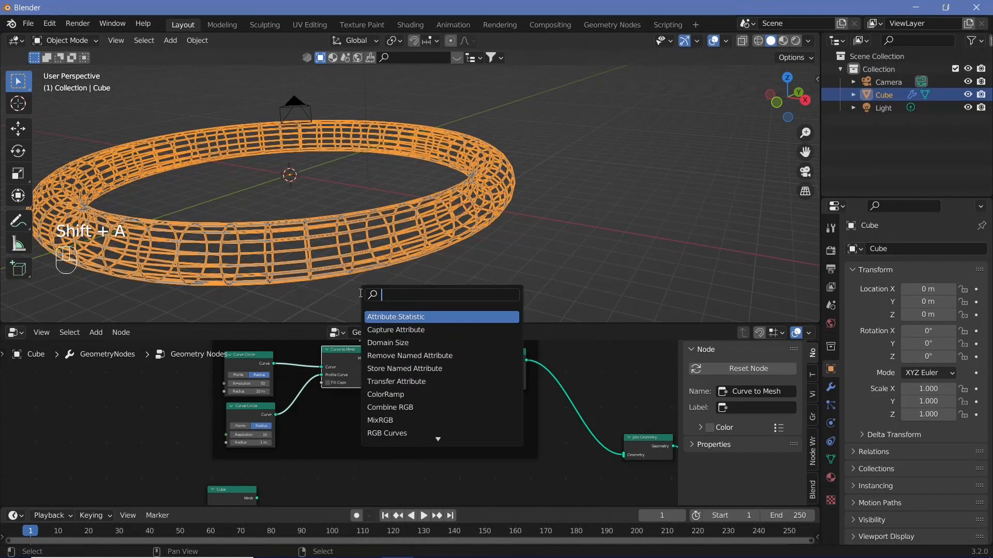
type("dist")
key("Down")
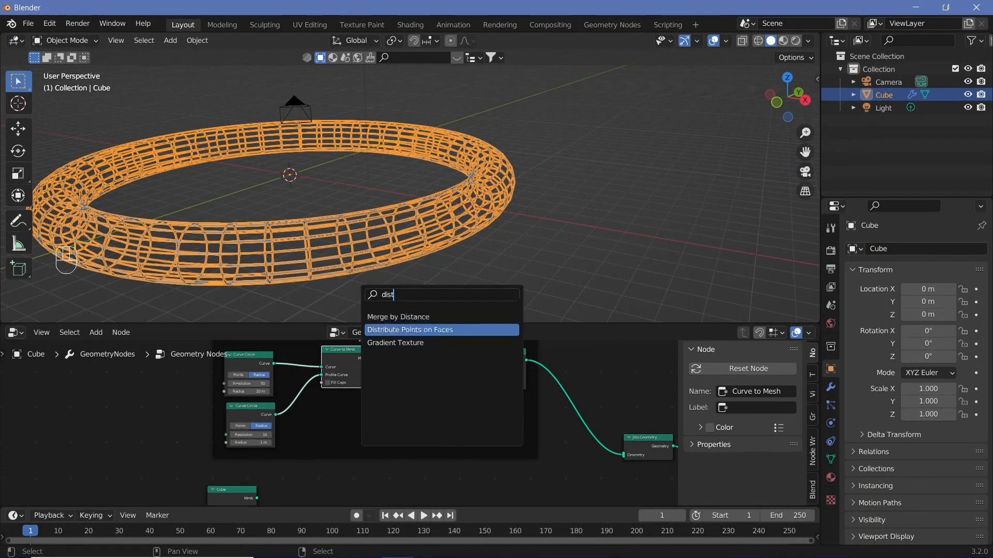
left_click(393, 330)
left_click(439, 418)
middle_click_drag(439, 418, 463, 477)
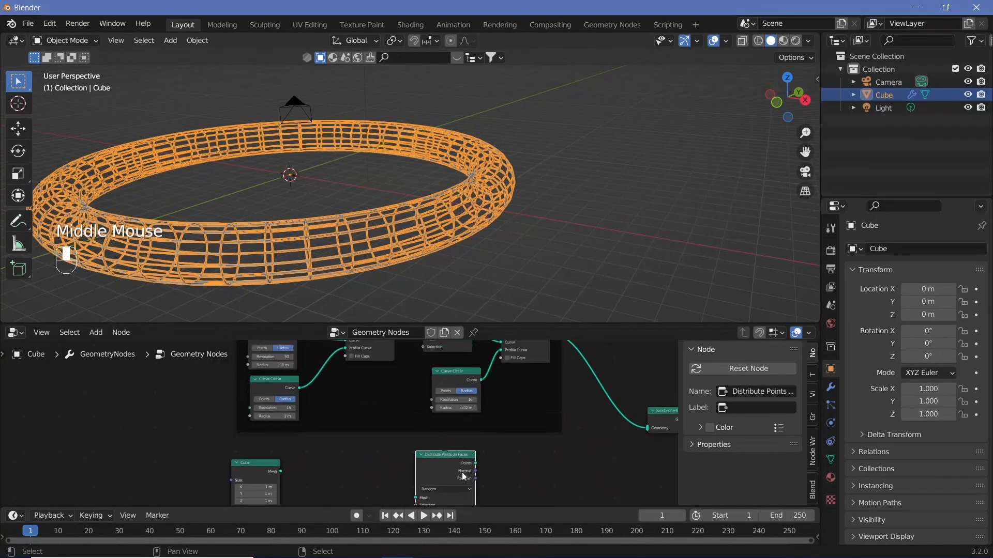
- Connect the first Curve to Mesh's Mesh output to Distribute Points on Faces and move the Cube node beneath that node
middle_click_drag(405, 420, 400, 443)
scroll(399, 443, "down", 2)
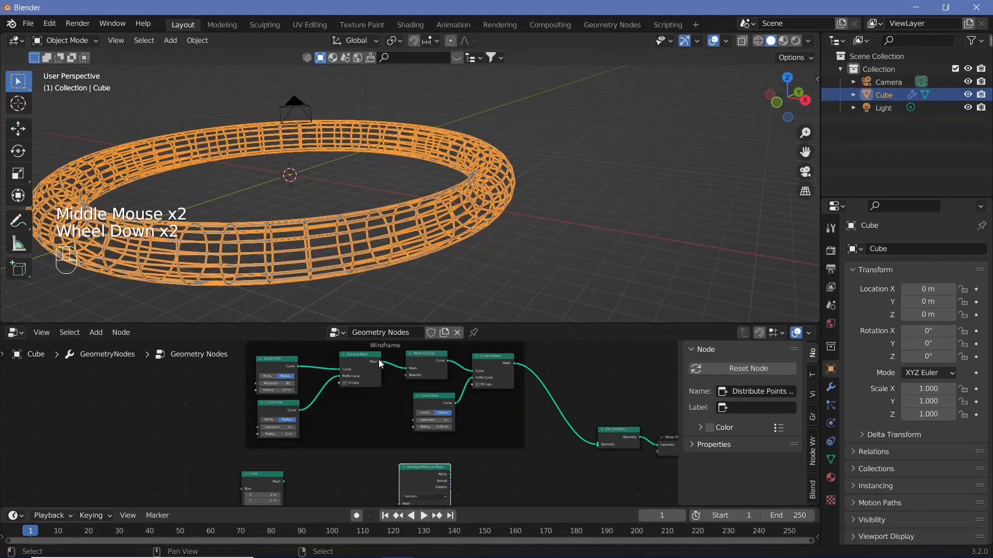
left_click_drag(378, 359, 374, 391)
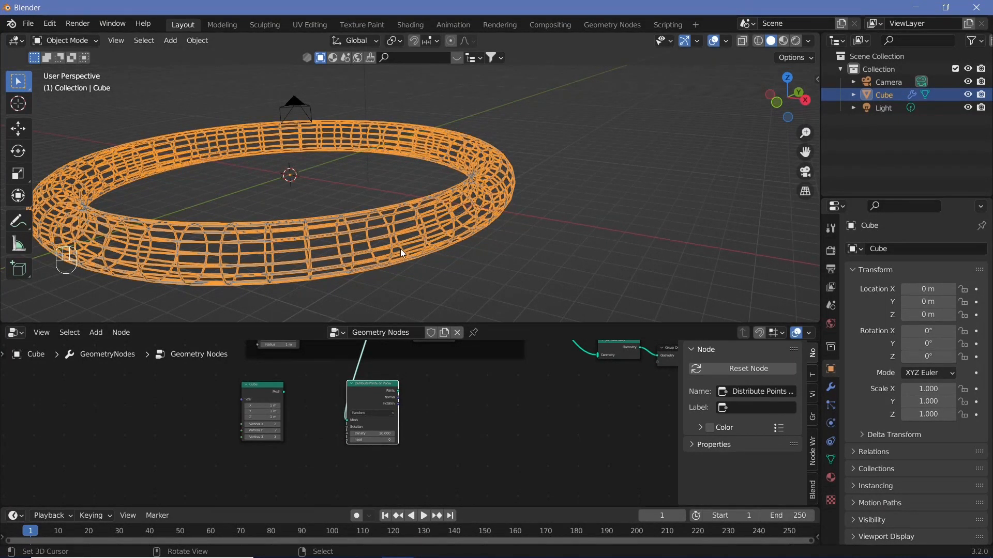
scroll(361, 387, "up", 2)
middle_click_drag(362, 387, 315, 392)
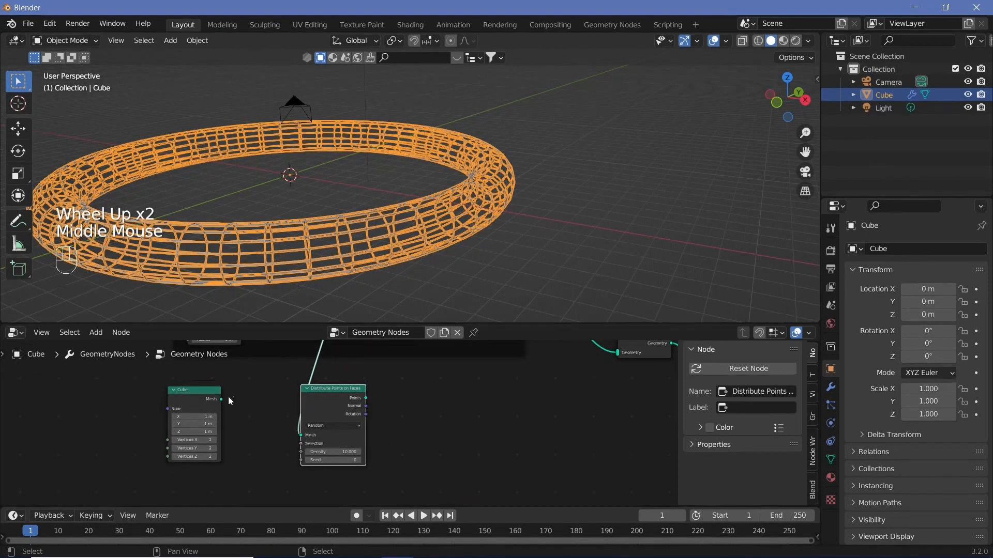
left_click_drag(202, 390, 318, 424)
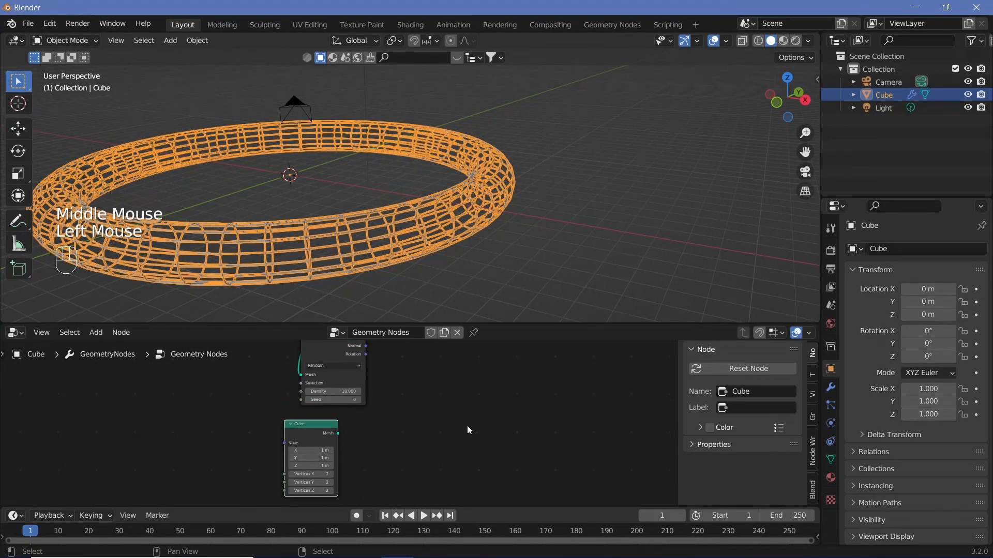
- Add an Instance on Points node beside Distribute Points on Faces
middle_click_drag(469, 430, 388, 457)
key("shift+a")
left_click(357, 293)
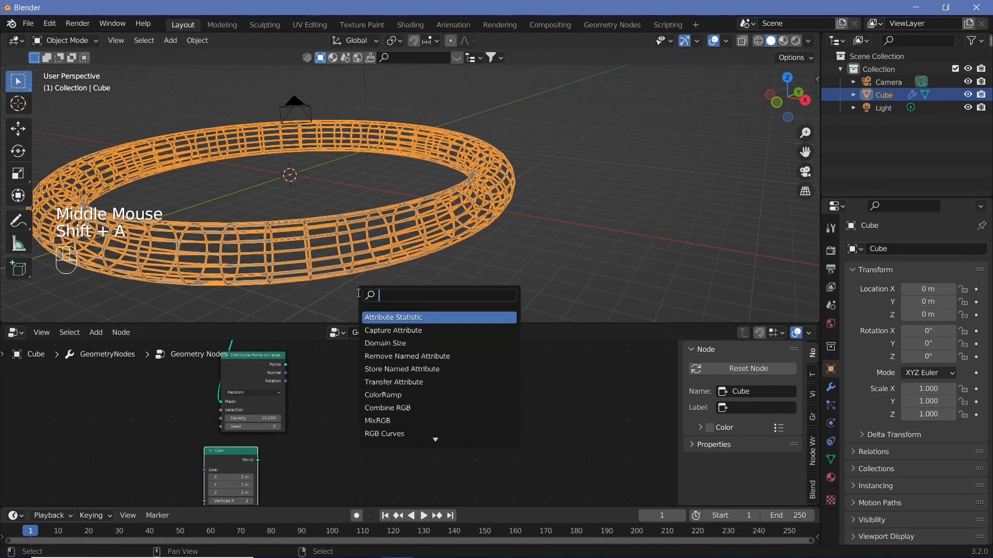
type("instance on")
left_click(382, 317)
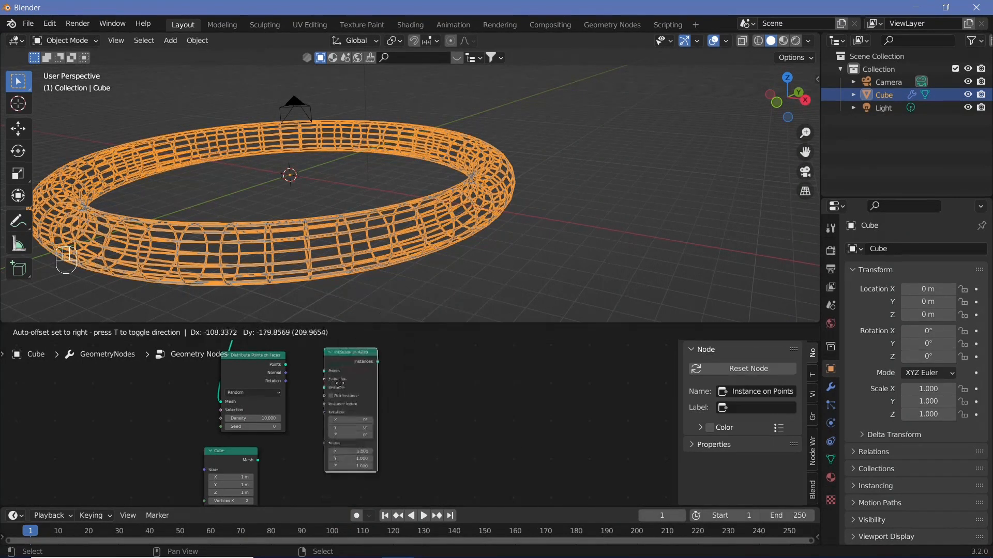
left_click(334, 371)
- Feed the distributed points and the Cube mesh into Instance on Points, and connect its Instances output to Join Geometry
left_click_drag(285, 365, 329, 374)
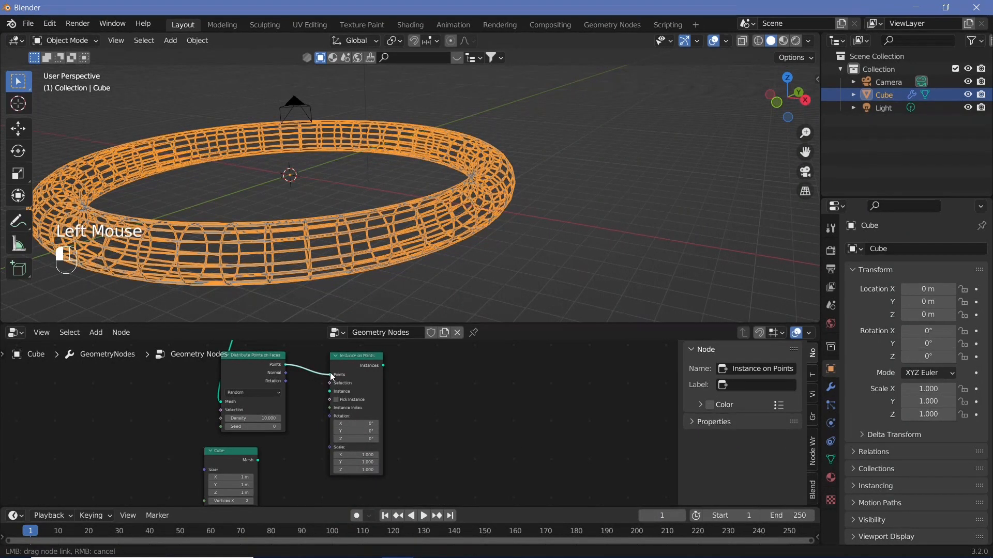
left_click_drag(257, 460, 330, 391)
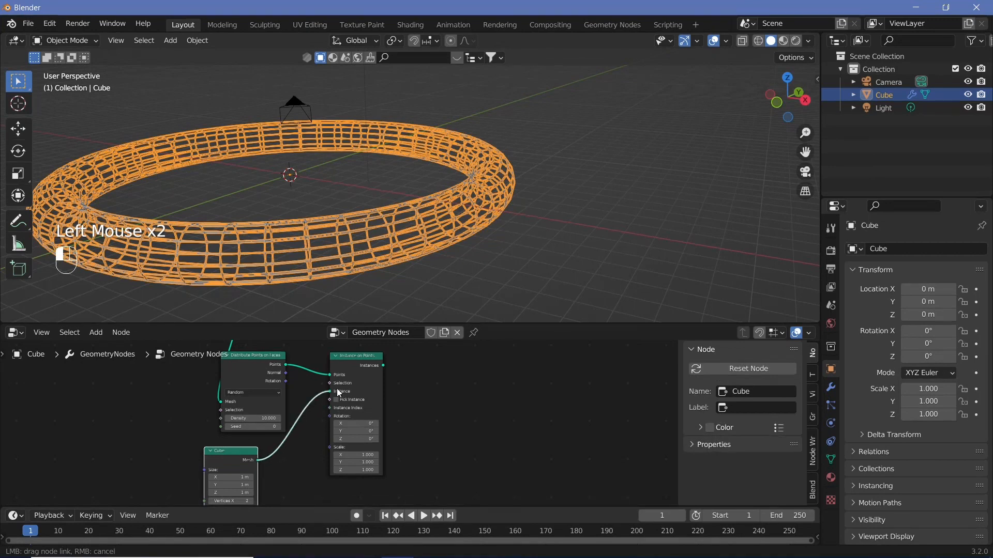
scroll(405, 411, "down", 2)
middle_click_drag(404, 411, 358, 423)
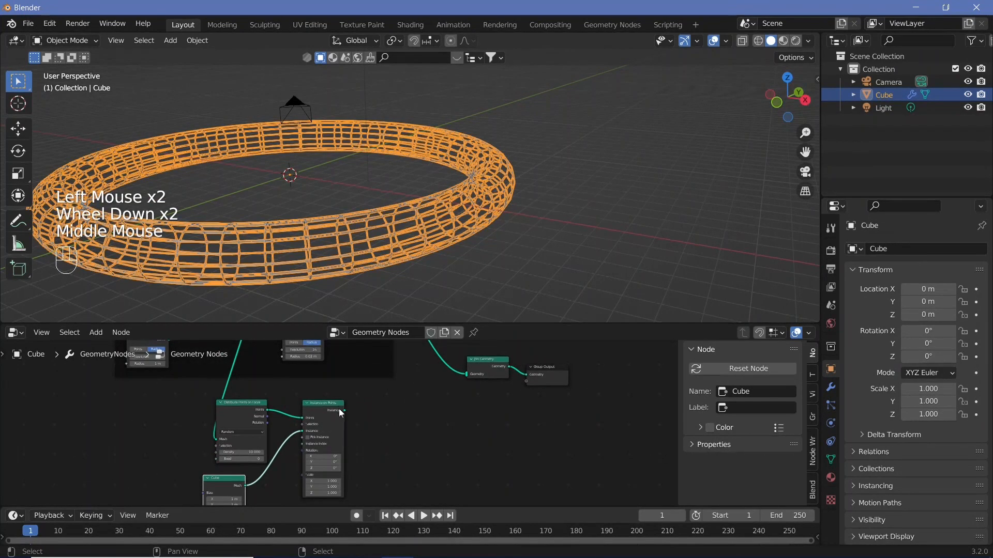
left_click_drag(344, 411, 467, 374)
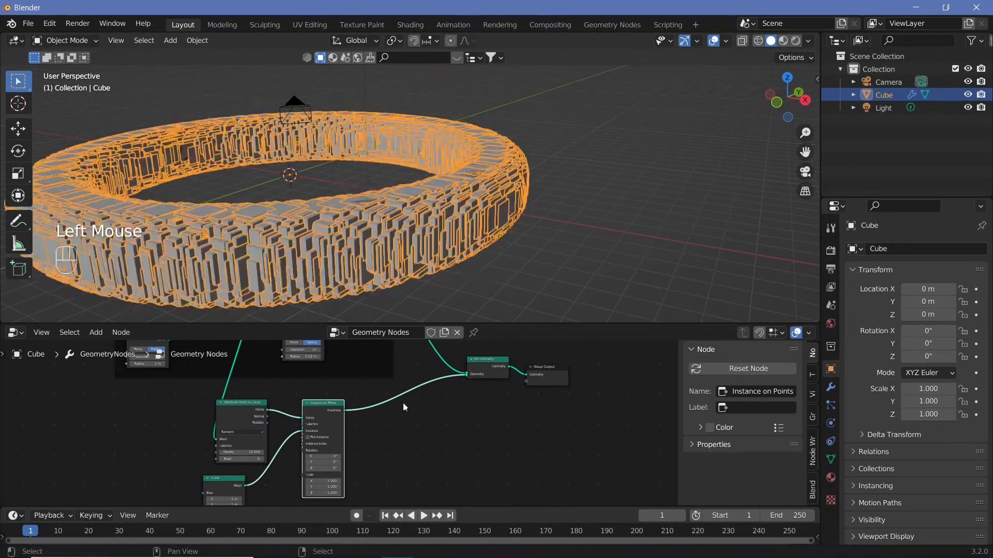
- Add a Random Value node beside the Cube node, below Instance on Points
middle_click_drag(390, 418, 473, 388)
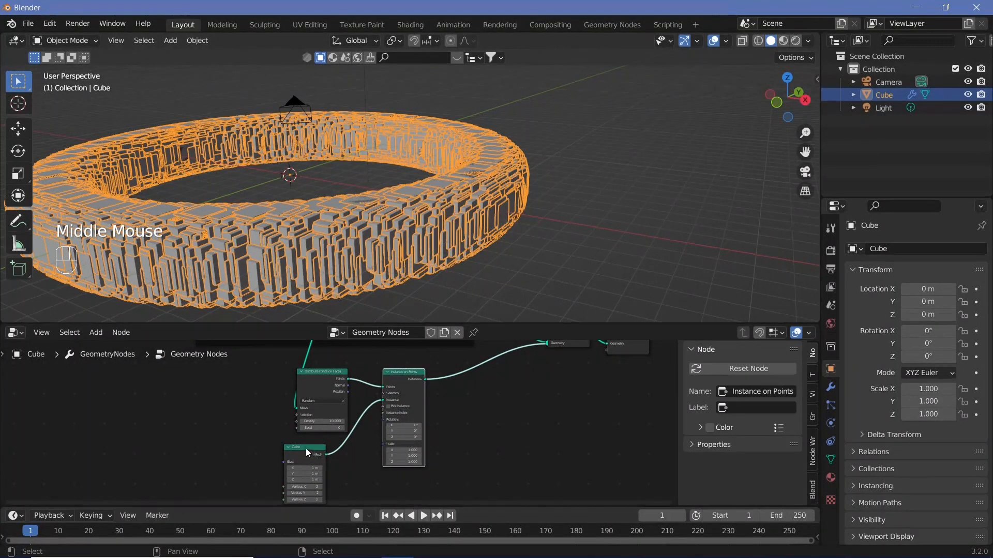
middle_click_drag(440, 285, 472, 268)
middle_click_drag(357, 474, 448, 408)
scroll(448, 407, "up", 2)
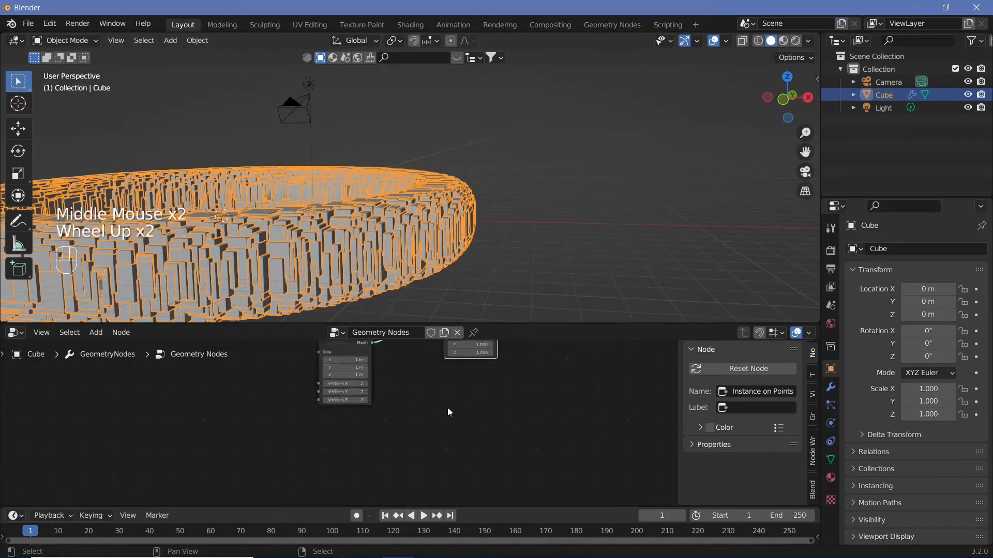
key("shift+a")
left_click(424, 296)
type("r")
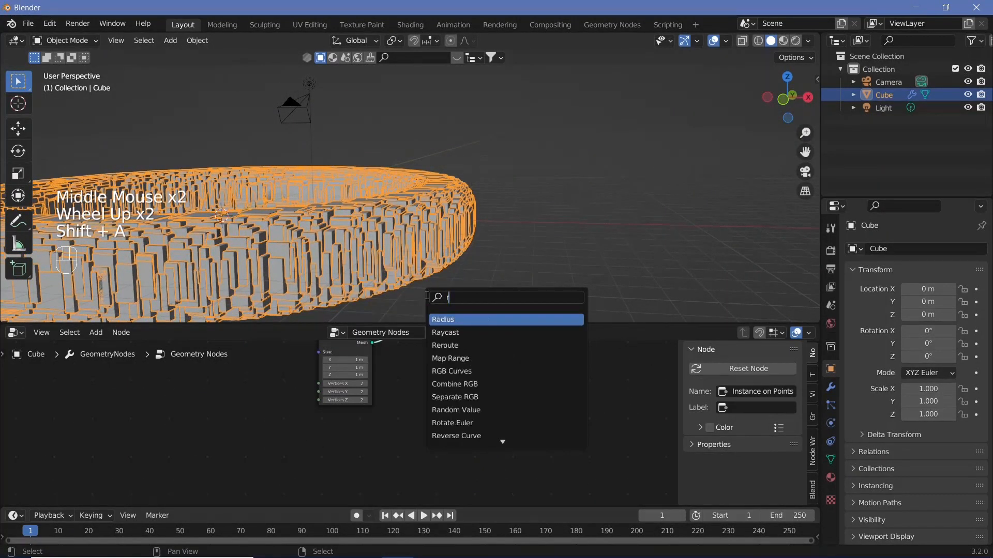
type("andom")
key("Return")
left_click(427, 386)
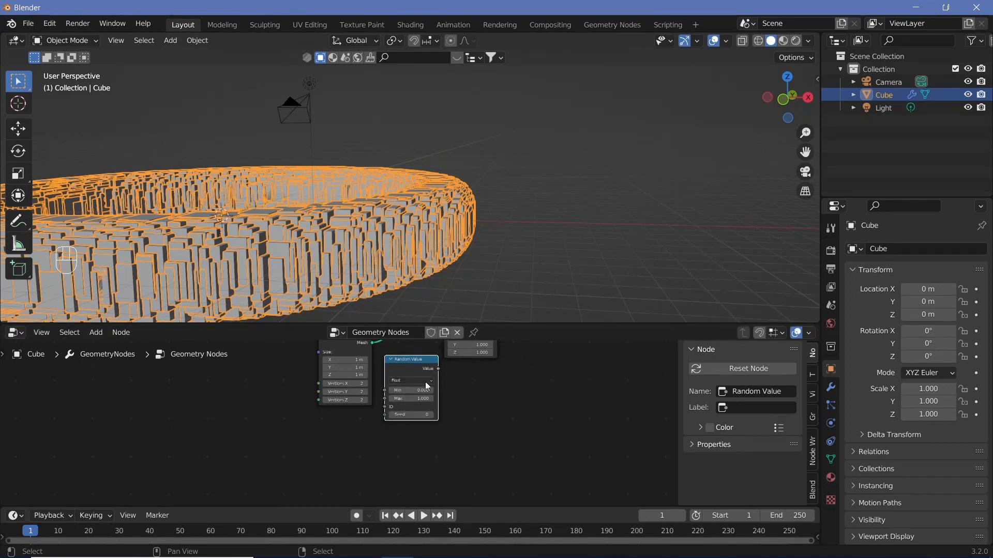
- Set the Random Value node's minimum to 0.01 and maximum to 0.2
scroll(427, 386, "up", 3)
middle_click_drag(427, 386, 378, 451)
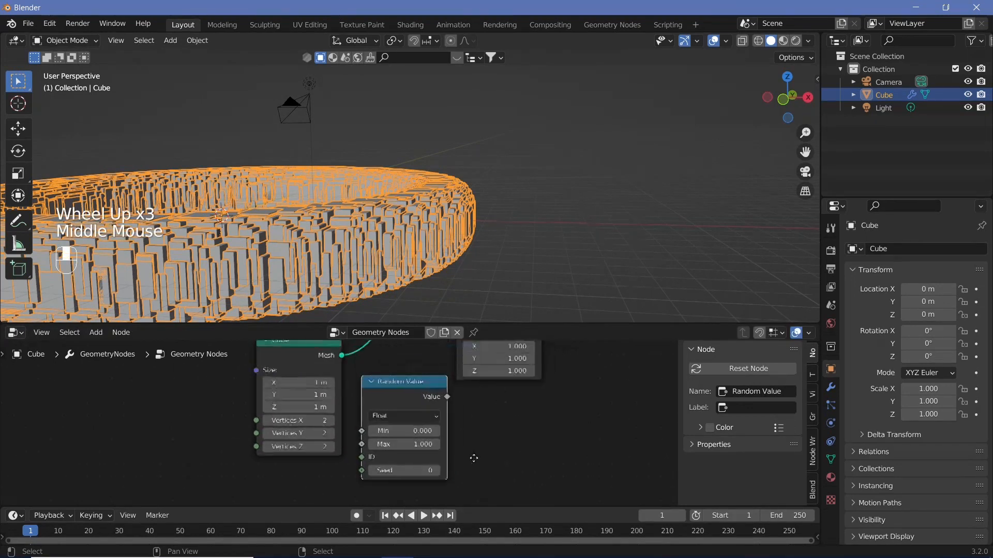
left_click(409, 439)
left_click(410, 435)
type(".01")
key("Return")
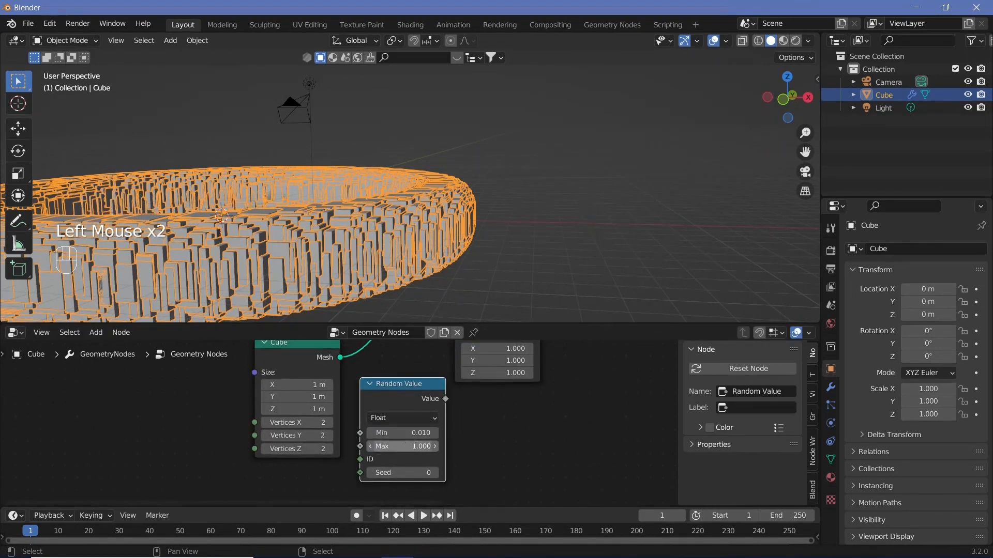
left_click(411, 444)
type("0.02")
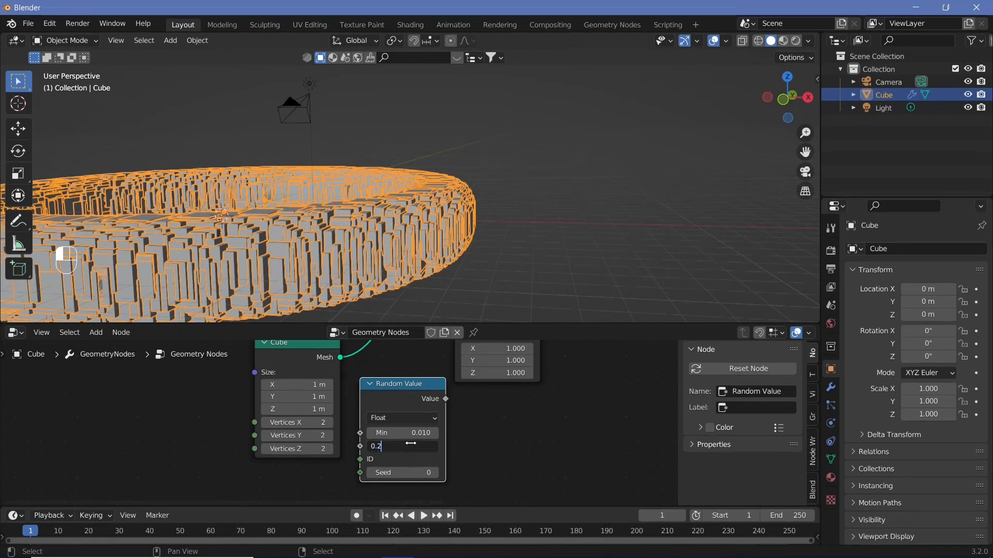
key("Return")
- Connect the Random Value output to the Scale input of Instance on Points and inspect the cubes up close
left_click_drag(445, 397, 455, 438)
middle_click_drag(346, 264, 375, 254)
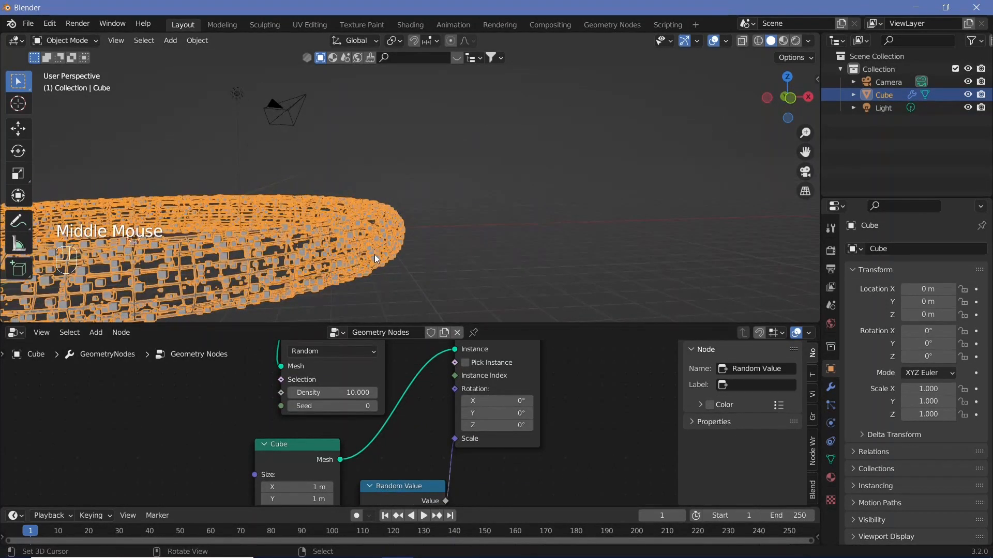
middle_click_drag(295, 280, 299, 153, "shift")
scroll(432, 224, "up", 3)
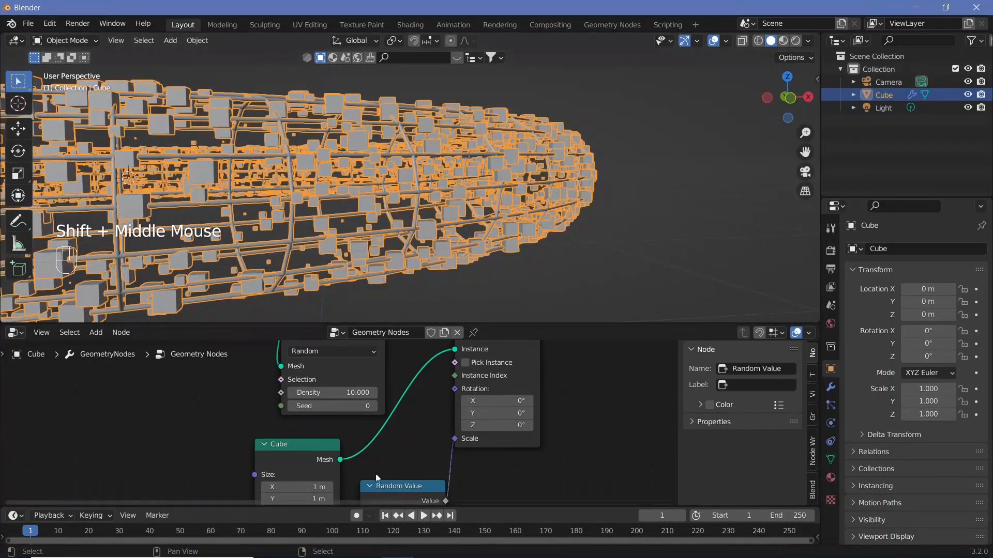
- Shift the Cube node away from Instance on Points and place the Random Value node directly beneath it
left_click(287, 456)
left_click_drag(287, 456, 270, 444)
middle_click_drag(382, 426, 416, 381)
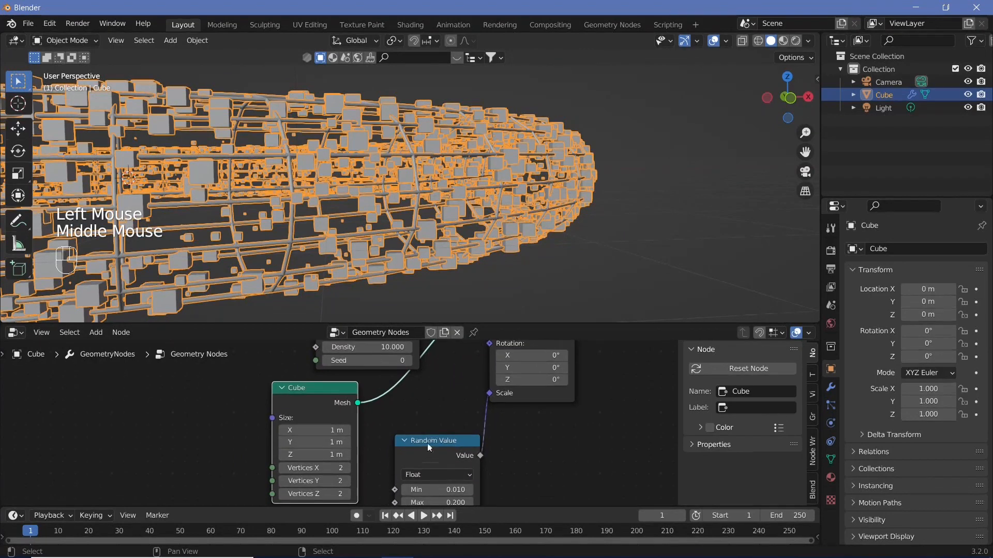
left_click_drag(415, 462, 307, 476)
- Reset the camera's location and rotation so that it sits at the world origin
scroll(354, 206, "down", 3)
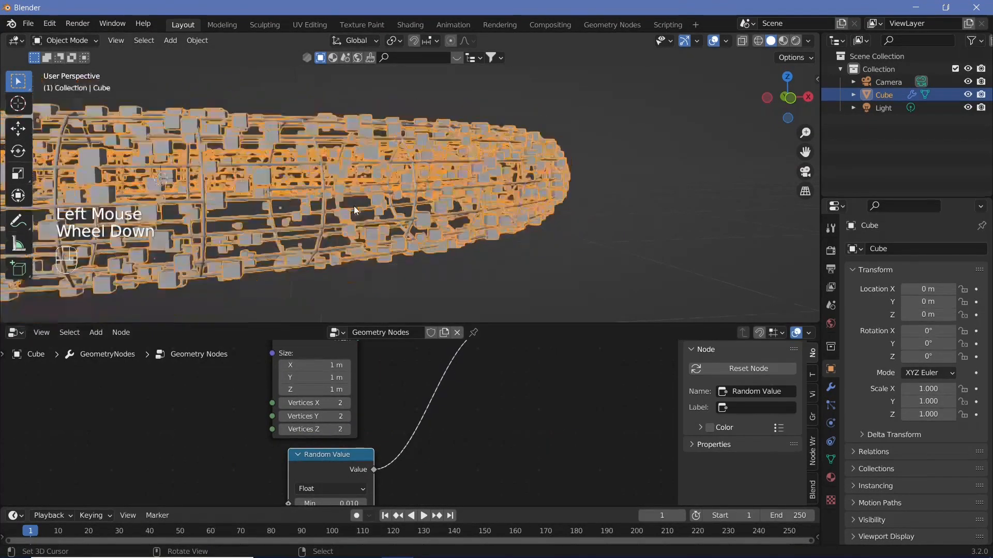
middle_click_drag(354, 205, 272, 160)
scroll(272, 160, "down", 3)
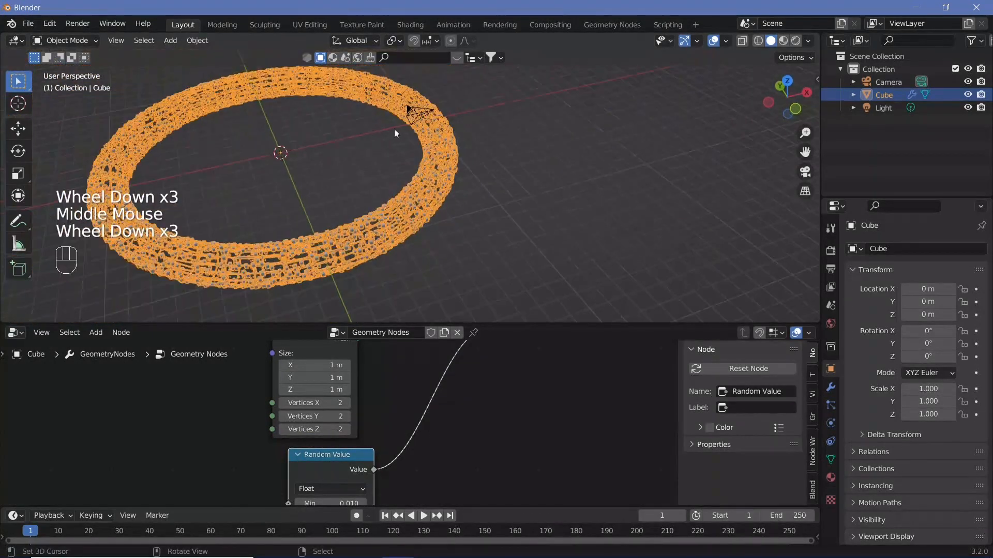
right_click(422, 115)
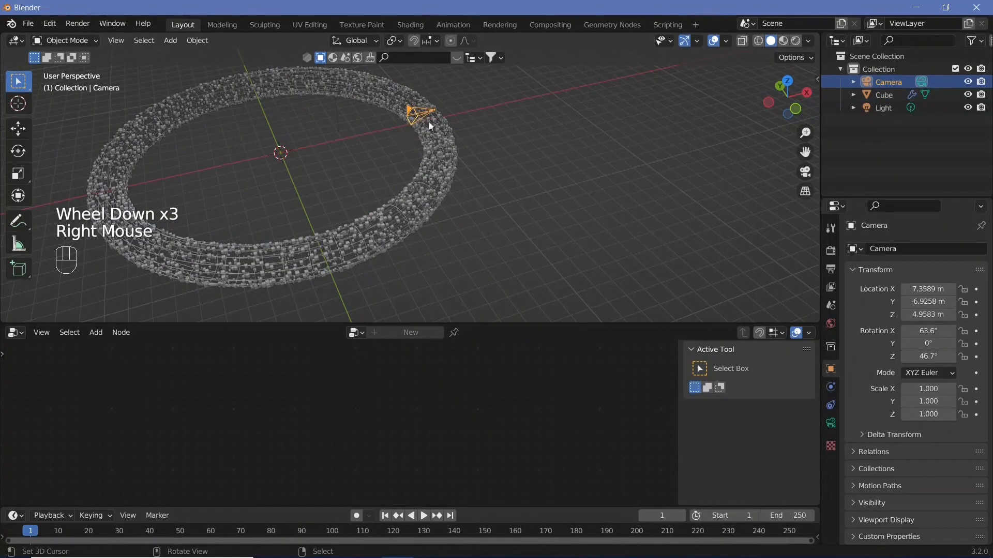
key("alt+g")
key("alt+r")
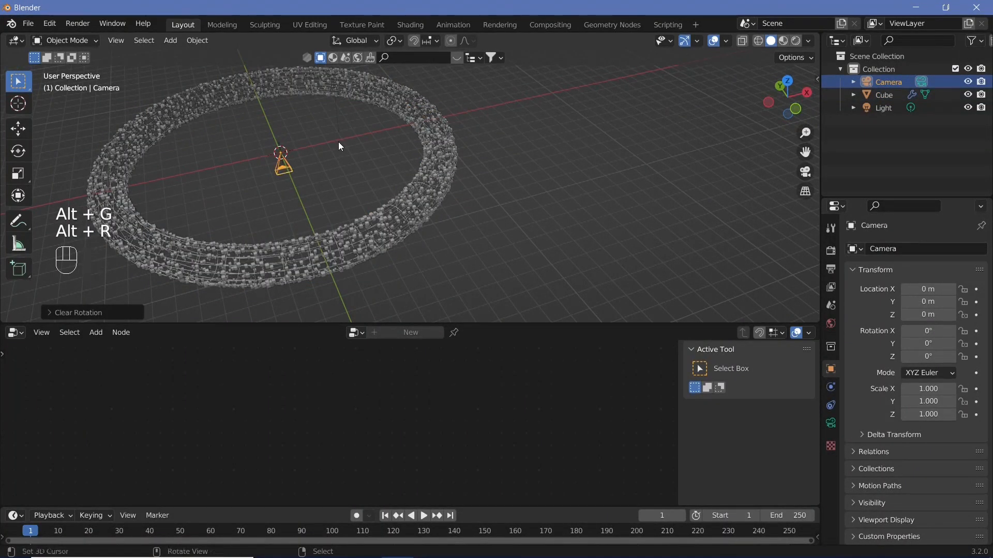
- Add a cube-shaped Empty at the centre of the ring
middle_click_drag(284, 172, 350, 179, "shift")
scroll(292, 194, "up", 2)
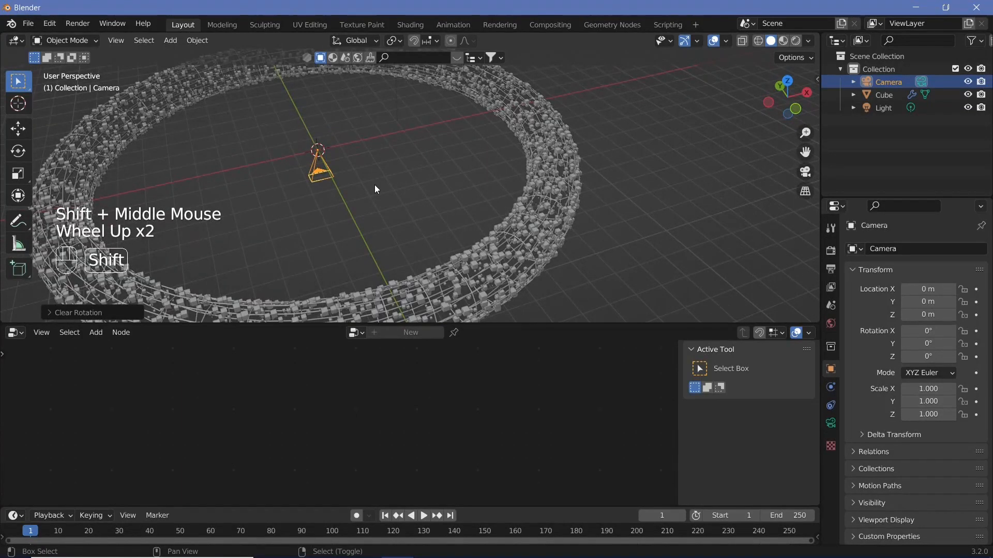
key("shift+a")
mouse_move(374, 185)
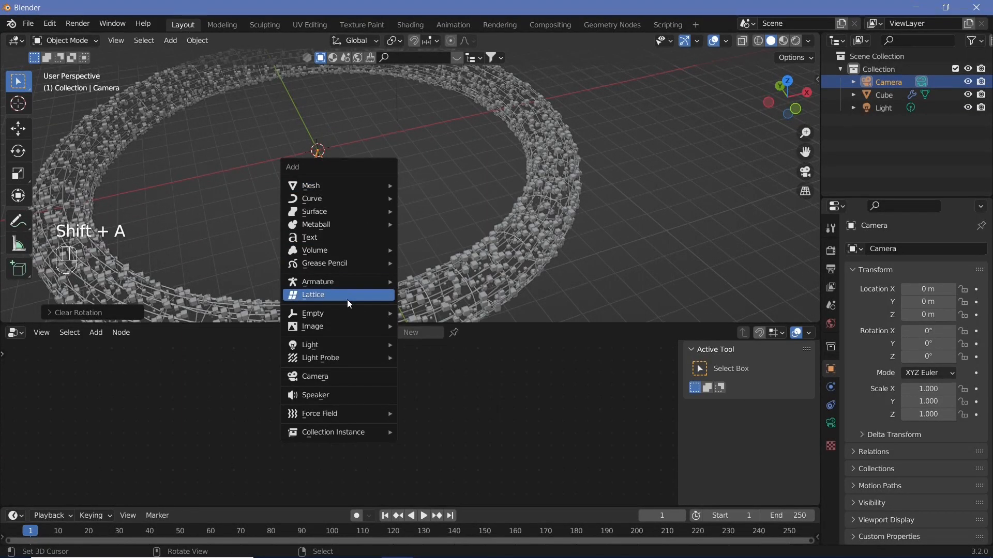
mouse_move(346, 310)
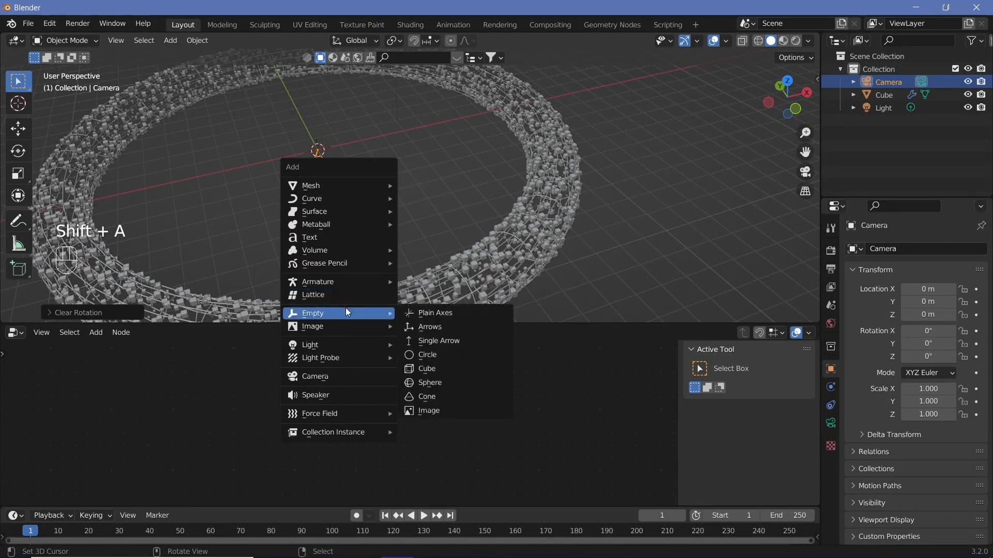
left_click(417, 368)
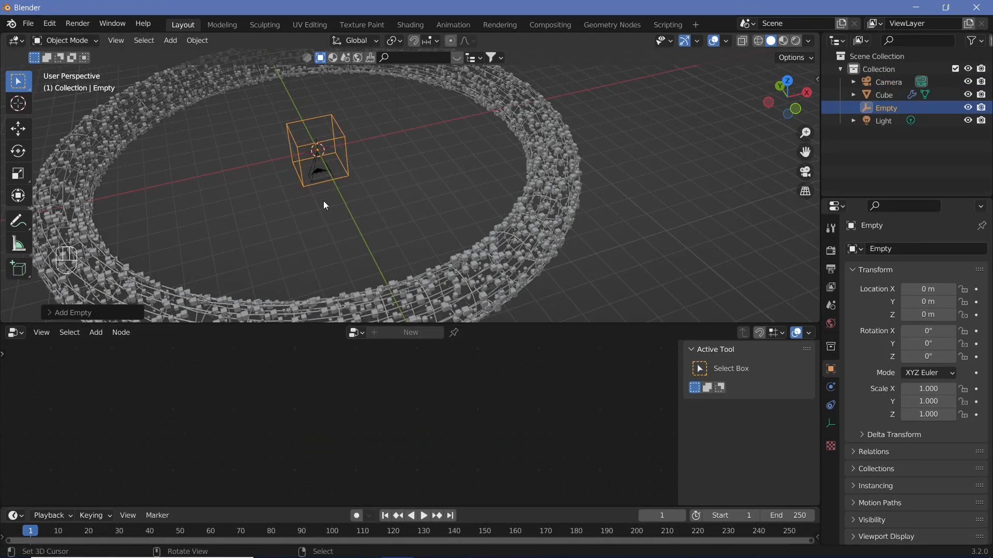
- Parent the camera to the Empty using the Object option
right_click(315, 166)
right_click(342, 136, "shift")
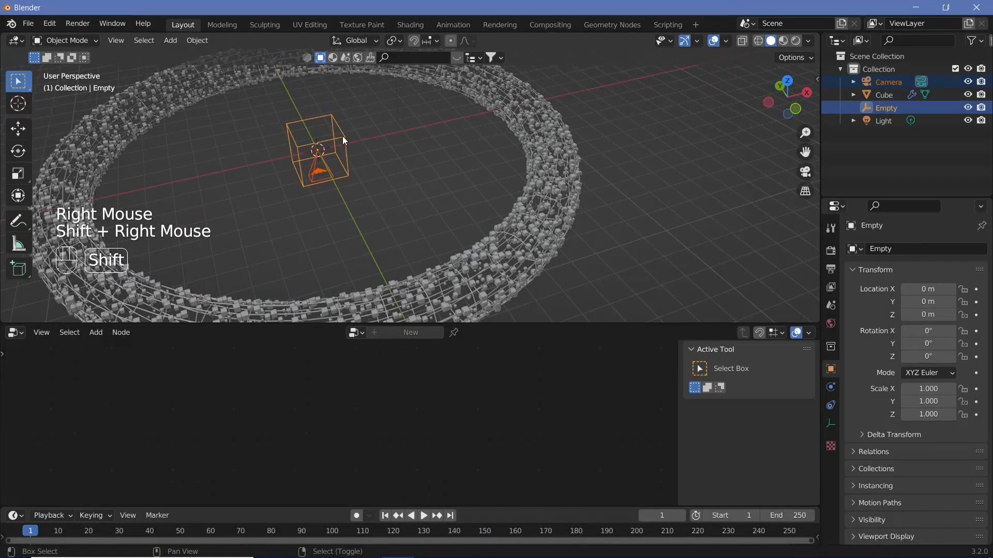
key("ctrl+p")
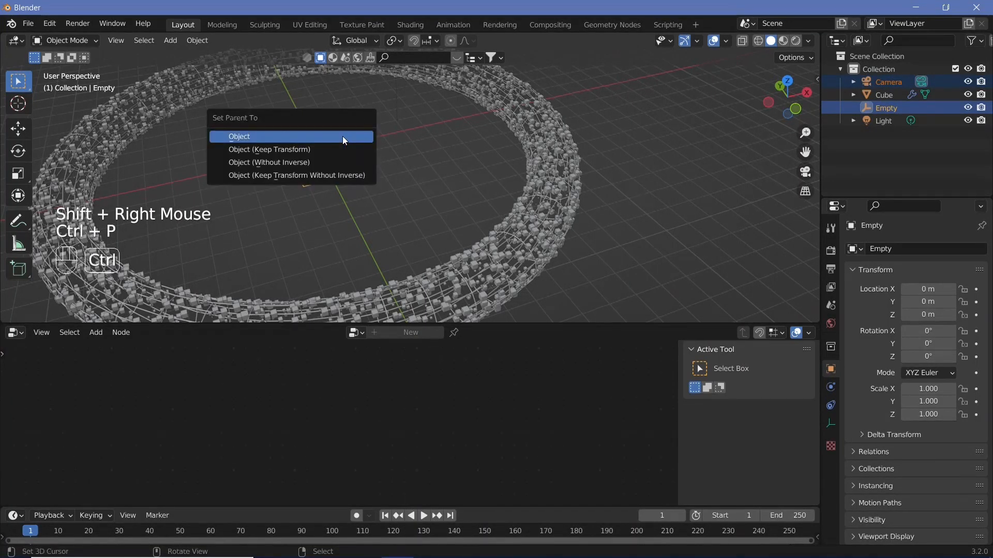
left_click(342, 135)
right_click(345, 135)
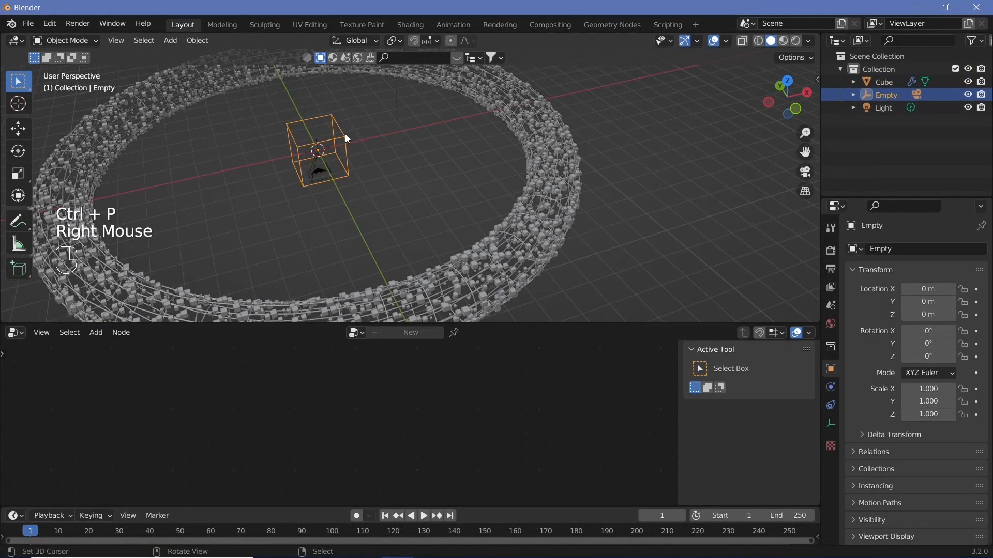
key("r")
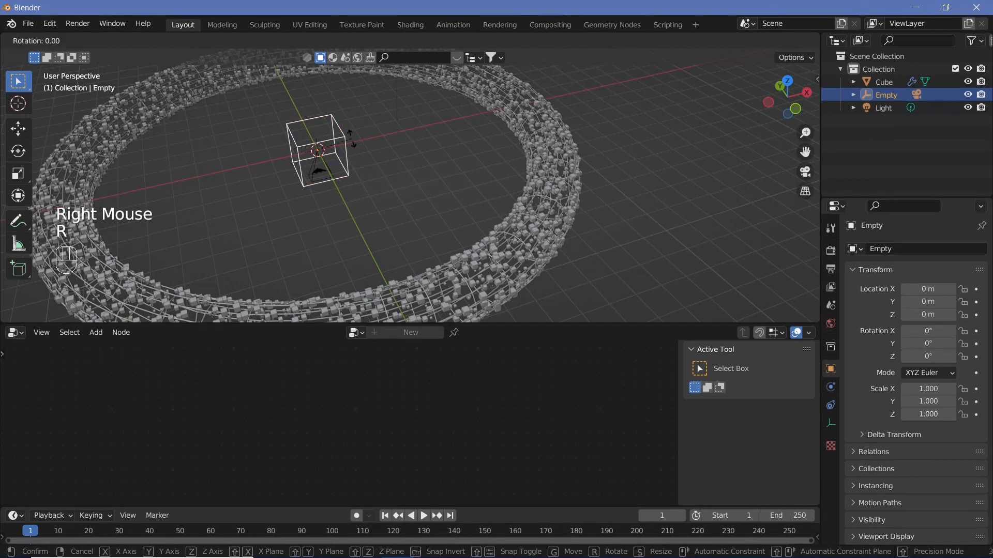
key("r")
right_click(360, 188)
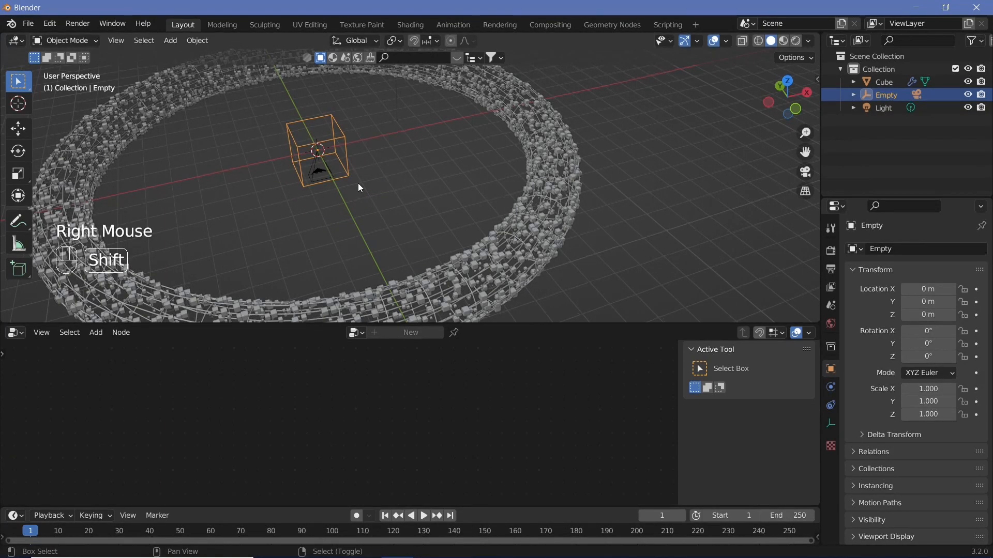
- Add a Bezier circle at the ring's centre and scale it by 10
key("shift+a")
mouse_move(340, 68)
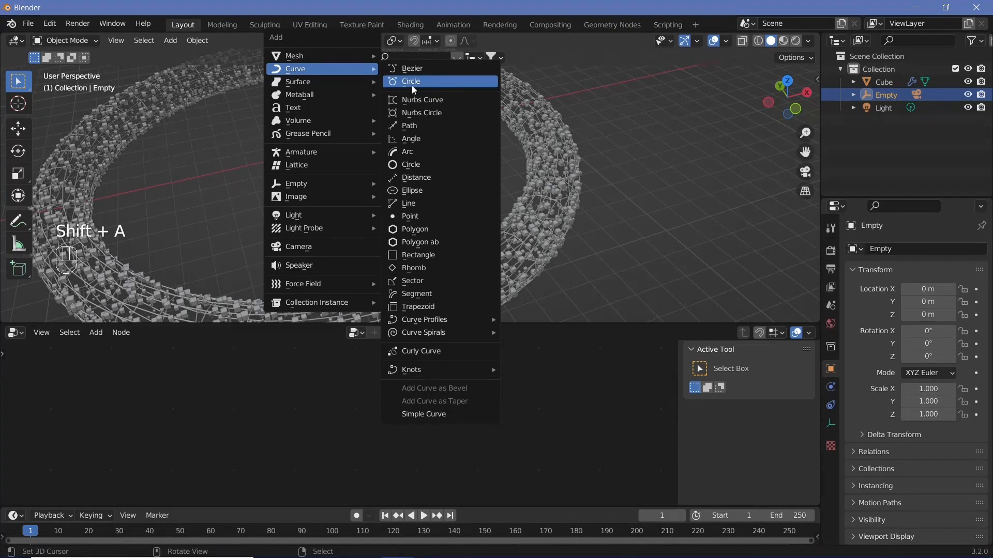
left_click(412, 87)
type("s")
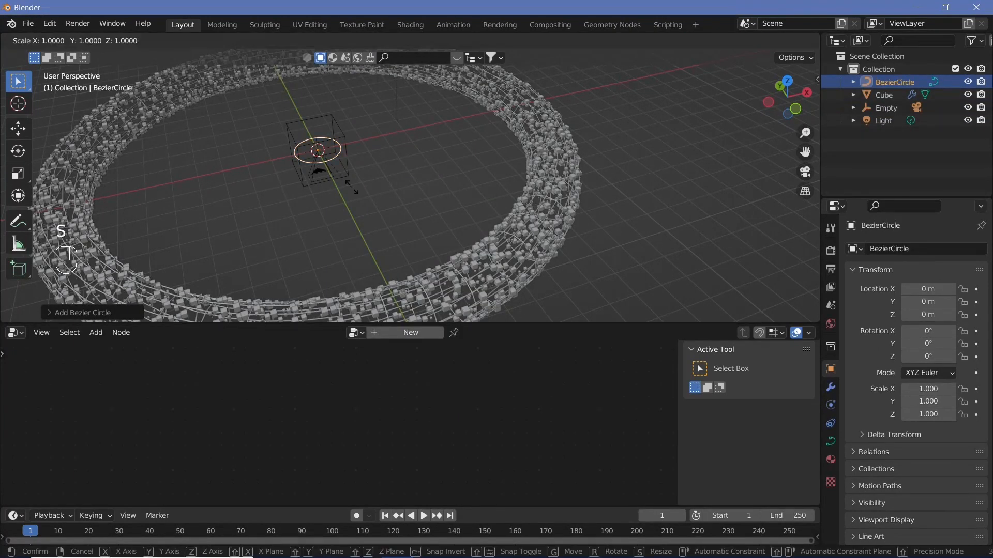
type("10")
key("Return")
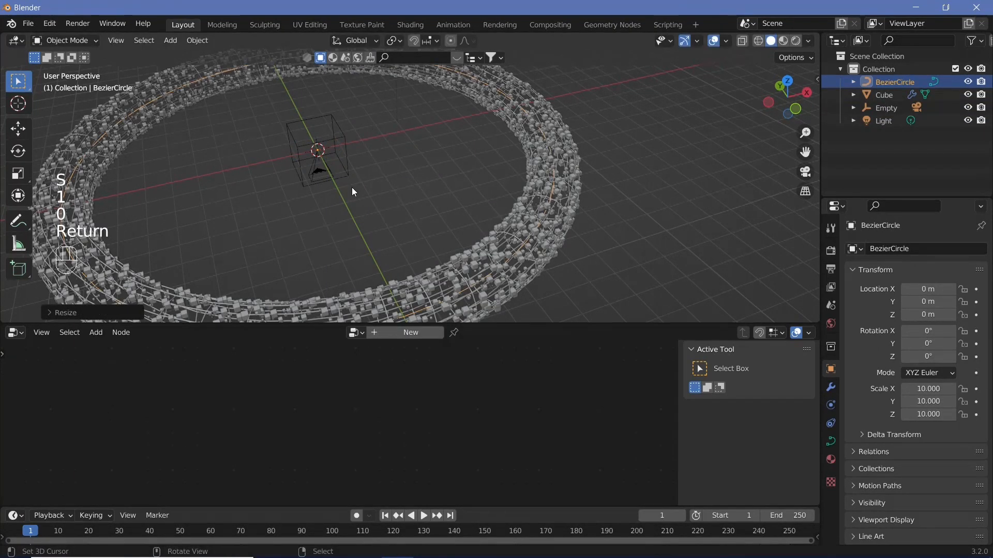
- Examine how the Bezier circle lines up with the inside of the torus ring in top view
middle_click_drag(425, 303, 389, 266, "shift")
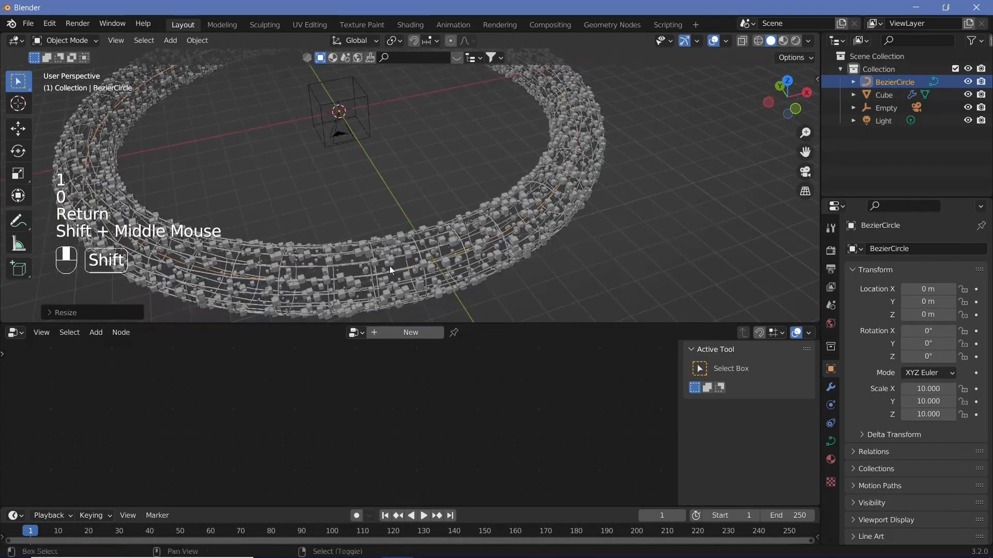
key("KP_7")
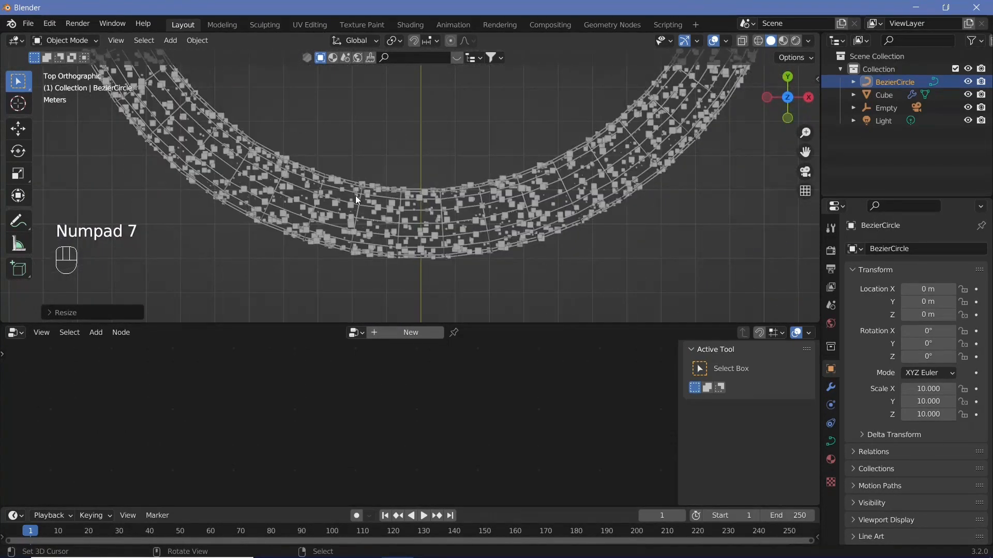
scroll(465, 150, "down", 3)
mouse_move(476, 95)
middle_mouse_down("shift")
mouse_move(448, 254)
mouse_move(473, 92)
middle_mouse_up("shift")
scroll(432, 157, "up", 5)
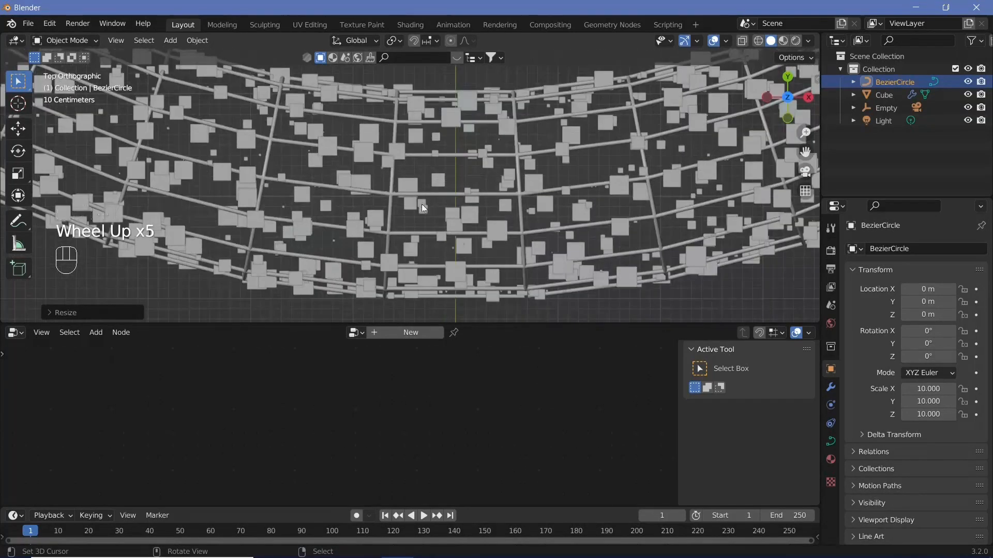
scroll(436, 203, "down", 3)
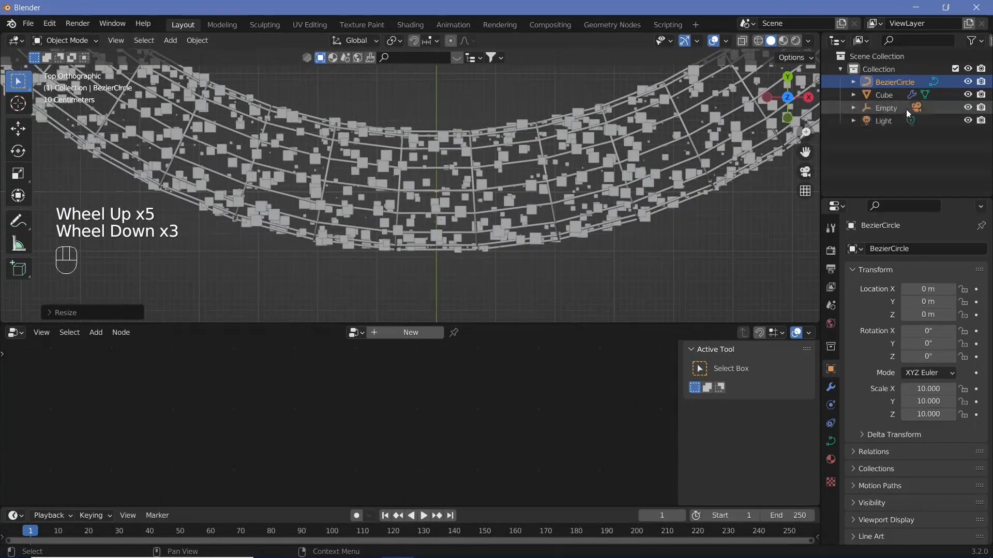
scroll(504, 161, "down", 3)
- Add a Follow Path constraint to the Empty with BezierCircle as its target
middle_click_drag(499, 163, 553, 95)
right_click(335, 110)
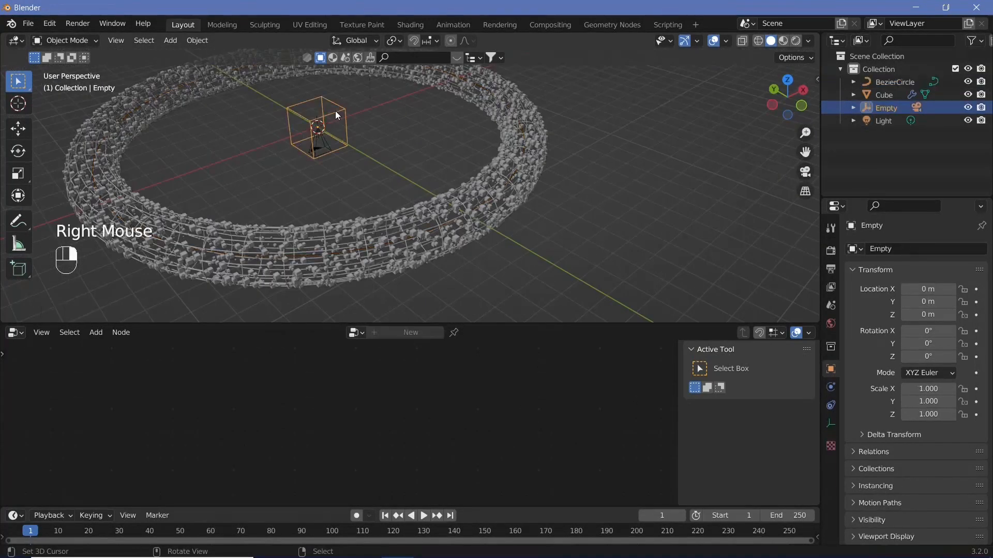
left_click(831, 405)
left_click(895, 251)
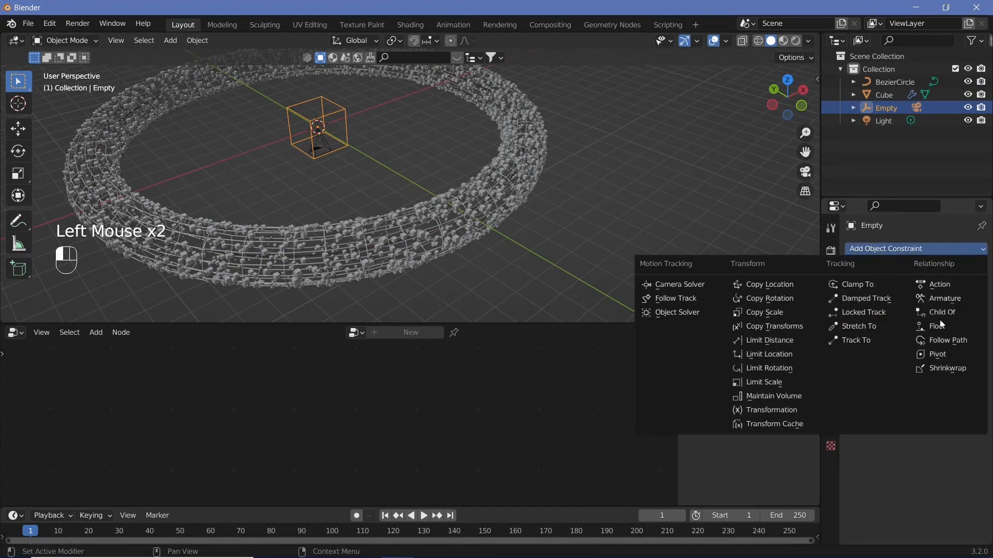
left_click(949, 339)
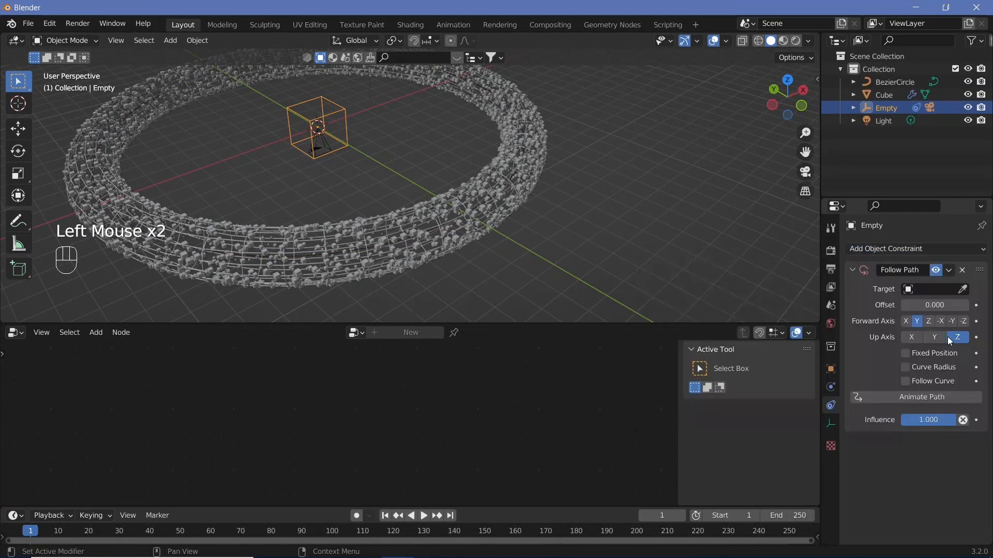
left_click(963, 289)
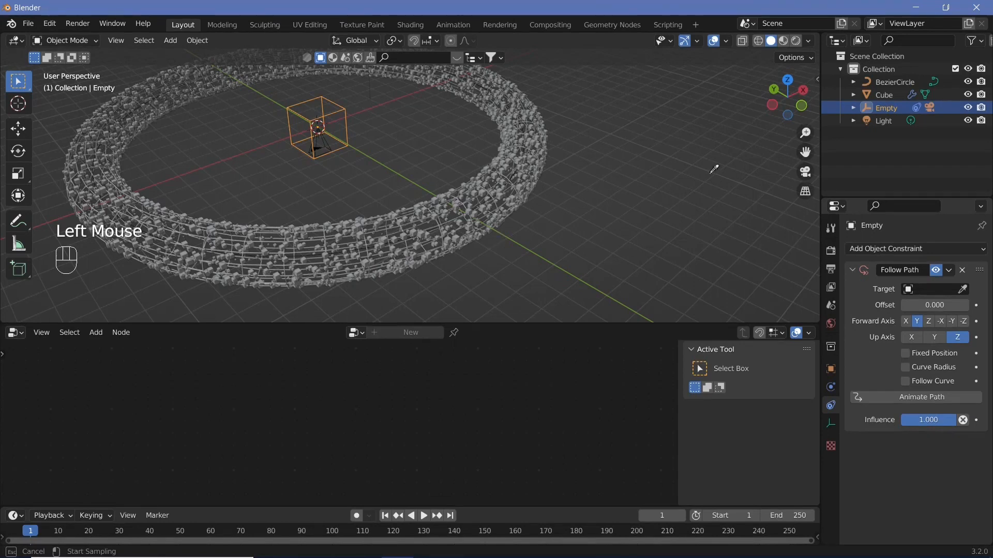
left_click(894, 82)
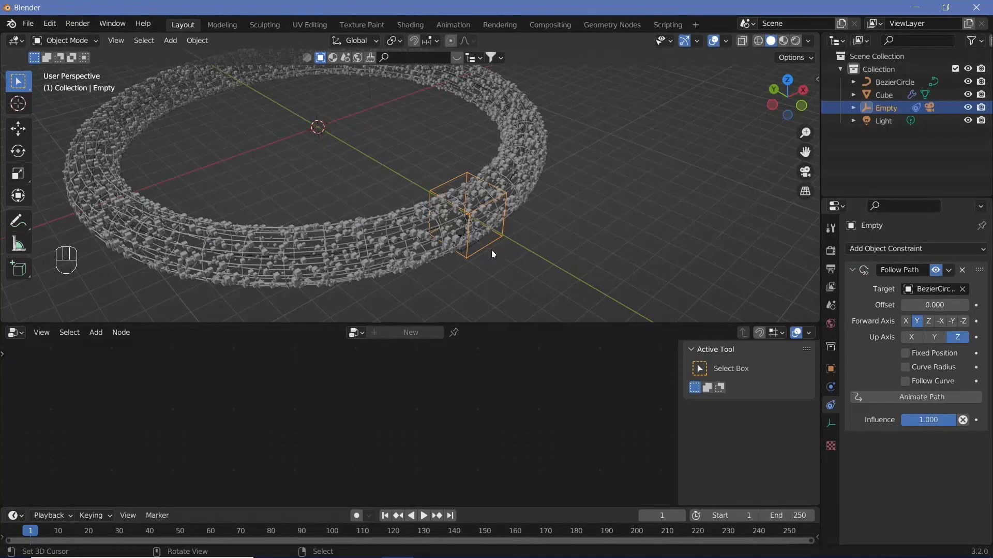
- Enable Follow Curve on the Empty's Follow Path constraint, with Z as the forward axis and Y as the up axis
middle_click_drag(491, 250, 408, 185)
scroll(547, 241, "up", 3)
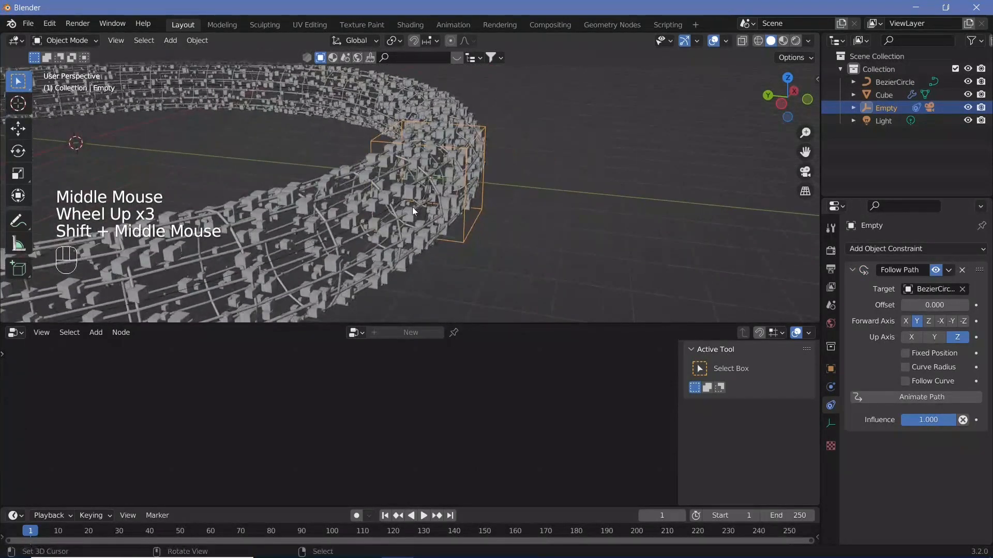
scroll(413, 211, "up", 2)
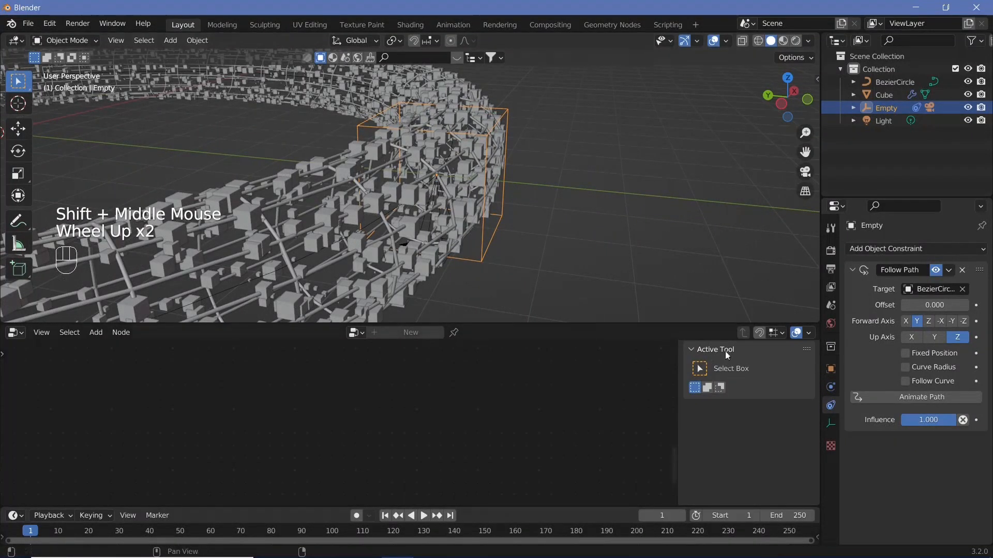
left_click(909, 385)
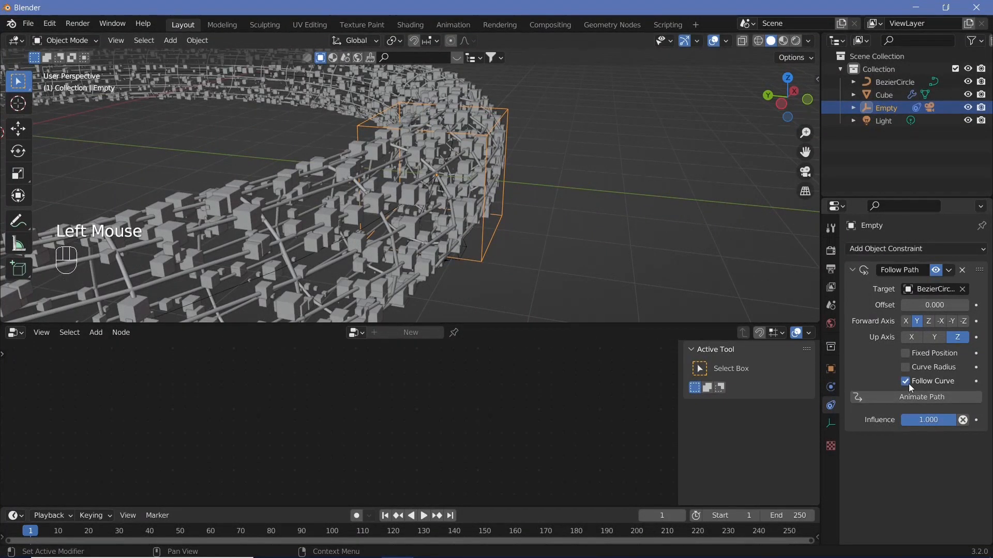
left_click(935, 336)
left_click(935, 336)
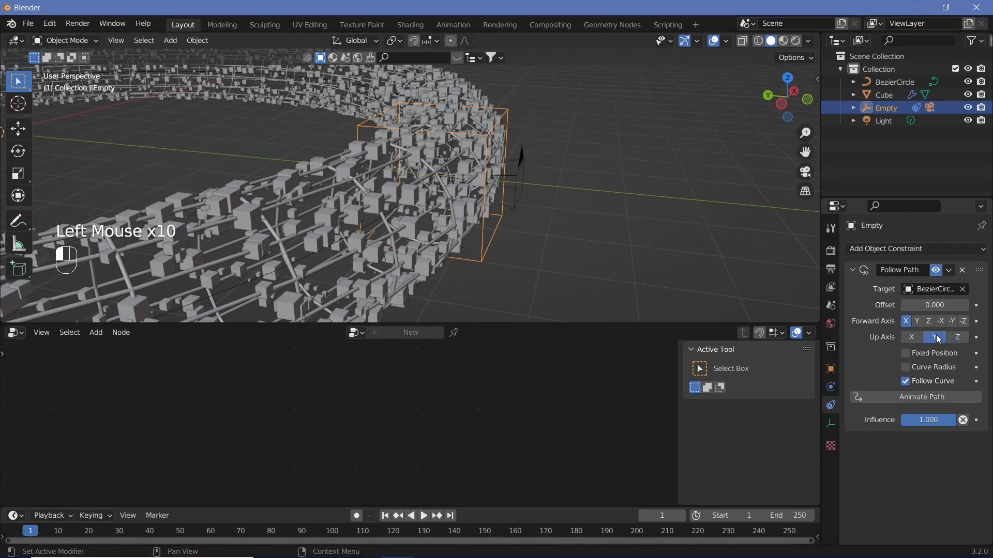
left_click(929, 322)
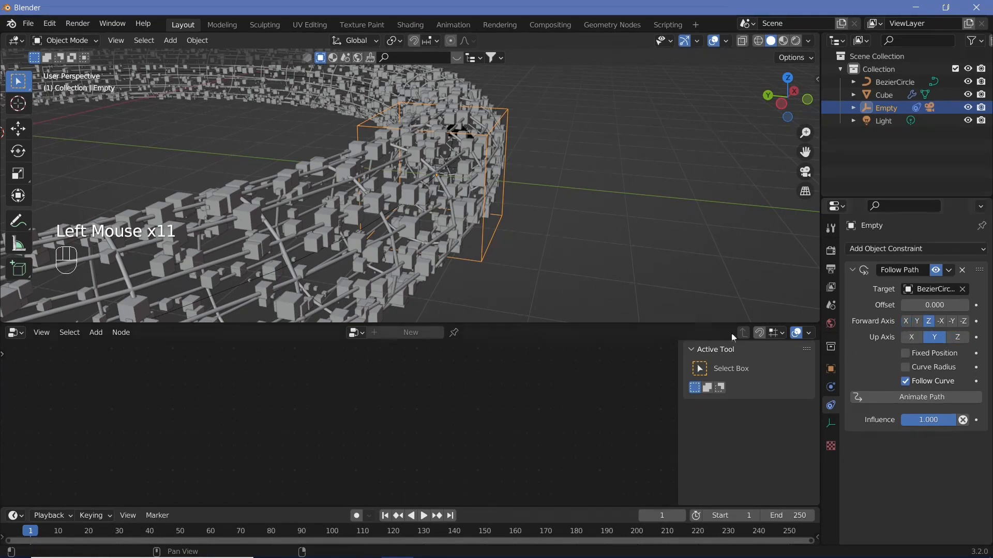
- Look through the camera inside the ring and select the camera
middle_click_drag(489, 198, 587, 177)
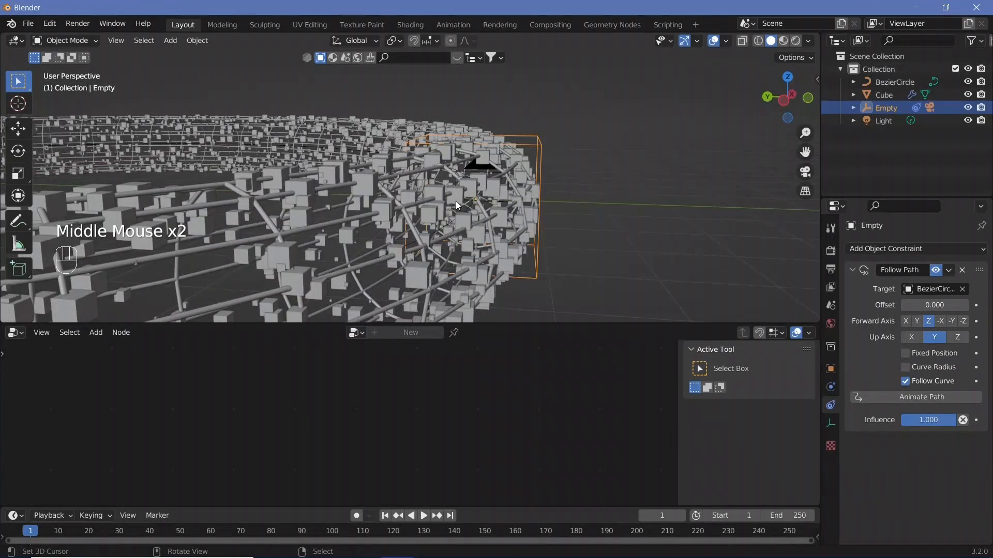
key("KP_0")
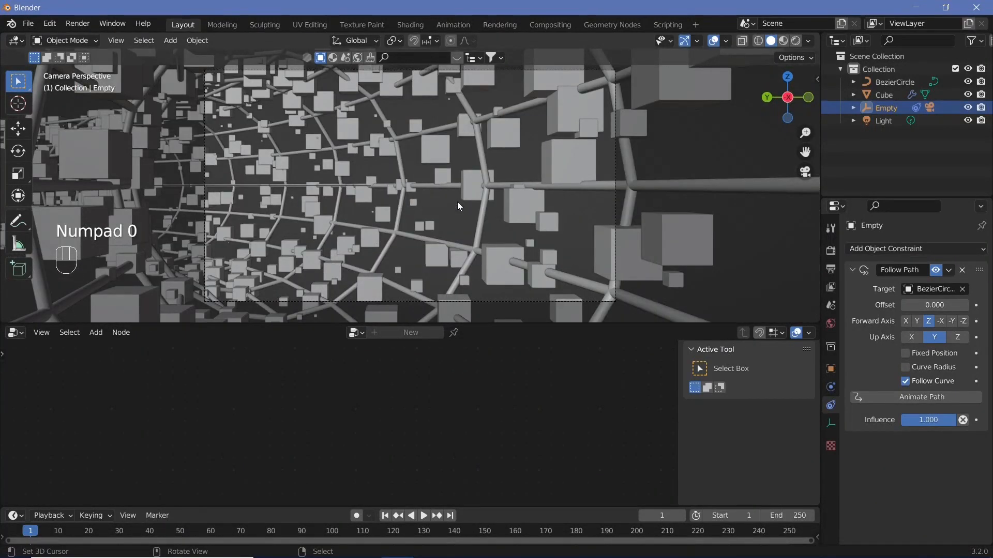
scroll(463, 206, "down", 2)
right_click(553, 179)
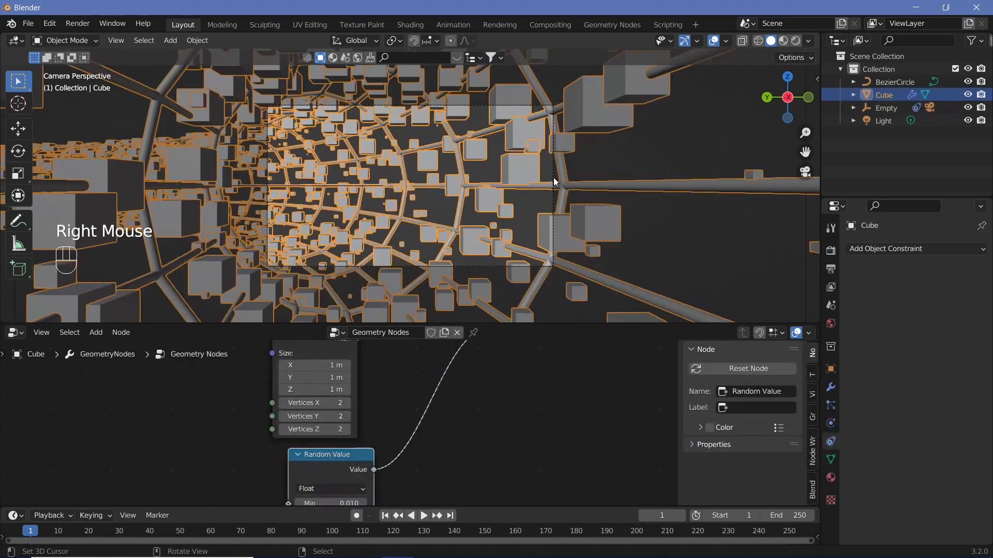
right_click(553, 178)
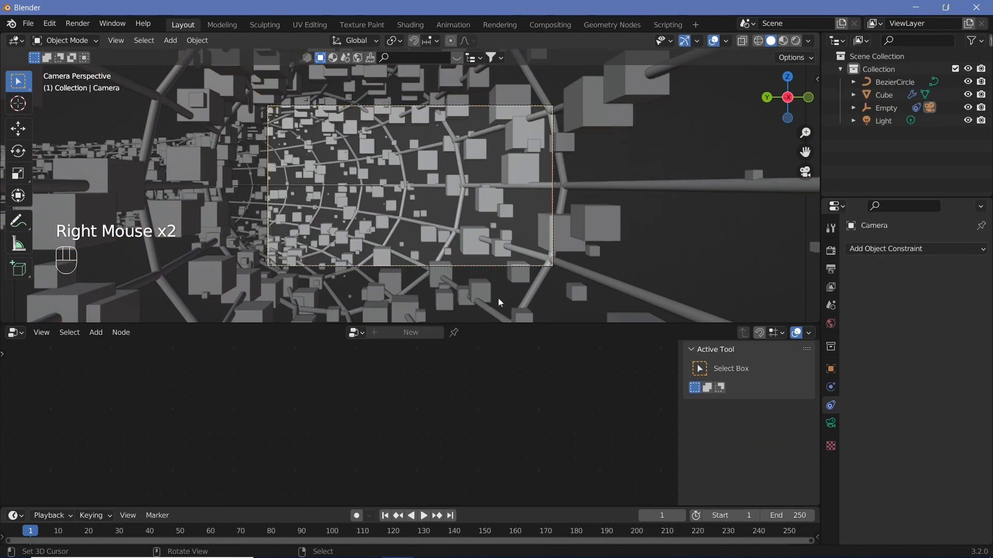
- Set the camera's focal length to 18 mm and its passepartout opacity to 1
left_click(832, 427)
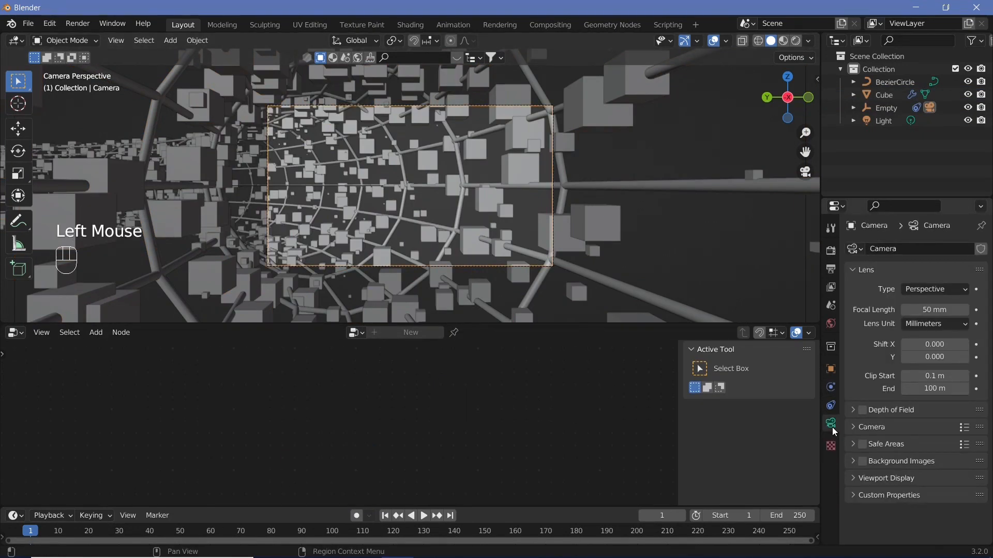
double_click(936, 312)
type("18")
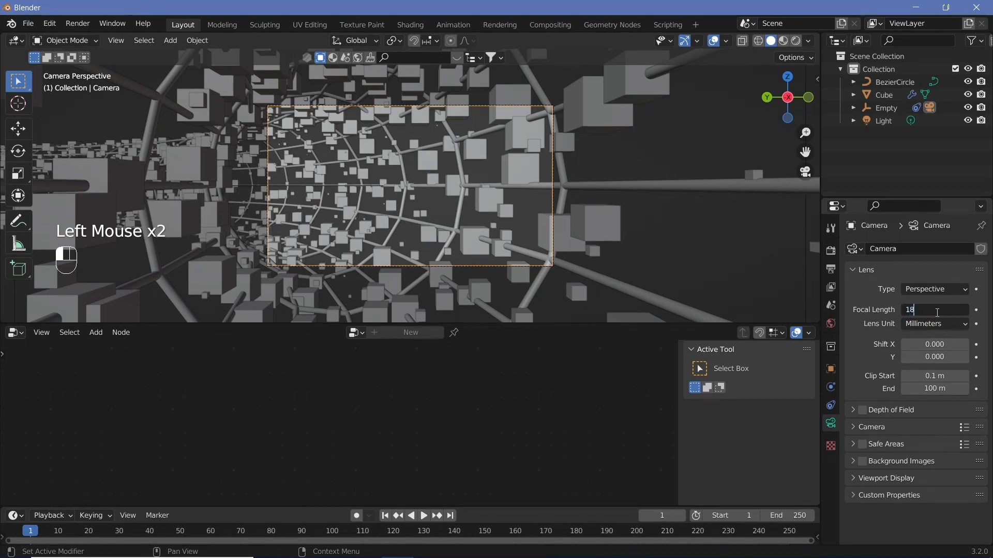
key("Return")
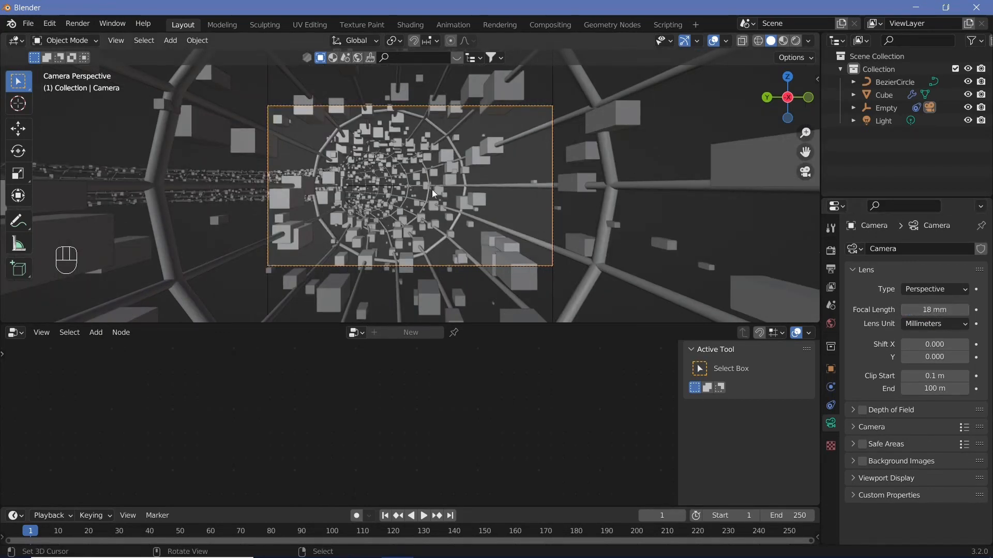
left_click(859, 479)
scroll(889, 491, "down", 2)
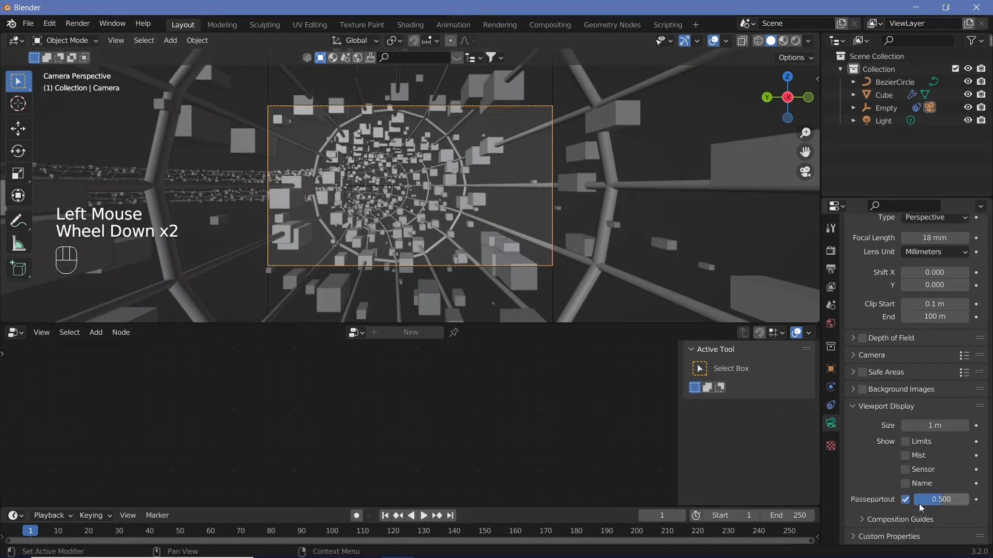
left_click_drag(934, 501, 957, 500)
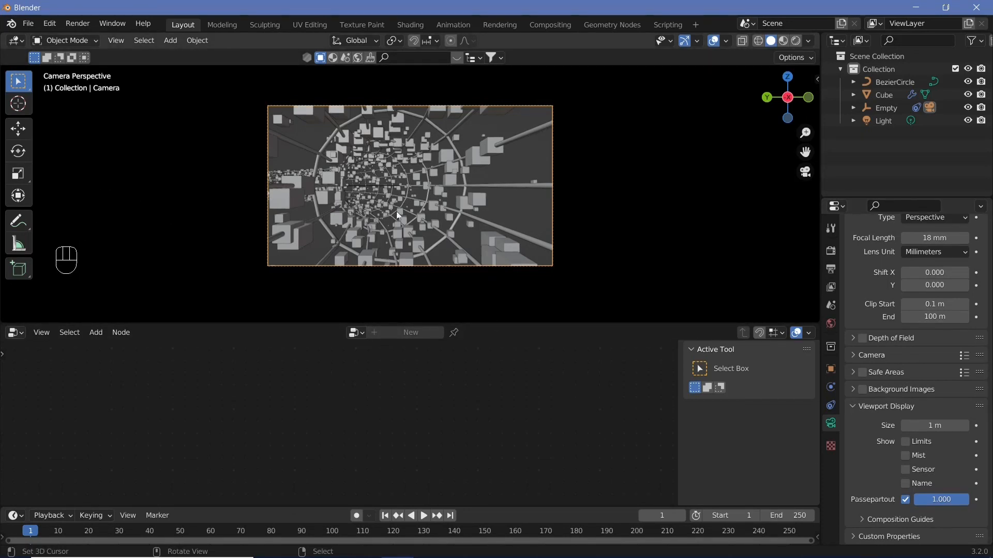
- Set the resolution of the torus's main 10 m Curve Circle node to 100
right_click(446, 209)
middle_click_drag(403, 389, 528, 453)
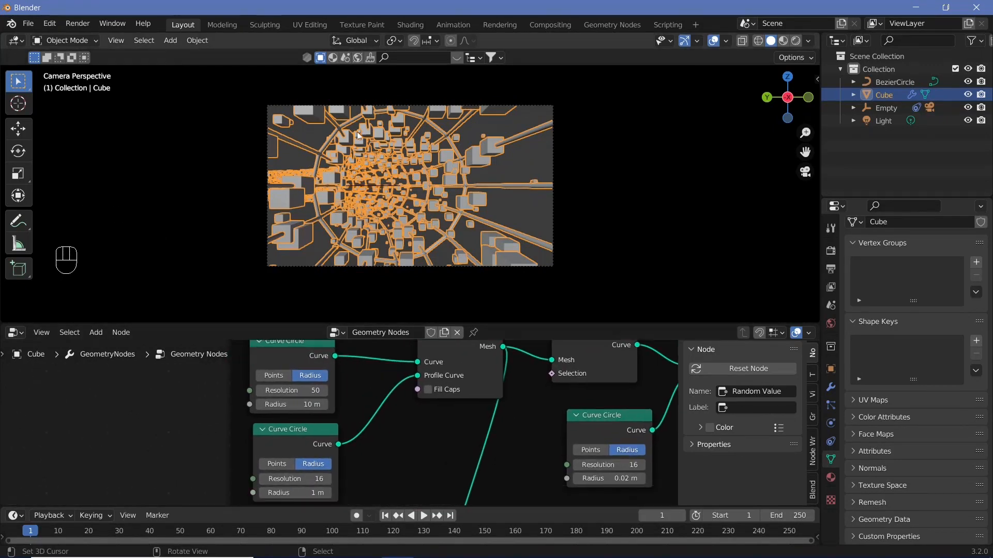
middle_click_drag(345, 386, 330, 409)
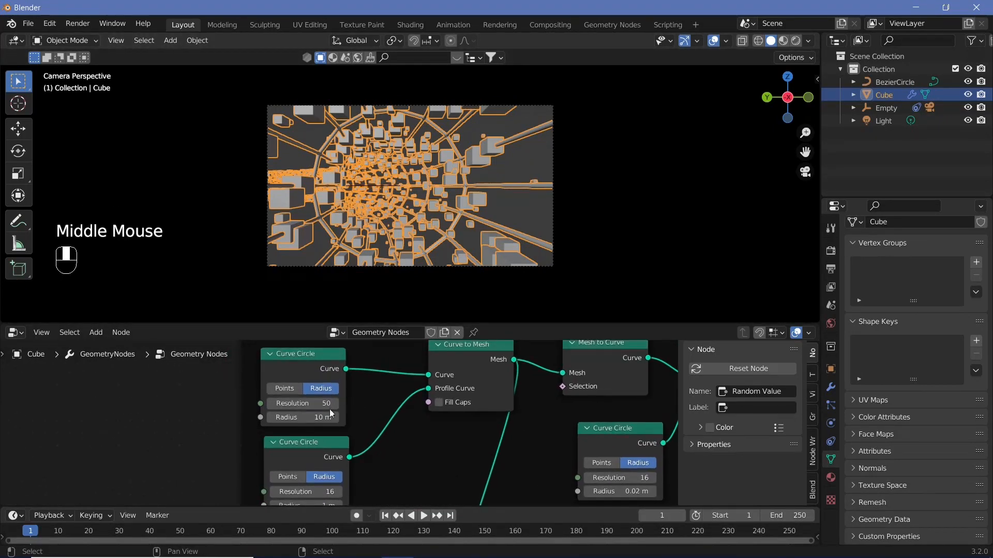
left_click(315, 403)
type("1")
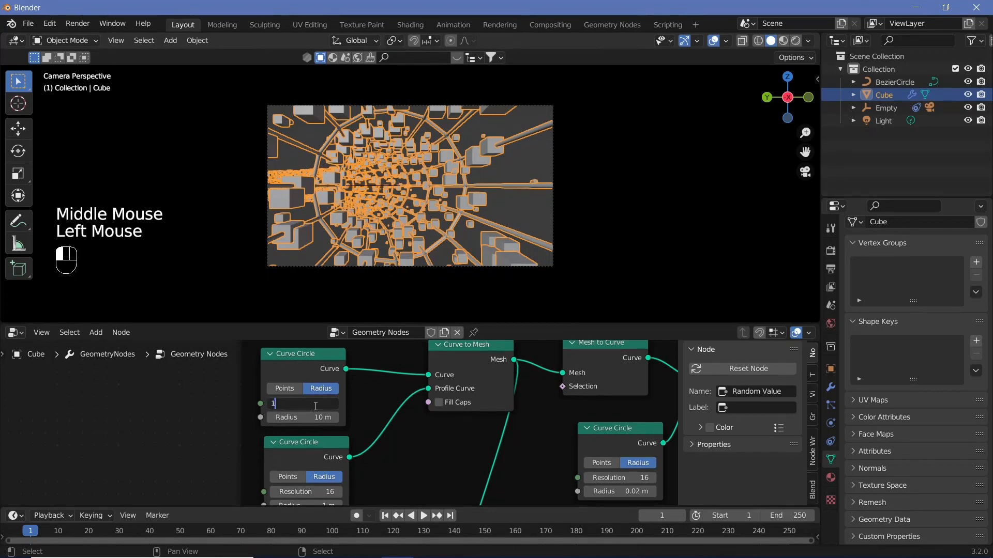
type("00")
key("Return")
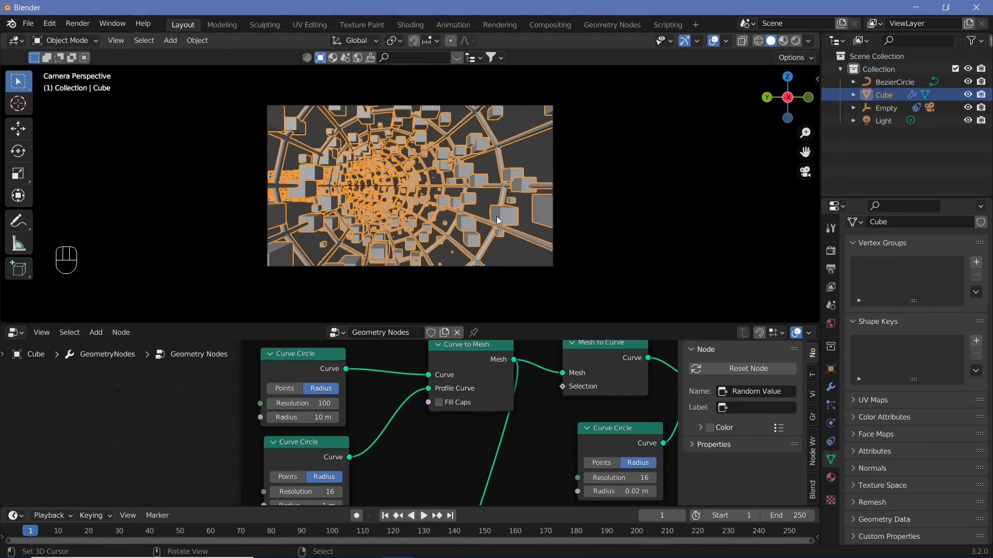
- Increase the point density in the Distribute Points on Faces node so cubes fill the tunnel walls
middle_click_drag(395, 454, 308, 458)
middle_click_drag(447, 443, 523, 504)
left_click(450, 443)
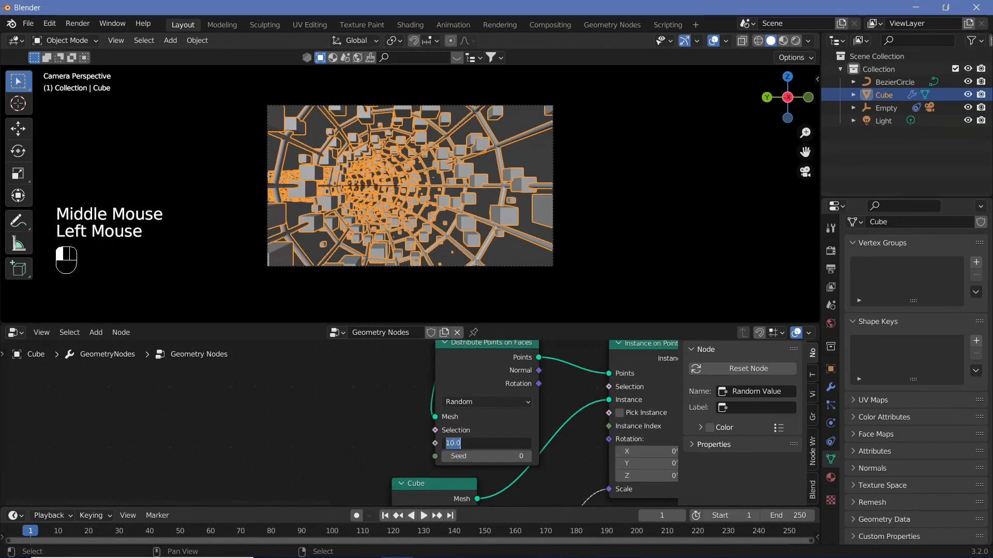
left_click(450, 443)
type("0")
key("Return")
- Set the Max of the Random Value node driving the cube scale to 0.25
middle_click_drag(539, 450, 507, 436)
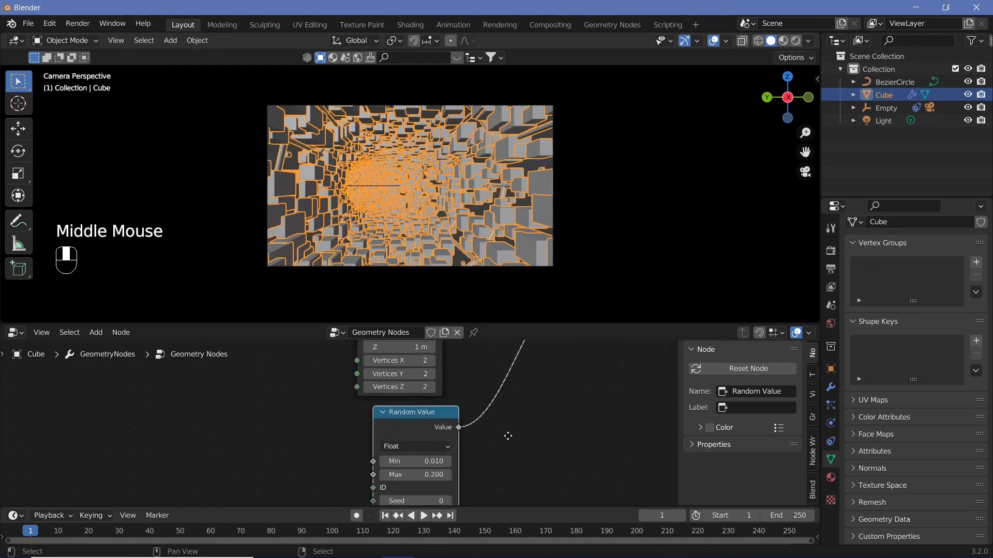
left_click(415, 475)
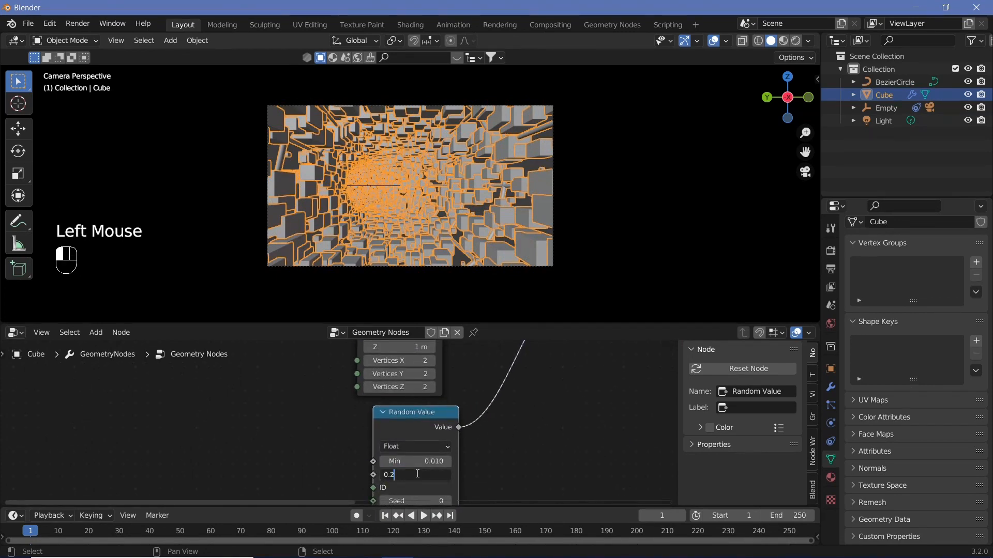
key("Return")
middle_click_drag(417, 474, 467, 535)
- Preview the camera view with viewport overlays hidden and move the playhead to frame 0
left_click(709, 40)
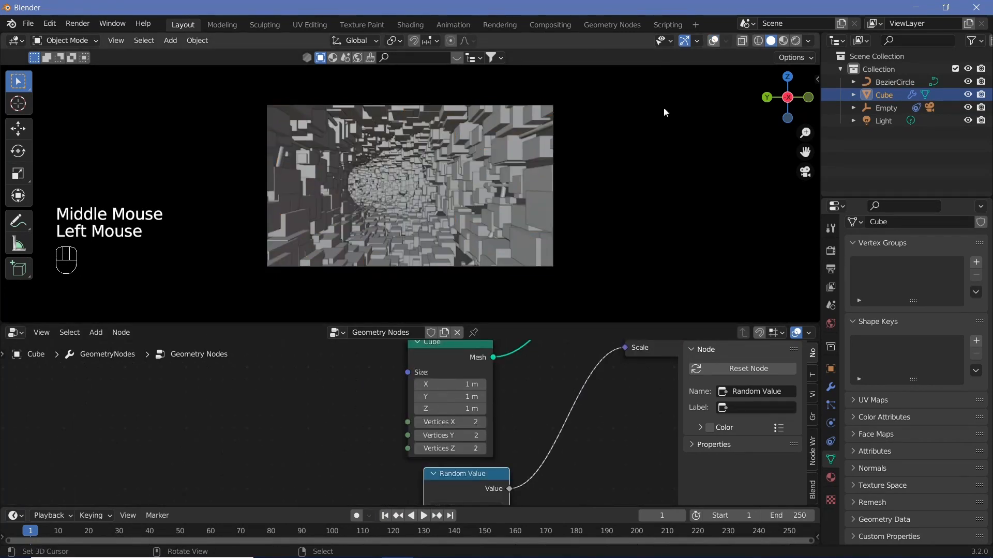
key("shift+space")
key("shift+space")
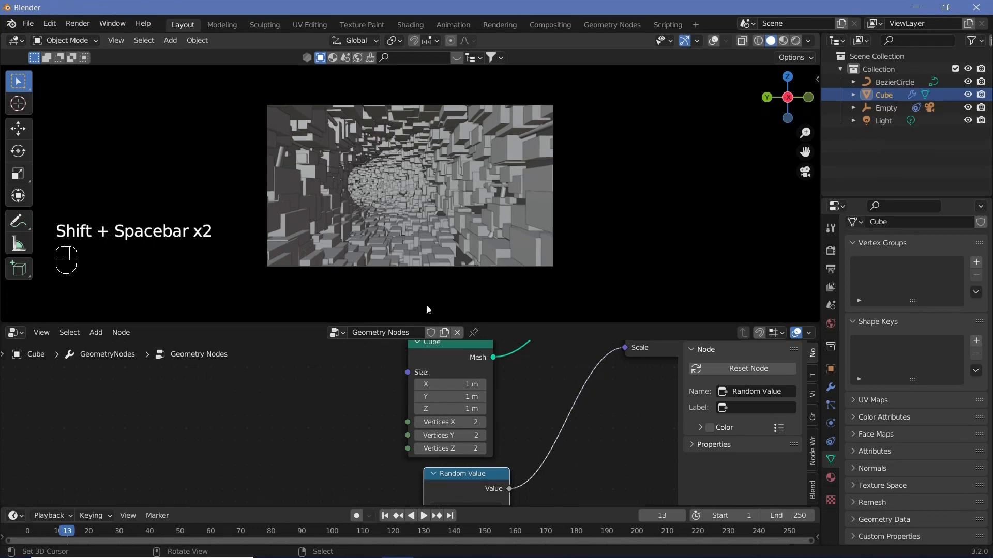
left_click(27, 531)
- Set the Max of the cube scale's Random Value node to 0.2
middle_click_drag(315, 465, 322, 395)
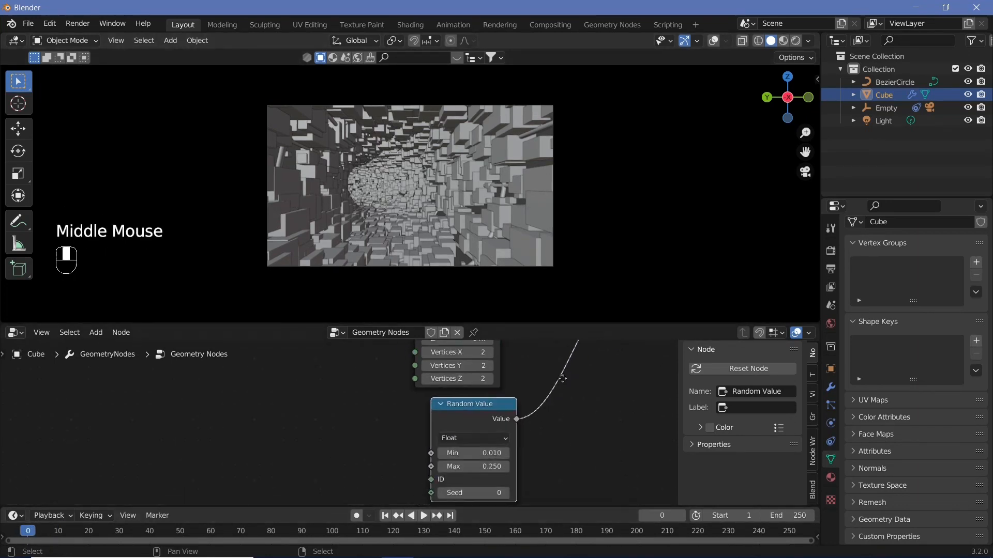
left_click(478, 467)
key("BackSpace")
key("Return")
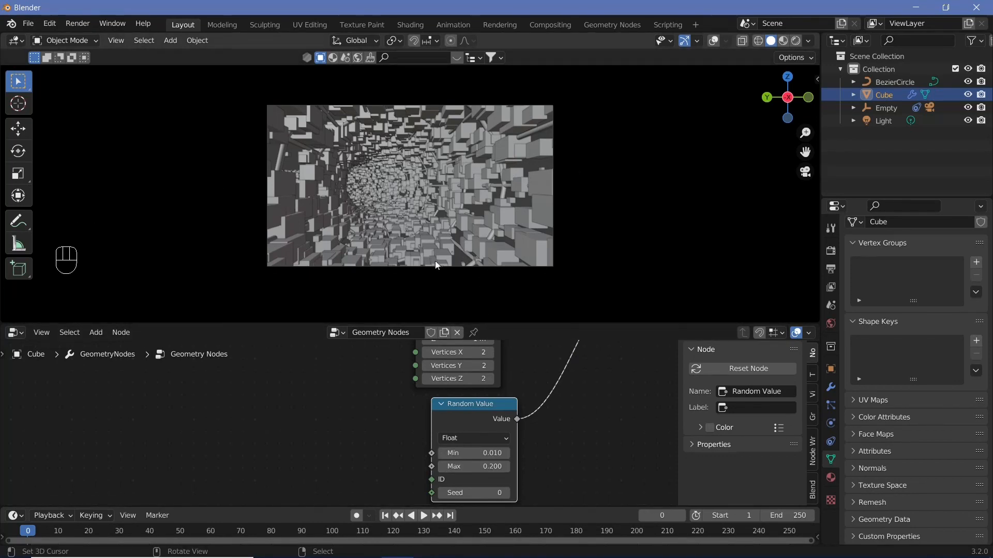
- Leave the camera view, hide the Cube tunnel object in the viewport and show the overlays again
key("KP_0")
middle_click_drag(461, 231, 454, 184, "shift")
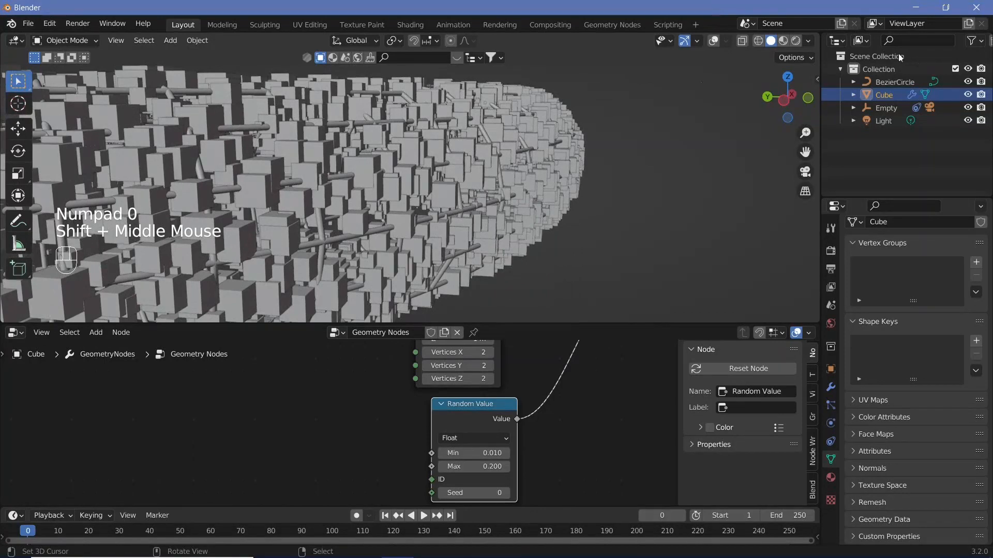
left_click(968, 95)
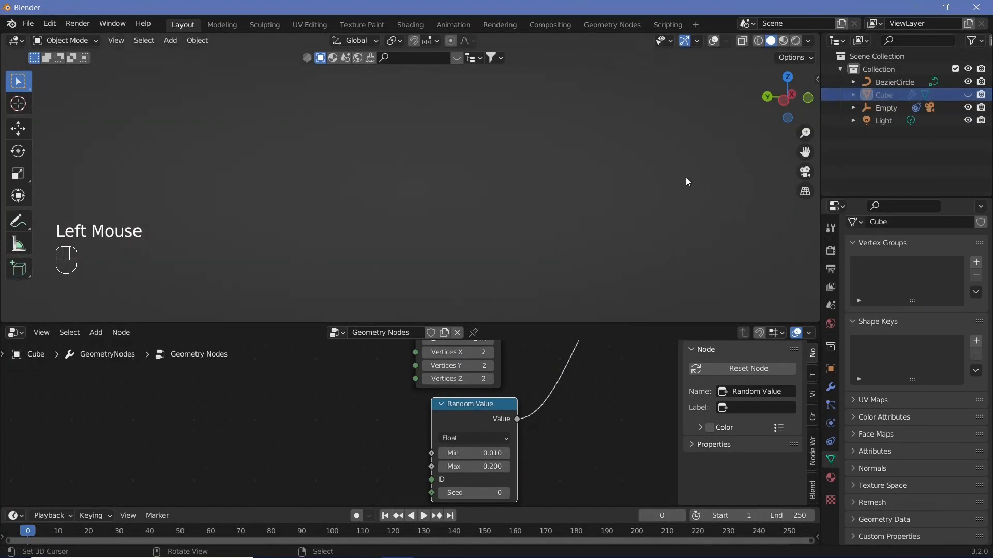
left_click(713, 41)
- Select the BezierCircle path and set its preview resolution to 128
middle_click_drag(509, 138, 469, 213)
right_click(469, 213)
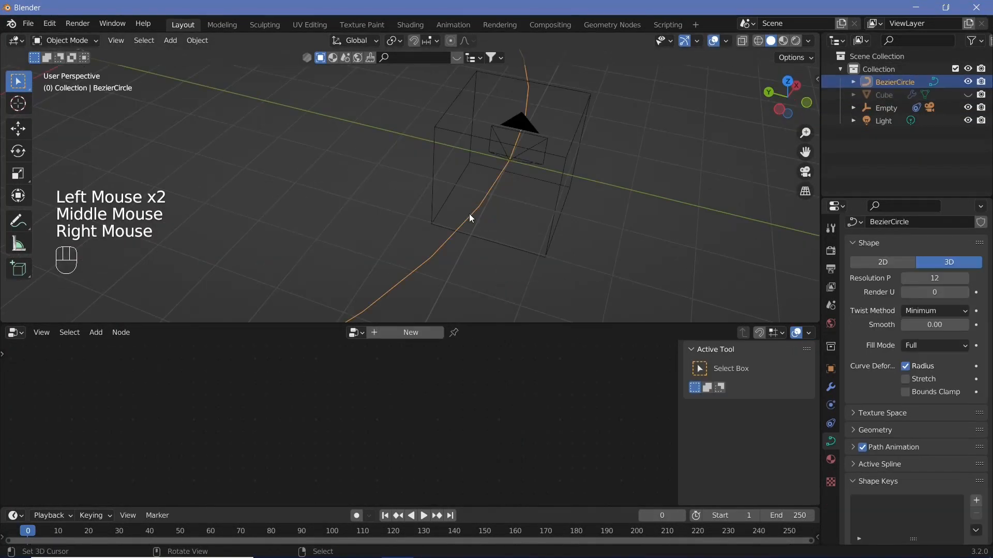
left_click(937, 279)
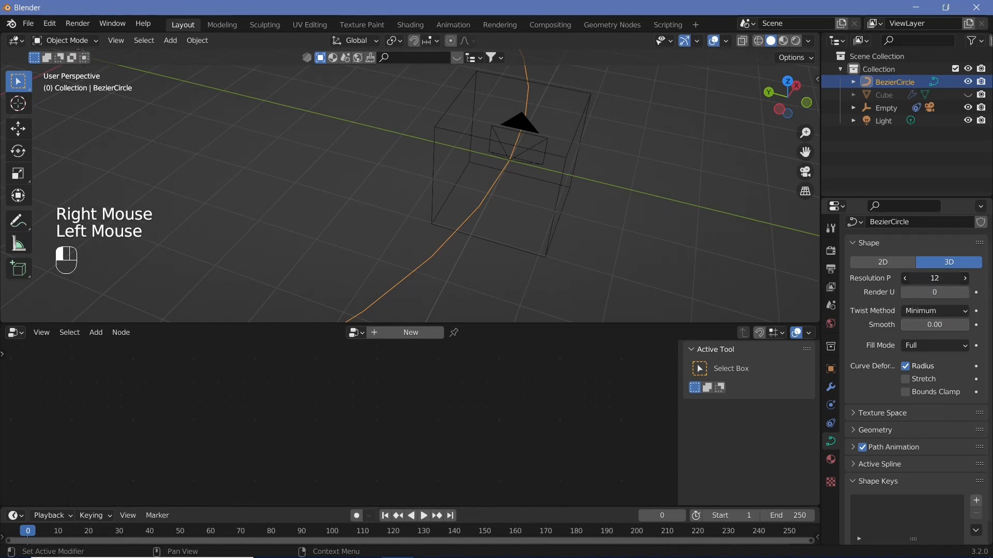
type("128")
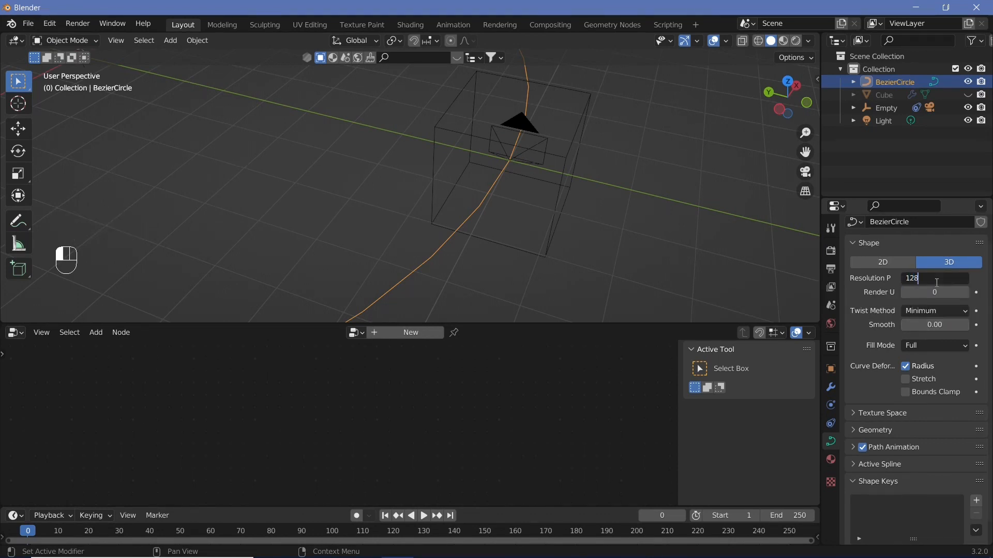
key("Return")
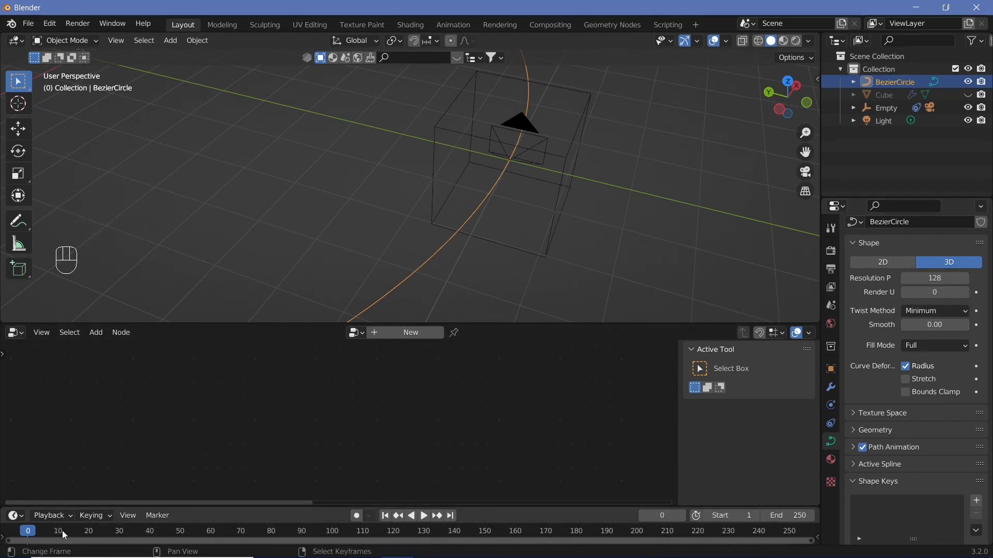
- Keyframe the Empty's Follow Path offset at 0 on frame 0
key("Left")
right_click(579, 132)
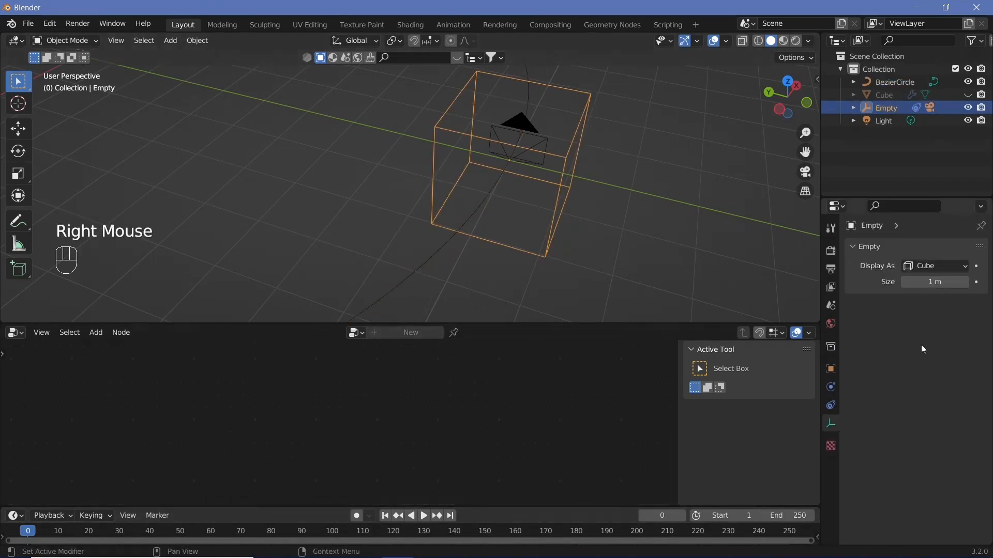
left_click(831, 405)
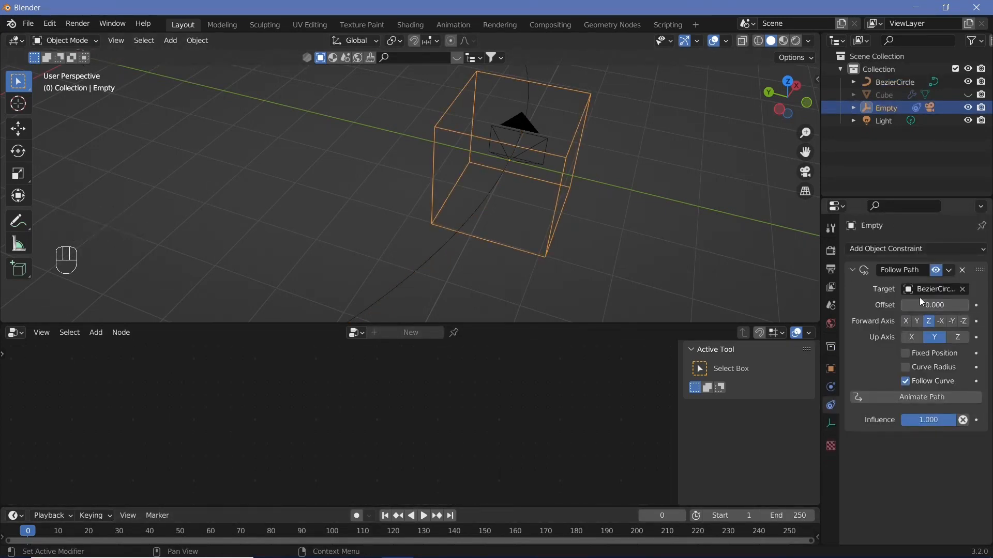
key("i")
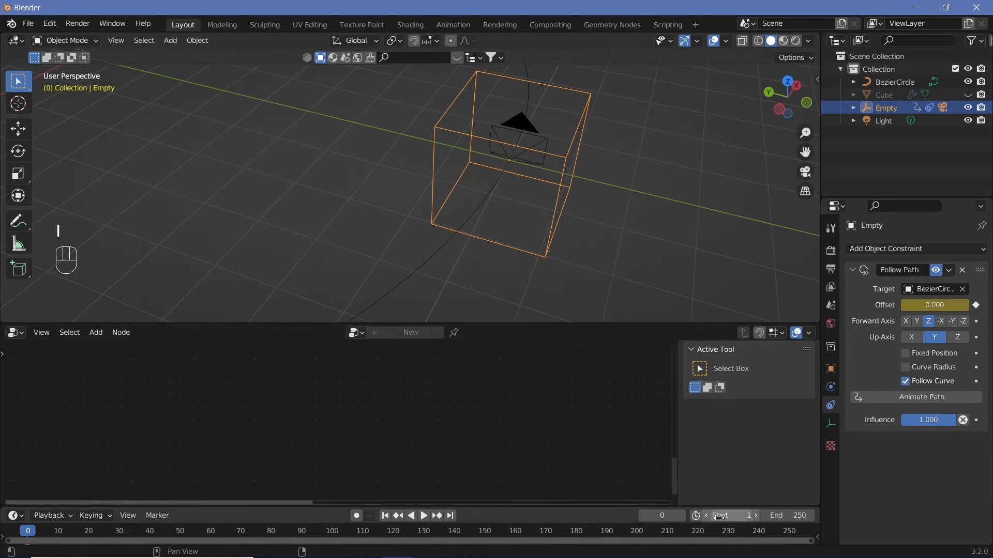
- Enlarge the timeline area and set the animation's end frame to 300
left_click_drag(674, 509, 674, 497)
scroll(768, 526, "down", 3)
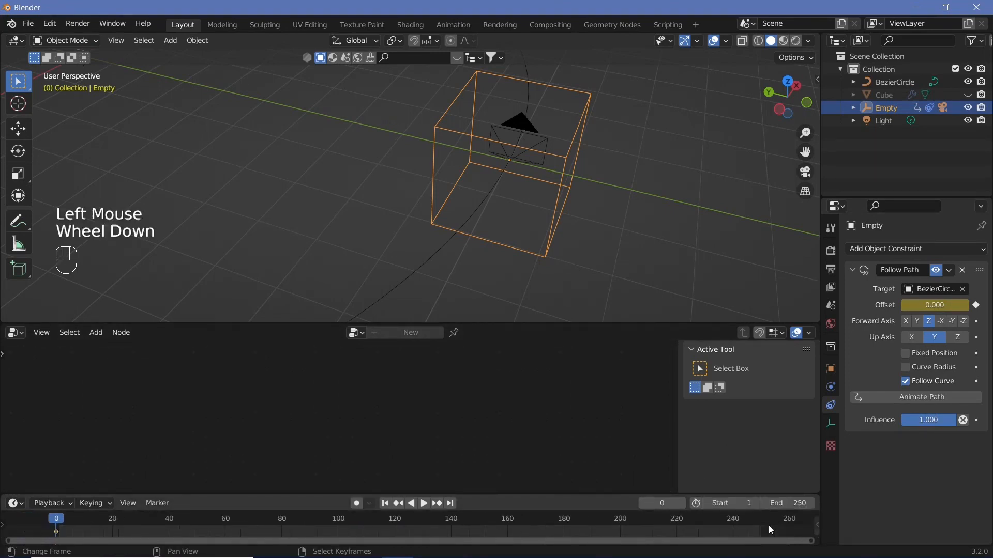
left_click(790, 503)
type("300")
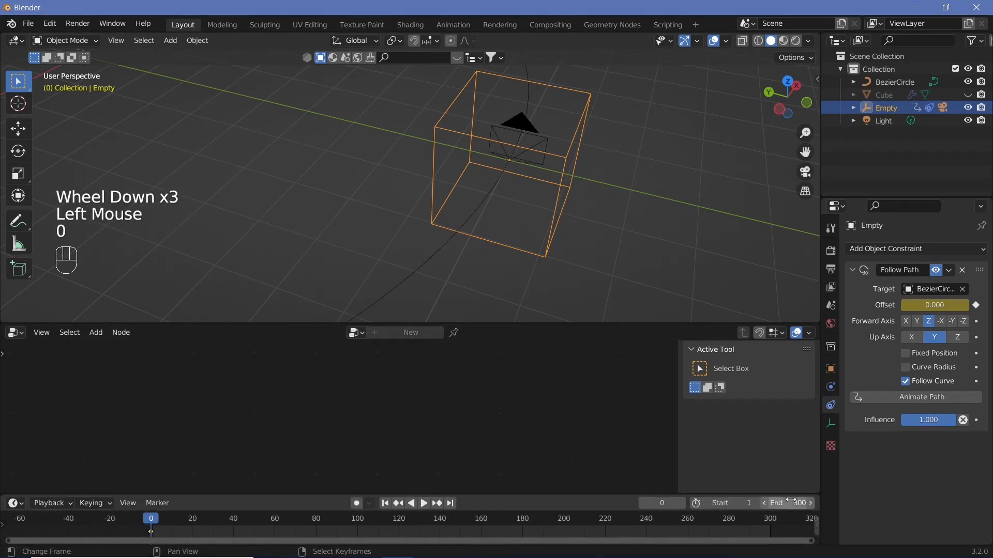
- Keyframe the Empty's Follow Path offset at 100 on frame 300
left_click(771, 524)
key("Left")
left_click(943, 306)
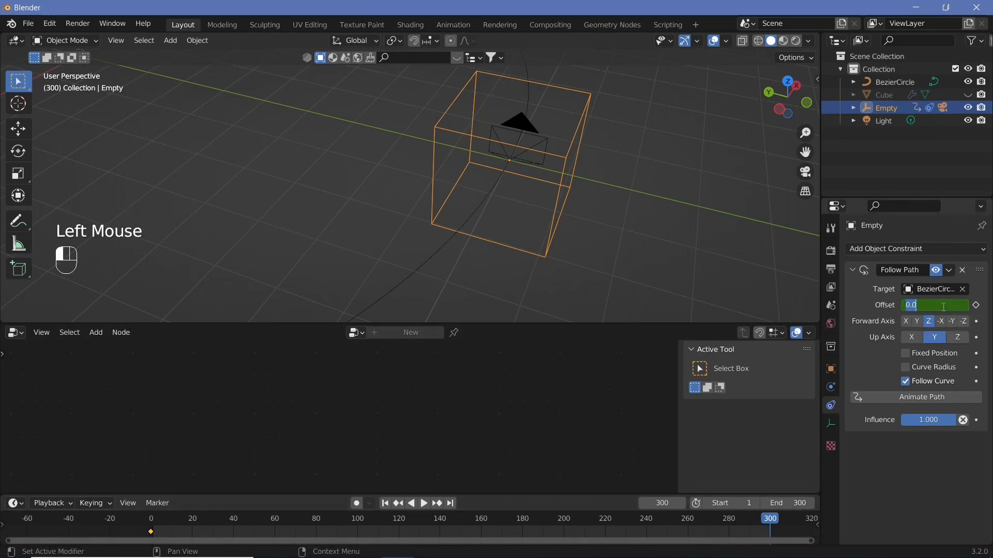
type("100")
key("Return")
key("i")
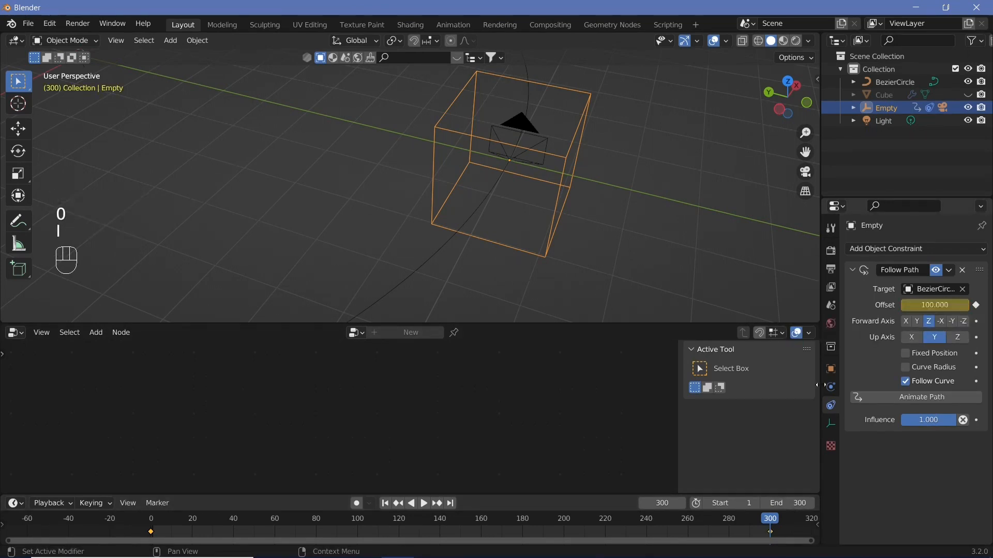
- Set the offset keyframes' interpolation to Linear and play the animation to check the Empty's movement around the circle
key("t")
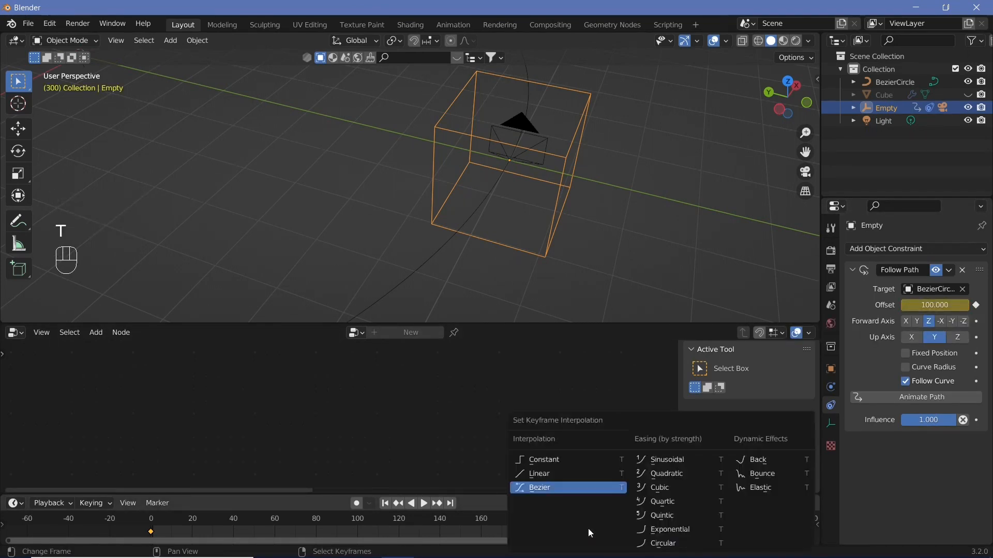
left_click(567, 470)
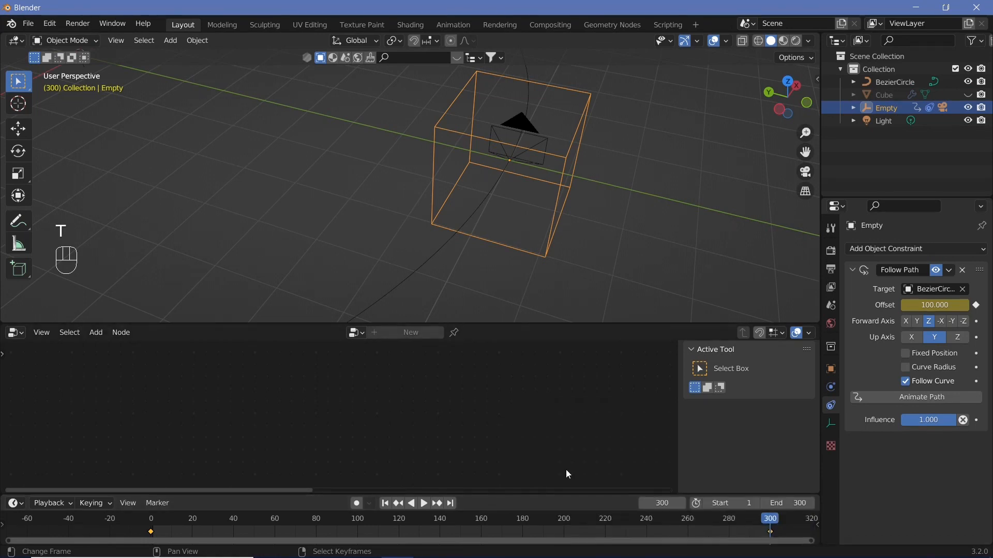
key("shift+space")
scroll(497, 197, "down", 4)
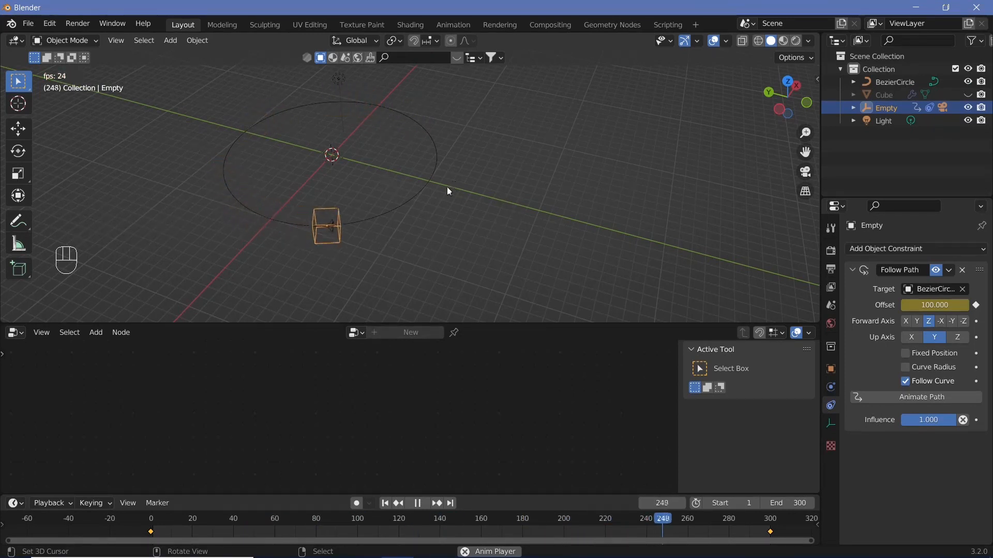
key("shift")
key("shift+space")
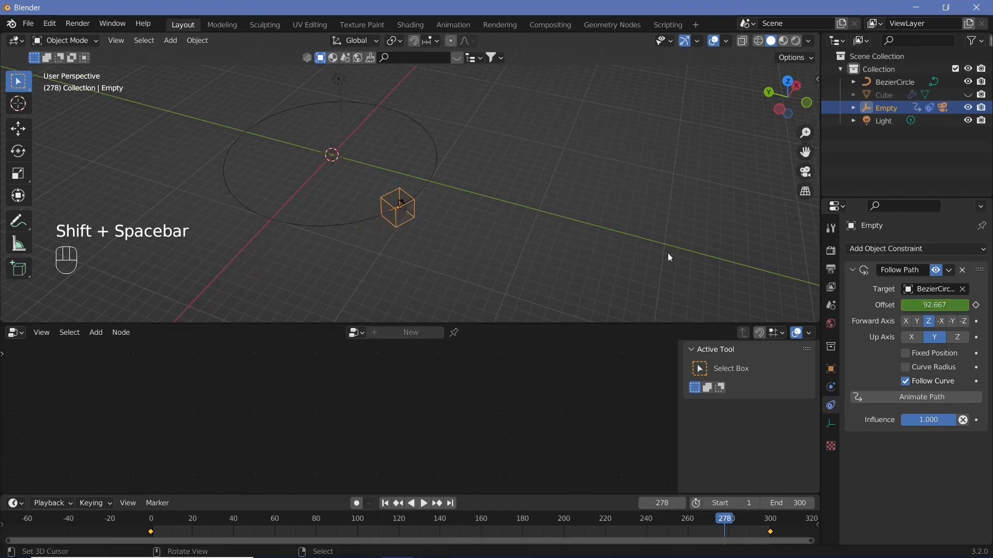
- Set the scene's output frame rate to 30 fps
left_click(830, 276)
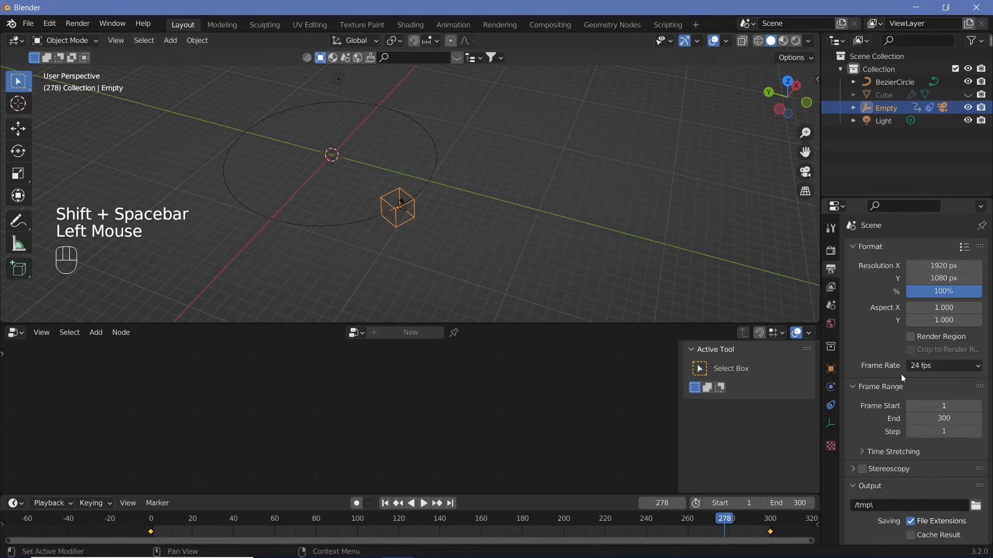
left_click(918, 366)
left_click(933, 432)
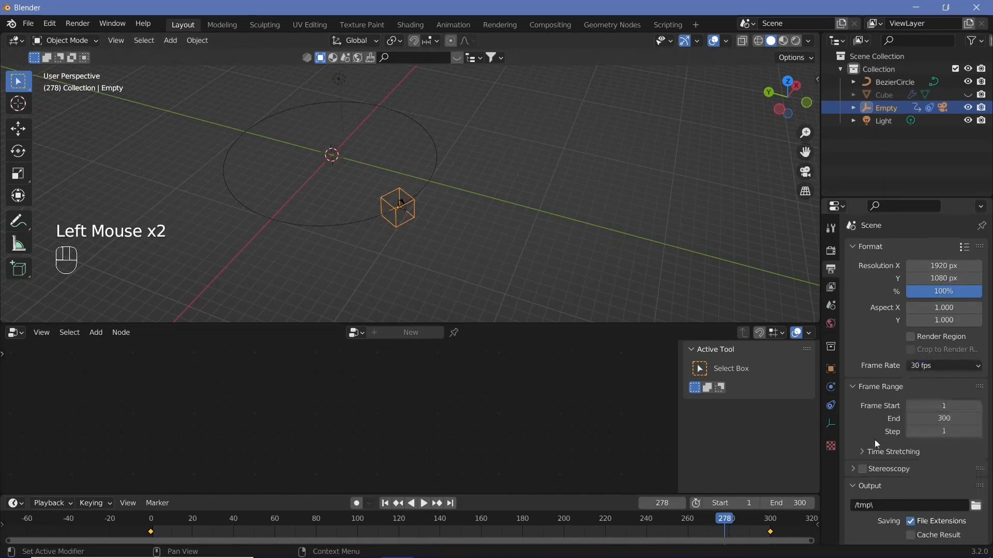
- Set the render output path to // and the output file format to FFmpeg Video
scroll(879, 442, "down", 3)
left_click(903, 425)
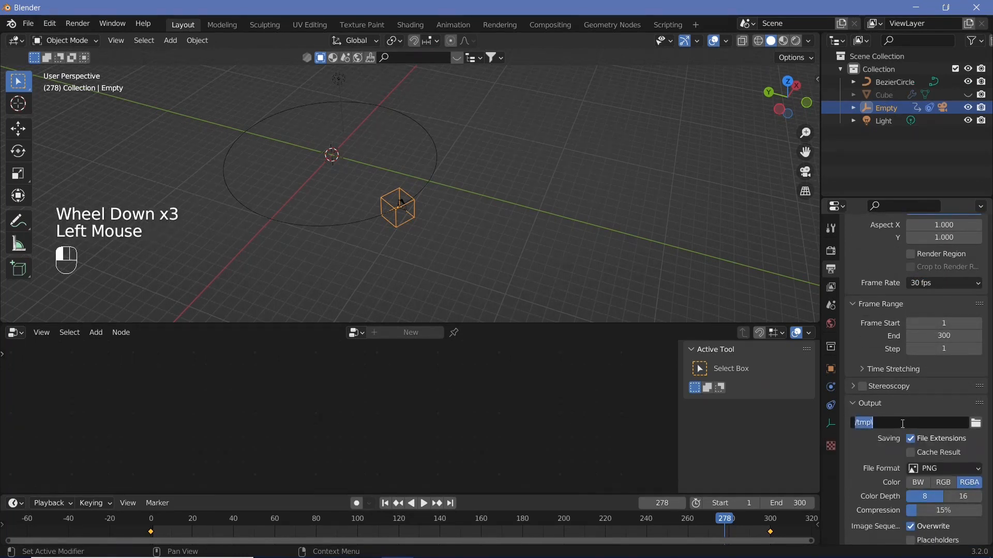
type("//")
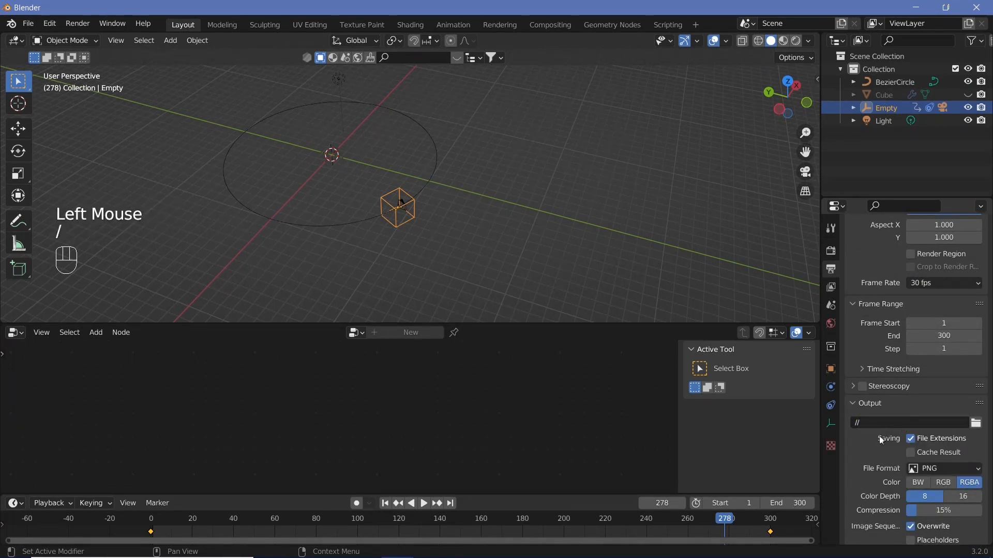
left_click(926, 468)
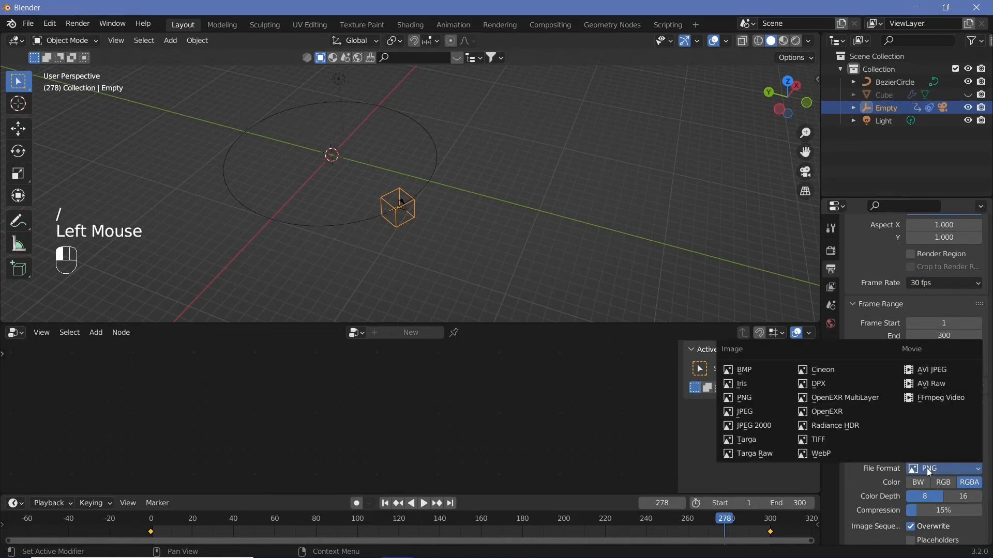
left_click(928, 396)
- Set the video encoding container to MPEG-4 and the output quality to Perceptually Lossless
scroll(879, 467, "down", 2)
left_click(867, 501)
scroll(899, 491, "down", 2)
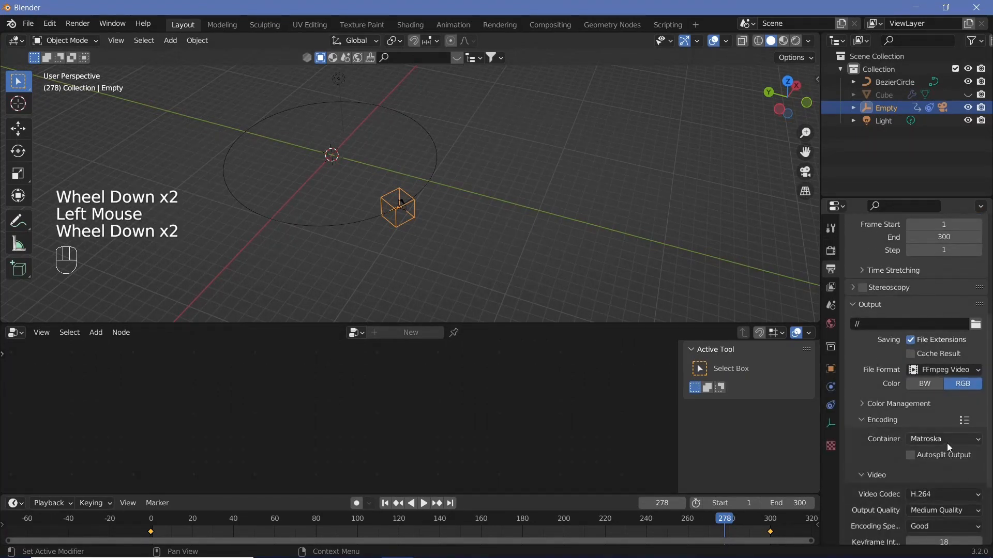
left_click(947, 440)
left_click(937, 396)
scroll(928, 454, "down", 2)
left_click(926, 467)
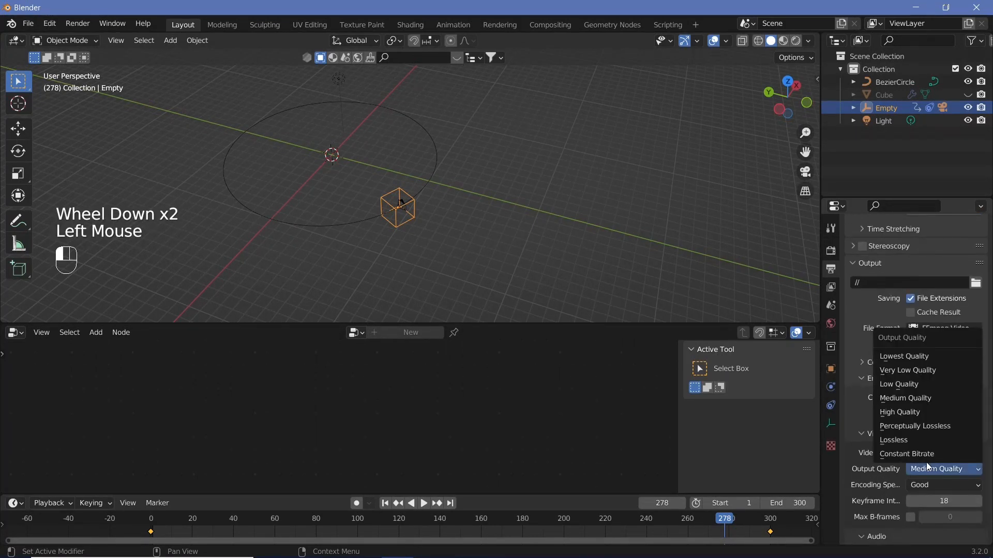
left_click(920, 426)
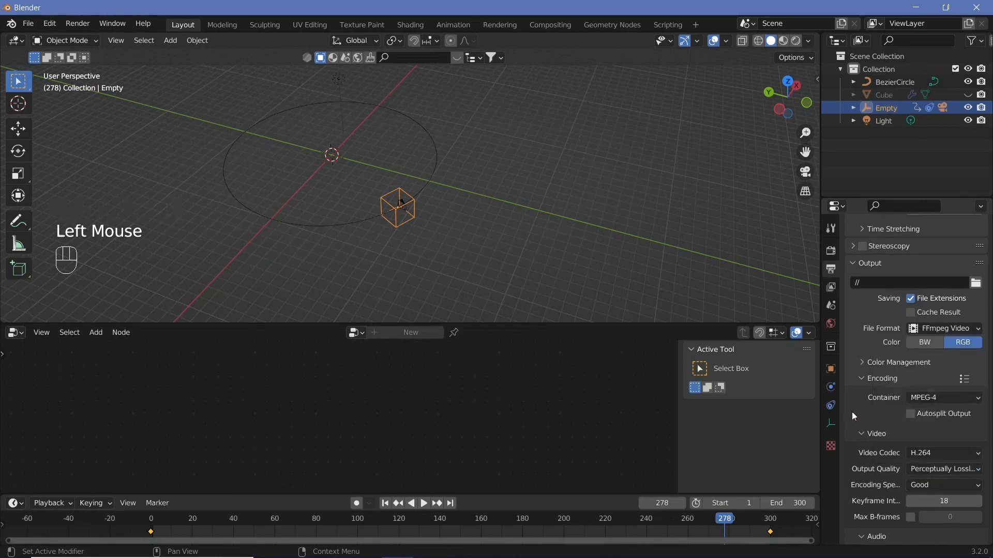
- Enable Ambient Occlusion, Bloom, Screen Space Reflections and Motion Blur in the render settings
left_click(831, 252)
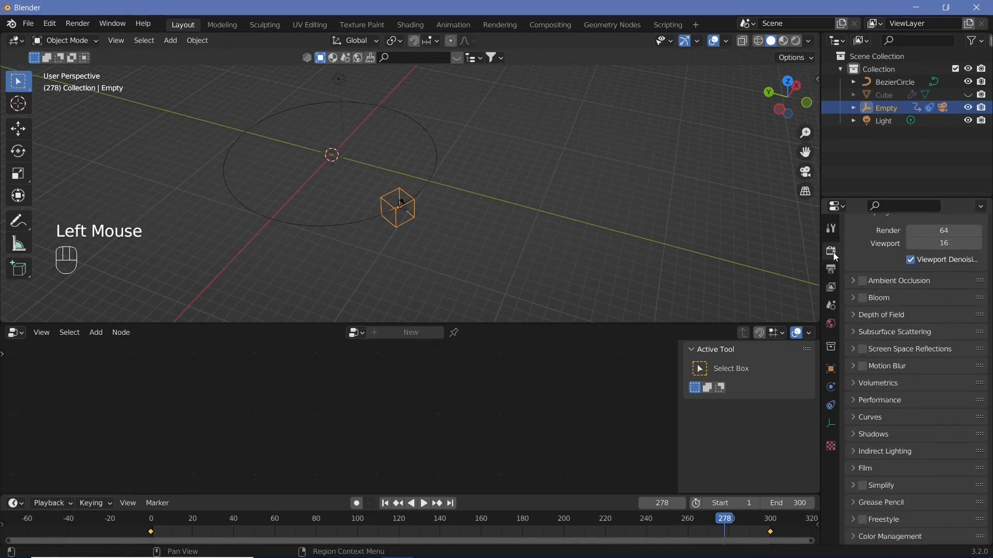
left_click(863, 281)
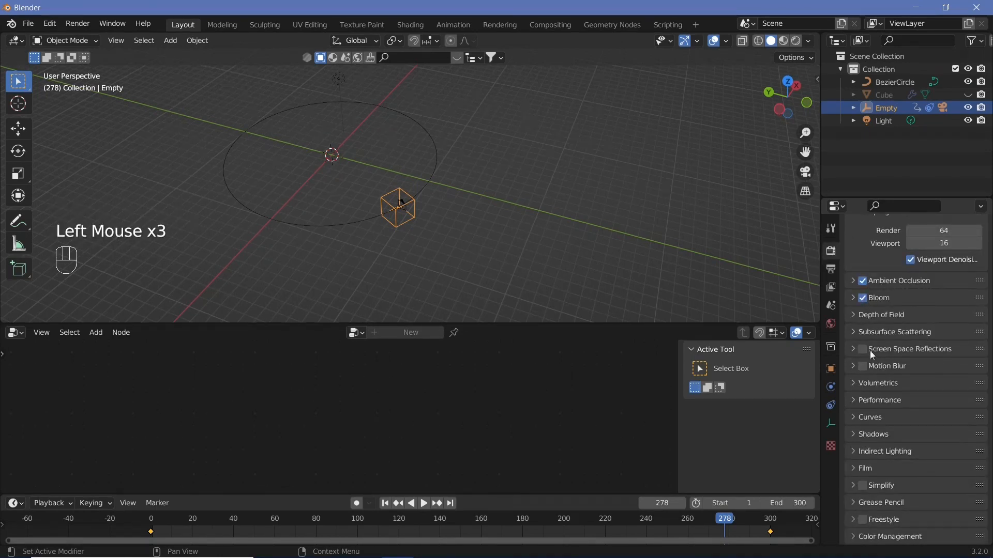
left_click(862, 367)
- Set the Motion Blur shutter to 0.10
left_click(852, 366)
left_click(921, 399)
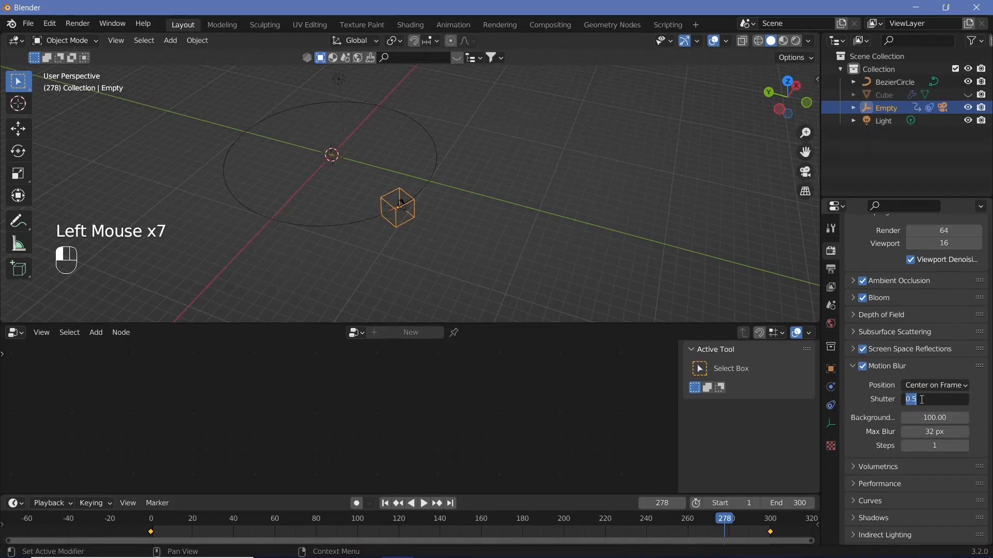
type("0.0")
key("Return")
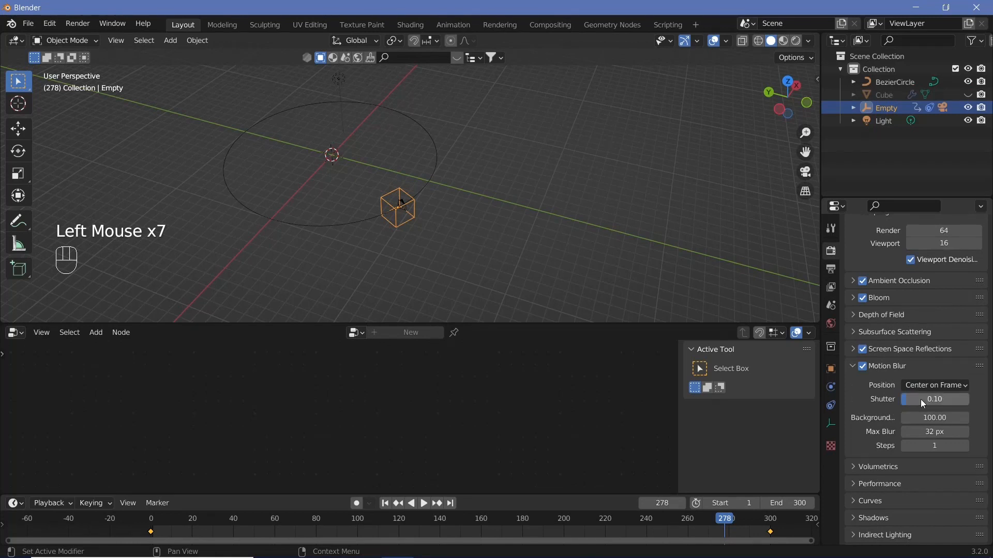
left_click(852, 367)
- Set the Volumetrics tile size to 4 px
left_click(854, 383)
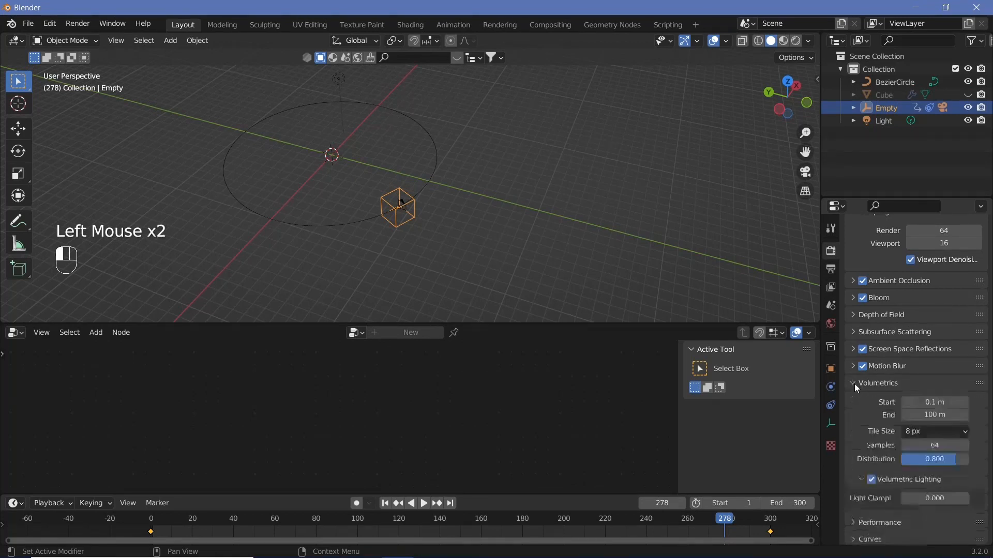
left_click(910, 435)
left_click(925, 461)
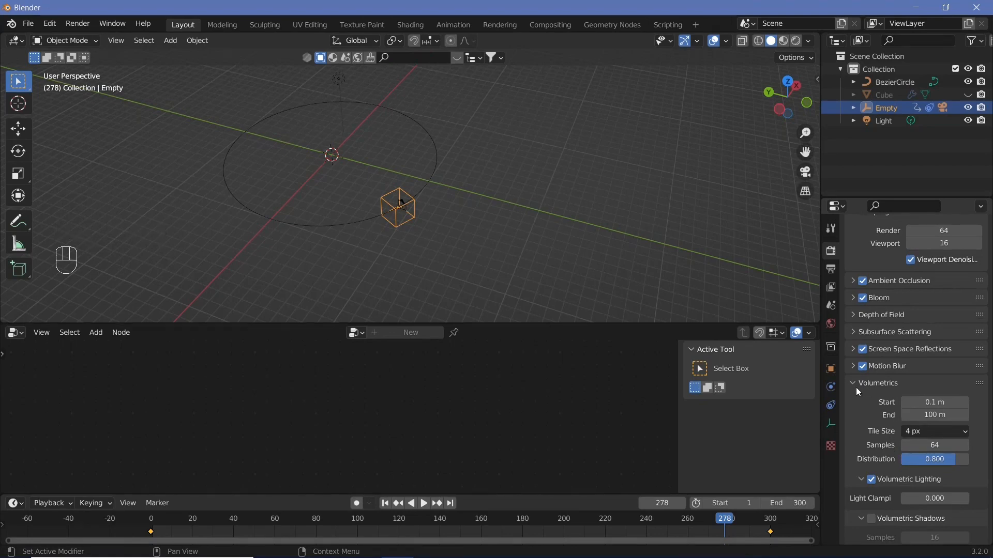
left_click(855, 385)
- Unhide the Cube tunnel and play the animation through the camera view to check the flight
left_click(968, 95)
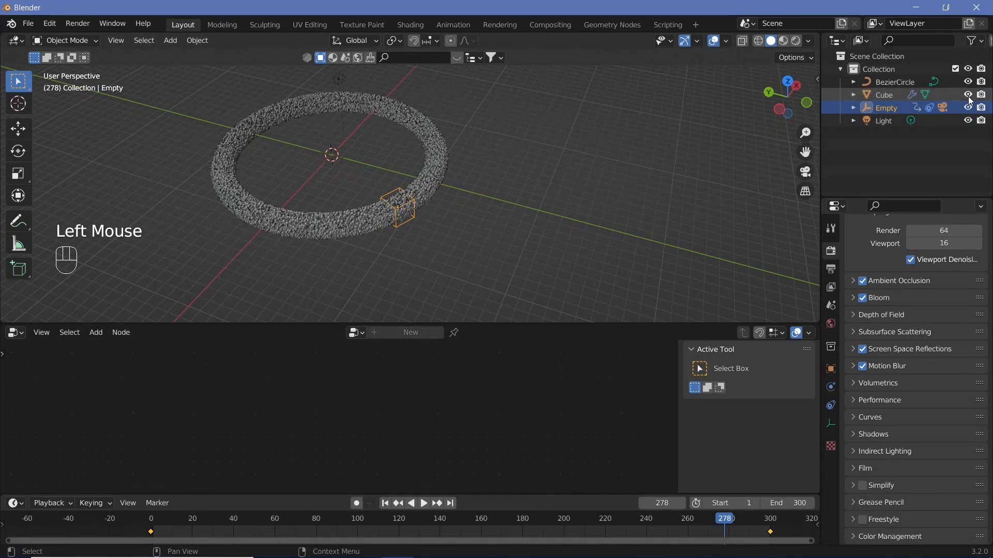
key("KP_0")
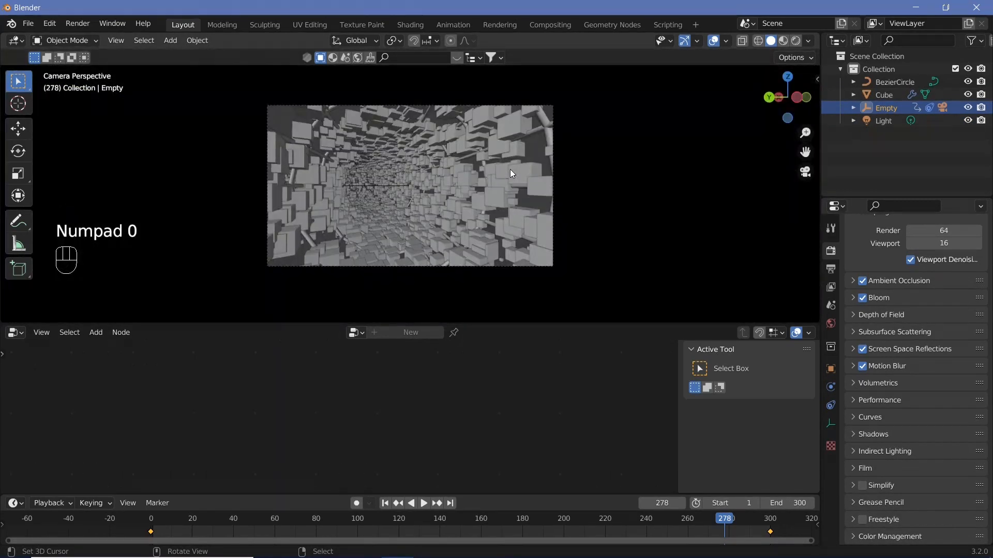
key("shift+space")
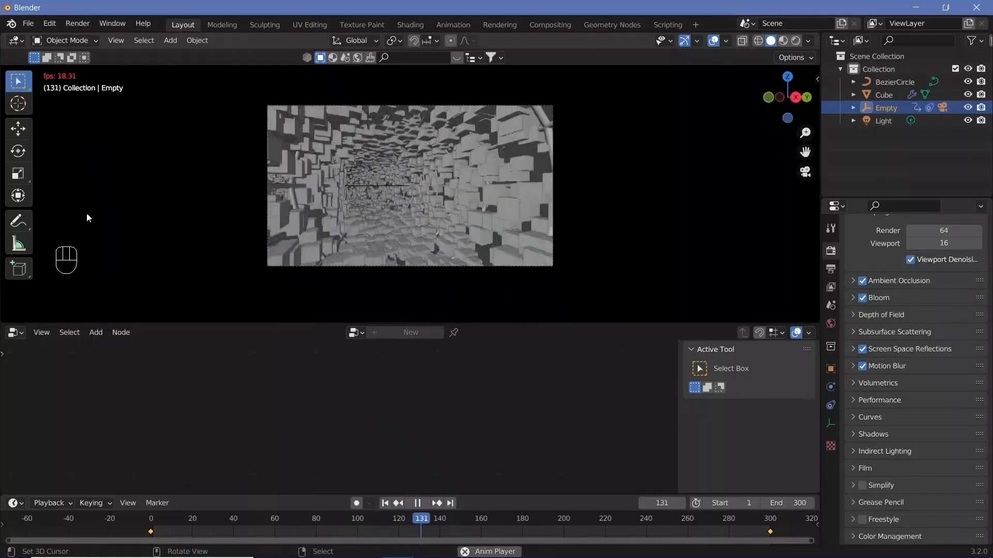
key("shift+space")
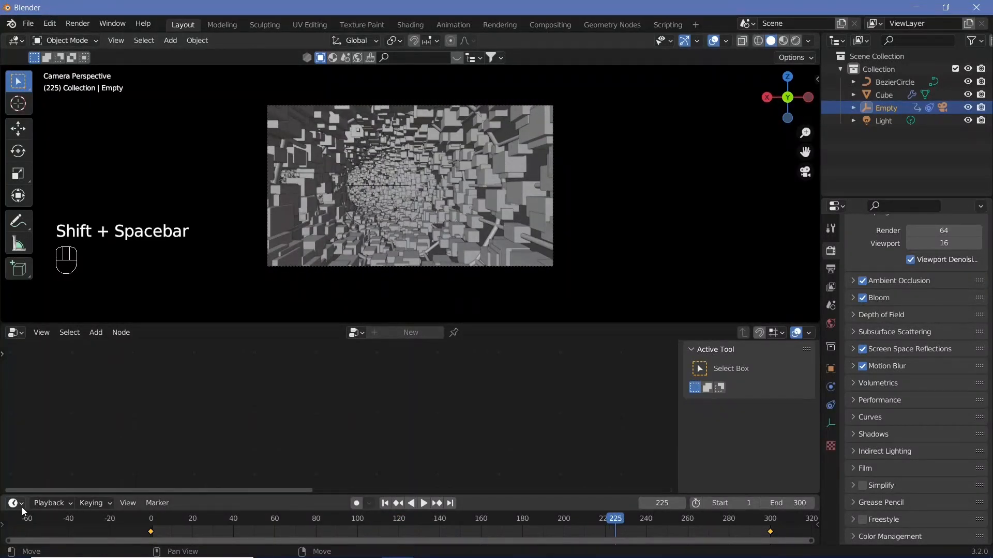
- Set the playback sync mode to Frame Dropping and replay the camera's flight through the tunnel
left_click(48, 503)
left_click(134, 266)
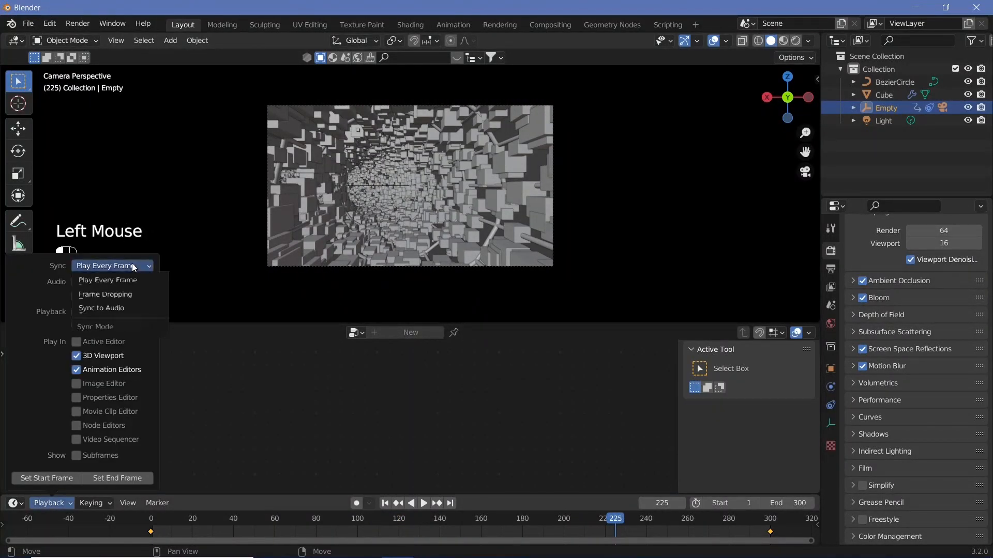
left_click(129, 299)
key("shift+space")
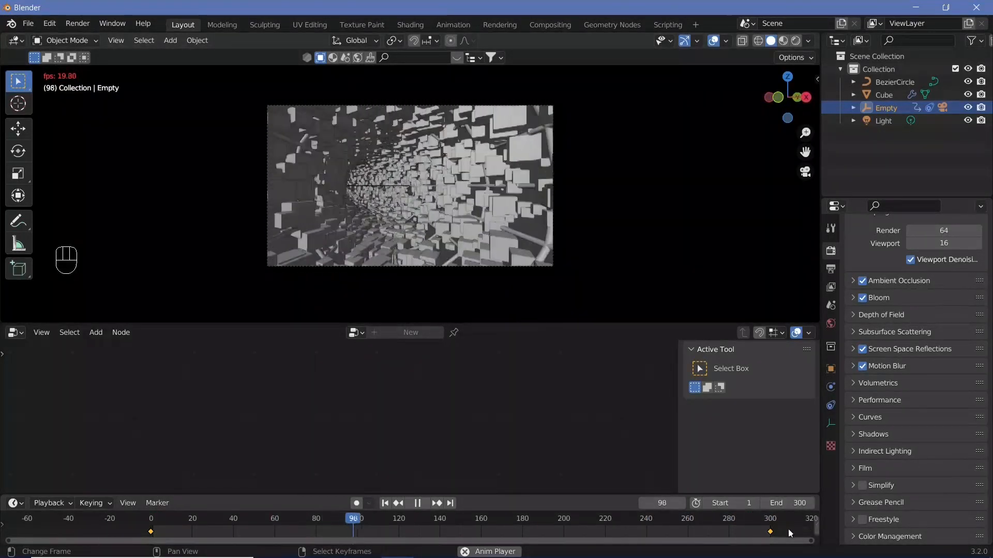
key("shift+space")
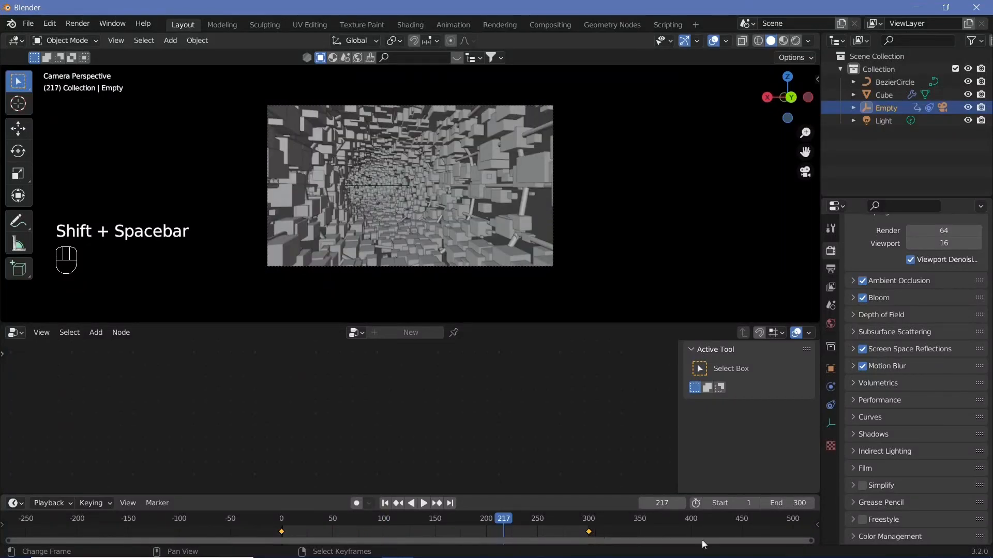
key("shift+space")
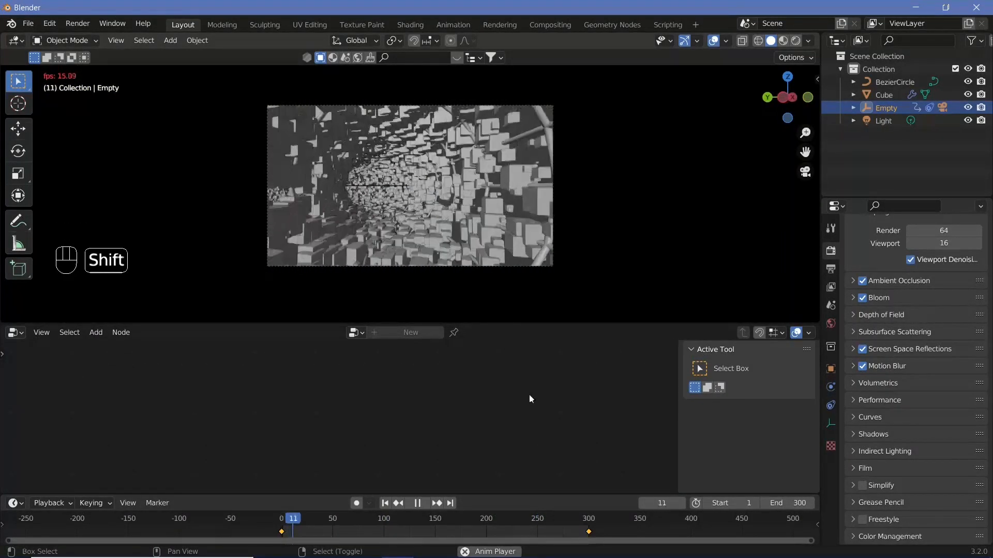
key("shift+space")
- Enlarge the timeline area and insert a rotation keyframe for the Camera at frame 40
left_click_drag(530, 495, 543, 444)
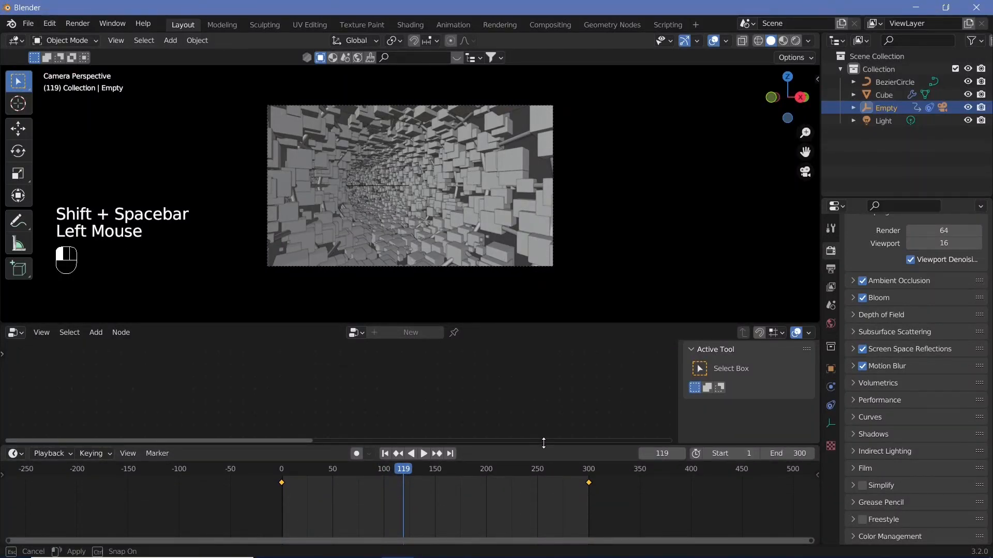
left_click(351, 467)
left_click(324, 471)
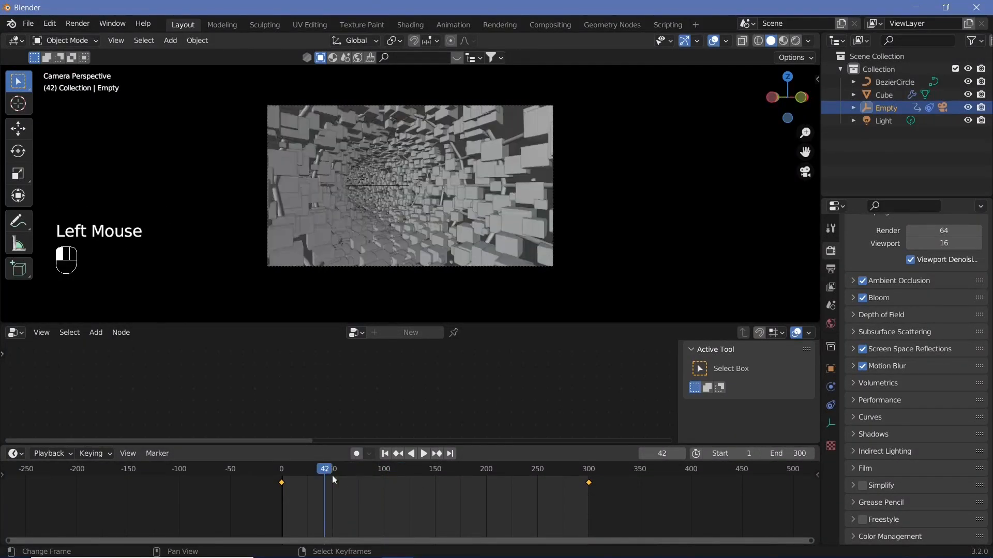
key("Left")
key("Left")
right_click(512, 266)
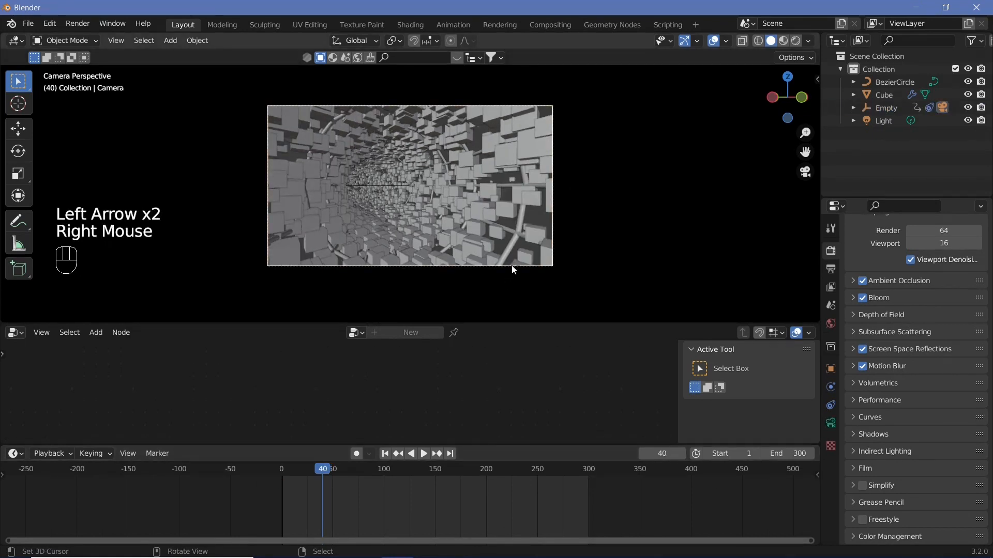
key("i")
left_click(448, 207)
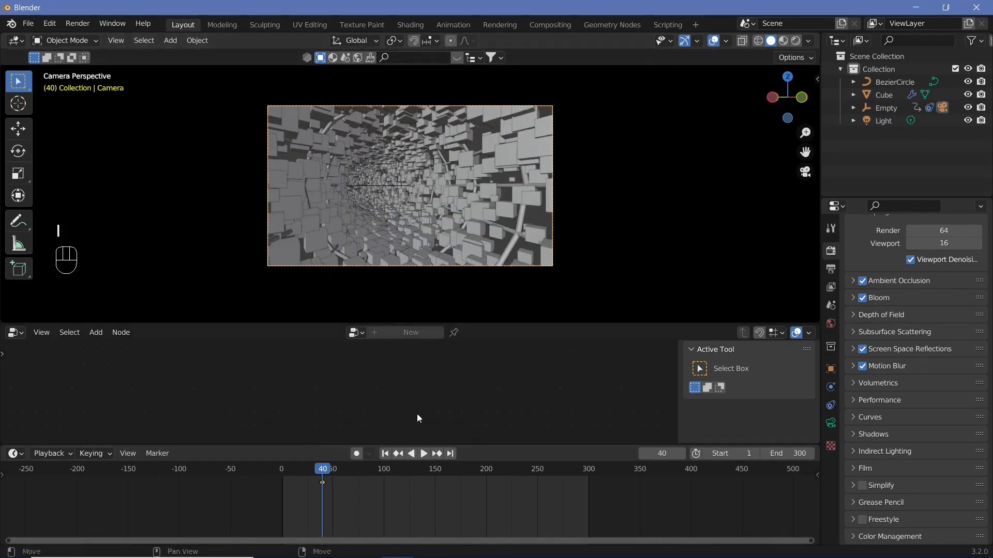
- Rotate the Camera by -90° around its viewing direction at frame 100 and keyframe its rotation
left_click(384, 473)
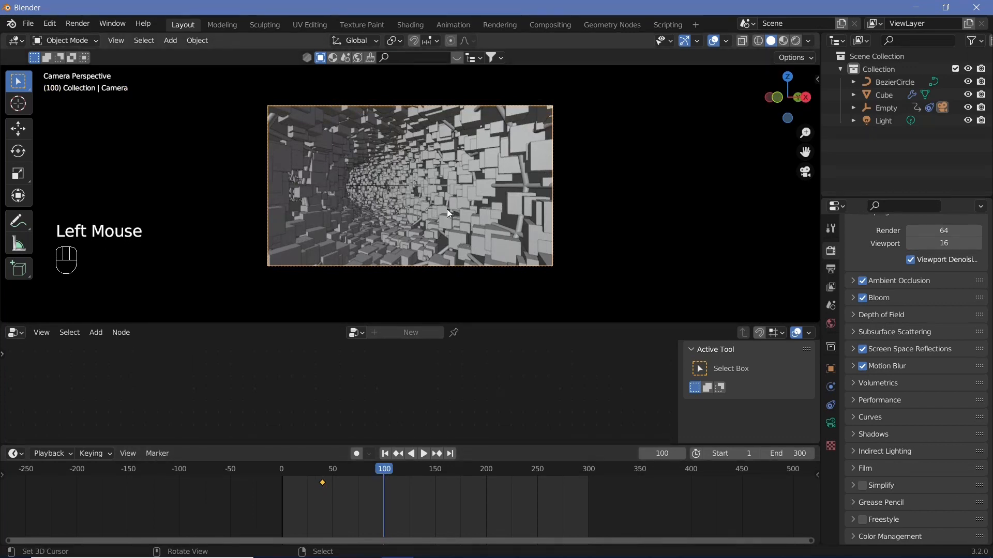
key("r")
key("9")
key("0")
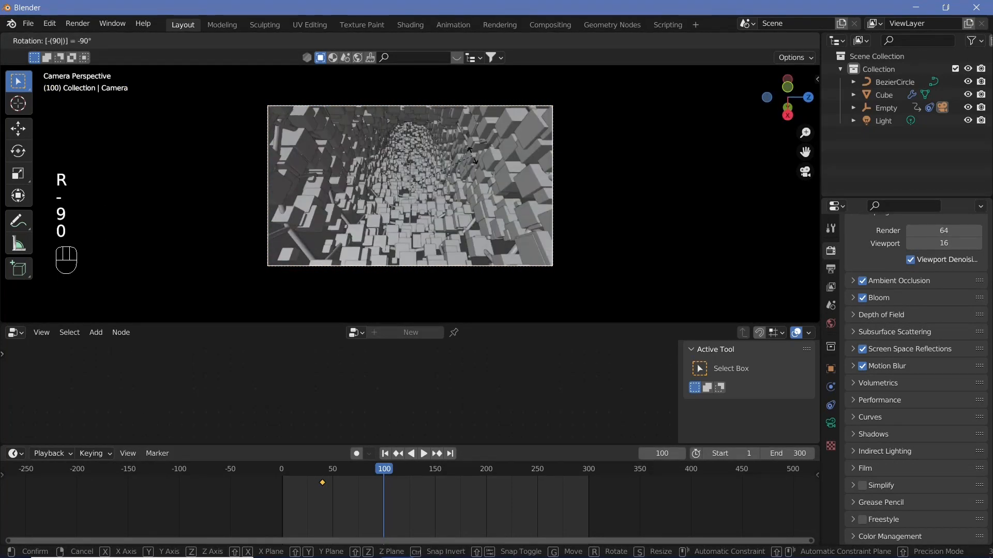
key("Return")
key("i")
left_click(473, 156)
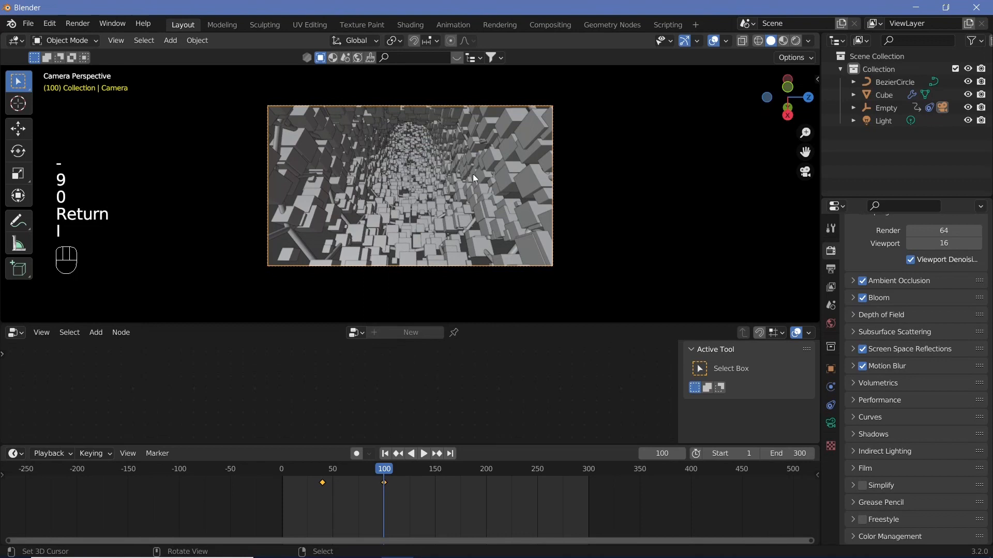
- Duplicate the Camera's frame 40 rotation keyframe to frame 160
left_click(444, 479)
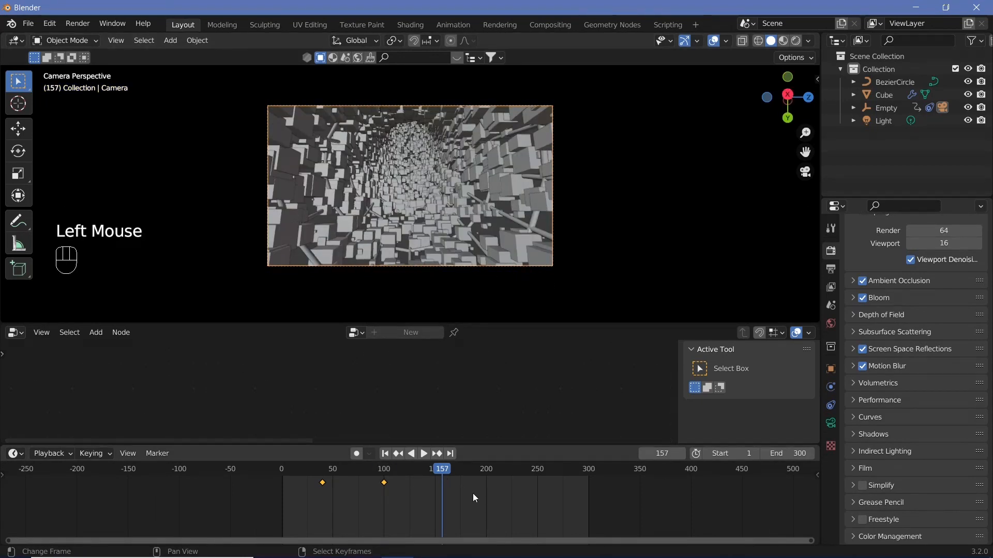
key("Right")
key("Right")
key("Right")
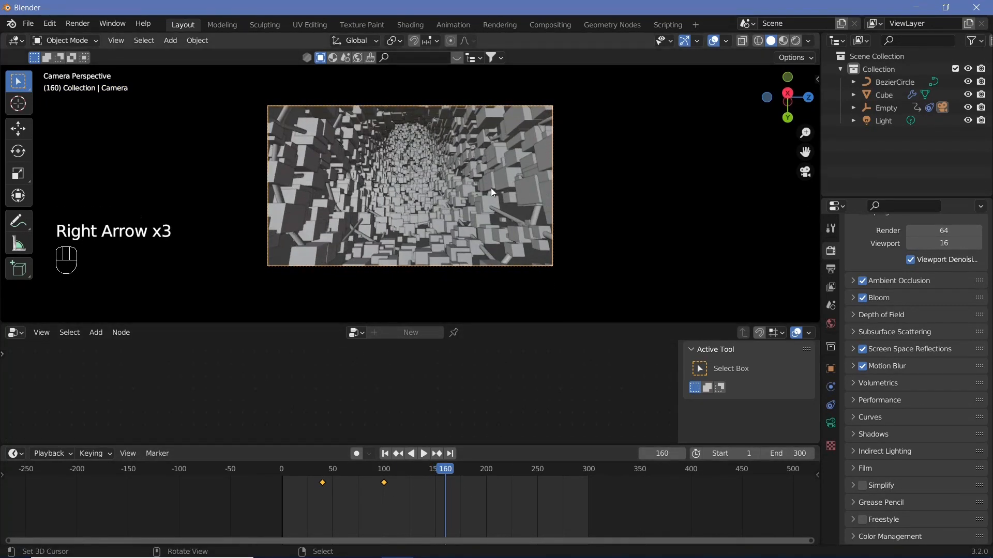
right_click(323, 482)
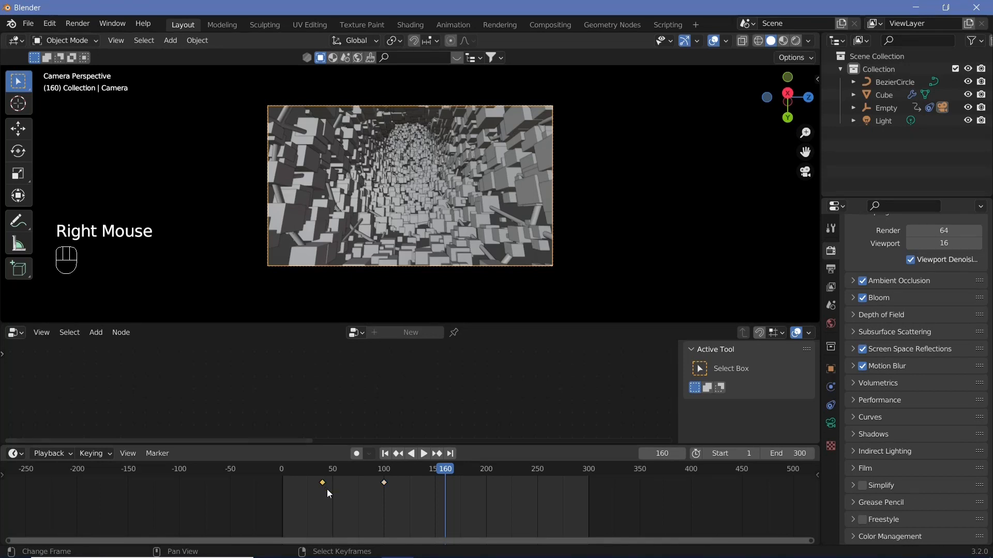
key("shift+d")
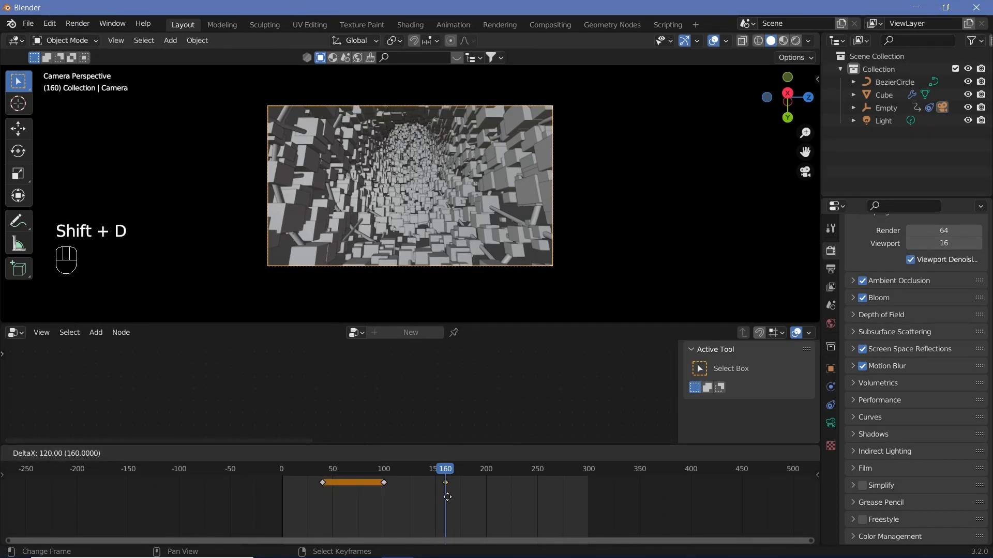
left_click(447, 497)
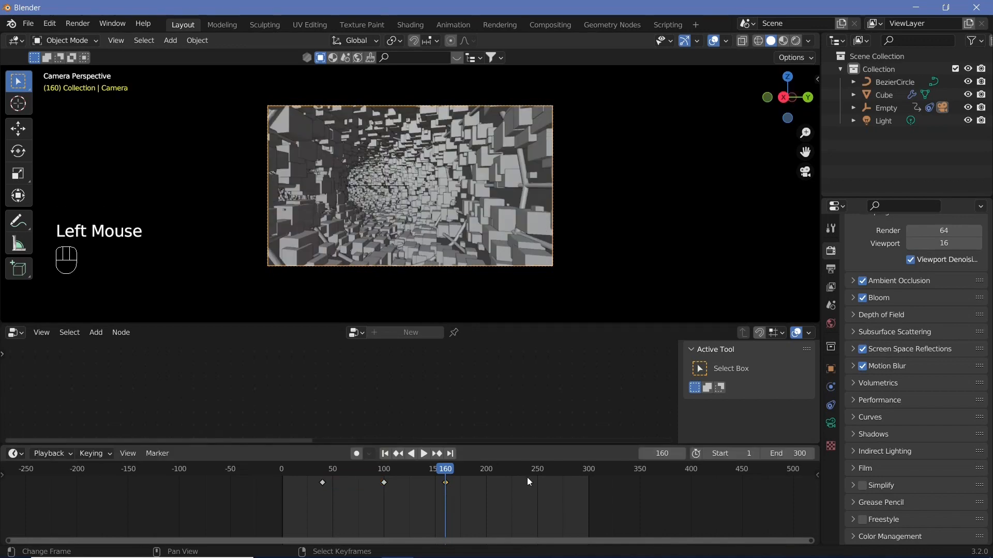
- Rotate the Camera by 90° around its viewing direction at frame 220 and keyframe its rotation
left_click(501, 476)
key("Right")
key("Right")
key("Right")
key("Right")
key("Right")
key("Right")
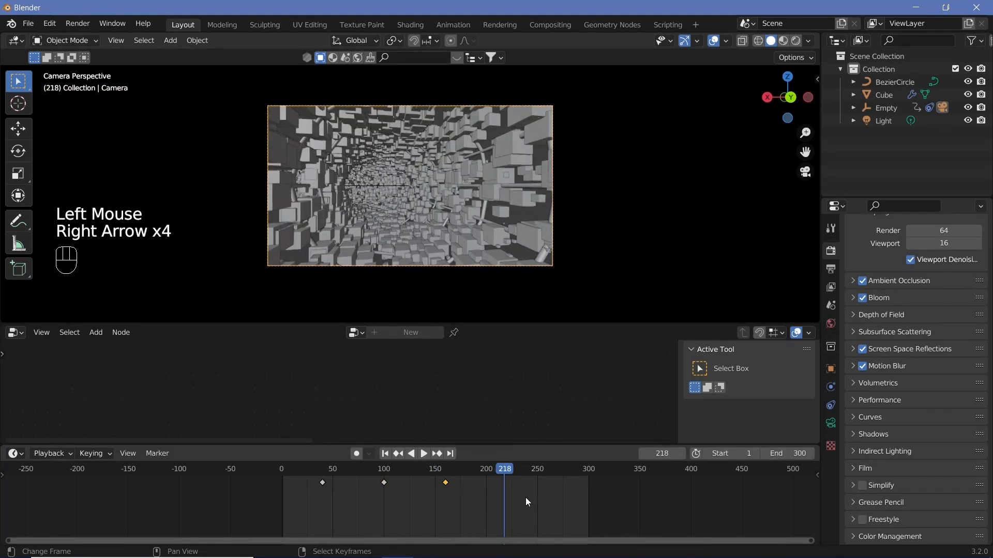
type("r")
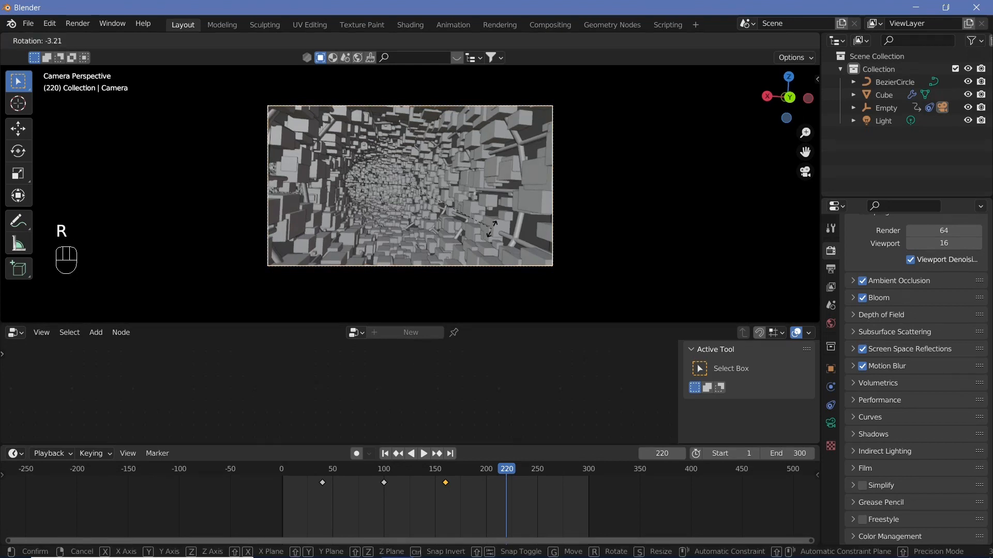
type("90")
key("Return")
key("i")
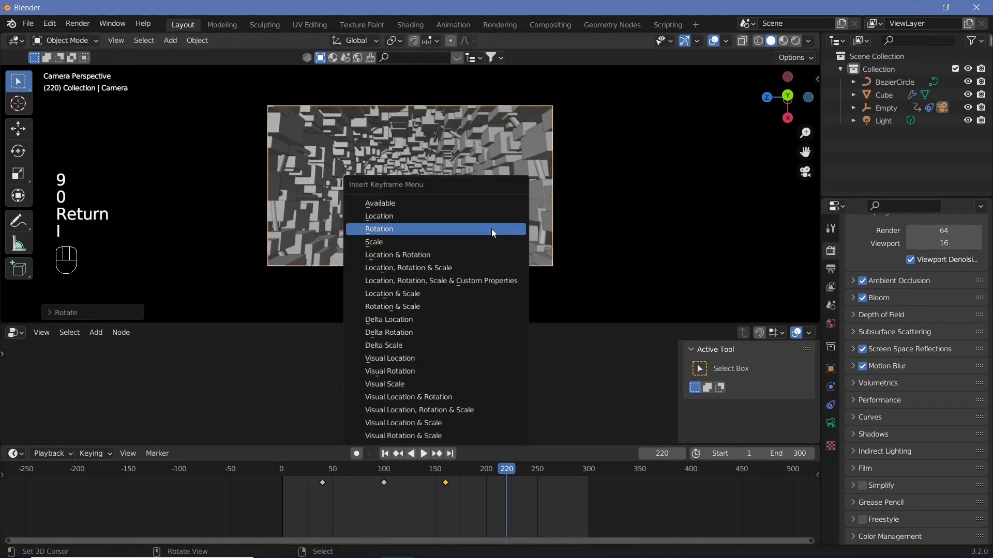
left_click(491, 228)
- Duplicate the Camera's frame 40 rotation keyframe to frame 280
left_click(575, 481)
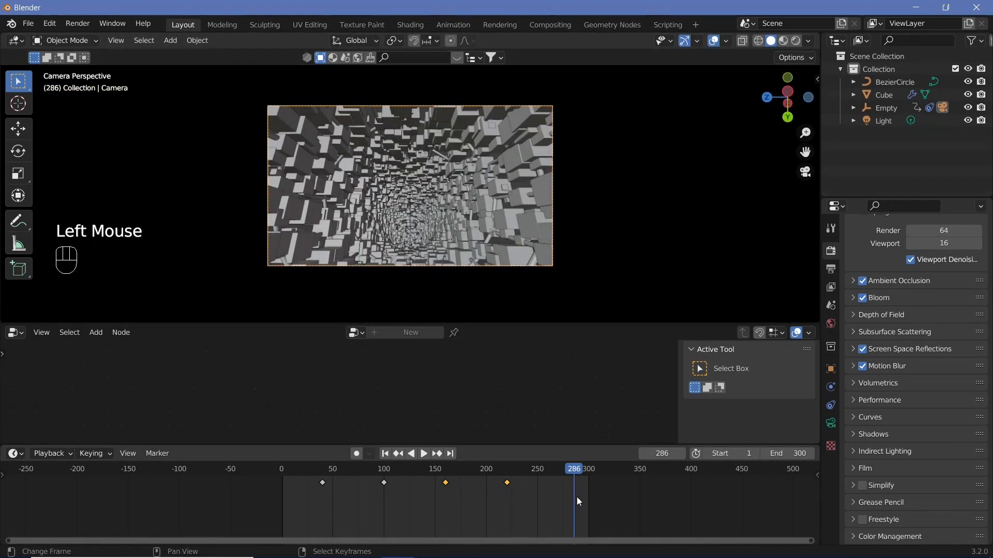
key("Left")
key("Left")
key("Left")
key("Left")
key("Left")
key("Left")
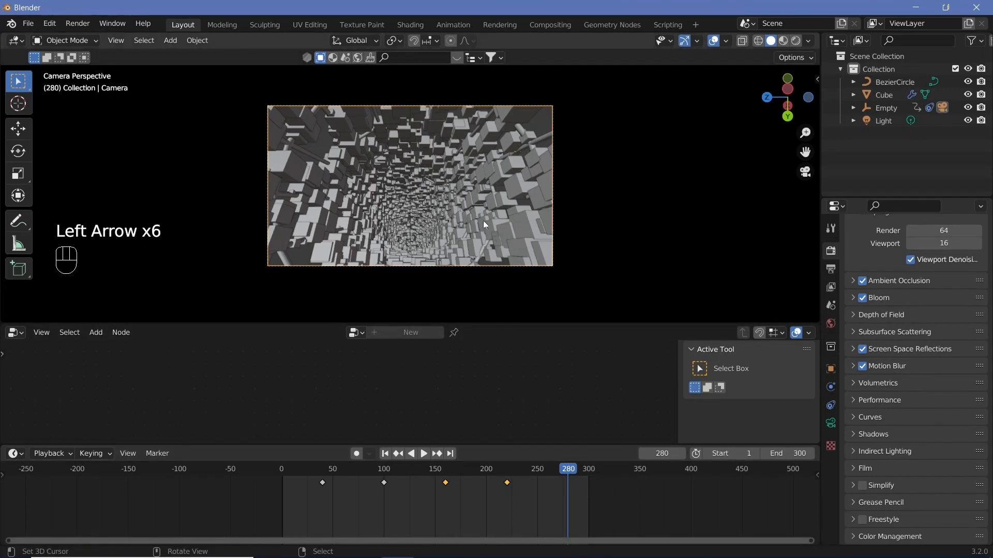
right_click(323, 483)
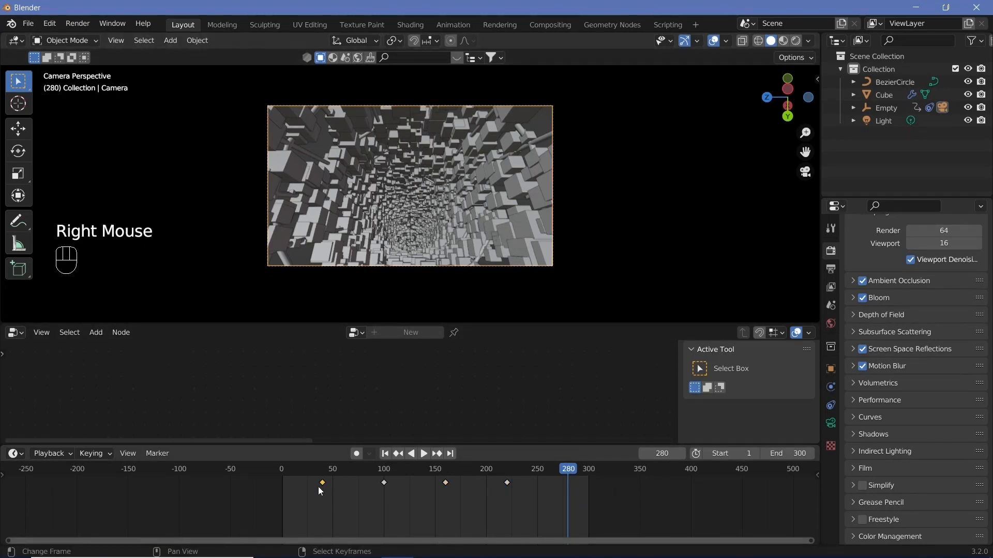
key("shift+d")
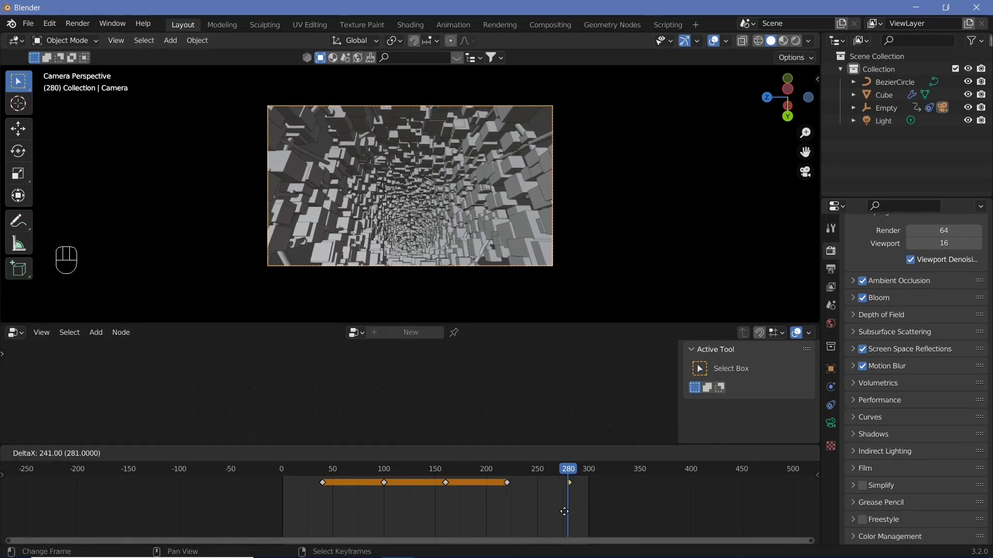
left_click(564, 511)
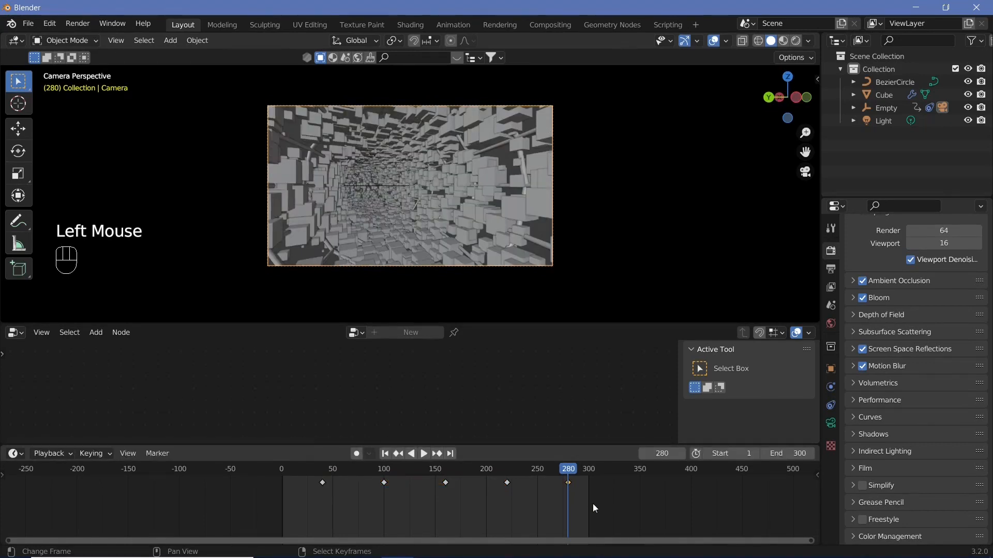
- Play back the rolling flight and set the interpolation of all the Camera's keyframes to Bezier
key("shift+space")
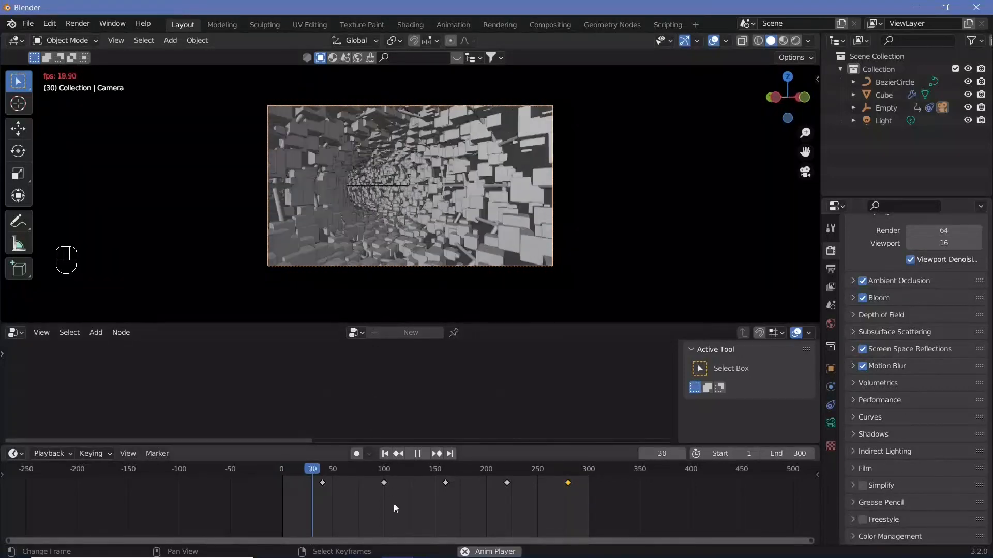
key("shift+space")
key("a")
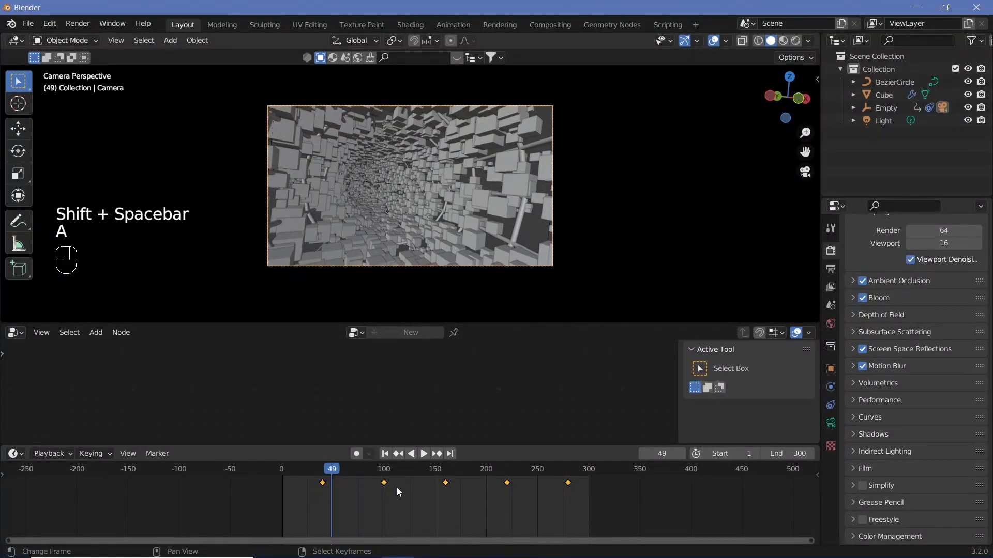
key("t")
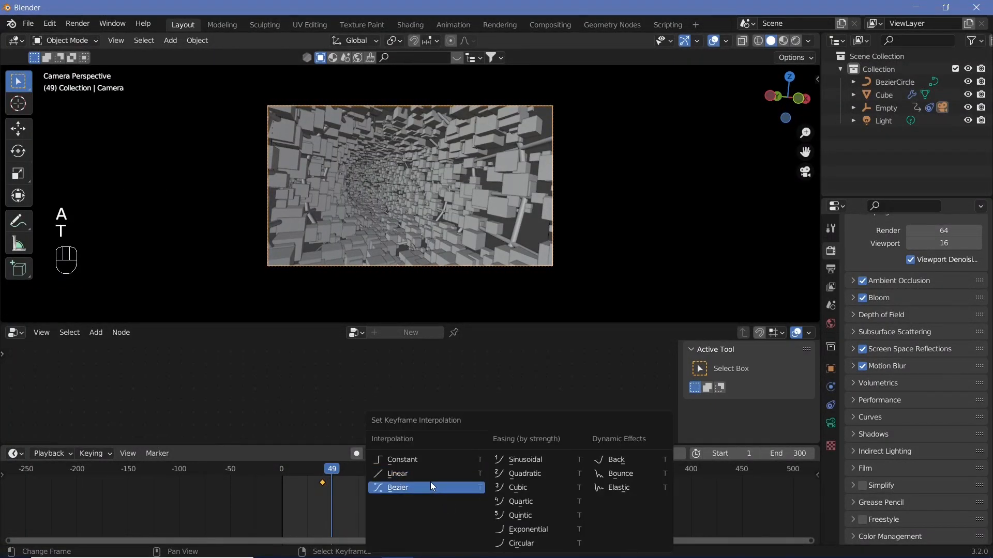
left_click(431, 483)
key("shift+space")
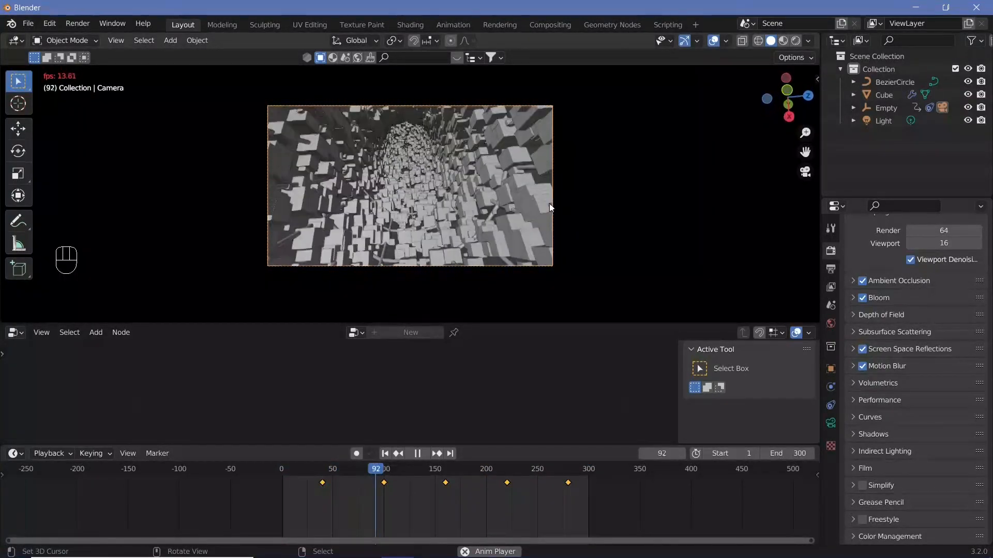
key("shift+space")
- Insert a keyframe for the Camera's 18 mm focal length at frame 80
left_click_drag(389, 469, 383, 470)
key("Left")
key("Left")
key("Left")
key("Left")
key("Left")
key("Left")
key("Left")
key("Left")
key("Left")
key("Left")
key("Left")
key("Left")
key("Left")
key("Left")
key("Left")
key("Left")
key("Left")
key("Left")
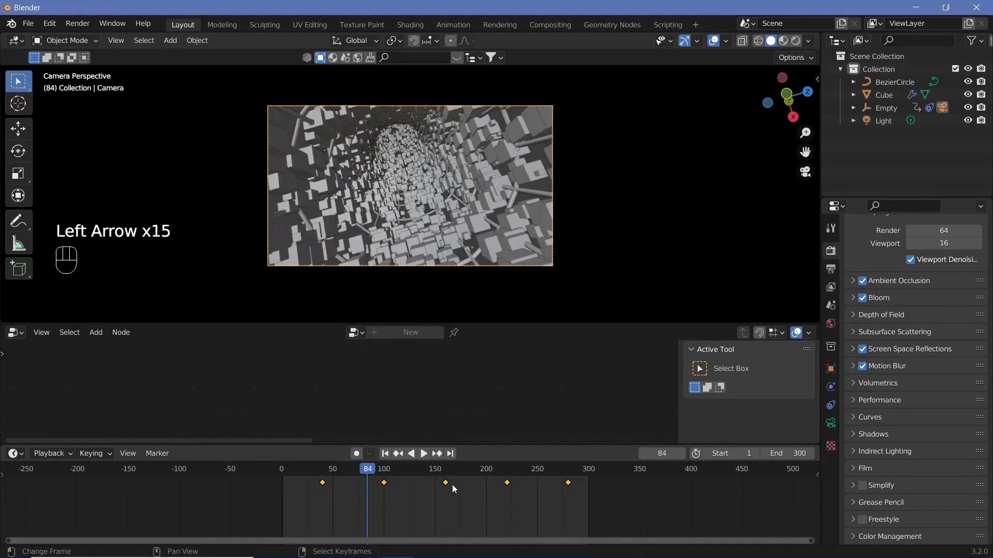
key("Left")
key("Left")
key("Right")
left_click(831, 423)
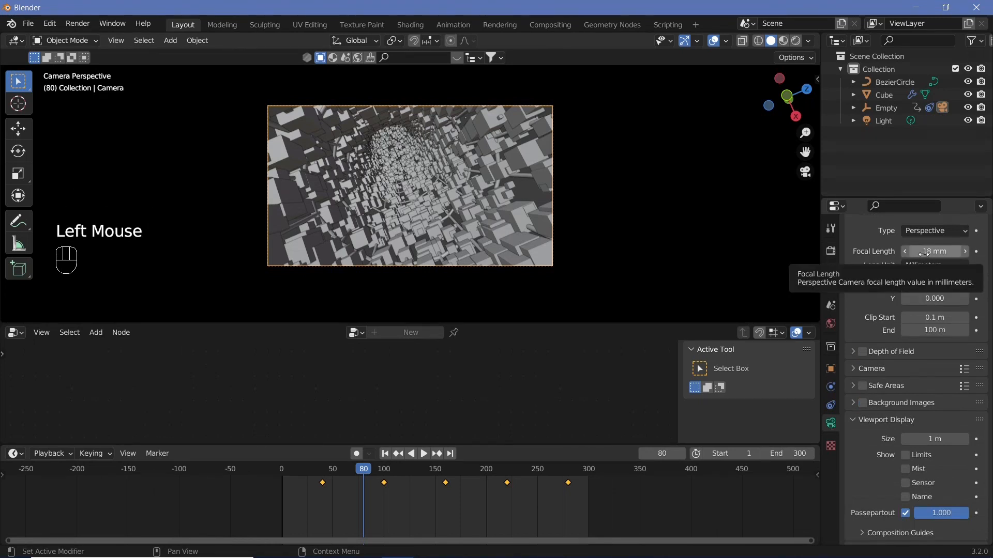
key("i")
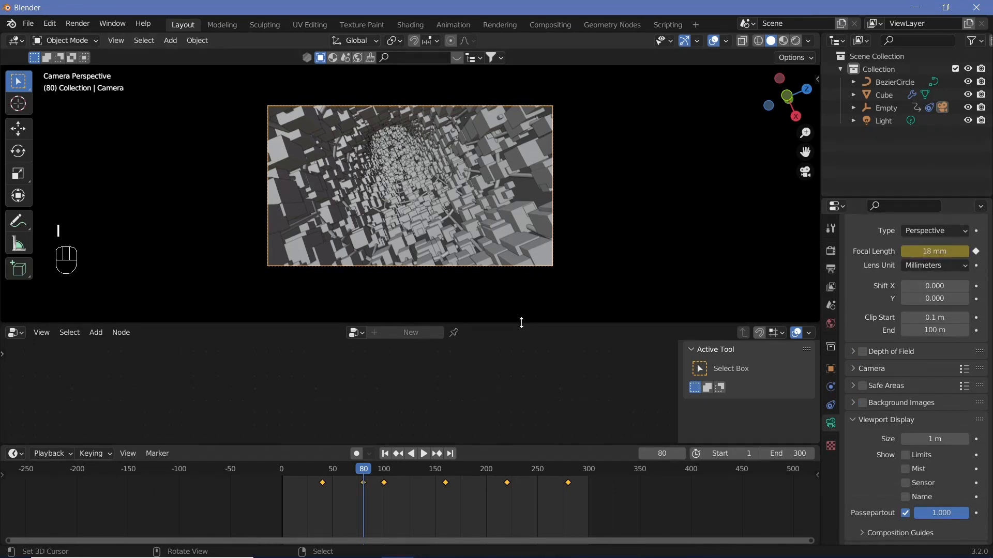
- Set the Camera's focal length to 10 mm at frame 100 and keyframe it
key("Right")
key("Right")
key("Right")
key("Right")
key("Right")
key("Right")
key("Right")
key("Right")
key("Right")
key("Right")
key("Right")
key("Right")
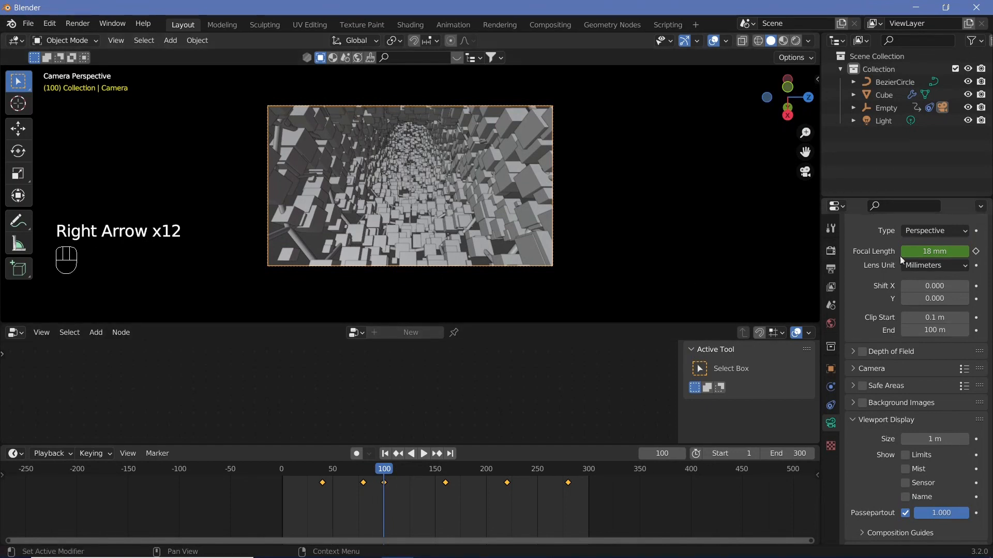
left_click(901, 257)
type("10")
key("Return")
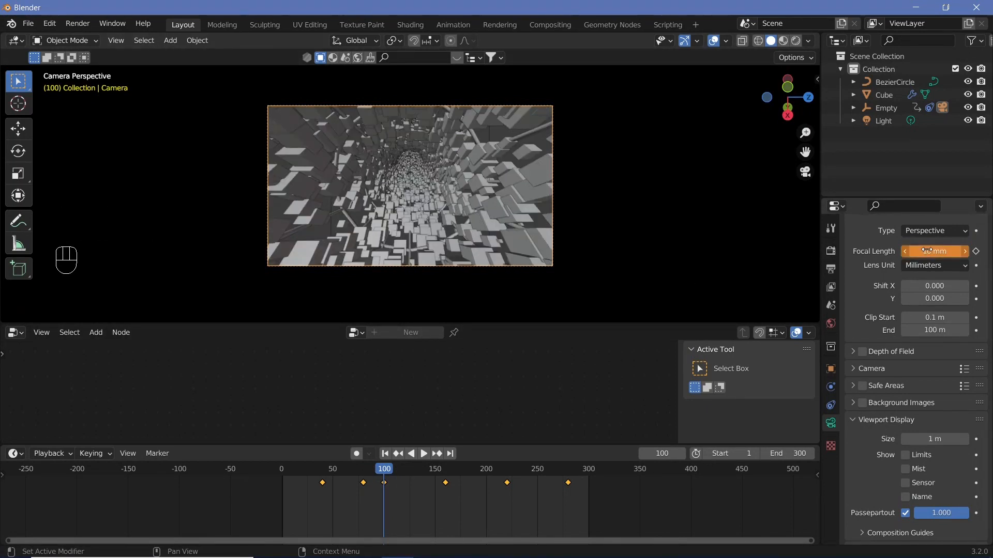
key("i")
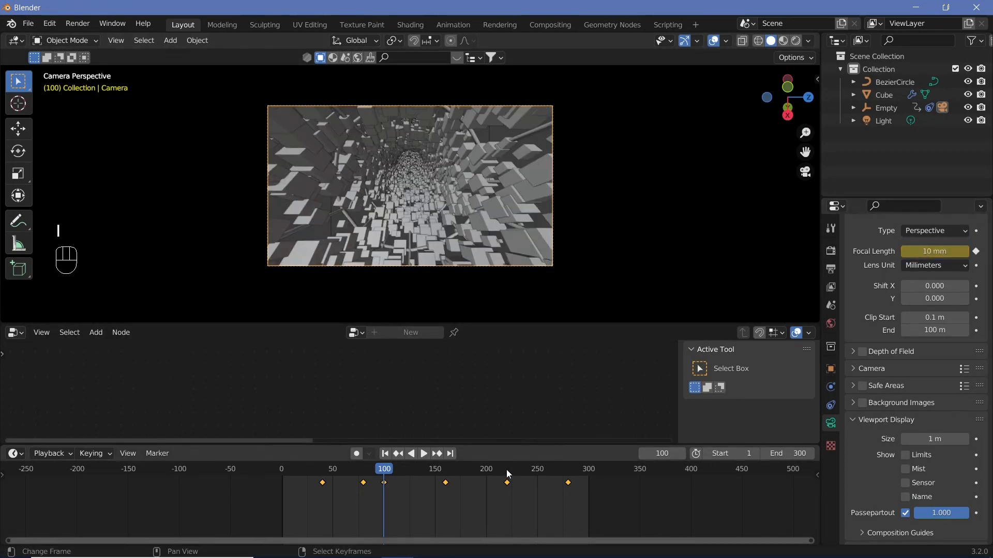
- Keyframe the Camera's 10 mm focal length at frame 220, and set and keyframe it at 18 mm at frame 240
left_click(506, 469)
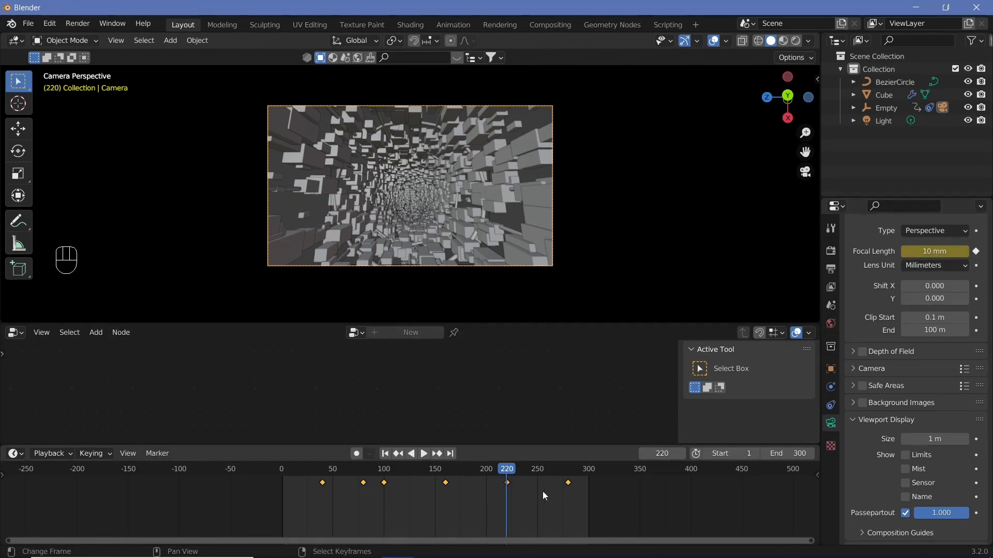
key("Right")
key("Right")
key("Right")
key("Right")
key("Right")
key("Right")
key("Right")
key("Right")
key("Right")
key("Right")
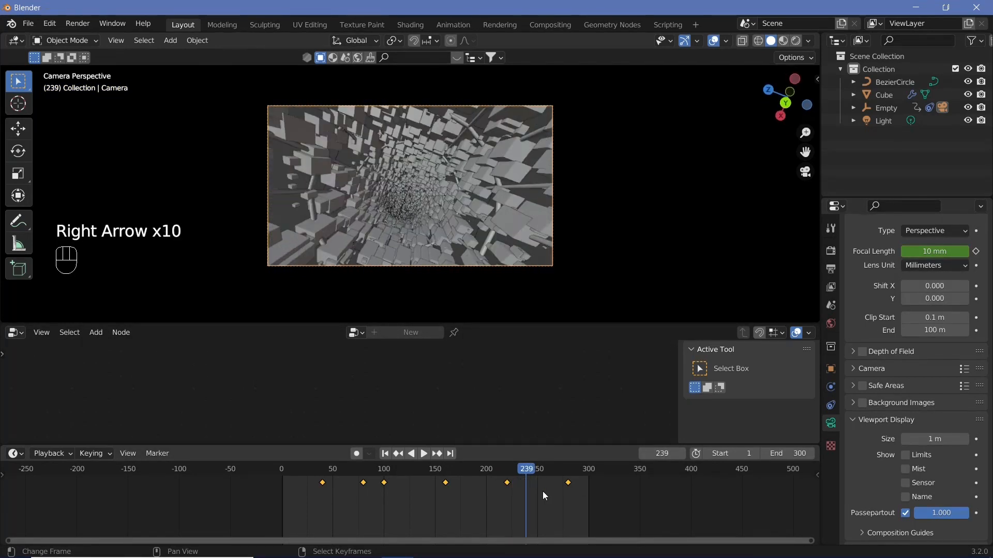
key("Right")
key("Right")
key("Left")
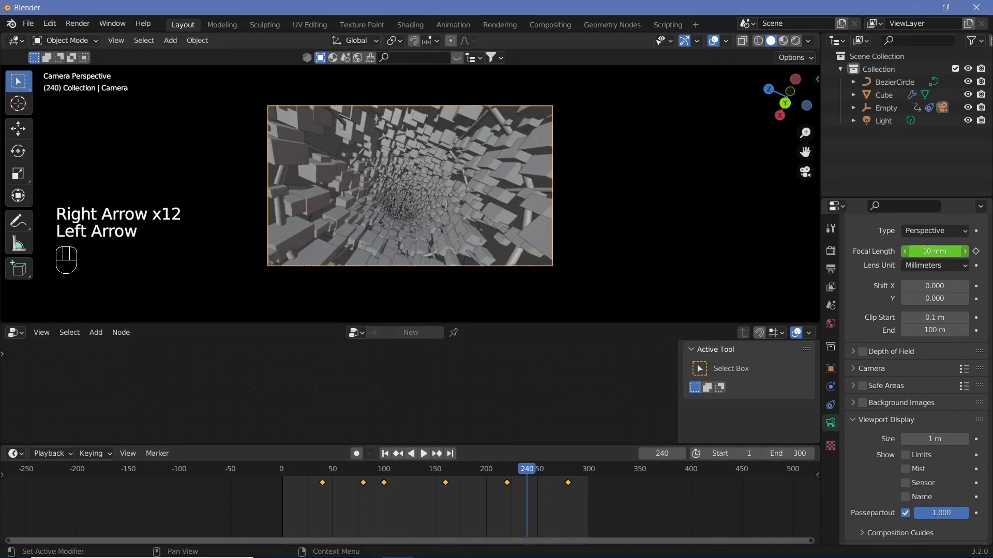
left_click(934, 252)
type("18")
key("Return")
key("i")
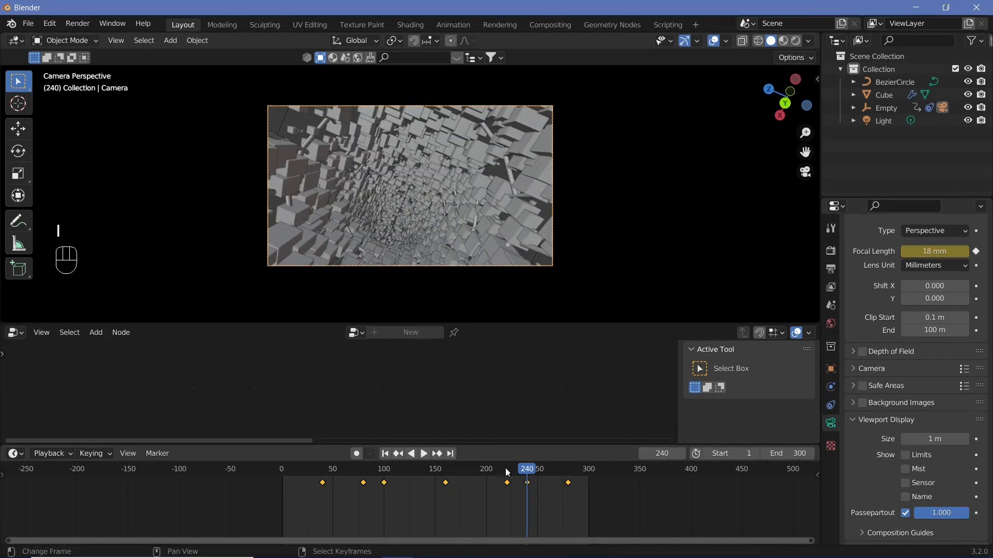
- Replay the camera flight from the start and enlarge the 3D viewport to review the roll and focal length changes
left_click_drag(507, 472, 274, 452)
key("shift+space")
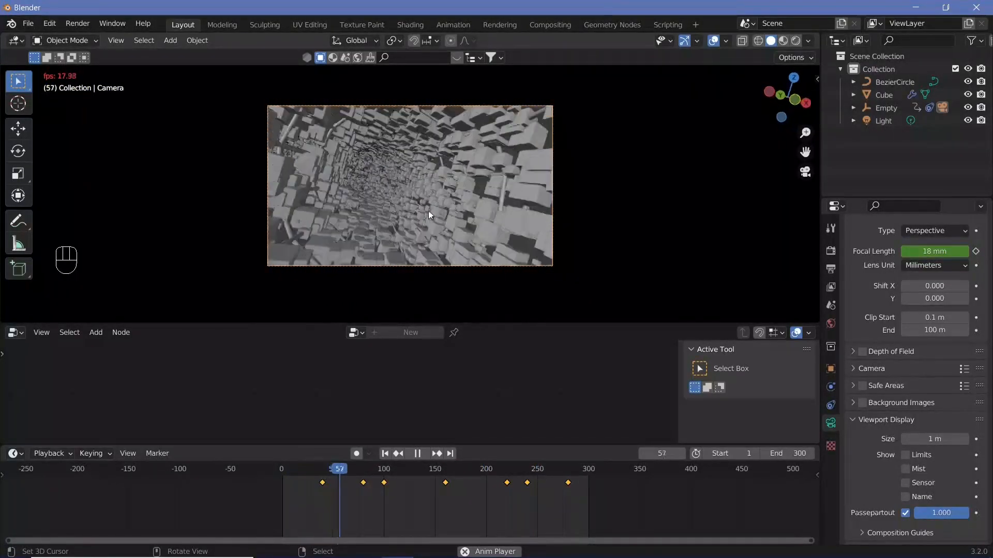
key("shift+space")
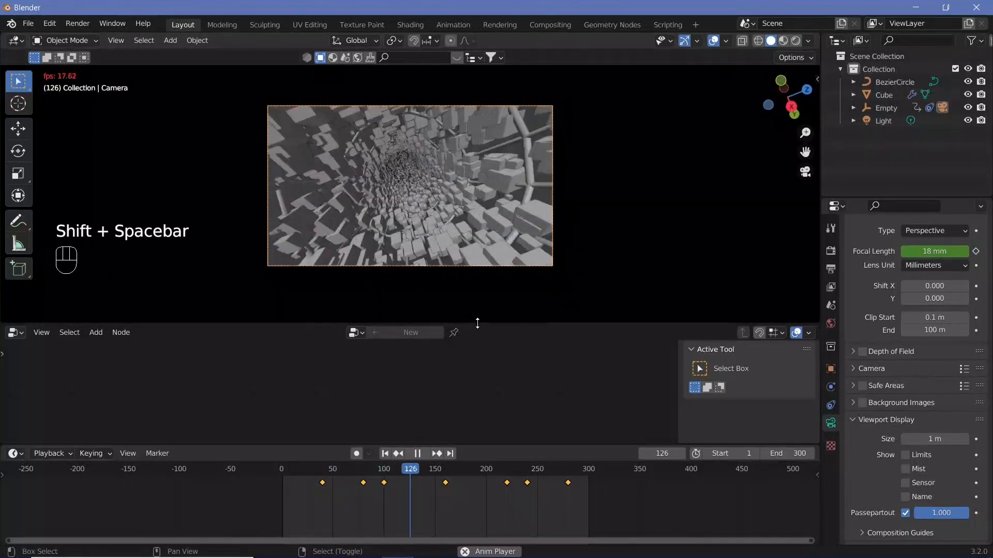
key("shift+space")
left_click_drag(477, 323, 475, 385)
scroll(462, 327, "up", 3)
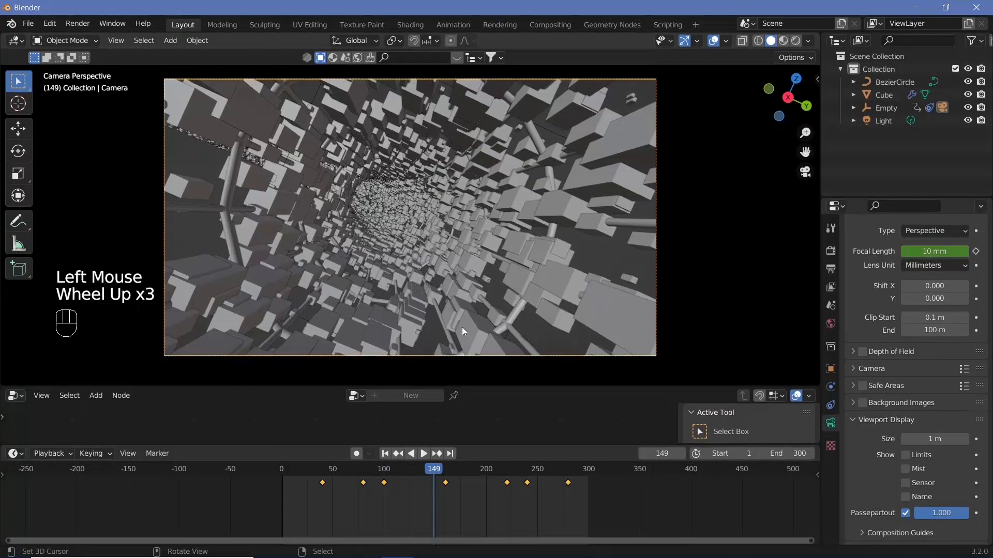
key("shift+space")
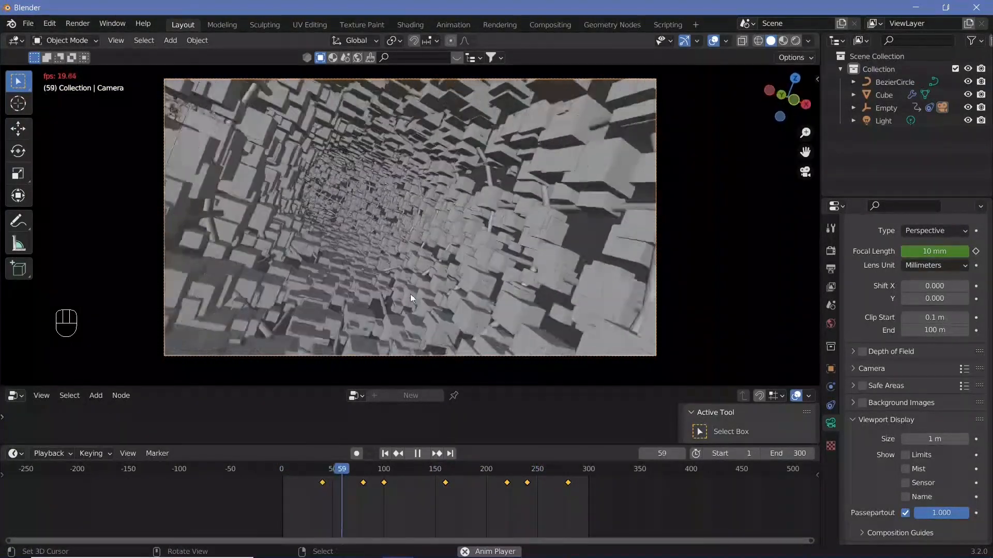
key("shift+space")
- Set the radius of the tunnel's main Curve Circle node to 5 m in the Cube's geometry nodes and leave the camera view
right_click(476, 250)
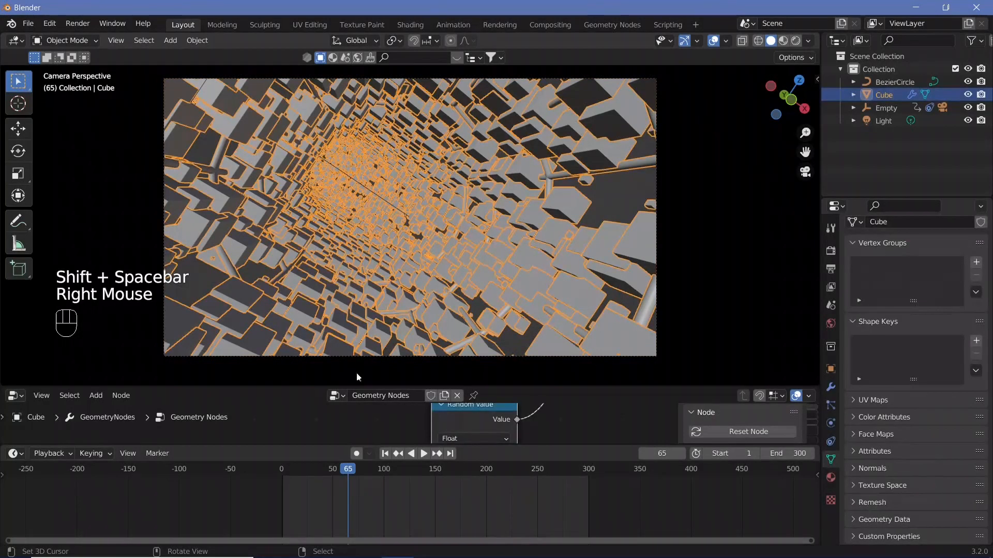
left_click_drag(347, 445, 362, 511)
scroll(363, 453, "down", 3)
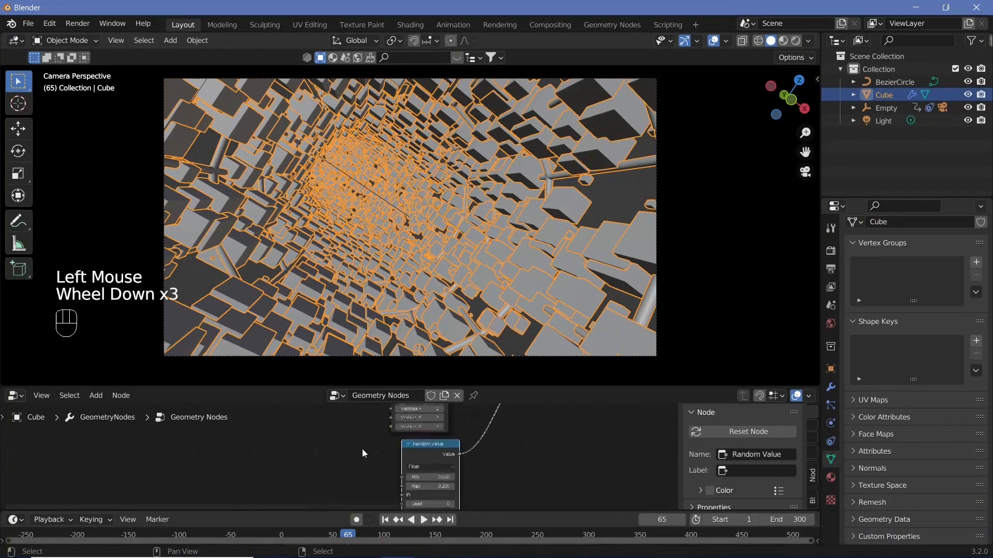
scroll(364, 454, "down", 3)
middle_click_drag(364, 453, 416, 439)
scroll(416, 440, "up", 7)
middle_click_drag(329, 444, 272, 388)
left_click(381, 443)
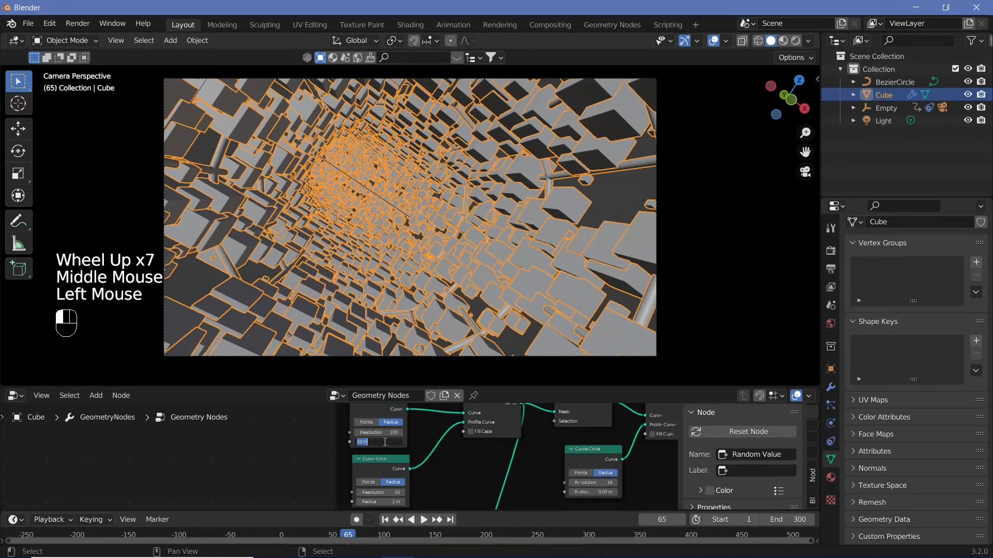
type("0.5")
key("Return")
key("KP_0")
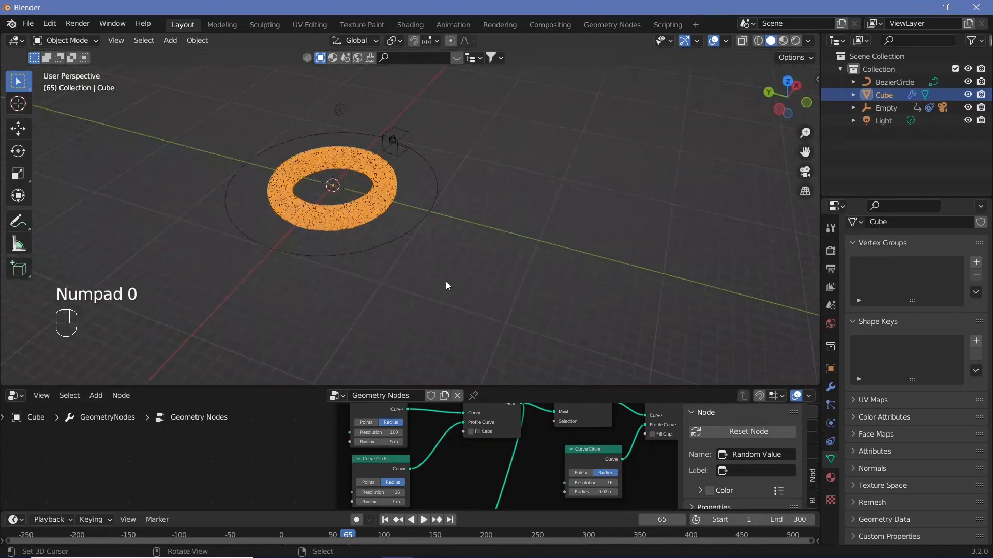
- Scale the Bezier circle path to 0.5 and play the animation through the camera view
right_click(434, 213)
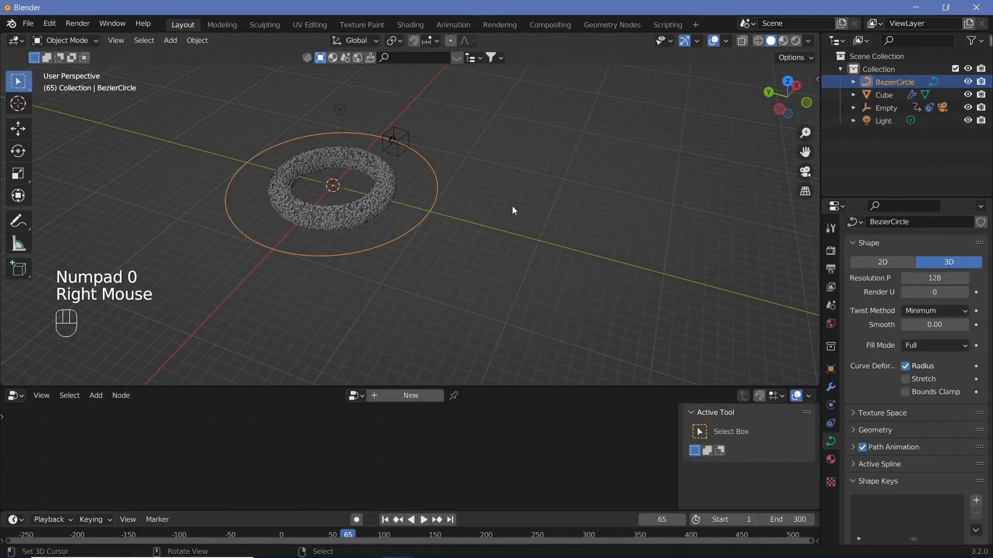
type("s0.5")
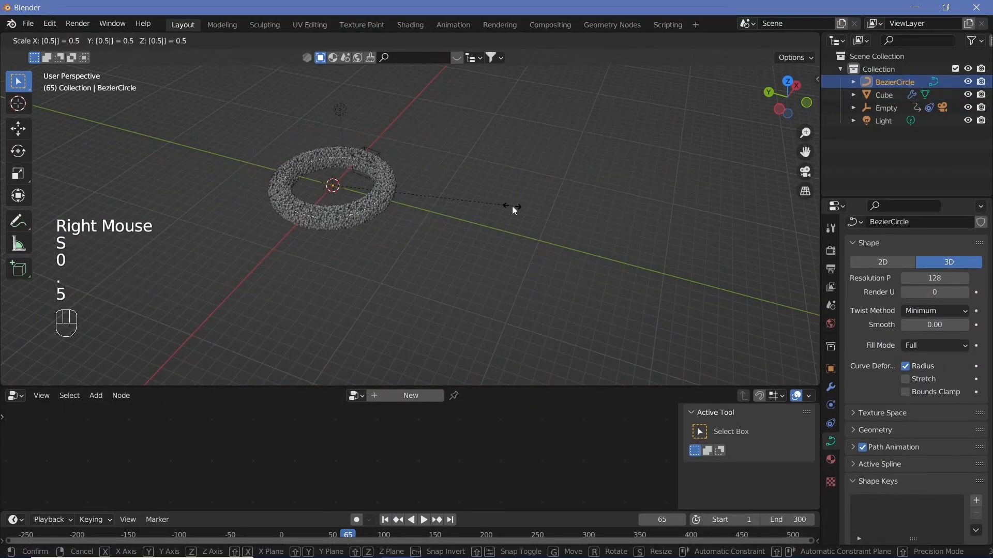
key("Return")
key("KP_0")
key("shift+space")
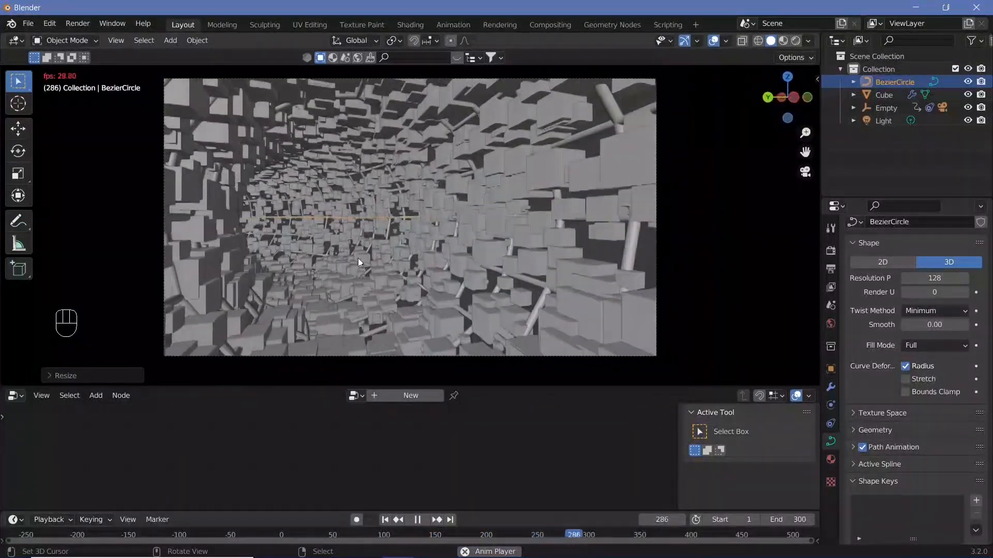
key("shift+space")
- Examine the camera's keyframes in an enlarged timeline
left_click_drag(454, 510, 454, 433)
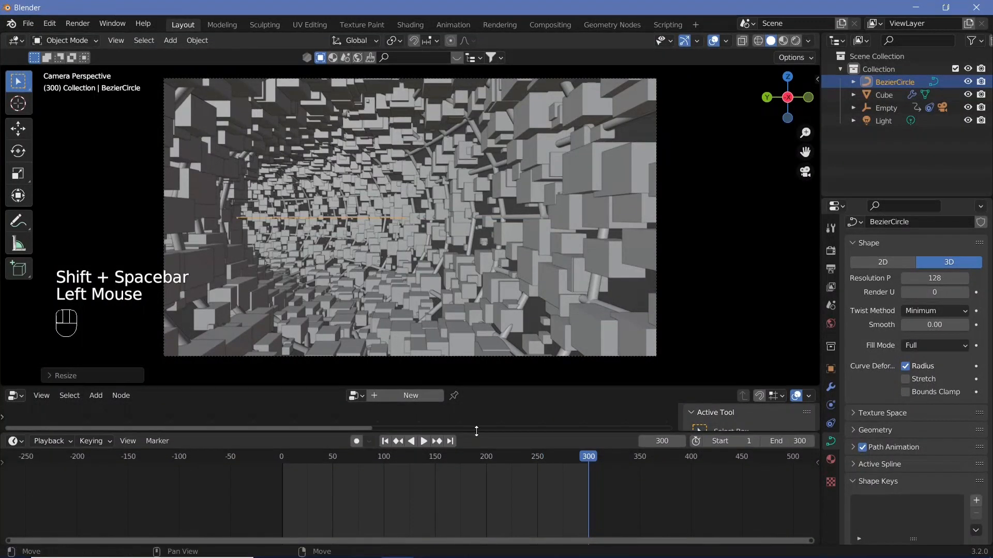
left_click(653, 237)
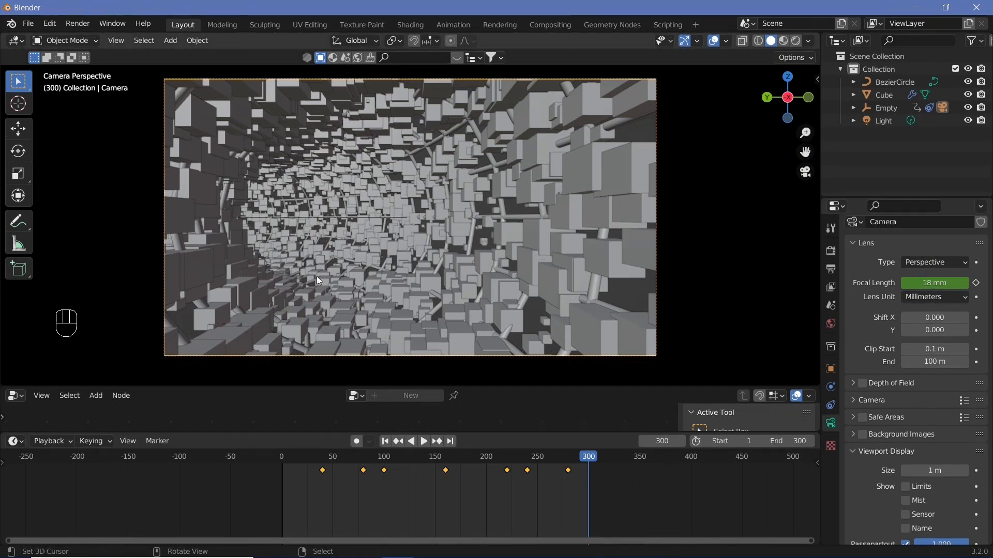
- Select the cube-covered tunnel object, collapse the timeline and enlarge the node editor to show its geometry nodes
right_click(494, 293)
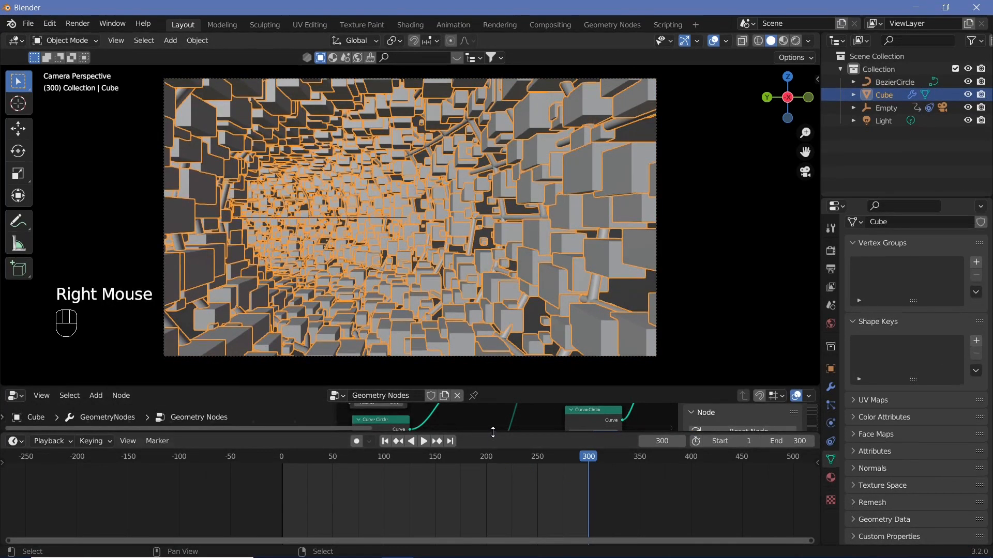
left_click_drag(493, 432, 491, 538)
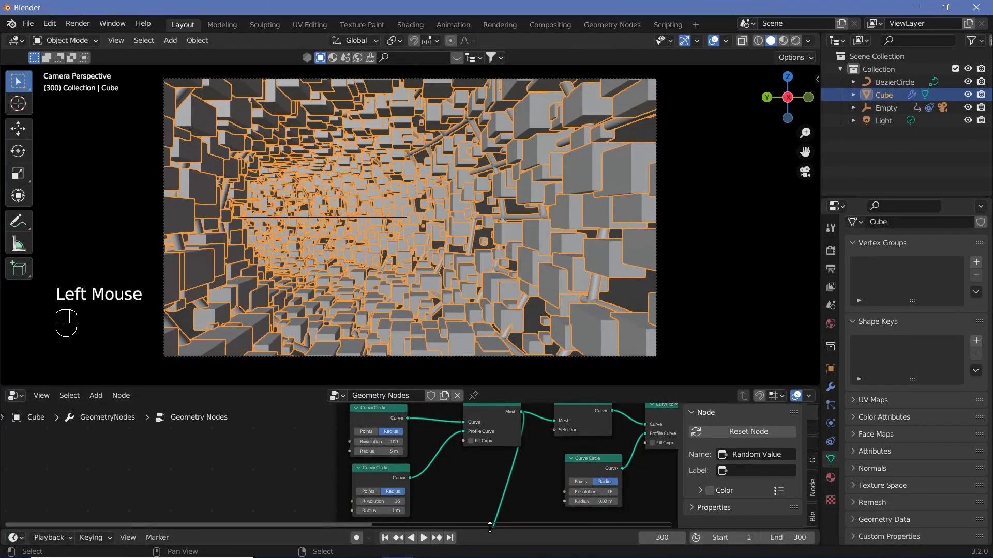
left_click_drag(504, 386, 514, 242)
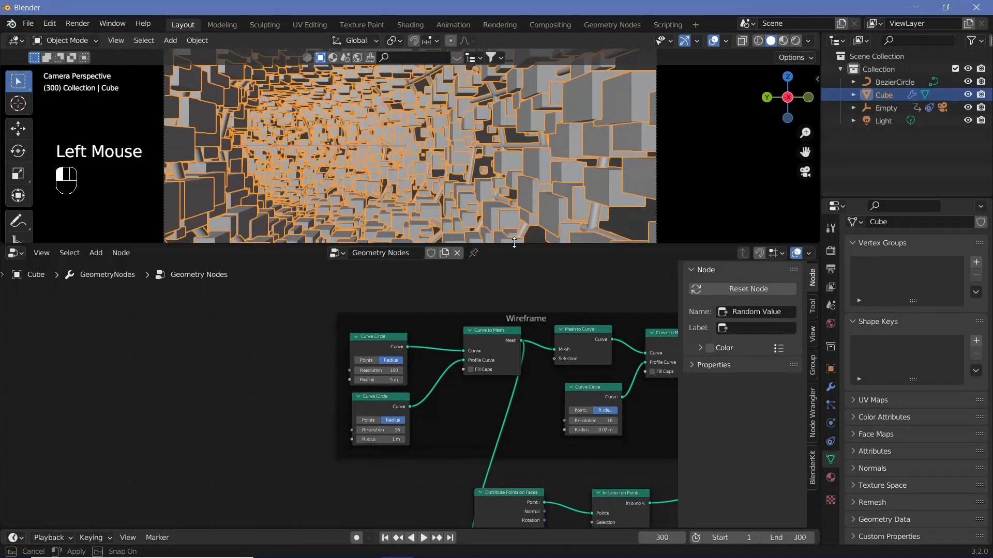
- Move the Random Value node beside the Cube node, then frame the point distribution, instancing, cube and random nodes with the label "cubes"
middle_click_drag(500, 428, 406, 246)
scroll(377, 483, "down", 2)
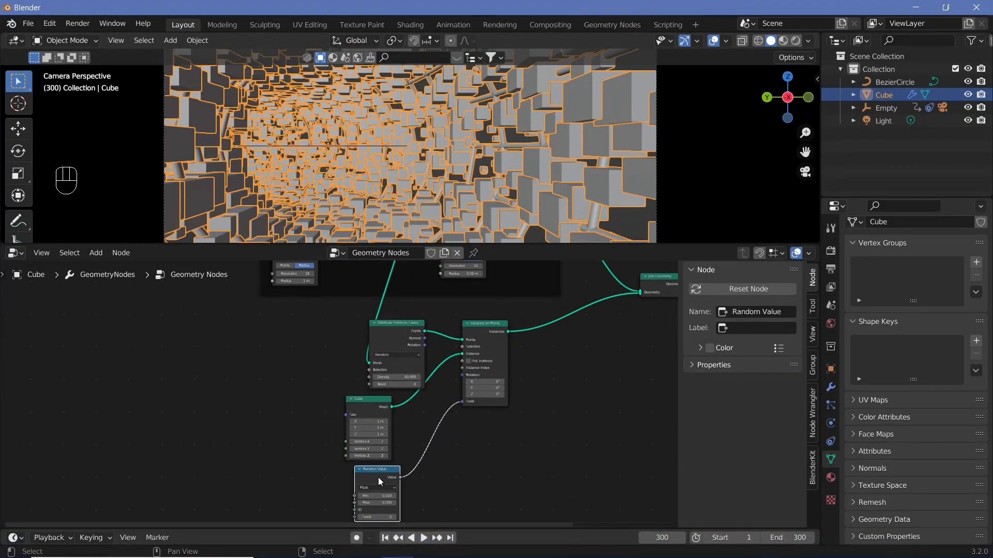
left_click_drag(381, 481, 428, 426)
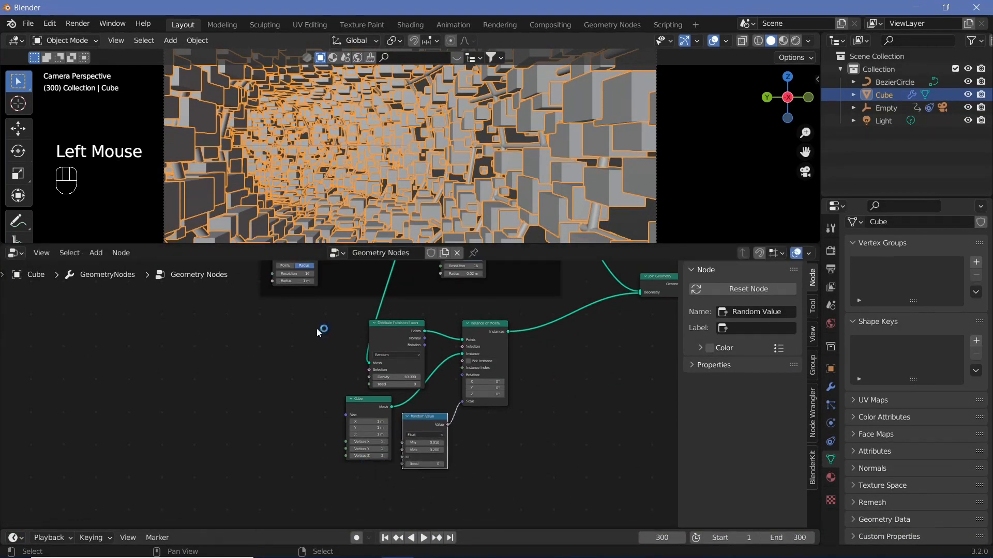
left_click_drag(298, 310, 523, 476)
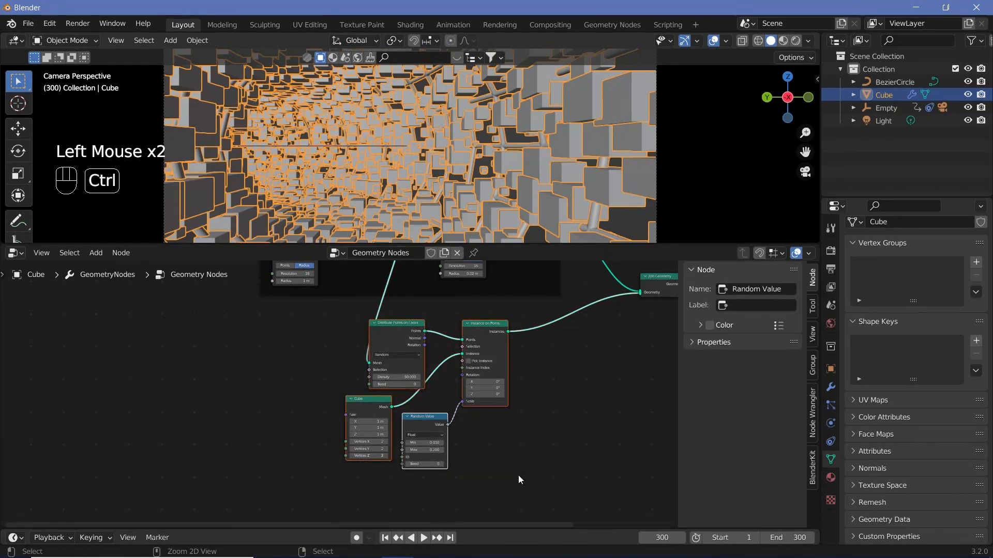
key("ctrl+j")
left_click(769, 304)
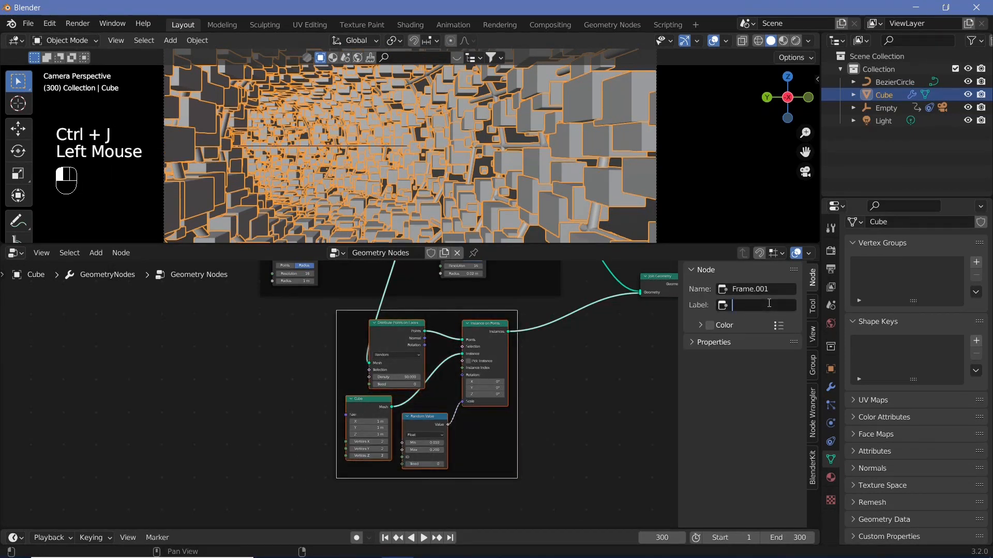
type("cubes")
key("Return")
- Add a Curve Circle node below the cubes frame and set its radius to 5 m
middle_click_drag(495, 517, 482, 399)
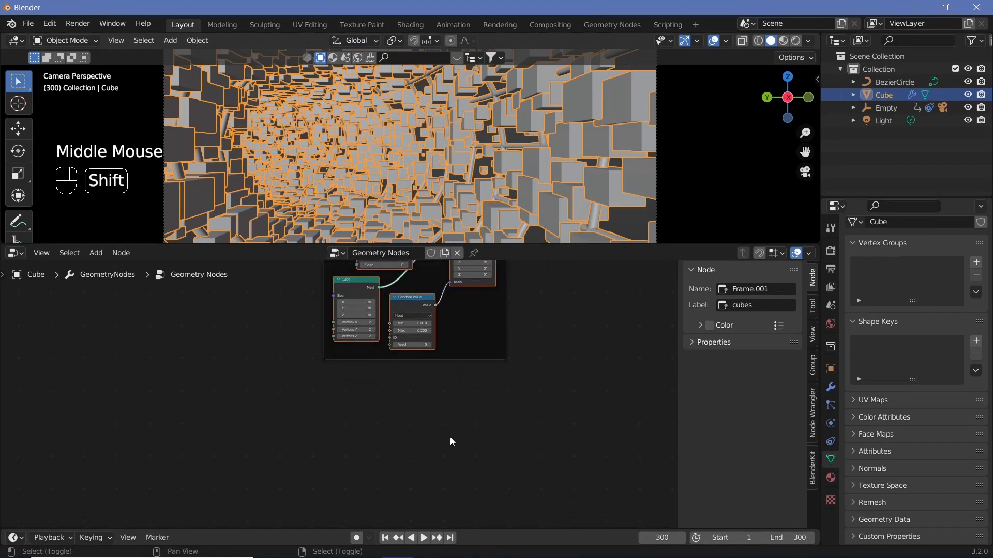
key("shift+a")
left_click(391, 292)
type("cur")
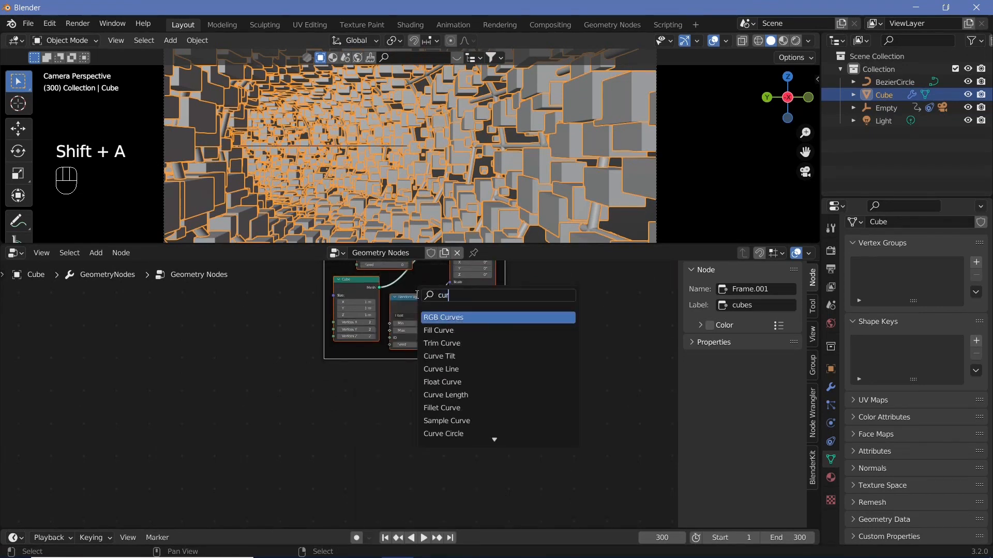
type("ve ci")
key("Return")
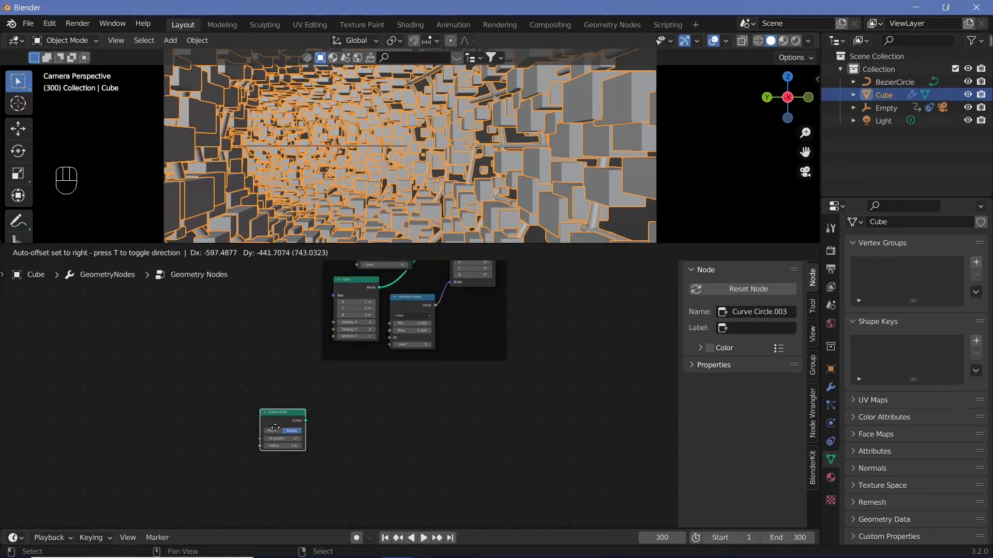
scroll(282, 450, "up", 3)
left_click(274, 457)
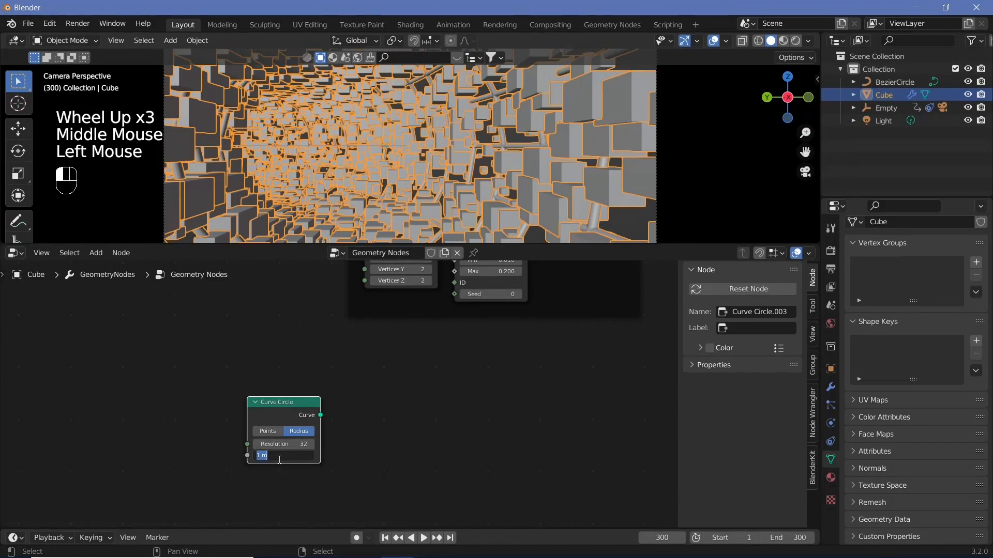
scroll(402, 445, "down", 4)
middle_click_drag(402, 444, 317, 466)
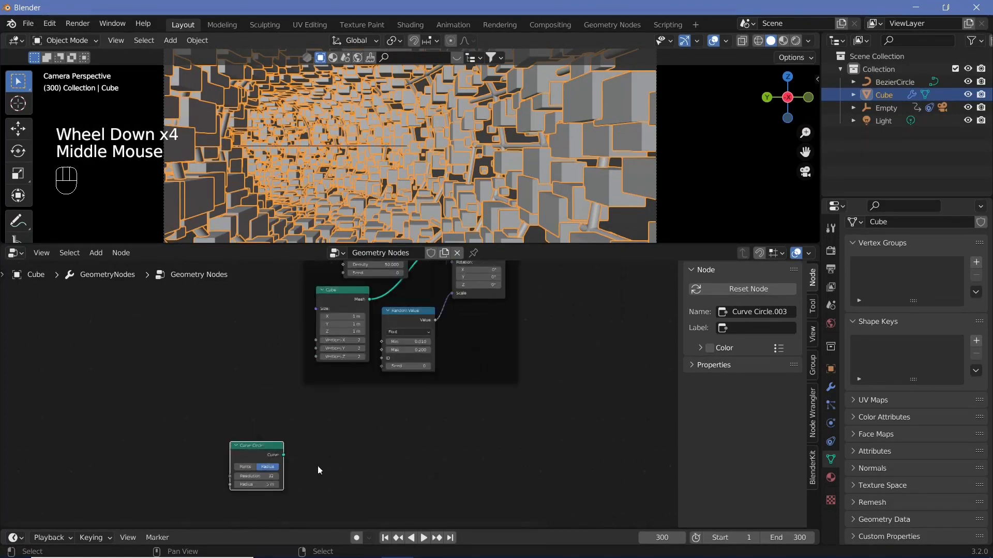
- Add a Curve to Mesh node and connect the new circle to its Curve input
key("shift+a")
type("curve to")
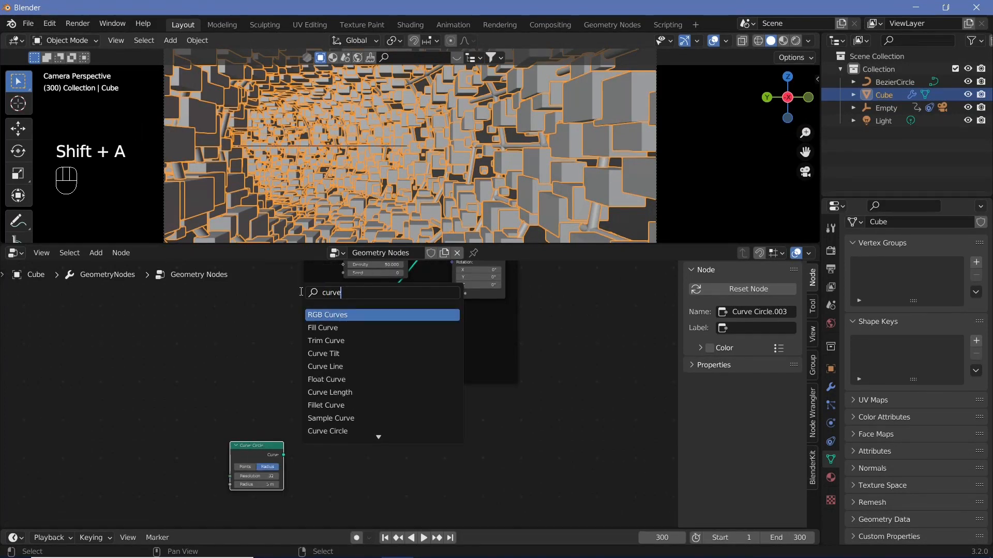
key("Return")
left_click(349, 452)
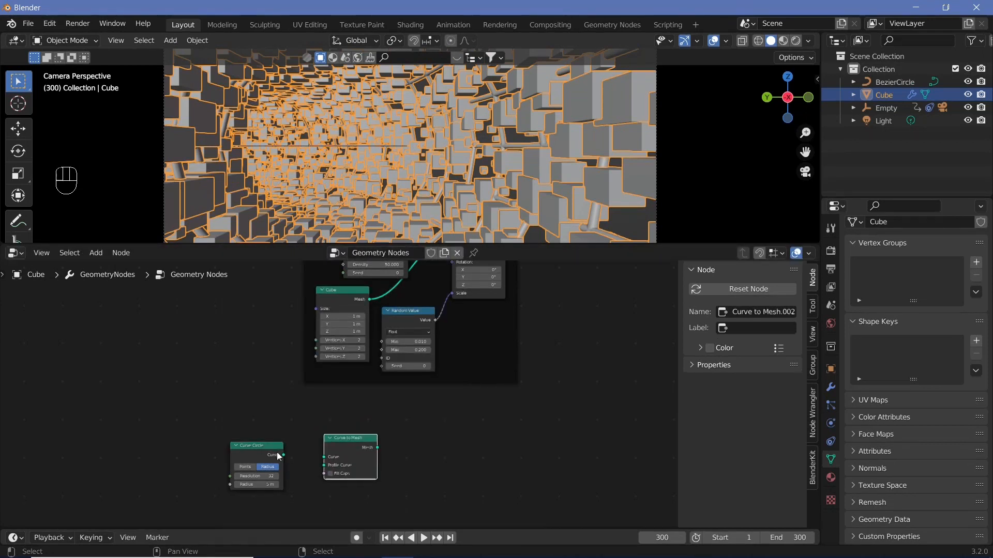
left_click_drag(283, 455, 329, 459)
- Duplicate the Curve Circle node, connect the copy to the Profile Curve input and set its radius to 0.05 m
left_click(258, 449)
key("shift+d")
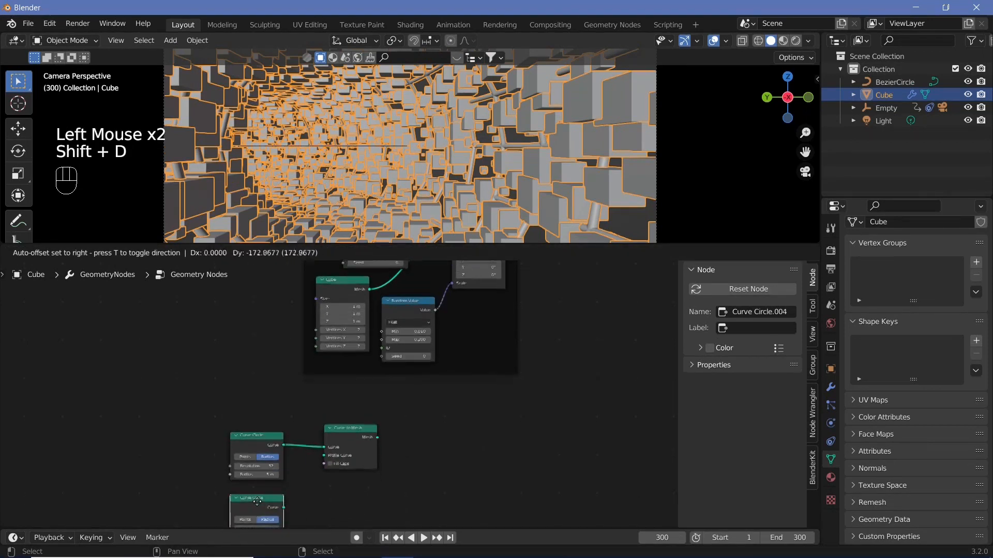
left_click(277, 494)
left_click_drag(278, 494, 324, 455)
middle_click_drag(314, 481, 350, 413)
scroll(341, 418, "up", 1)
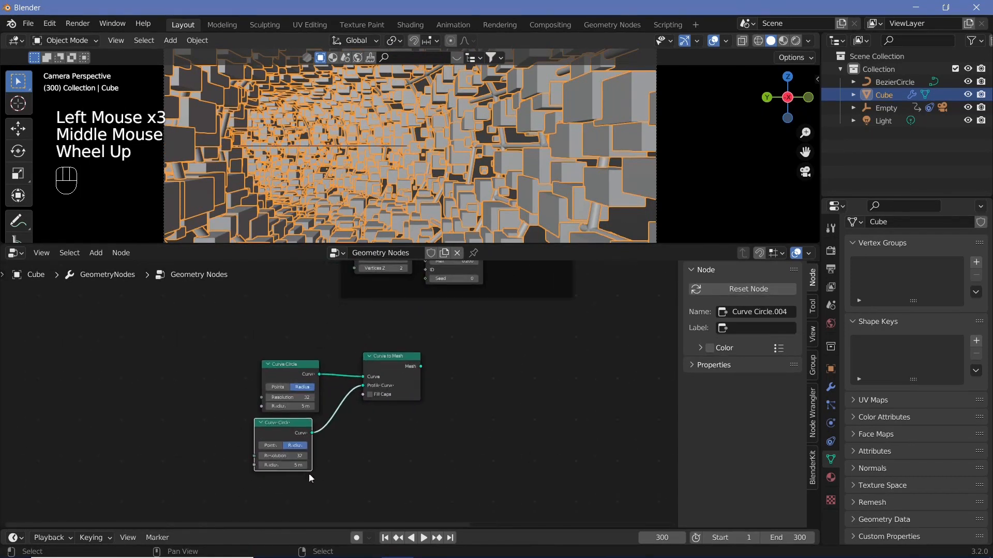
left_click(292, 466)
type("0.0")
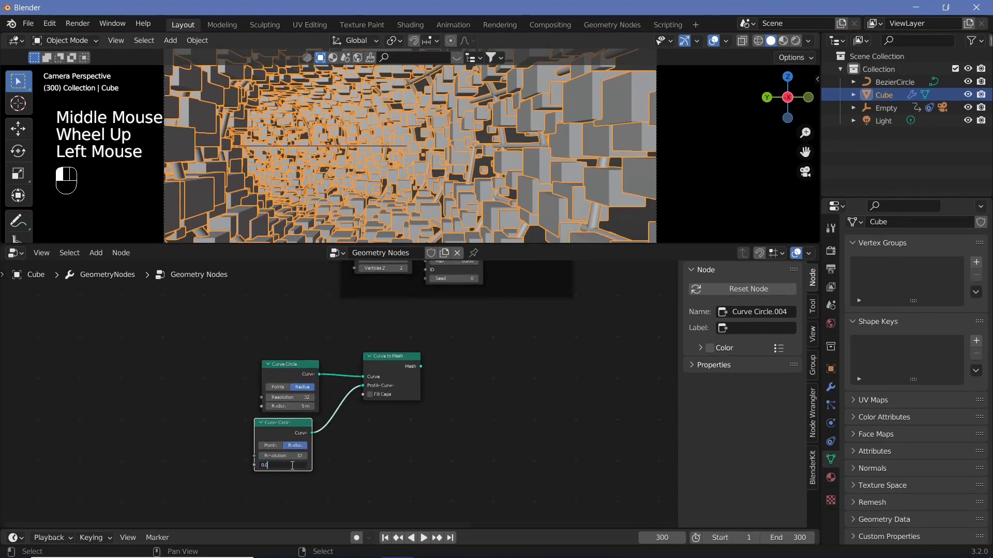
type("5")
- Connect the new Curve to Mesh output to the Join Geometry node
scroll(292, 465, "down", 2)
middle_click_drag(385, 390, 327, 444)
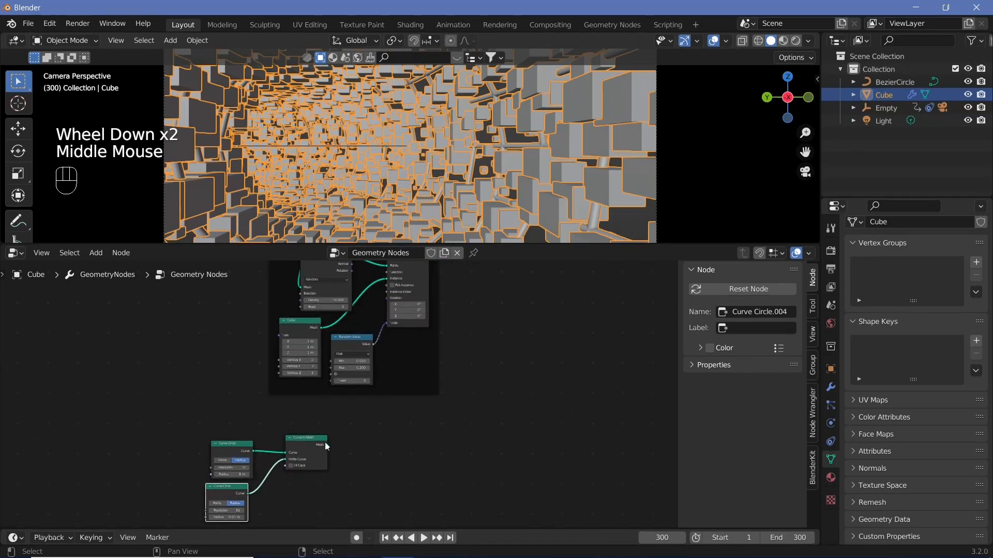
left_click_drag(326, 444, 550, 299)
left_click_drag(566, 277, 551, 293)
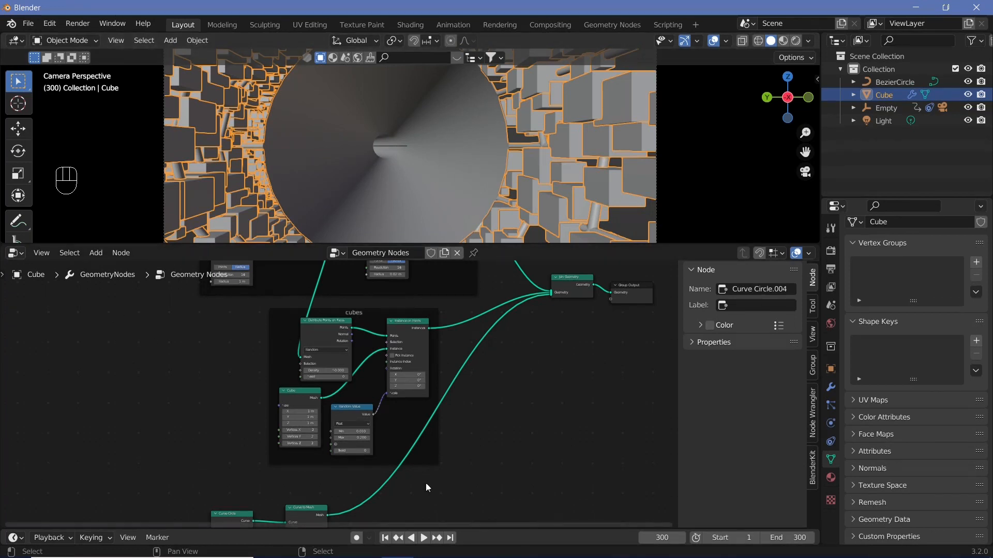
- Set the radius of the circle feeding the Curve input to 4.5 m
middle_click_drag(430, 482, 413, 414)
scroll(388, 440, "up", 3)
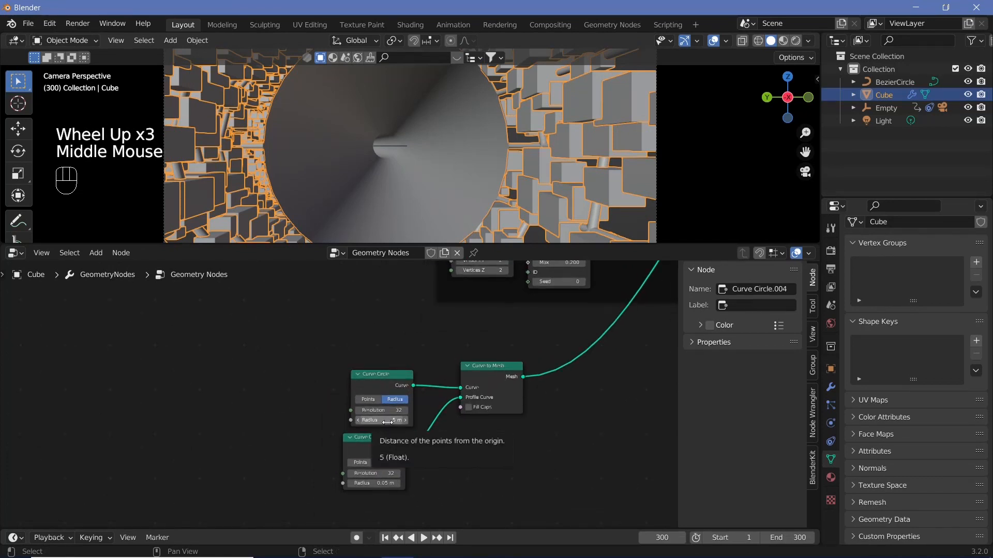
left_click_drag(387, 423, 369, 422, "shift")
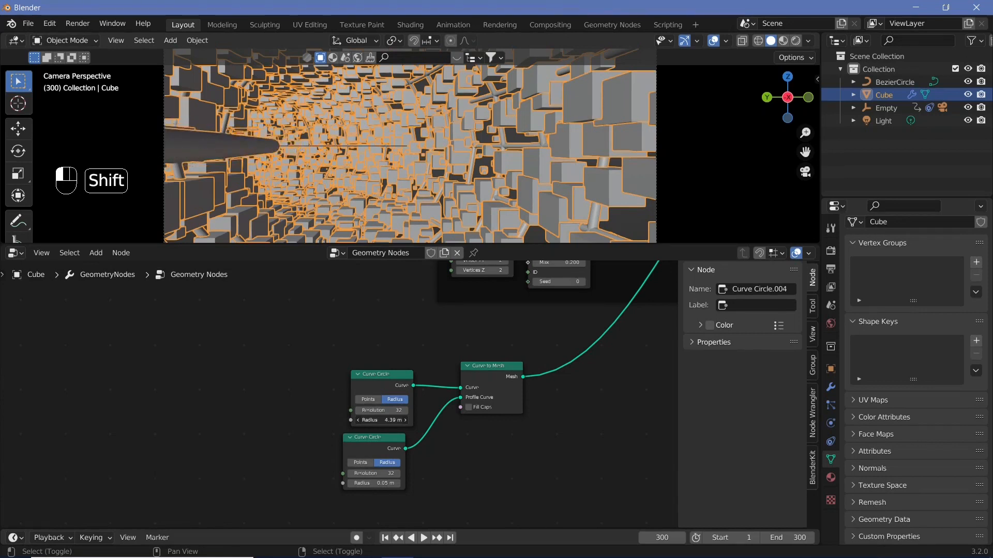
left_click(388, 422, "shift")
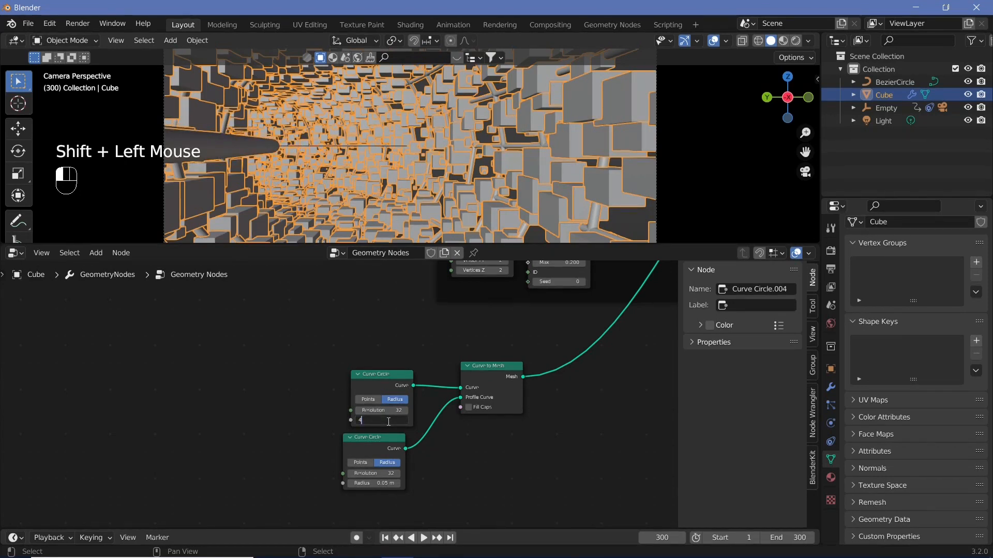
key("Return")
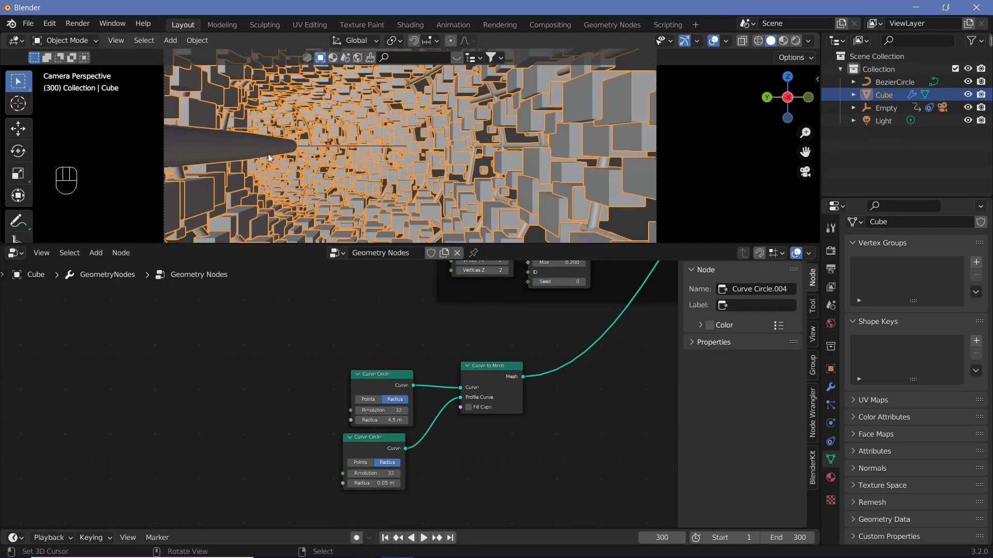
- Insert a Set Position node after the new Curve to Mesh node and set its Z offset to -0.35 m
scroll(393, 151, "down", 3)
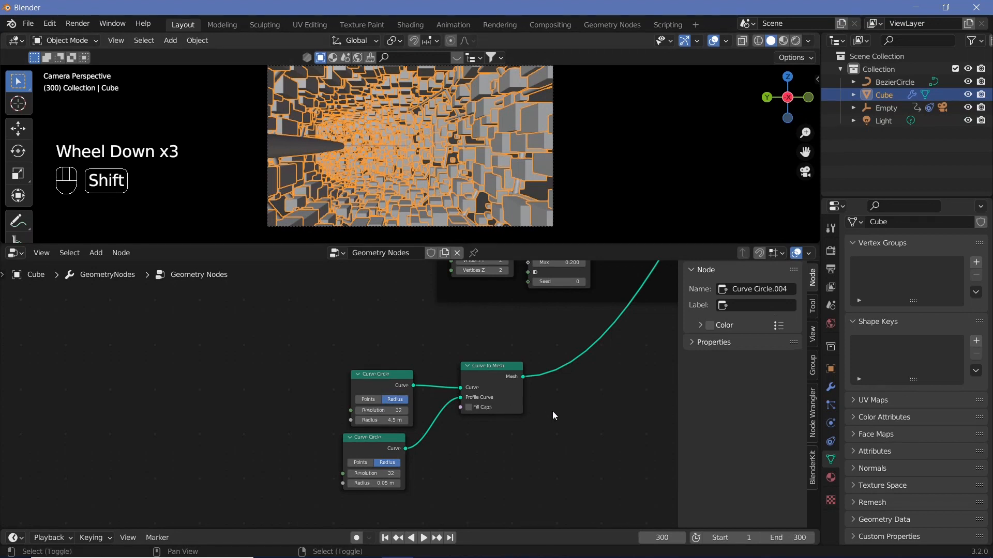
key("shift+a")
left_click(523, 293)
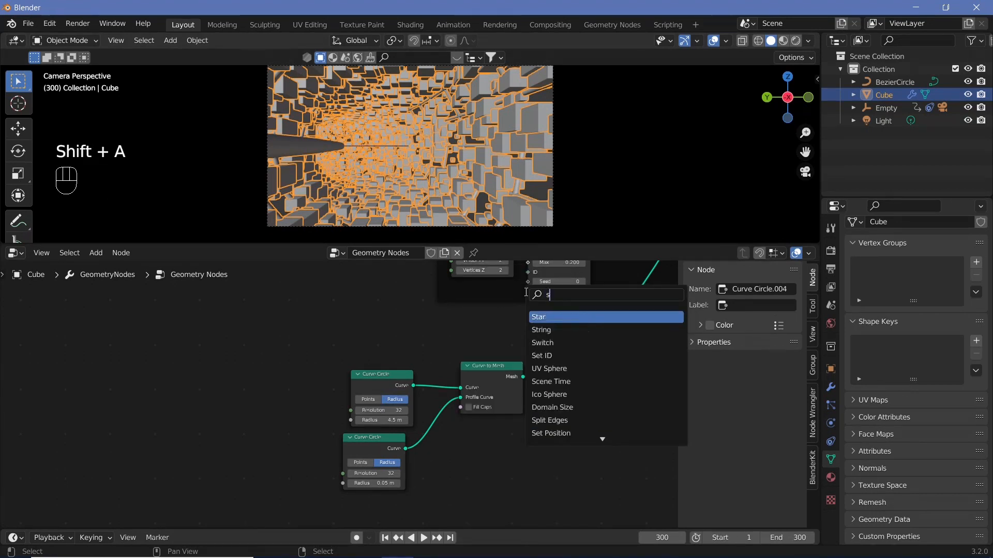
type("set")
left_click(597, 330)
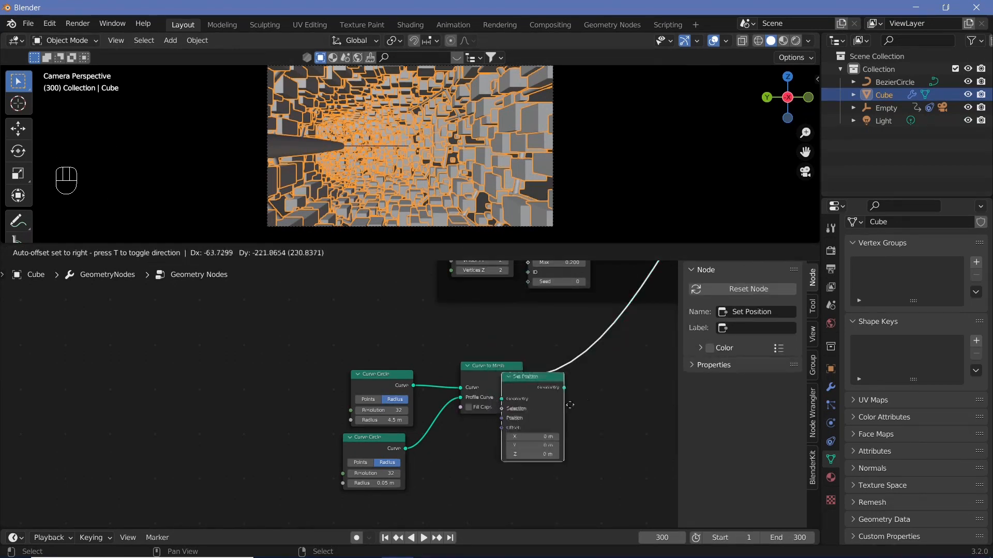
left_click(603, 381)
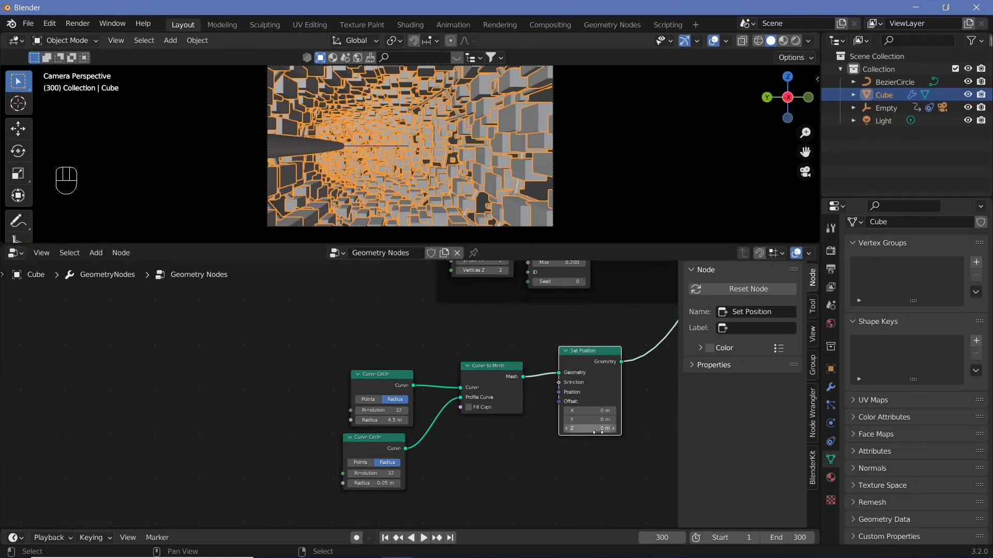
left_click_drag(599, 428, 548, 428)
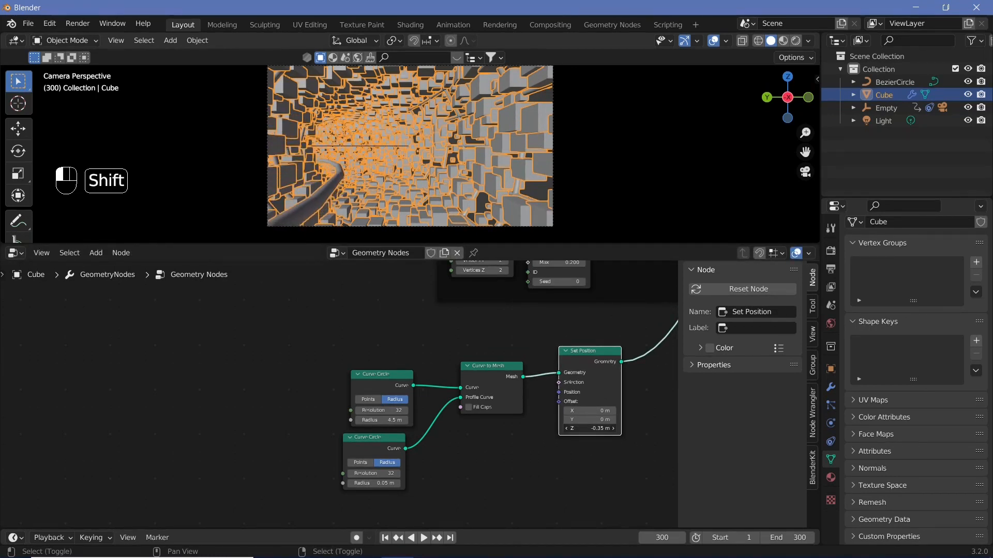
- Set the profile circle's radius to 0.025 m
left_click(384, 482)
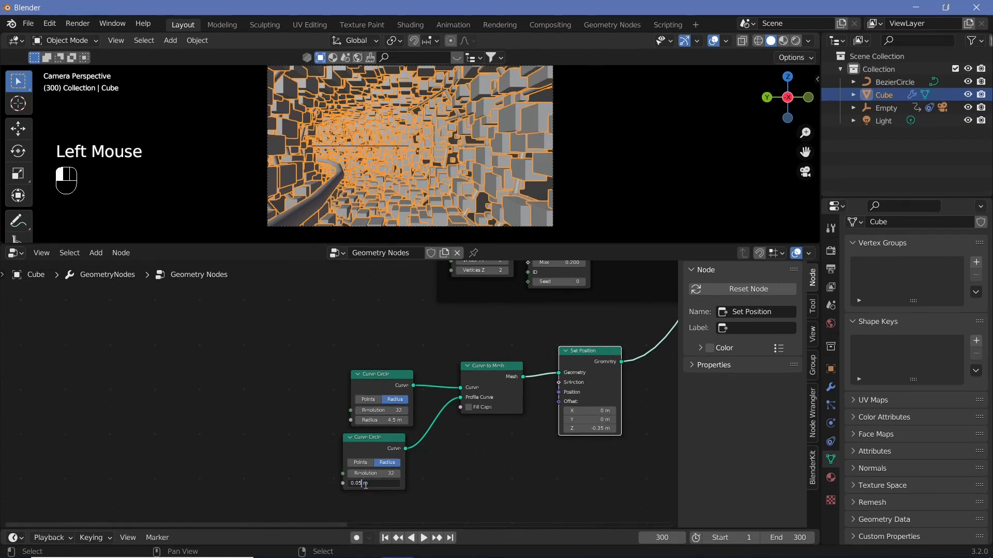
type("2")
key("Return")
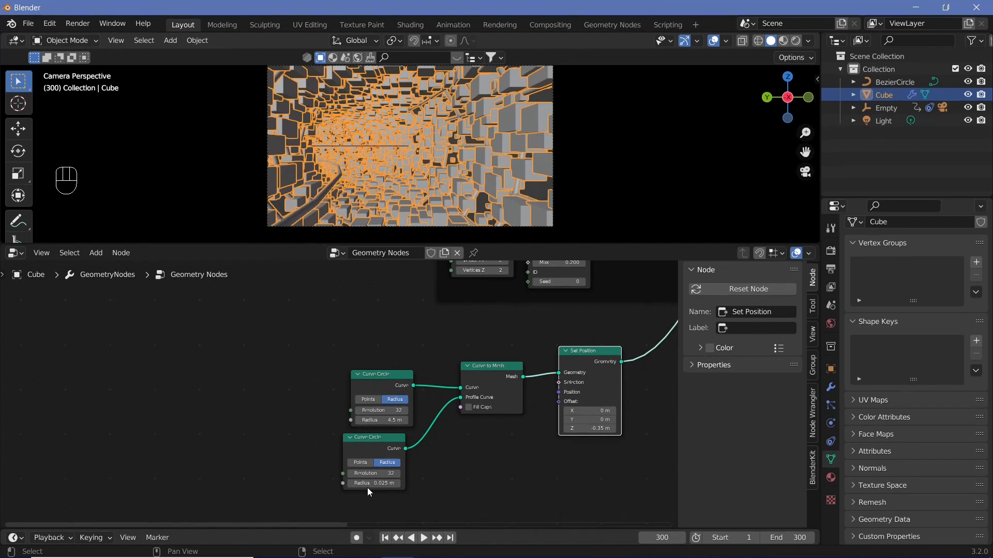
- Set the resolution of the 4.5 m Curve Circle to 128
left_click(380, 412)
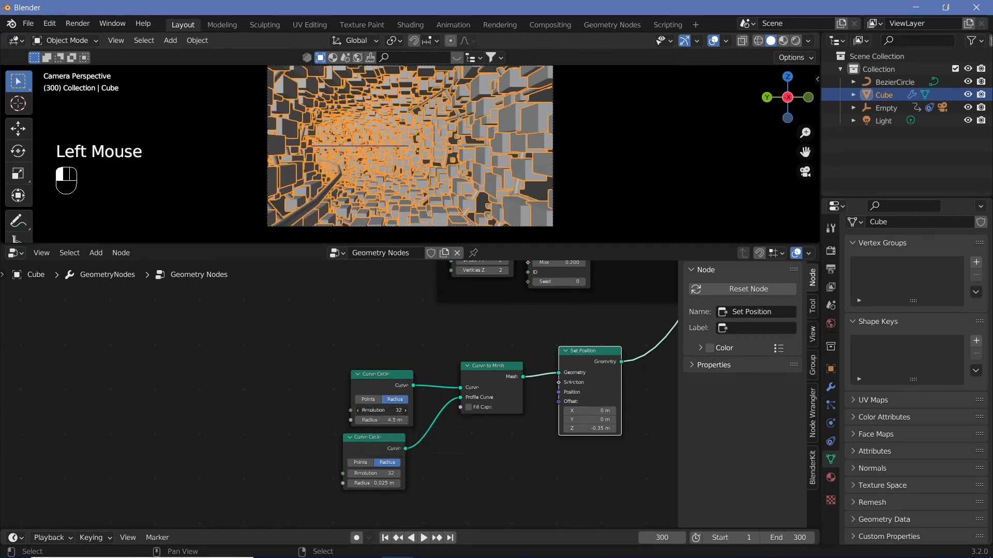
type("128")
key("Return")
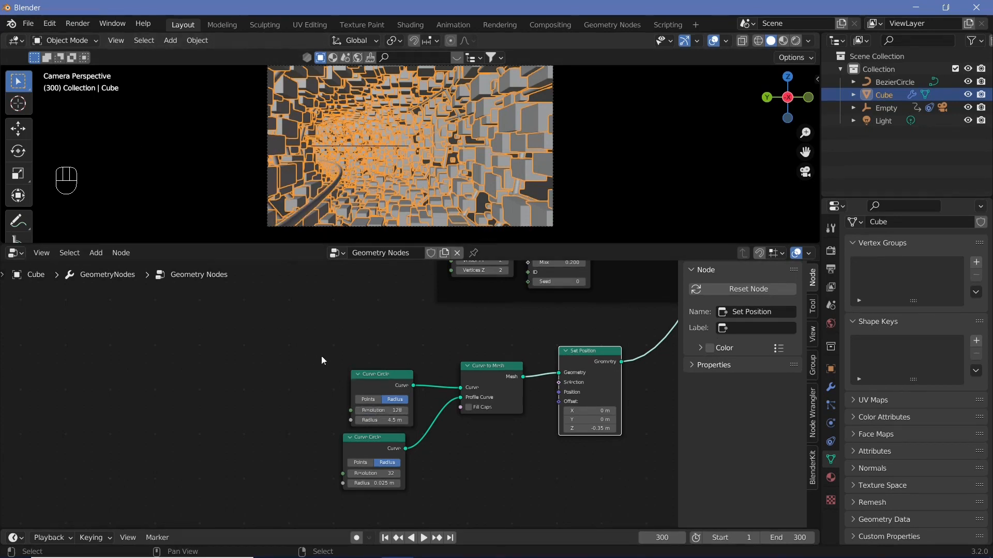
- Duplicate the pipe's two Curve Circle nodes, Curve to Mesh node and Set Position node, placing the copies below the originals
scroll(398, 361, "down", 2)
left_click_drag(316, 360, 531, 464)
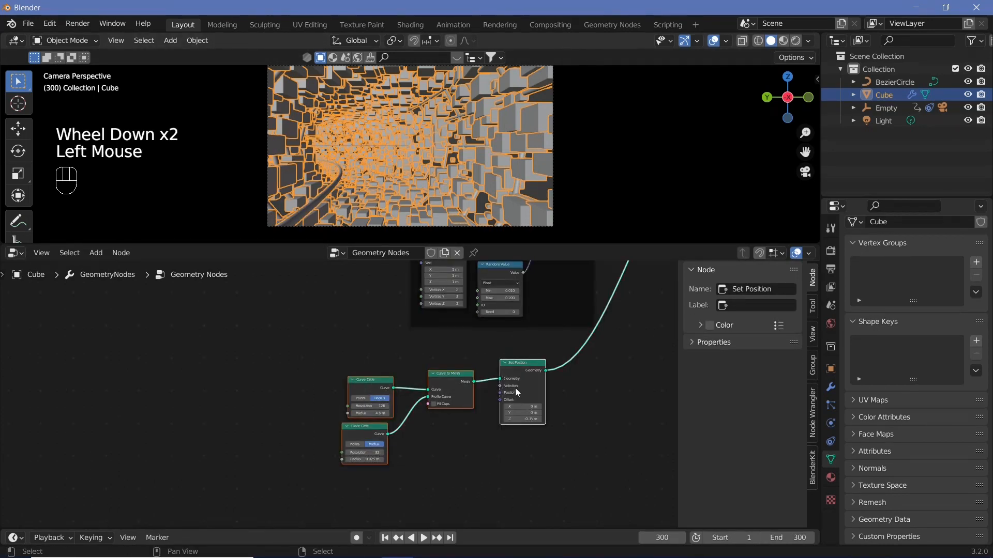
key("shift+d")
left_click(512, 499)
- Set the radius of the duplicated circle that feeds the Curve input to 5.5 m
middle_click_drag(428, 490, 450, 428)
scroll(450, 428, "up", 2)
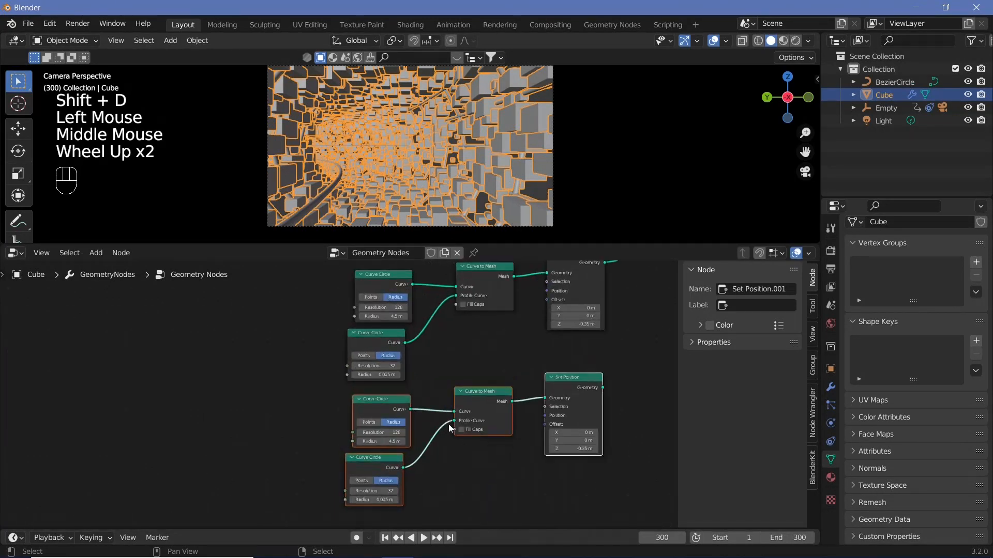
left_click_drag(386, 443, 419, 443, "shift")
left_click(386, 443, "shift")
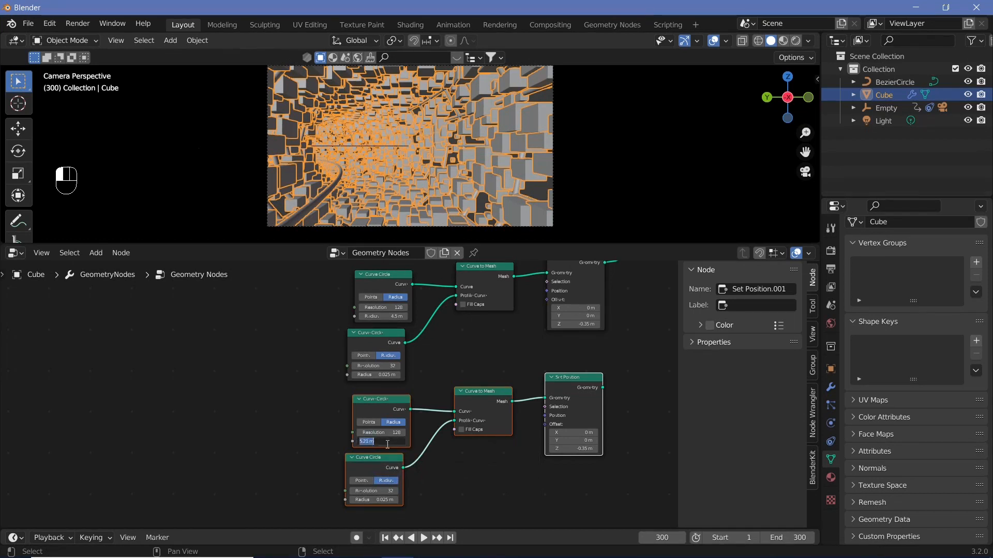
type("5.5")
key("Return")
- Insert a Join Geometry node after the first pipe's Set Position node and connect the duplicated Set Position output to it
scroll(598, 367, "down", 1)
middle_click_drag(620, 316, 513, 370)
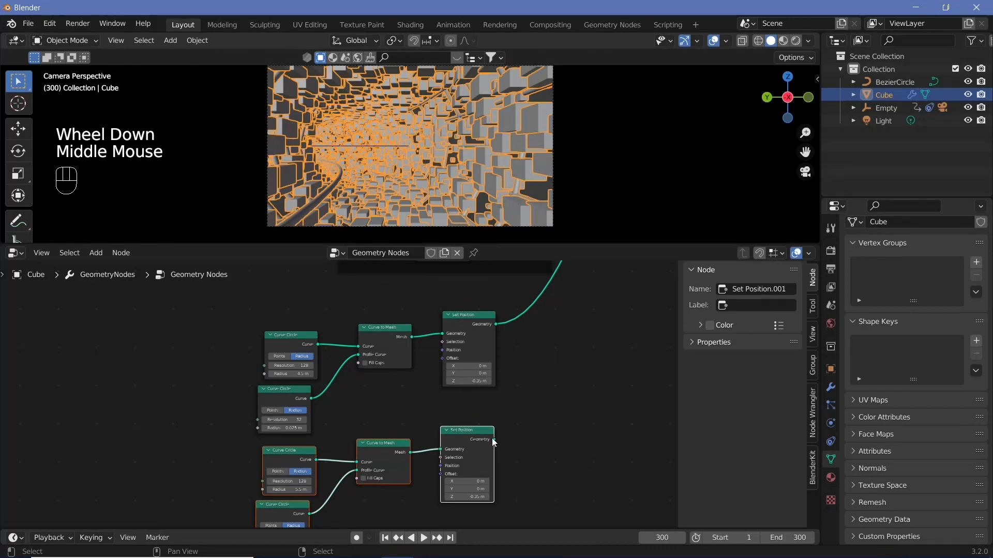
scroll(611, 305, "down", 1)
middle_click_drag(610, 326, 563, 378)
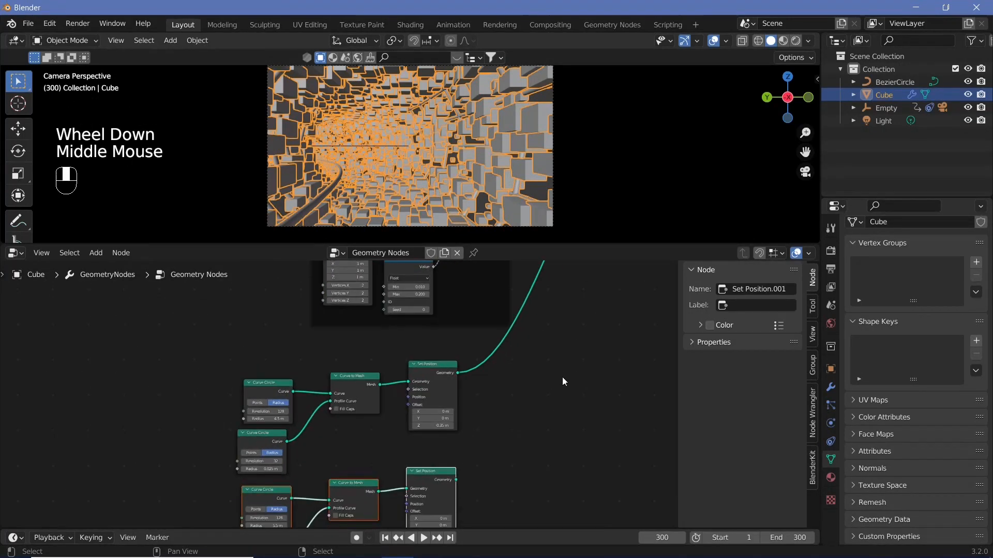
key("shift+a")
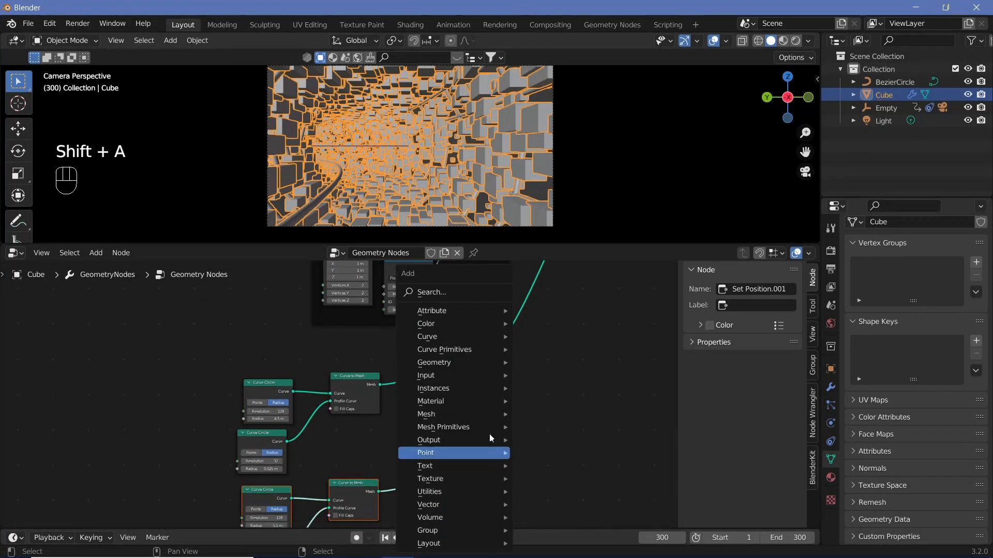
left_click(462, 296)
type("join")
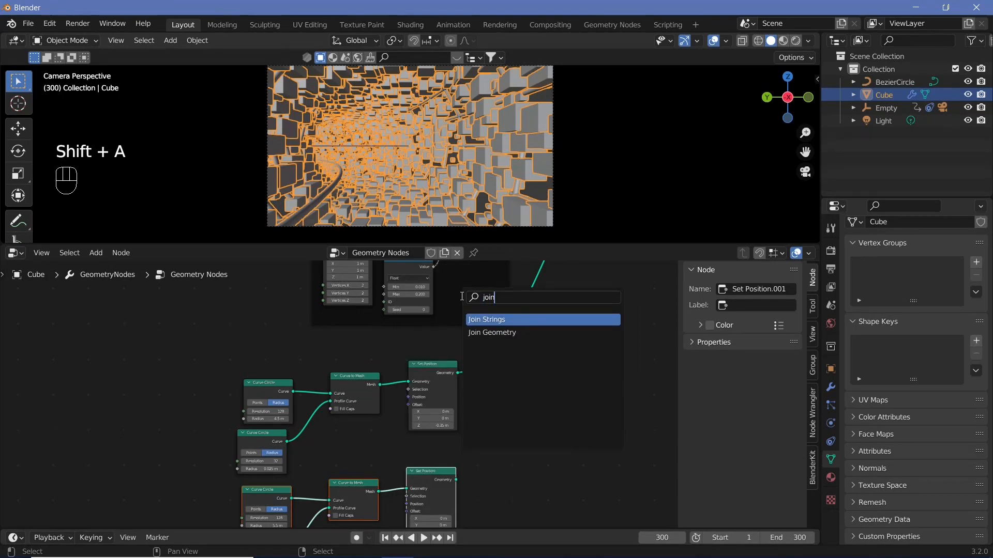
key("Down")
key("Return")
left_click(512, 381)
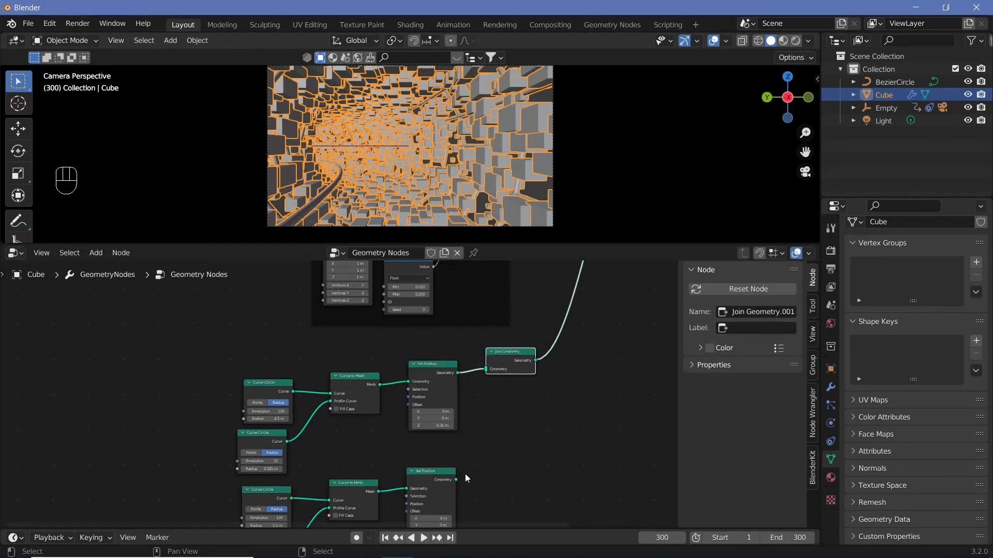
left_click_drag(456, 480, 485, 371)
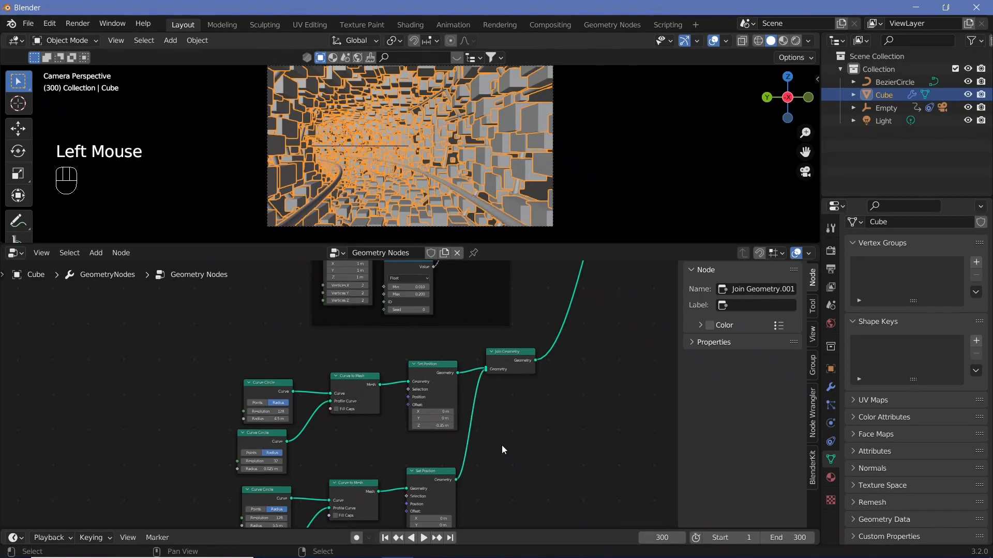
- Set the duplicated Set Position node's Z offset to 0.35 m and play the animation to check both pipes
middle_click_drag(434, 523, 490, 463)
scroll(486, 479, "up", 2)
left_click(491, 462)
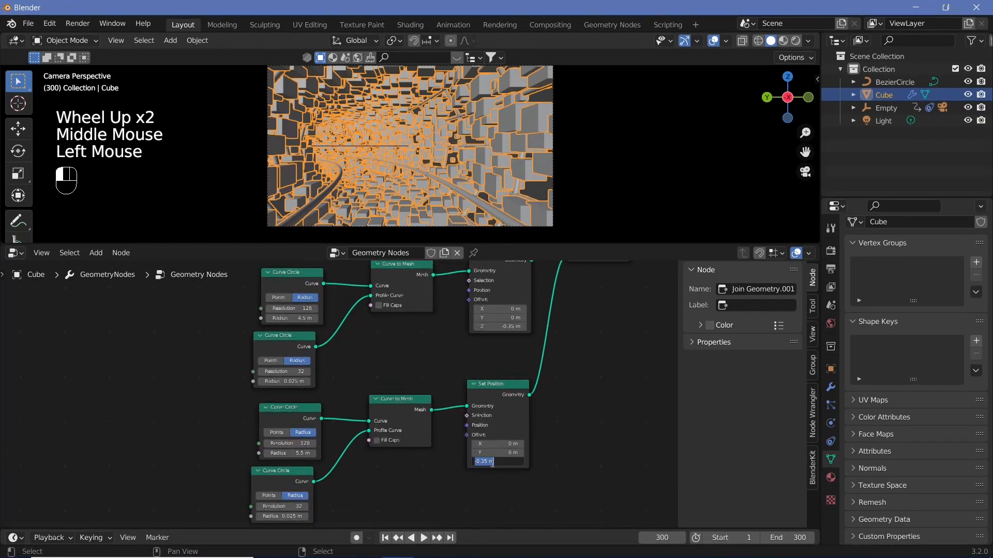
type("0.35")
key("Return")
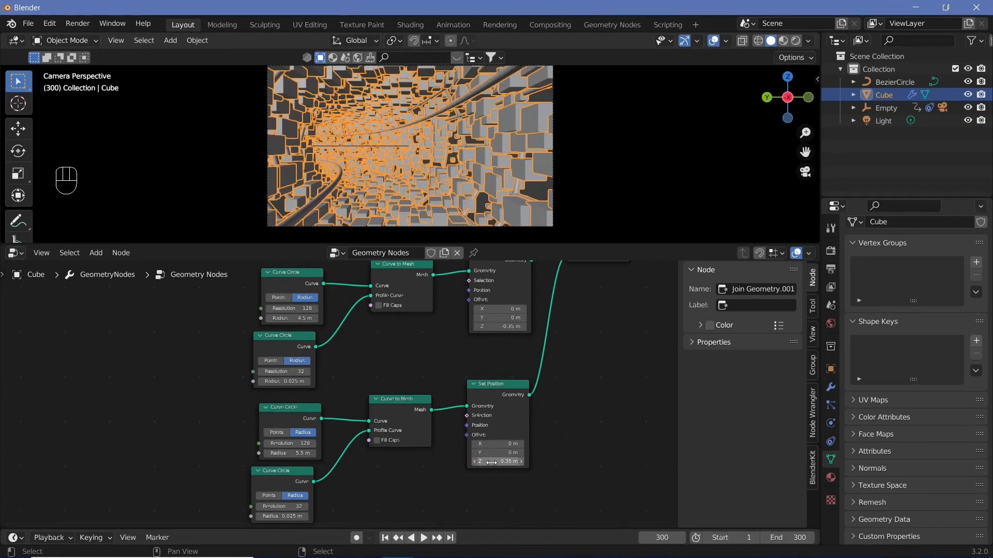
key("shift+space")
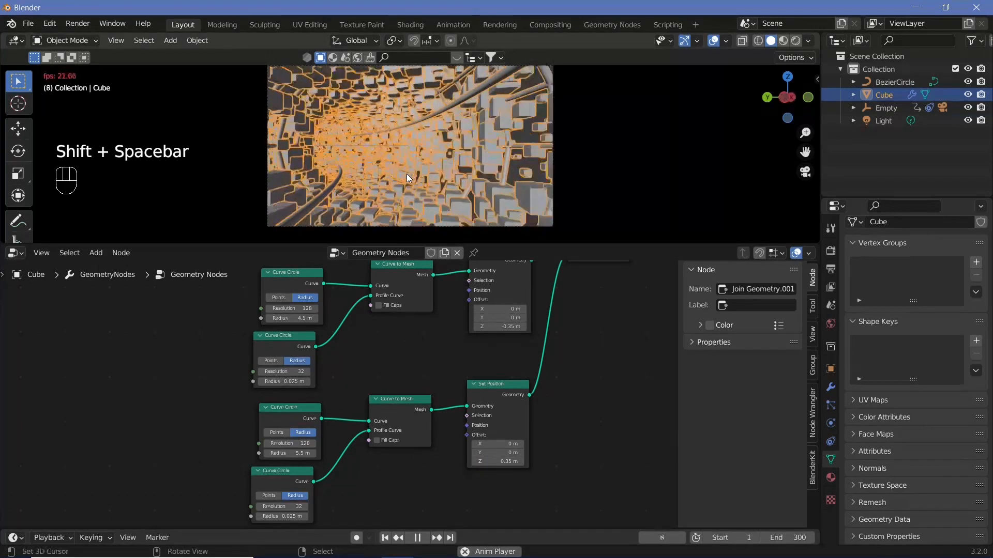
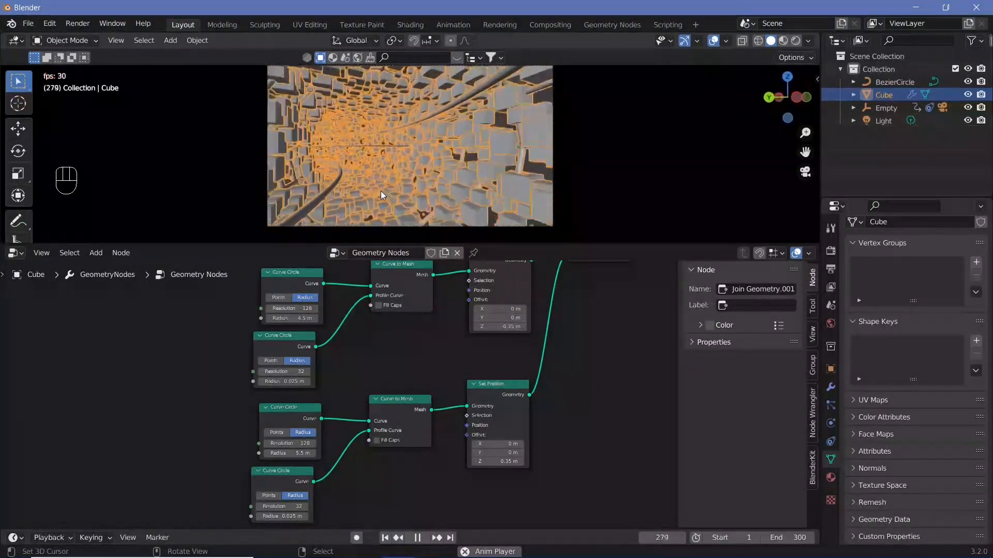
key("shift+space")
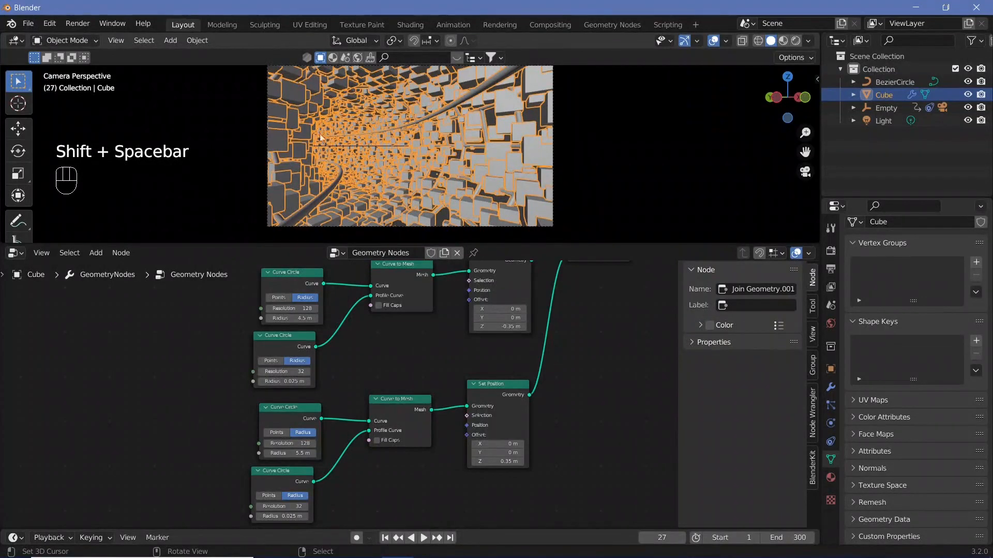
- Group both pipe branches and their Join Geometry node in a frame labelled "innerlines"
scroll(511, 407, "down", 3)
middle_click_drag(582, 367, 524, 446)
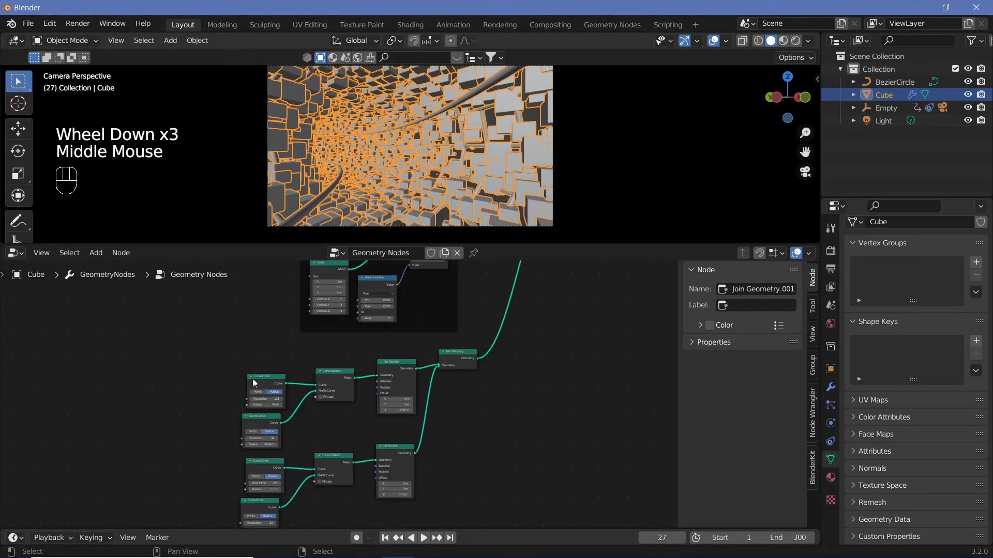
left_click_drag(212, 358, 488, 535)
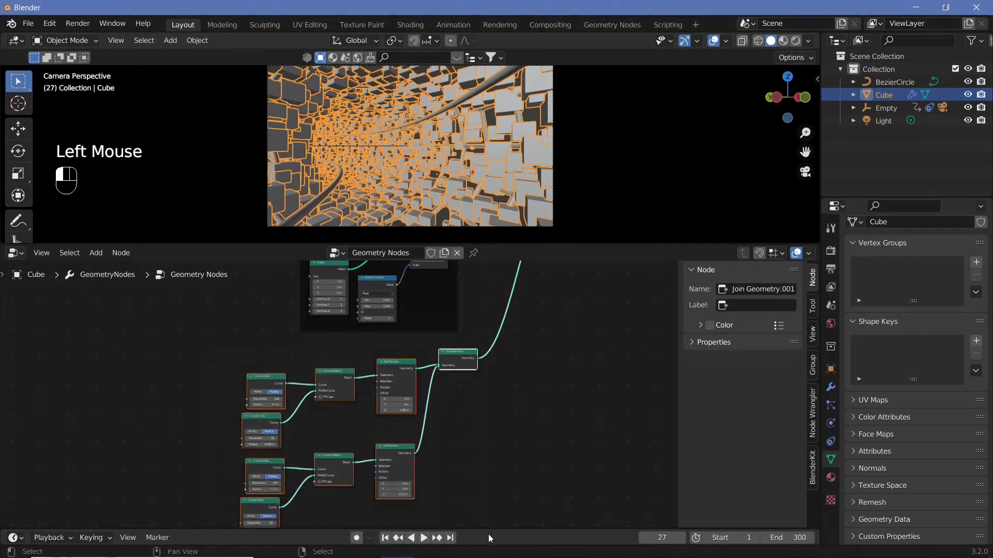
key("ctrl+j")
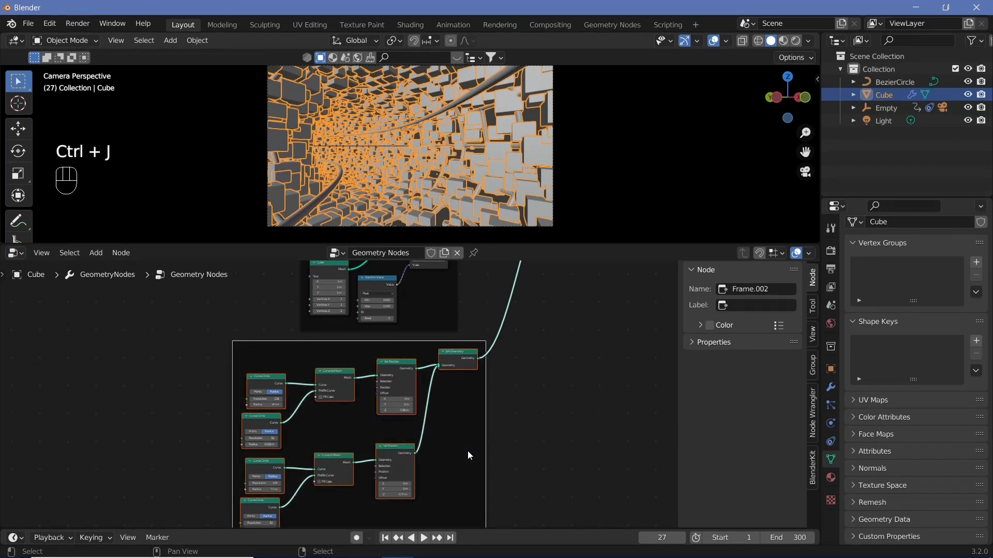
left_click(769, 304)
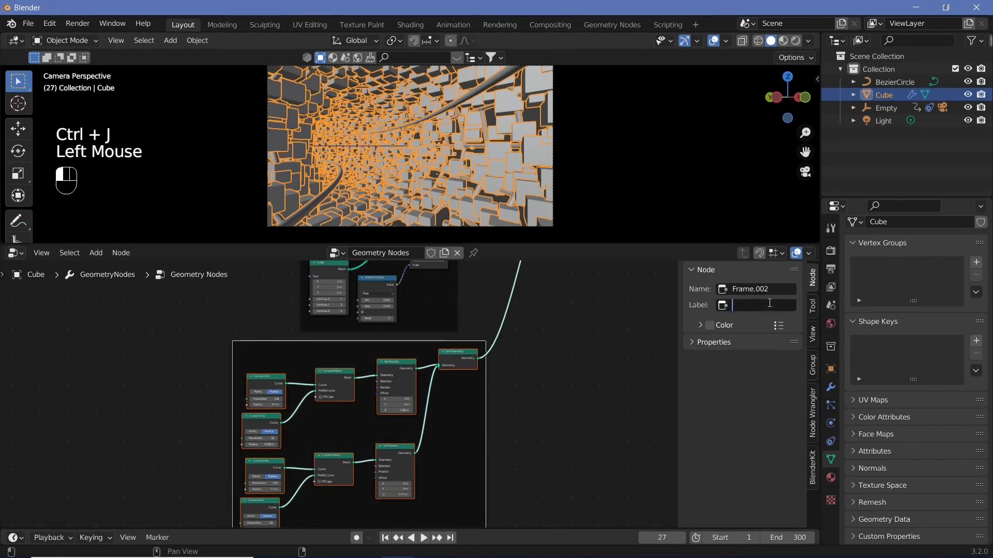
type("innerlines")
key("Return")
- Move the final Join Geometry and Group Output nodes farther from the frames to make room for more nodes
middle_click_drag(587, 350, 529, 506)
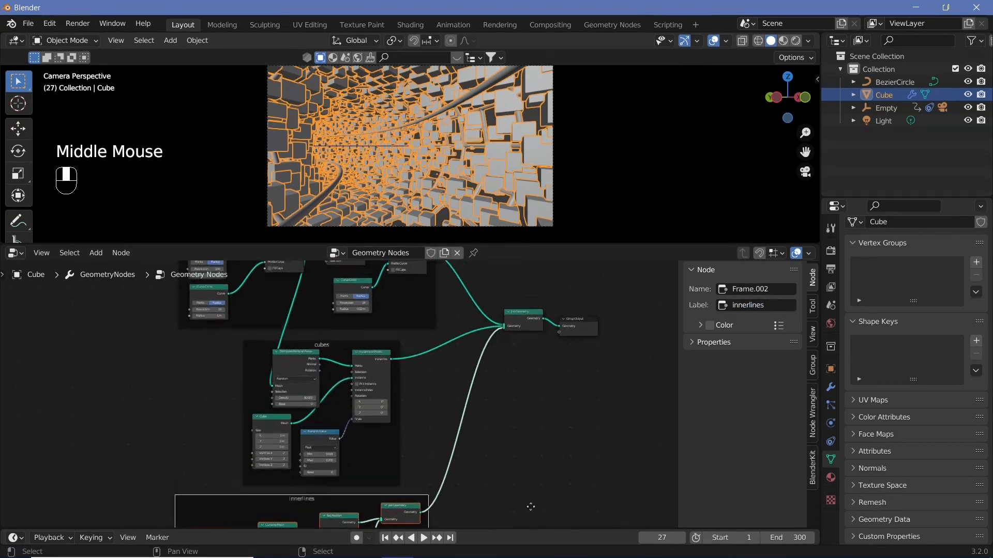
left_click_drag(506, 288, 584, 359)
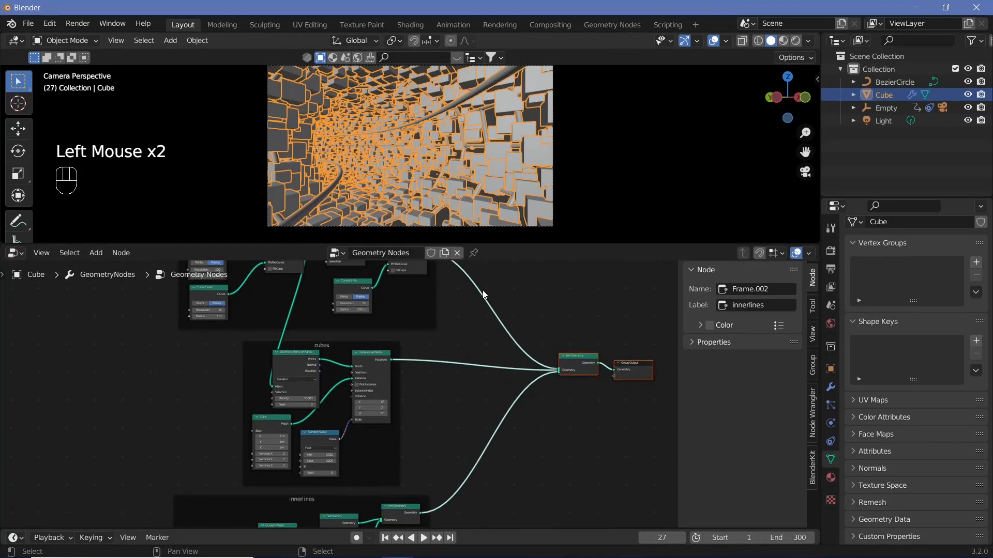
- Rename the Cube object's existing material to "wireframe"
left_click(830, 478)
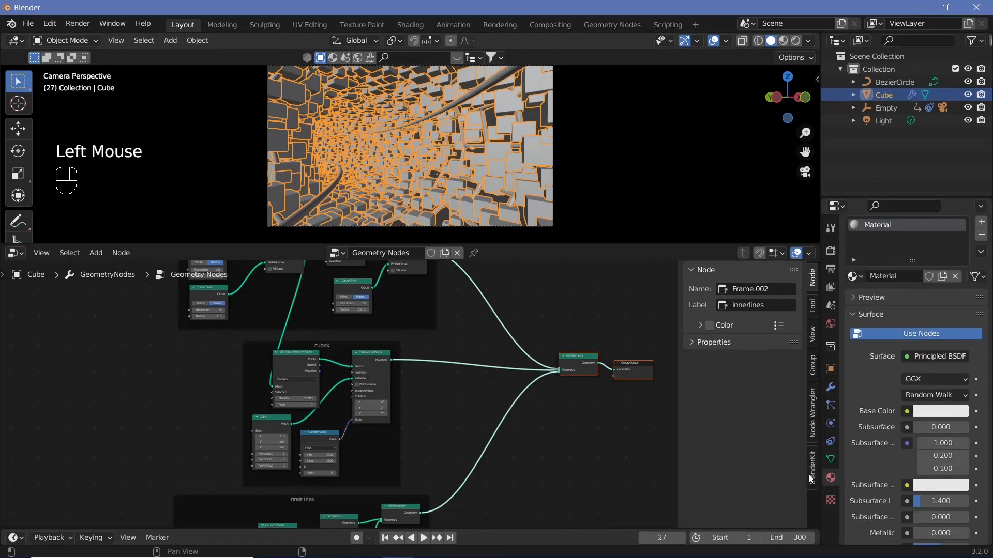
double_click(903, 275)
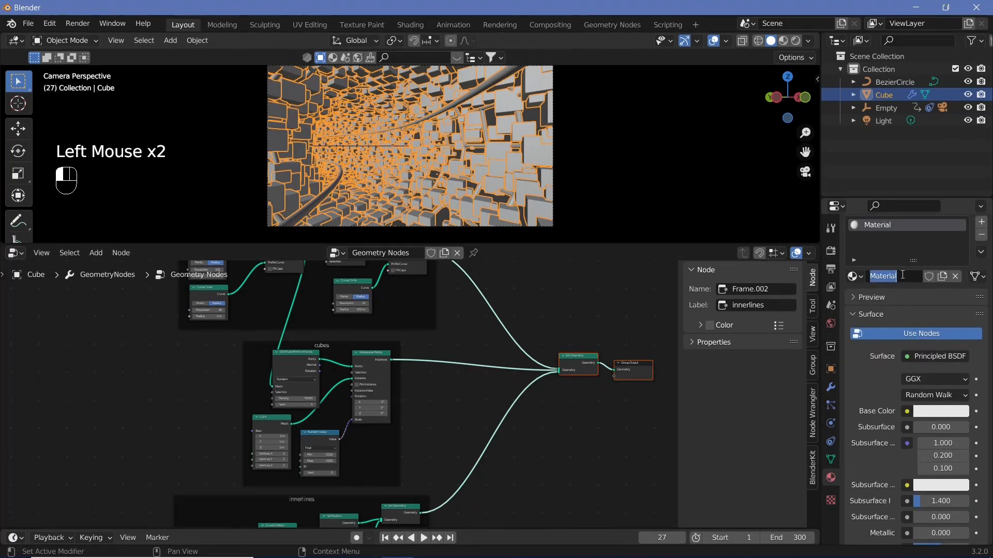
type("wireframe")
key("Return")
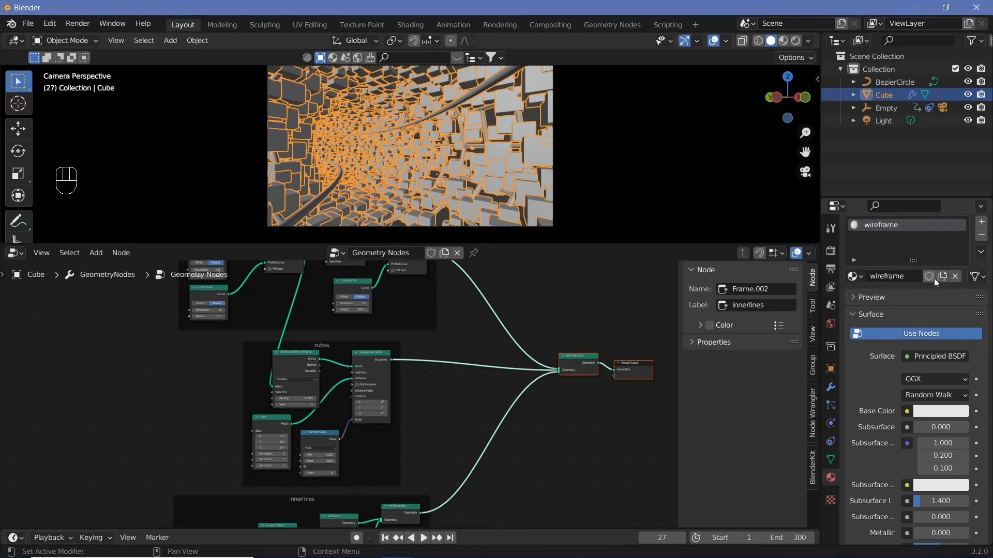
- Add two material slots to the Cube and create a material named "cubes" in the second slot
left_click(983, 226)
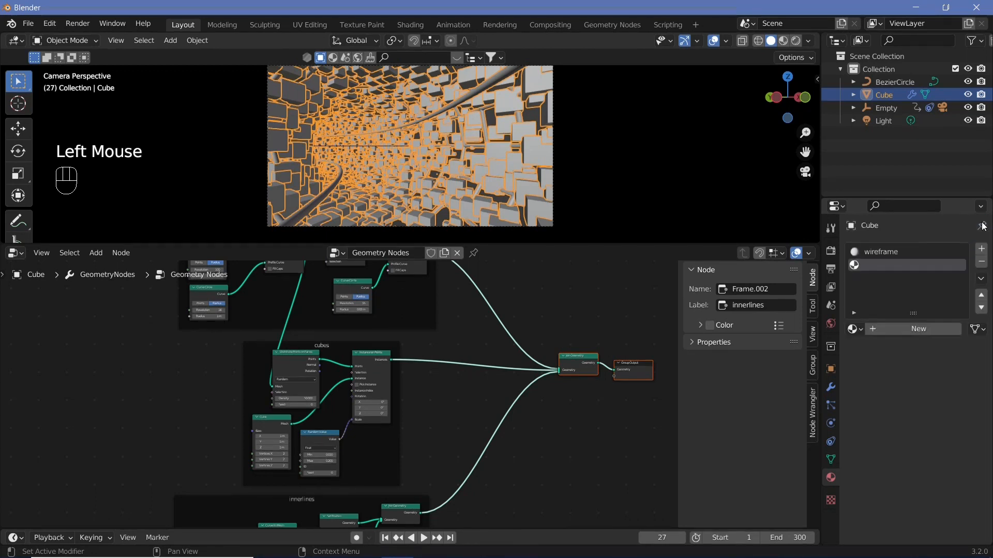
left_click(980, 248)
left_click(887, 264)
left_click(901, 326)
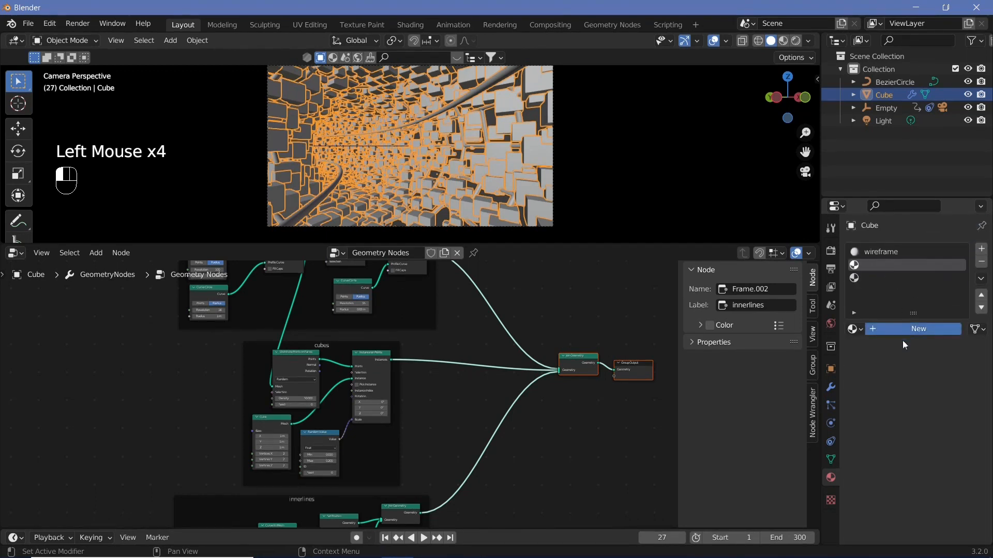
left_click(889, 328)
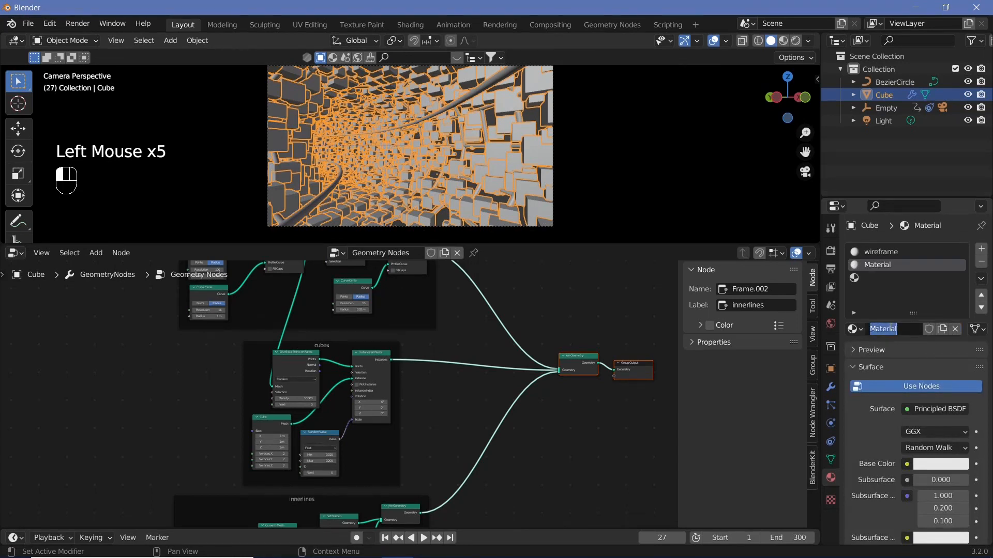
type("cubes")
- Create a material named "innerlines" in the third material slot
left_click(896, 278)
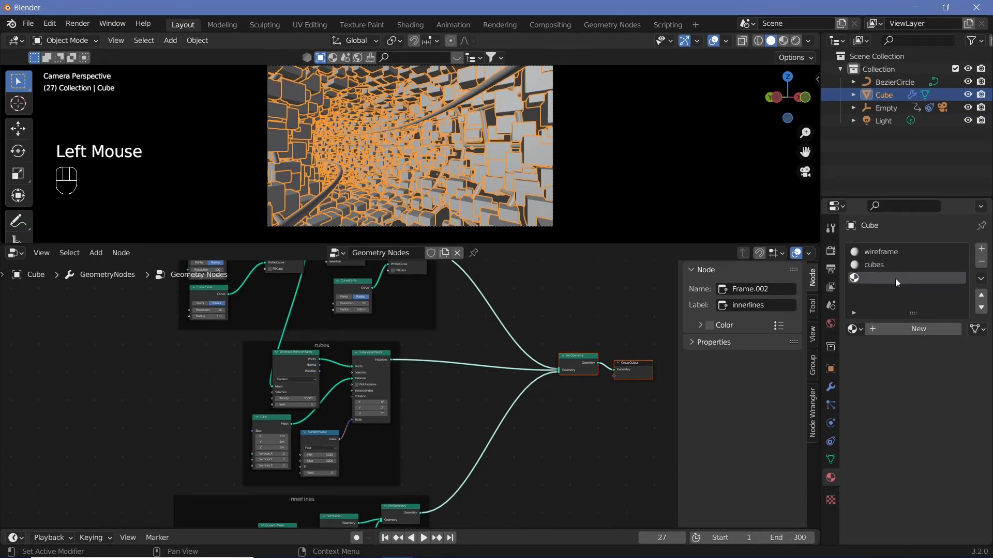
left_click(881, 356)
left_click(892, 329)
left_click(889, 328)
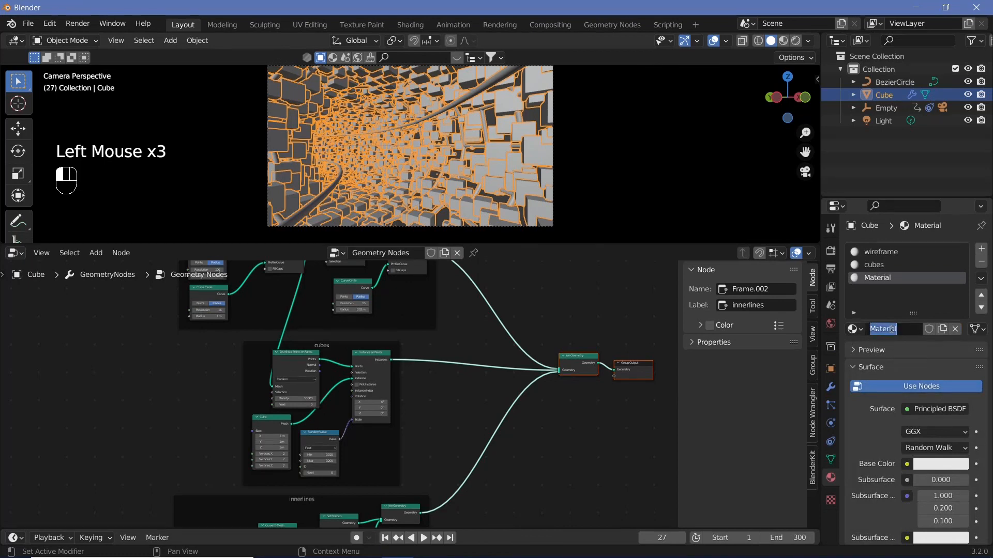
type("innerlines")
key("Return")
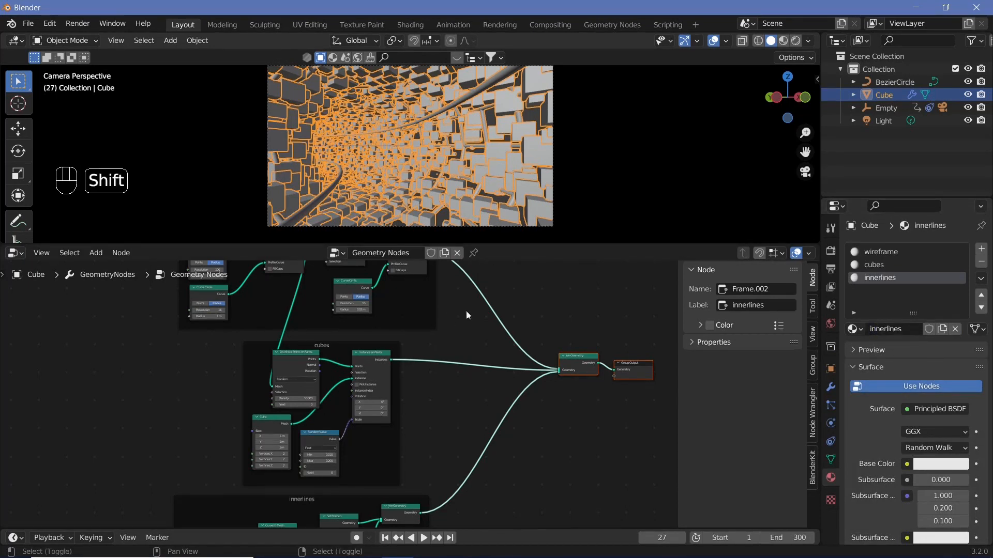
- Insert a Set Material node on the Wireframe output link, and place duplicates of it on the cubes and innerlines output links
key("shift+a")
left_click(458, 295)
type("set")
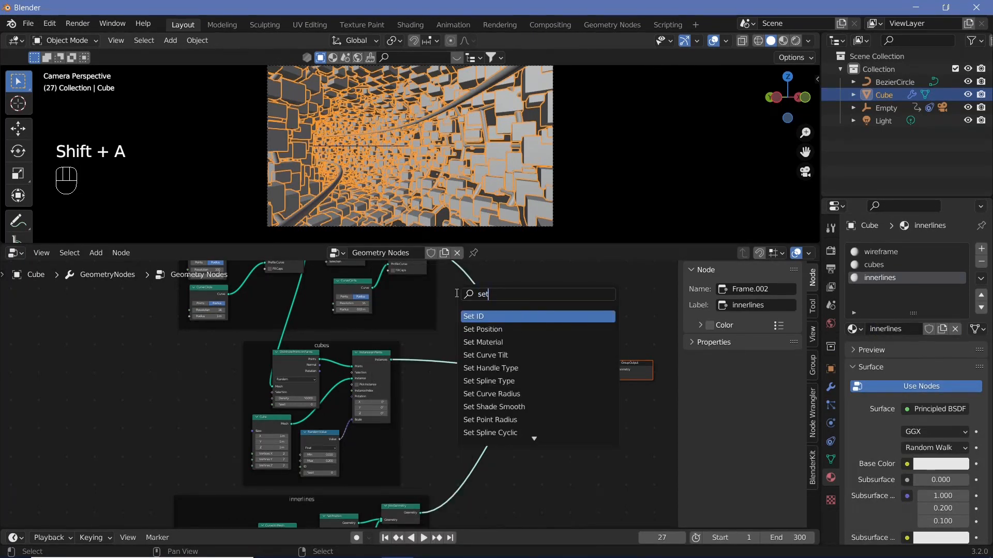
type(" mater")
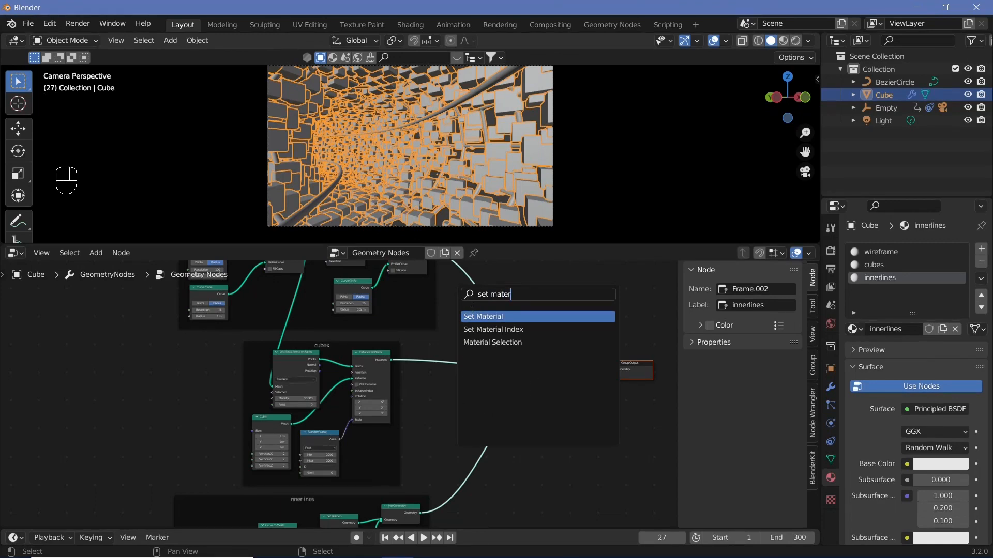
key("Return")
left_click(488, 299)
key("shift+d")
left_click(487, 352)
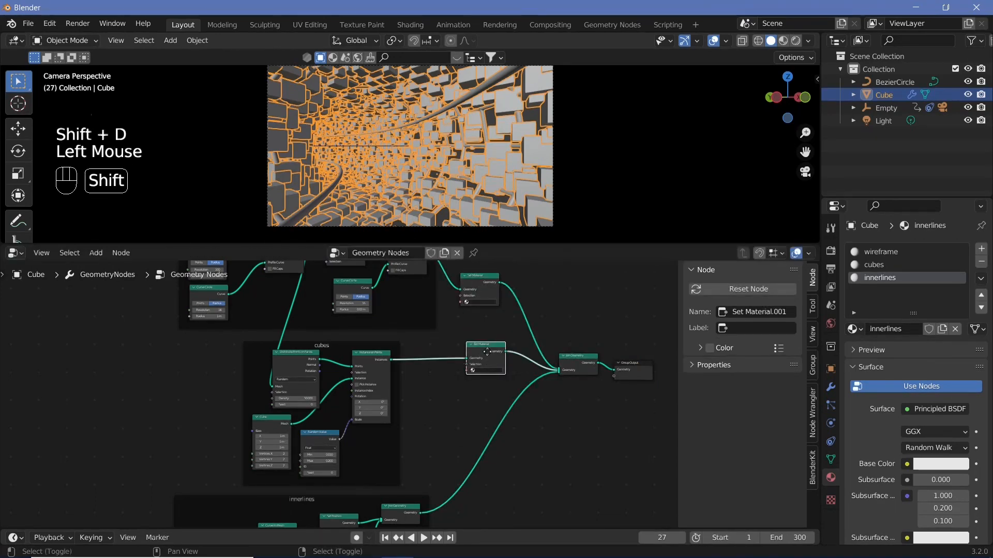
key("shift+d")
left_click(506, 408)
- Assign the wireframe, cubes and innerlines materials to the Set Material nodes on their matching branches
scroll(477, 306, "up", 2)
middle_click_drag(529, 370, 538, 426)
left_click(533, 399)
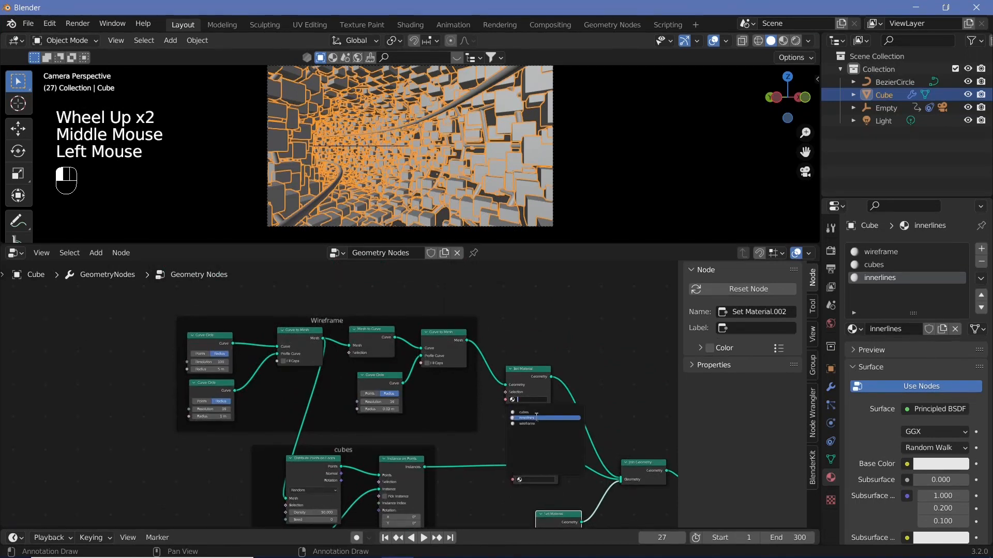
left_click(527, 423)
left_click(540, 479)
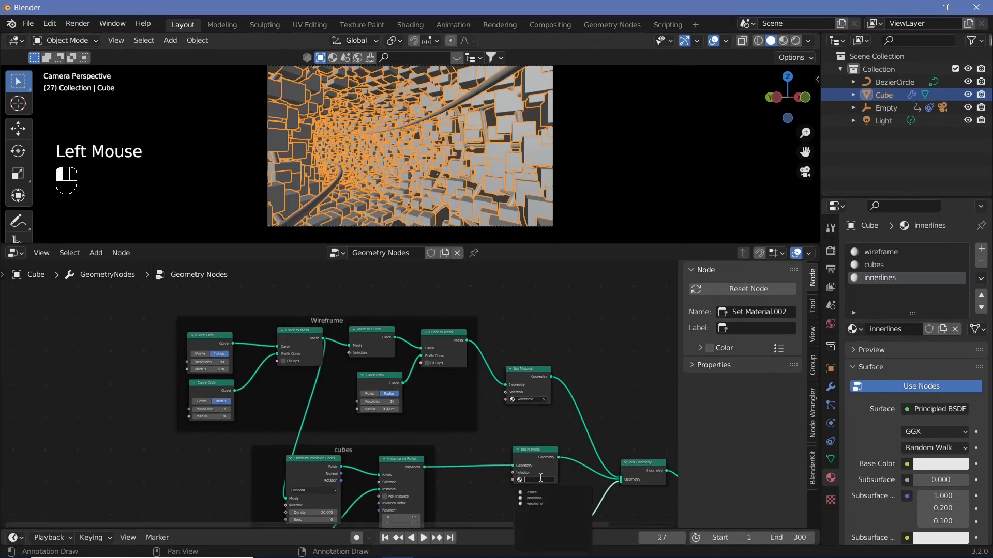
middle_click_drag(510, 401, 507, 354)
scroll(514, 405, "up", 5)
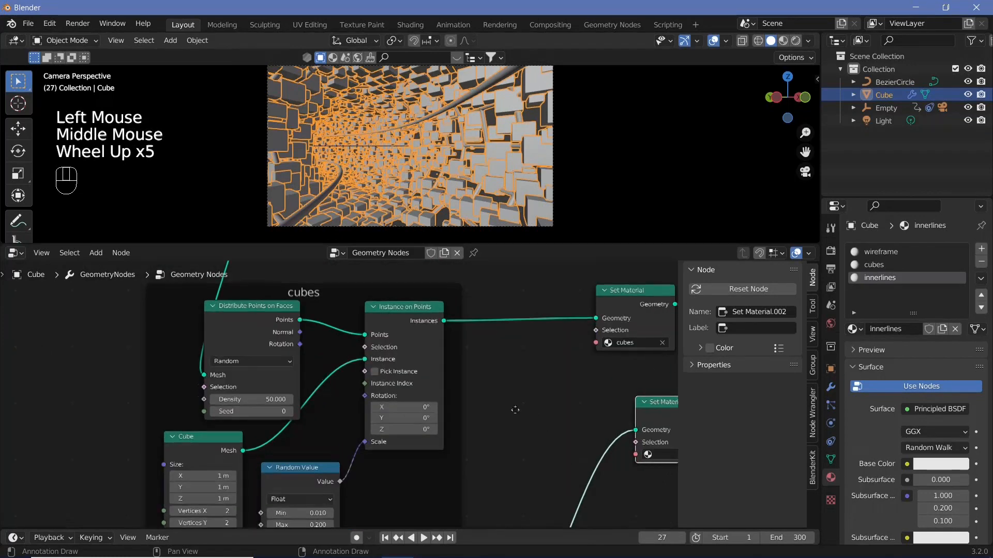
middle_click_drag(514, 405, 476, 381)
left_click_drag(476, 381, 480, 410)
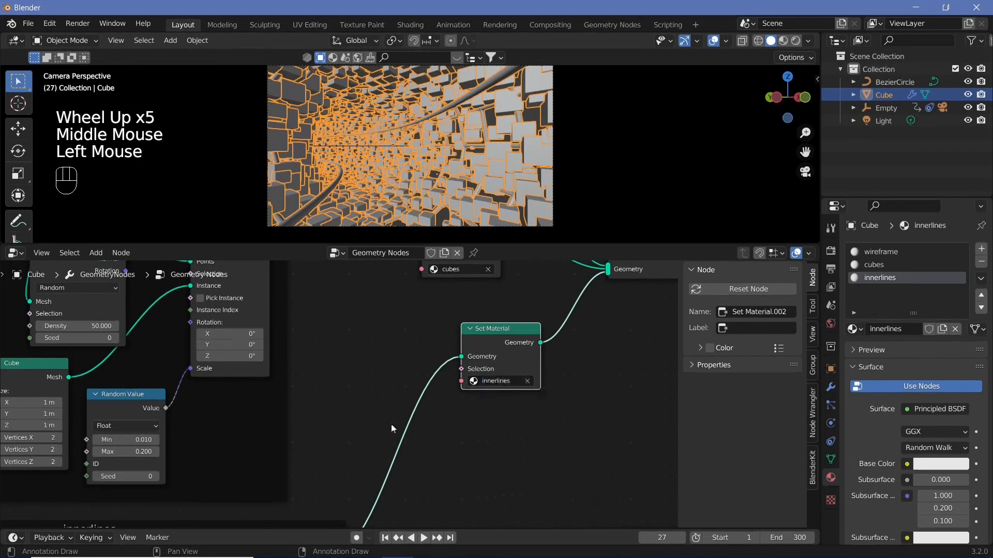
- Switch the node area to the Shader Editor and the 3D viewport to rendered shading
scroll(436, 364, "down", 3)
middle_click_drag(344, 365, 406, 383)
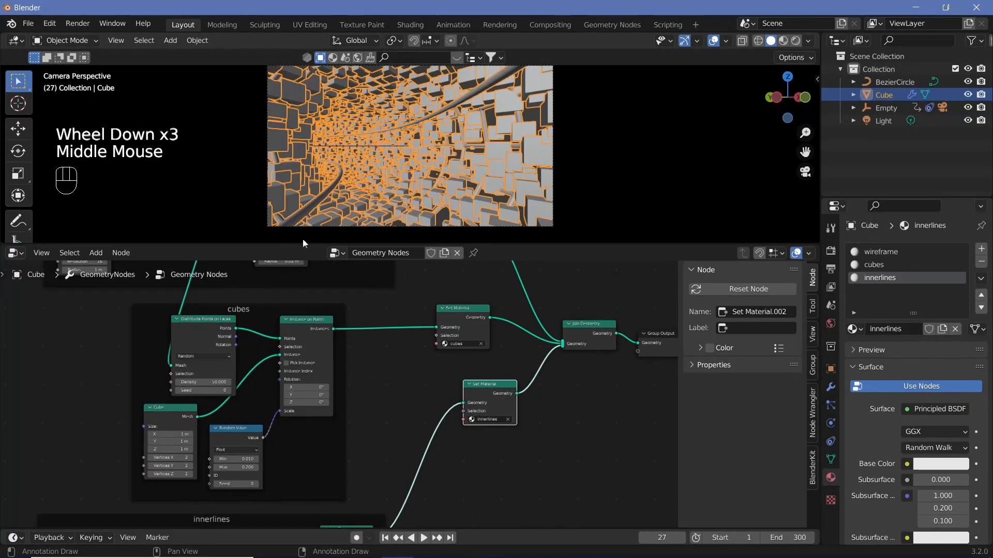
left_click(16, 252)
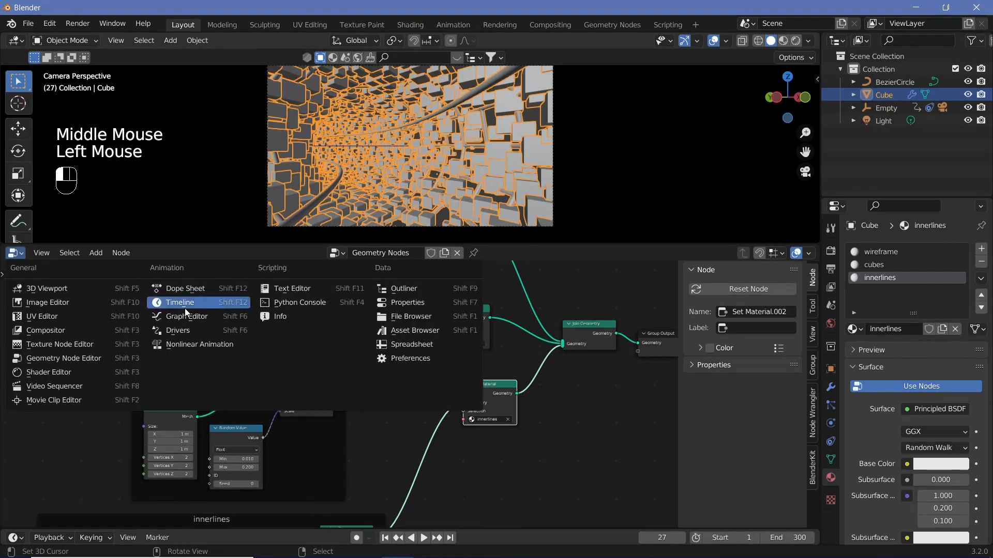
left_click(63, 372)
middle_click_drag(609, 350, 587, 500)
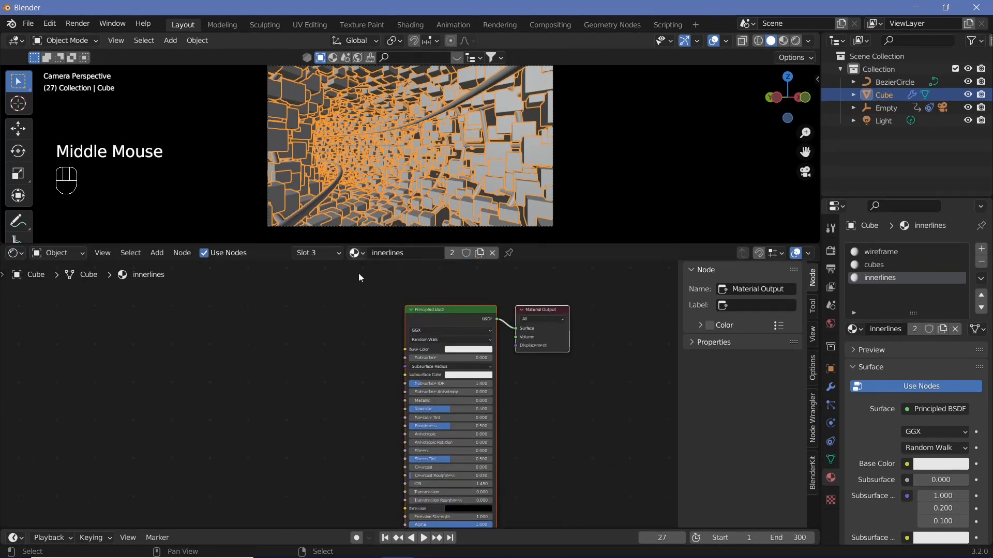
left_click(796, 41)
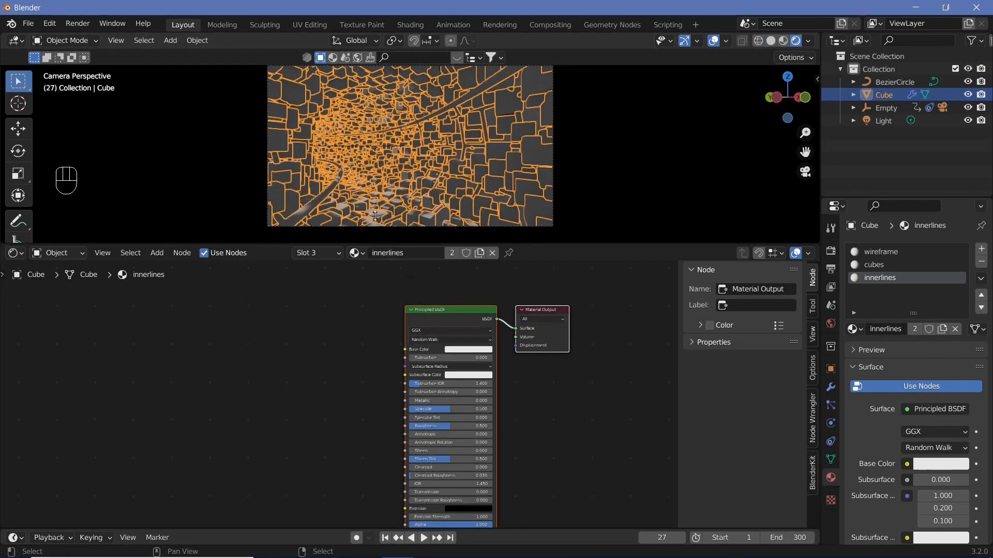
- Set the world background colour to black (value 0.000) and delete the Light object
left_click(830, 325)
left_click(941, 339)
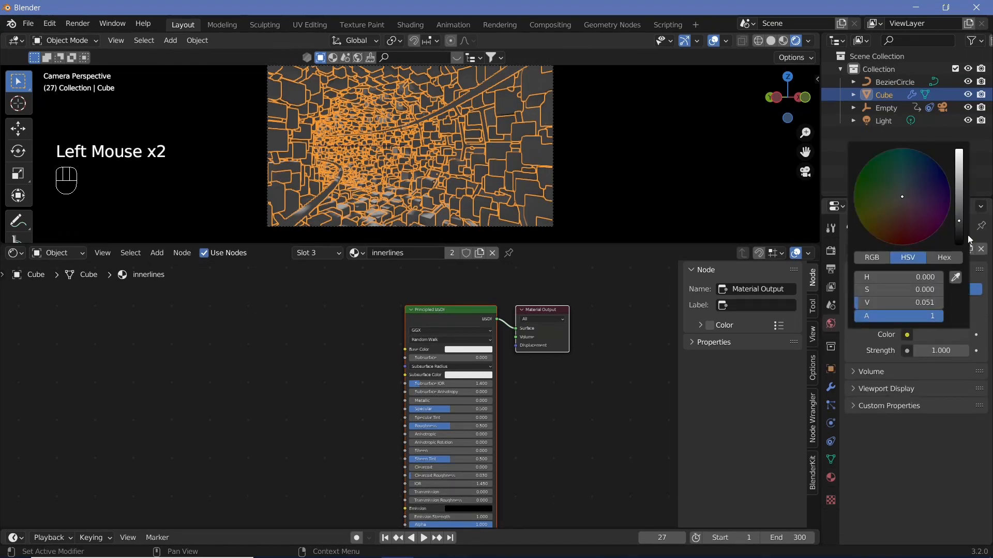
left_click_drag(956, 226, 956, 246)
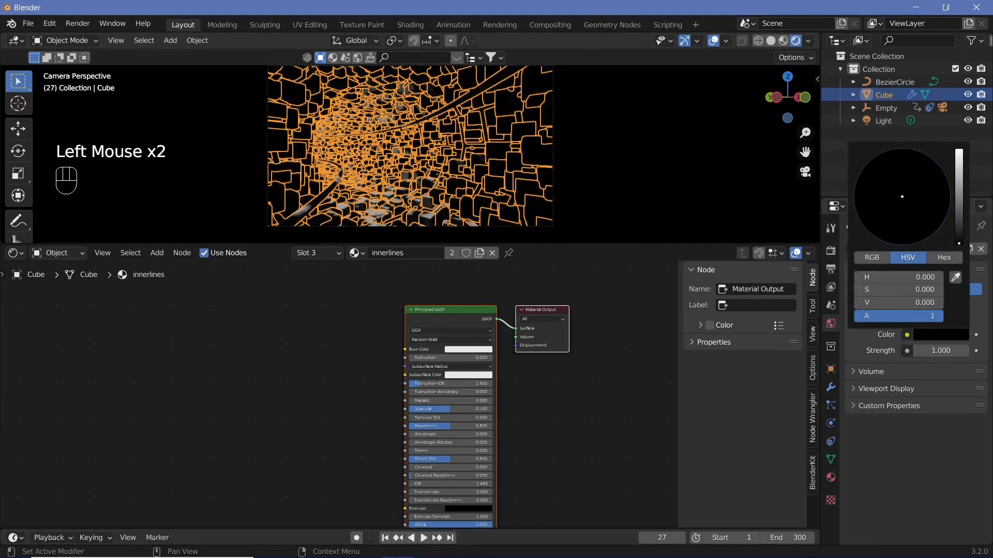
left_click(886, 123)
key("Delete")
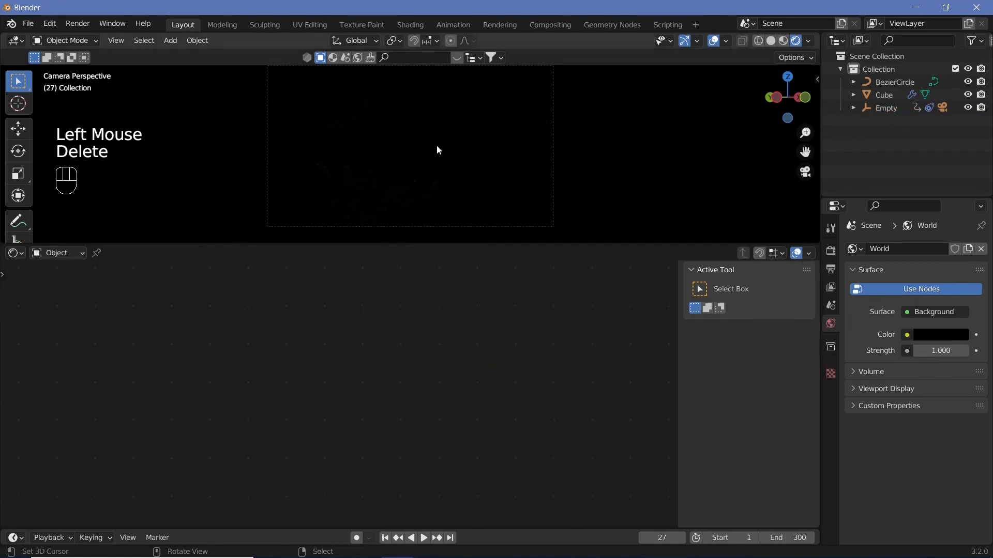
- Replace the Principled BSDF in the Cube's innerlines material with an Emission node connected to the Material Output surface
right_click(487, 164)
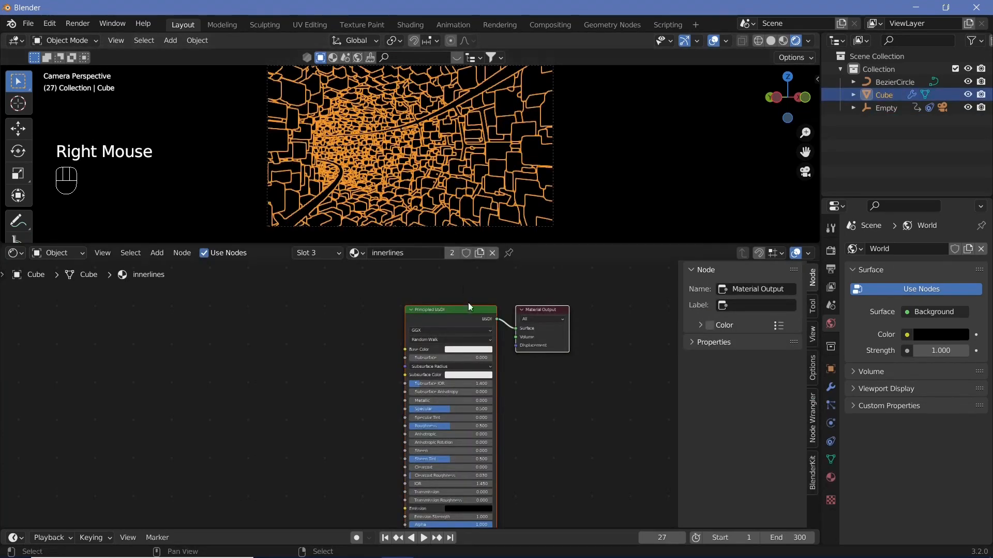
middle_click_drag(527, 404, 594, 373)
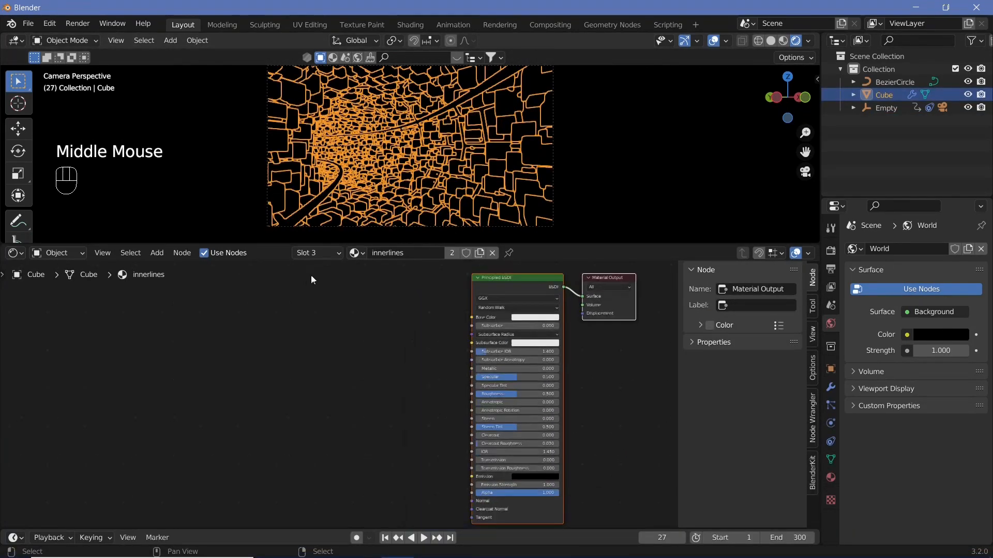
left_click(494, 287)
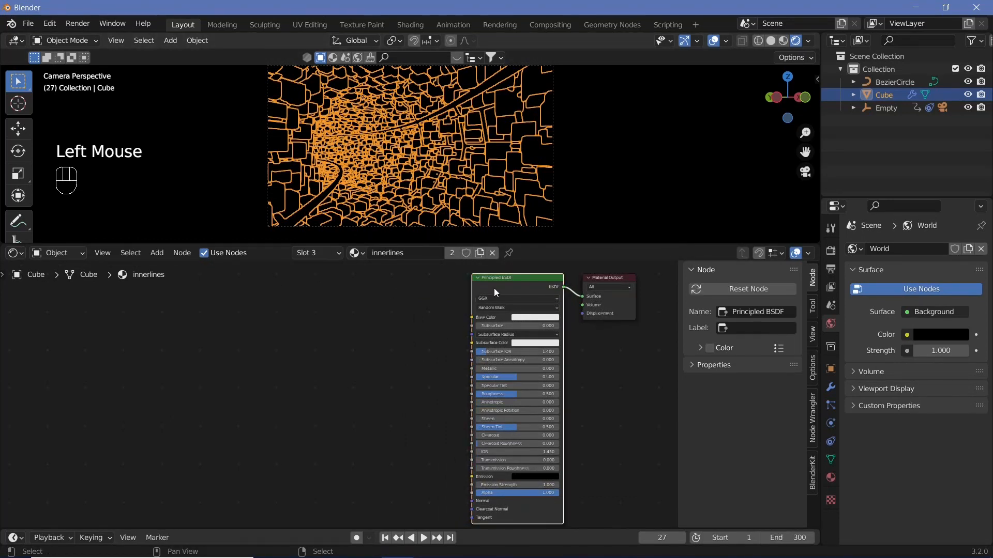
key("x")
key("shift+a")
left_click(485, 306)
type("emiss")
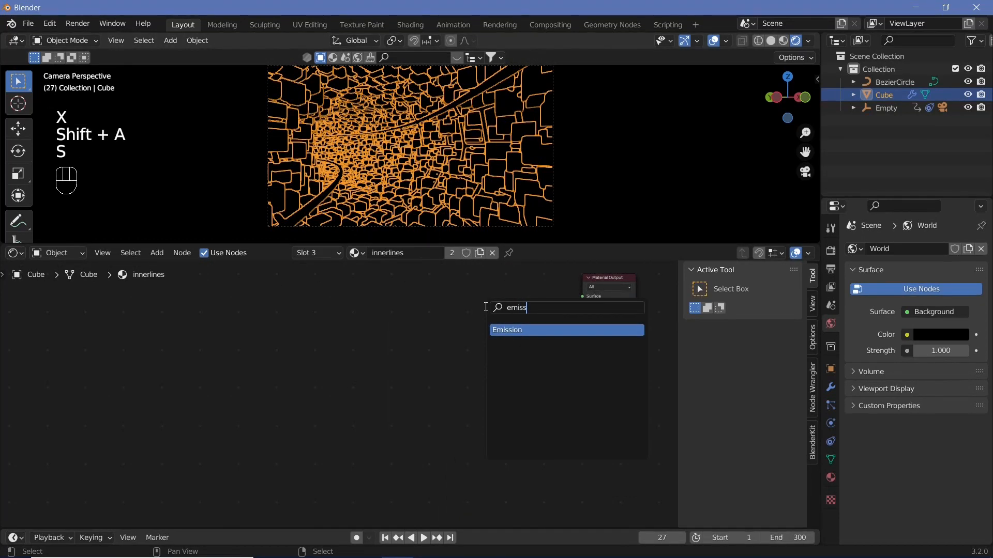
key("Return")
left_click_drag(501, 309, 585, 300)
- Set the strength of the innerlines Emission node to 40
scroll(512, 372, "up", 3)
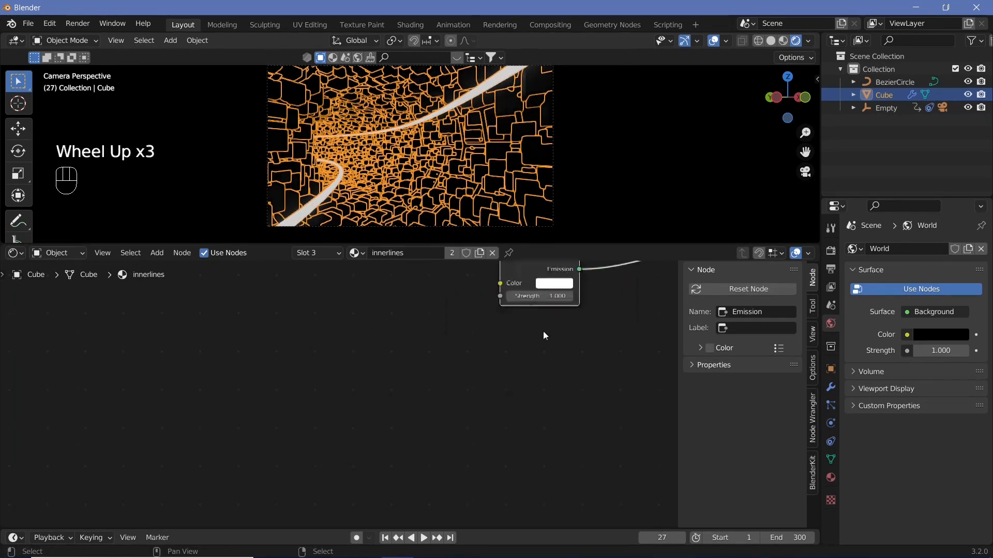
left_click(550, 299)
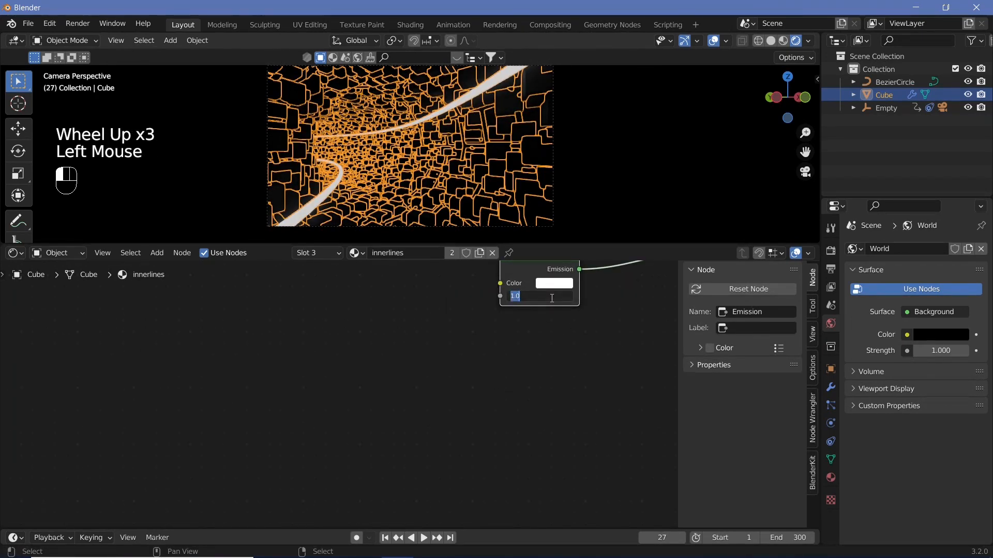
type("40")
key("Return")
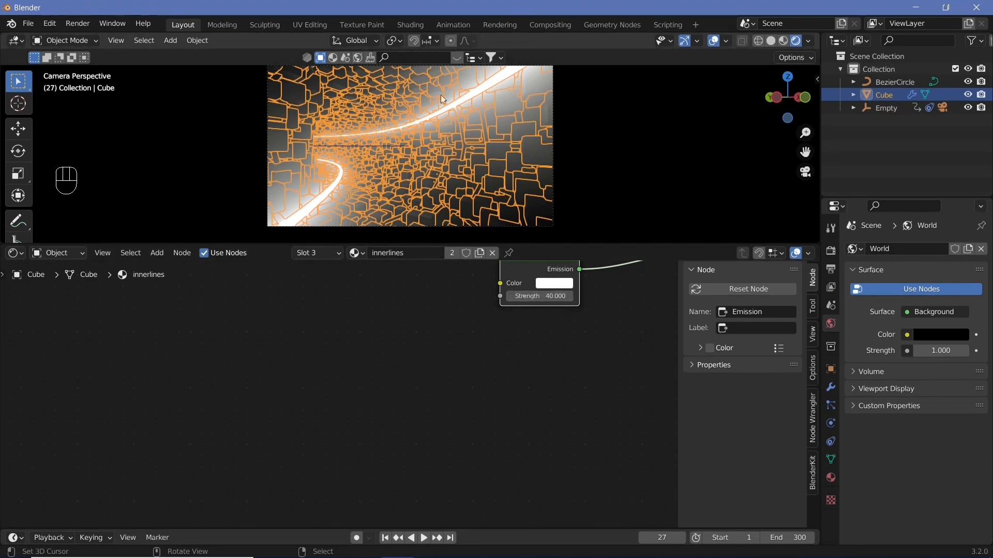
- Add a Layer Weight node to the innerlines material, before the Emission node
middle_click_drag(428, 268, 457, 311)
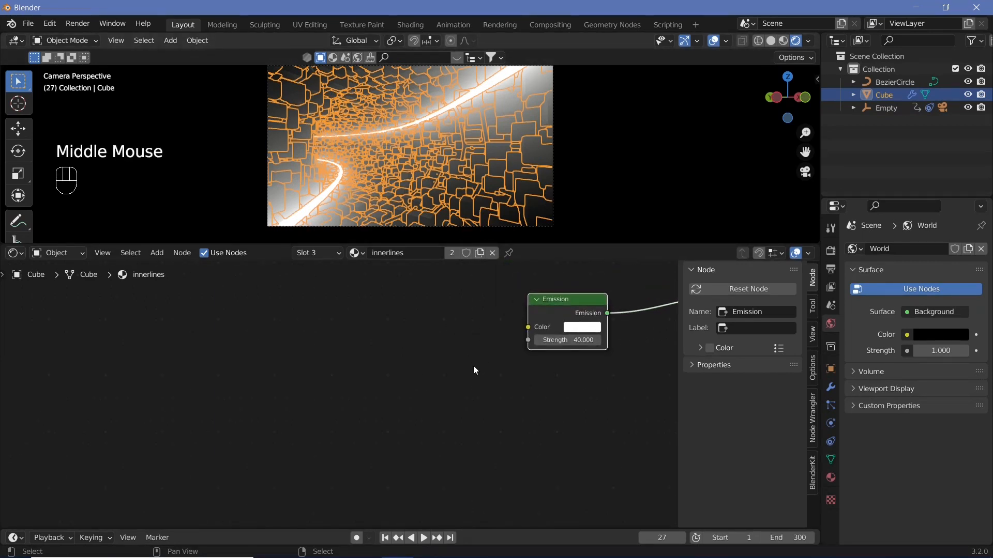
key("shift+a")
left_click(460, 362)
type("layer")
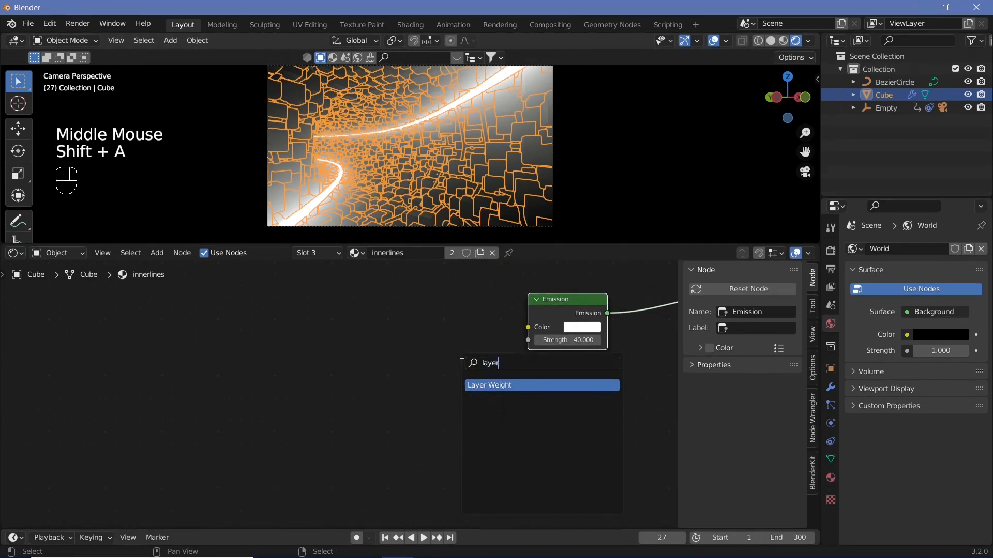
key("Return")
left_click(371, 356)
- Add a ColorRamp node, connecting Layer Weight's Facing to its Fac and its Color to the Emission color
key("shift+a")
left_click(444, 356)
type("colo")
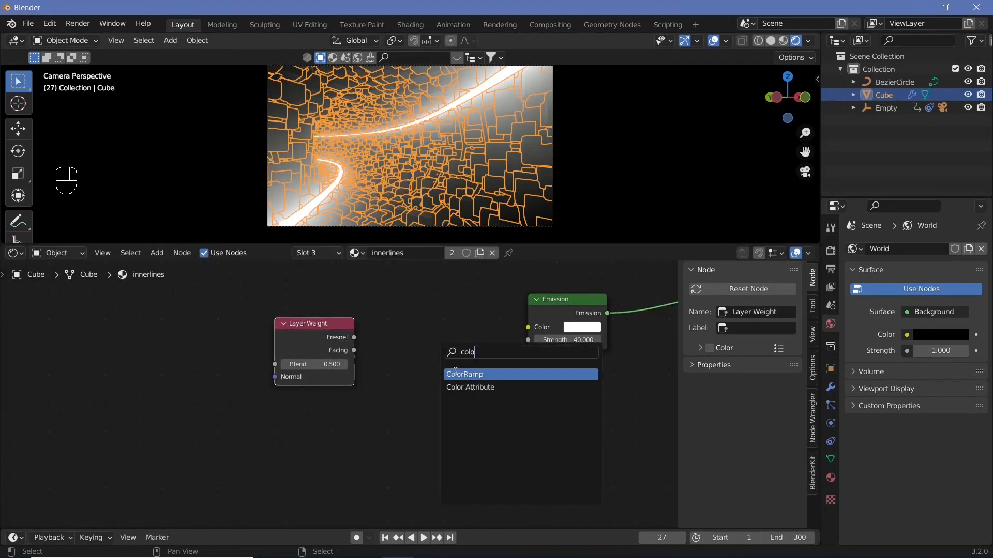
key("Return")
left_click(364, 347)
left_click_drag(355, 351, 379, 401)
left_click_drag(505, 310, 527, 327)
- Change the ColorRamp's white stop to cyan and move its black stop to about the middle of the ramp
left_click(489, 364)
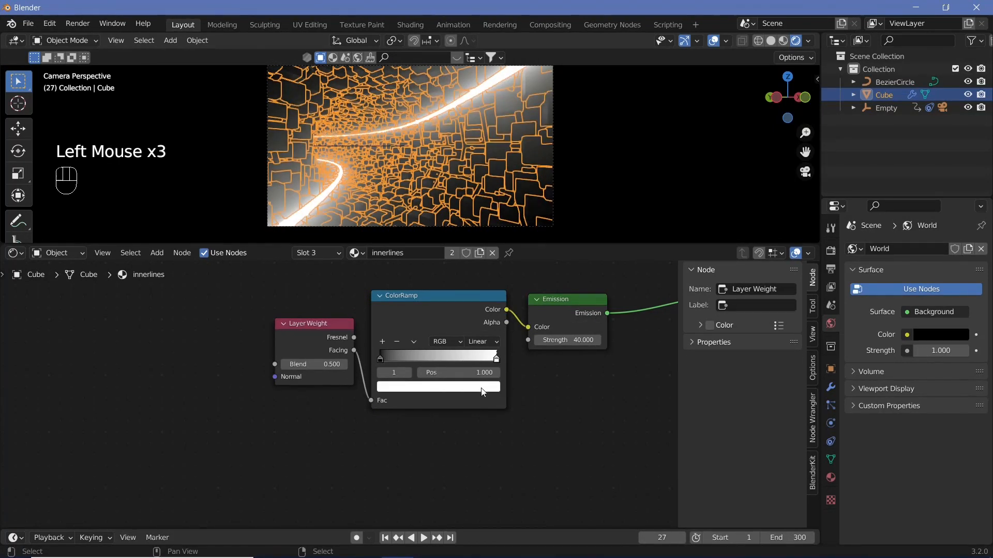
left_click(481, 391)
left_click(424, 244)
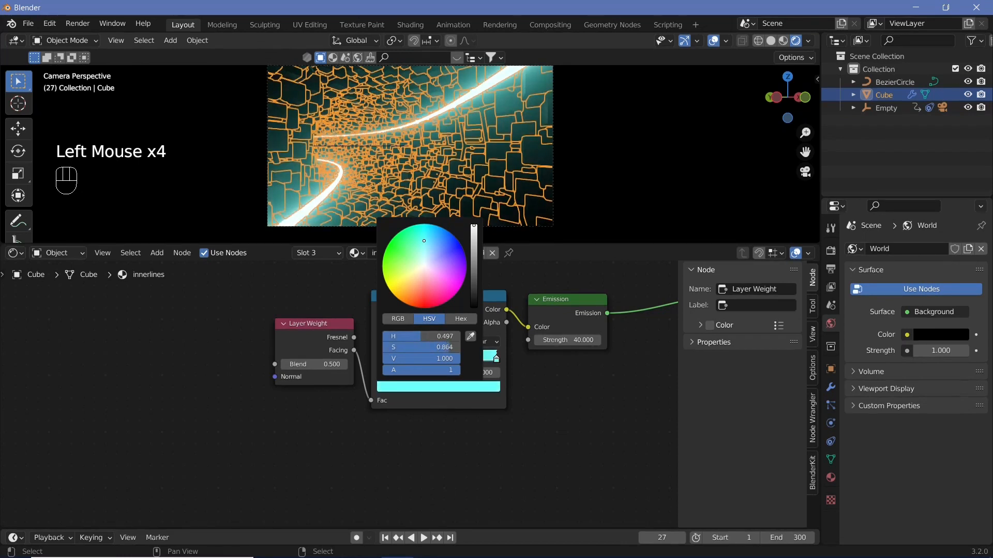
left_click_drag(424, 240, 425, 239)
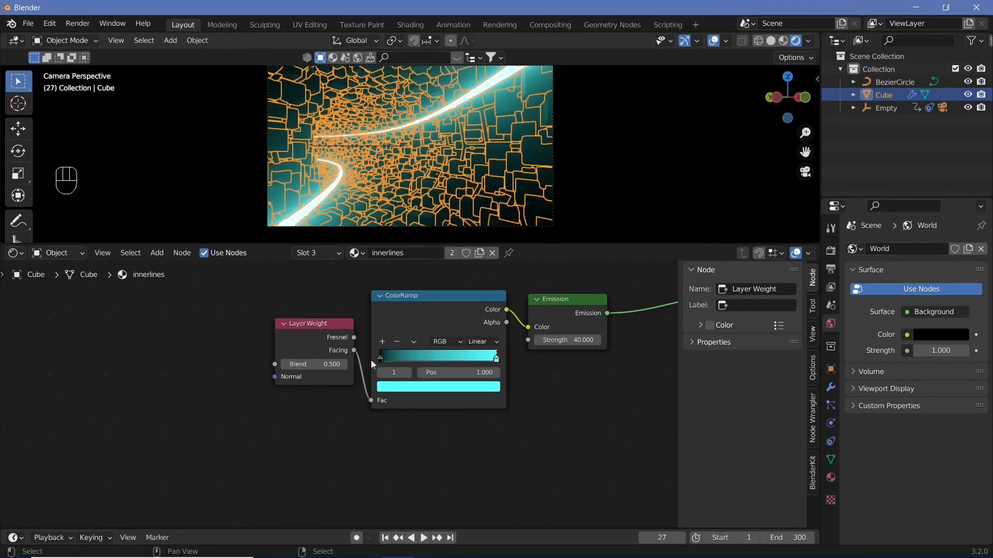
left_click_drag(383, 361, 437, 359)
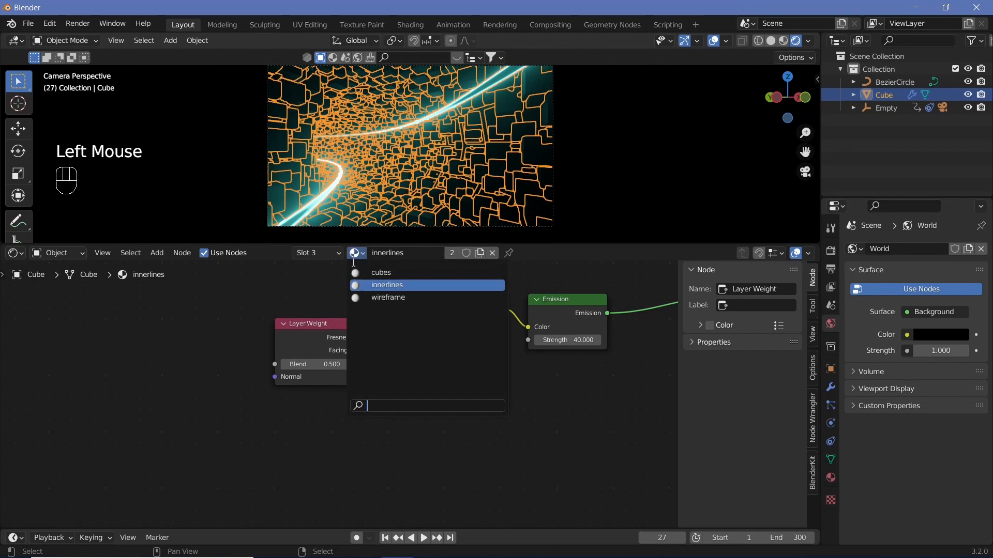
- Bring up the cubes material in the Shader Editor and set its Principled BSDF Metallic to 0.927
left_click(381, 273)
middle_click_drag(332, 348, 433, 389)
left_click_drag(551, 408, 615, 408)
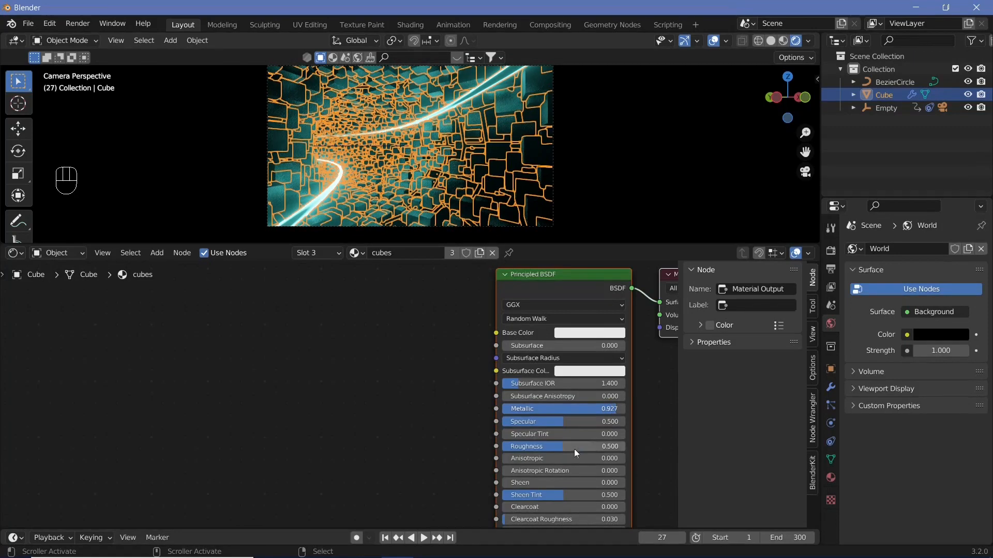
- Add a Voronoi Texture node to the cubes material and hide the viewport overlays
middle_click_drag(374, 443, 452, 413, "shift")
key("shift+a")
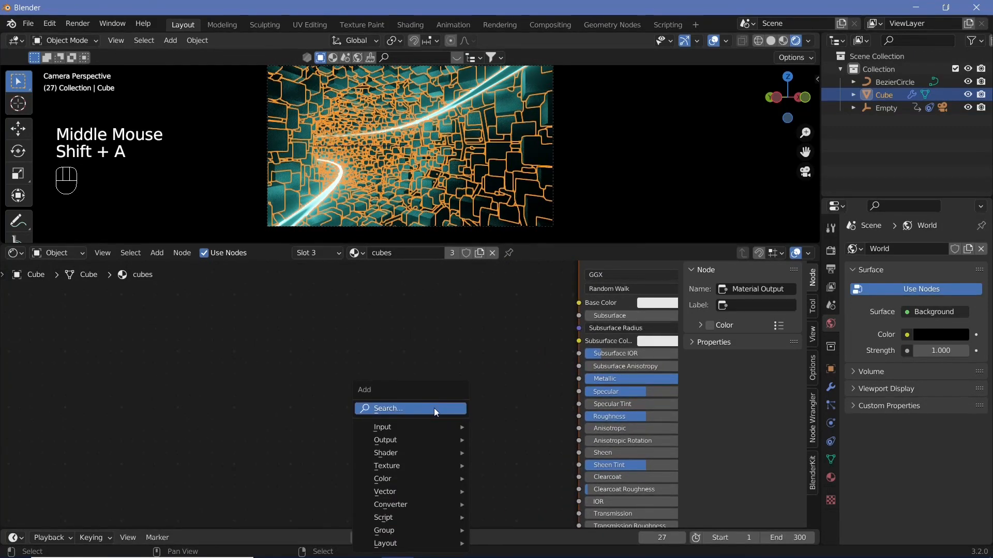
left_click(434, 409)
type("vor")
key("Return")
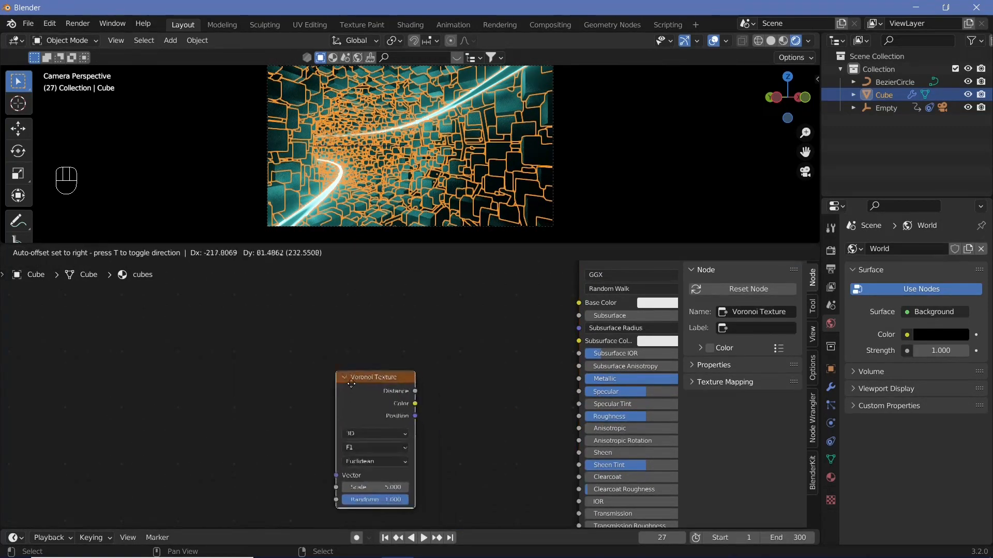
left_click(347, 373)
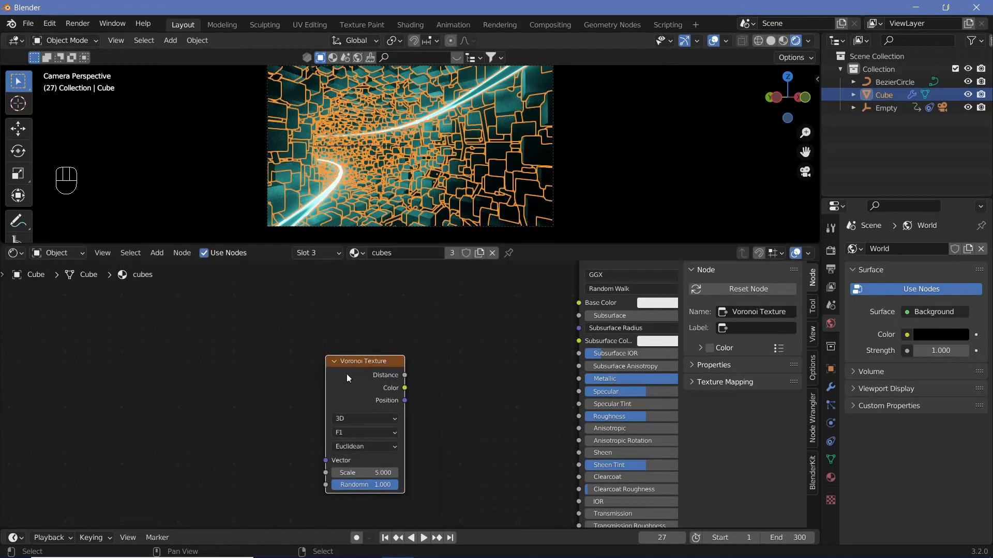
left_click(712, 42)
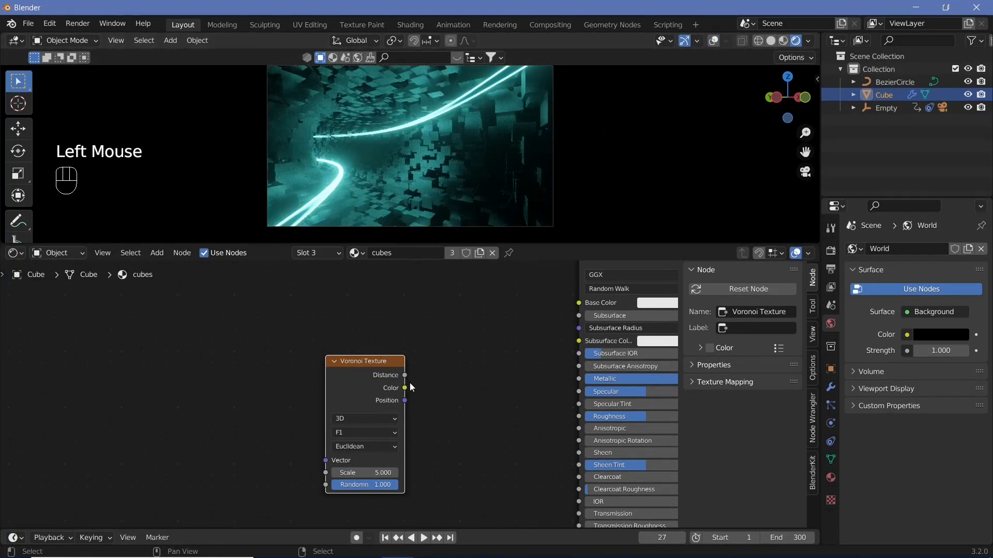
- Add a ColorRamp to the cubes material, linking Voronoi Color to its Fac and its Color to the Principled BSDF Roughness
key("shift+a")
type("colo")
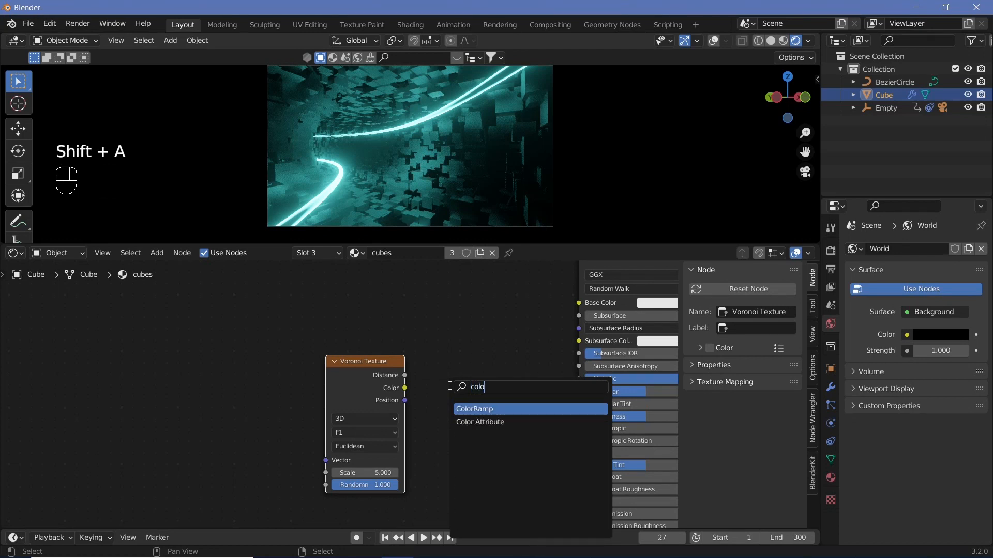
left_click_drag(371, 392, 416, 453)
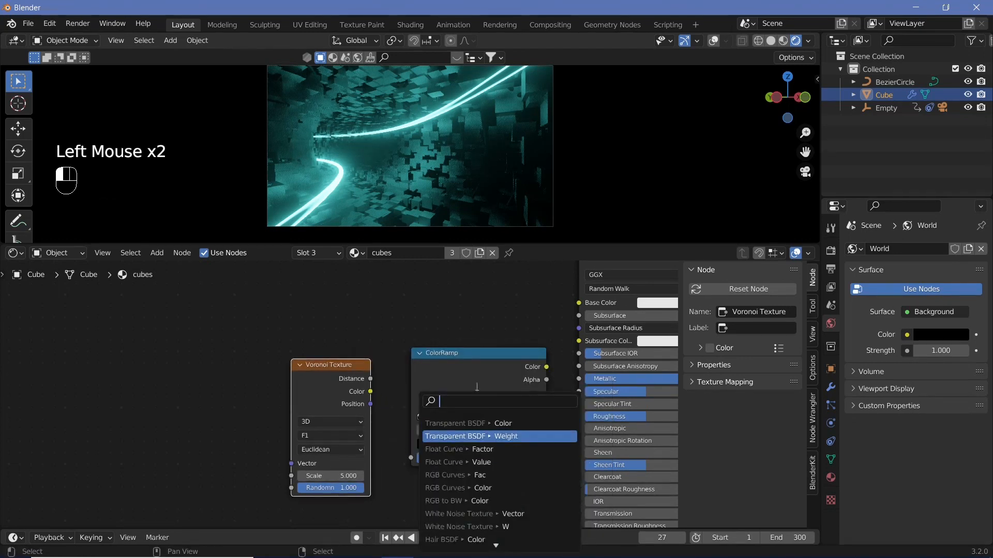
left_click_drag(370, 391, 411, 458)
left_click_drag(547, 368, 579, 416)
middle_click_drag(541, 421, 497, 414)
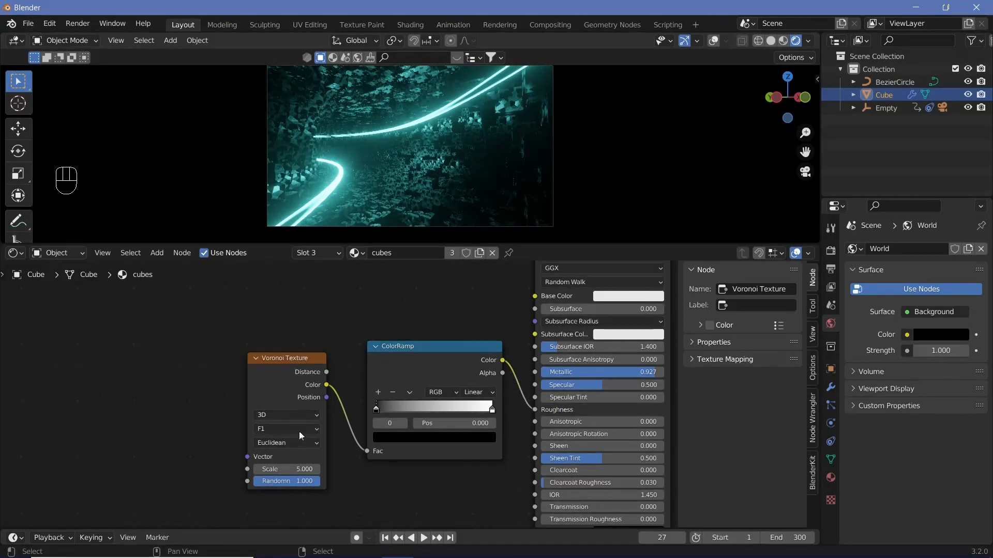
- Set the cubes material's Voronoi Texture to the Chebychev distance metric with a Scale of 2.660
scroll(330, 455, "up", 2)
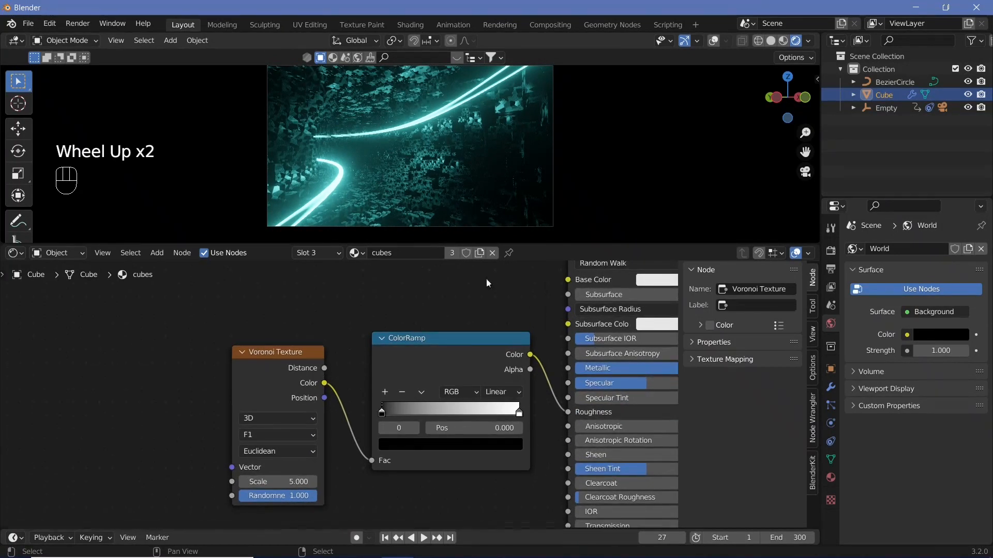
left_click(282, 454)
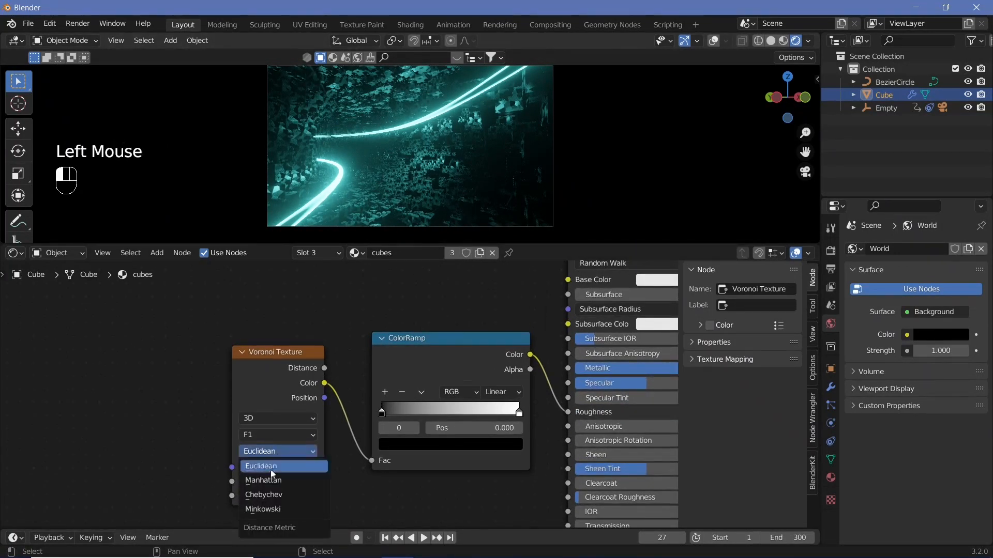
left_click(265, 495)
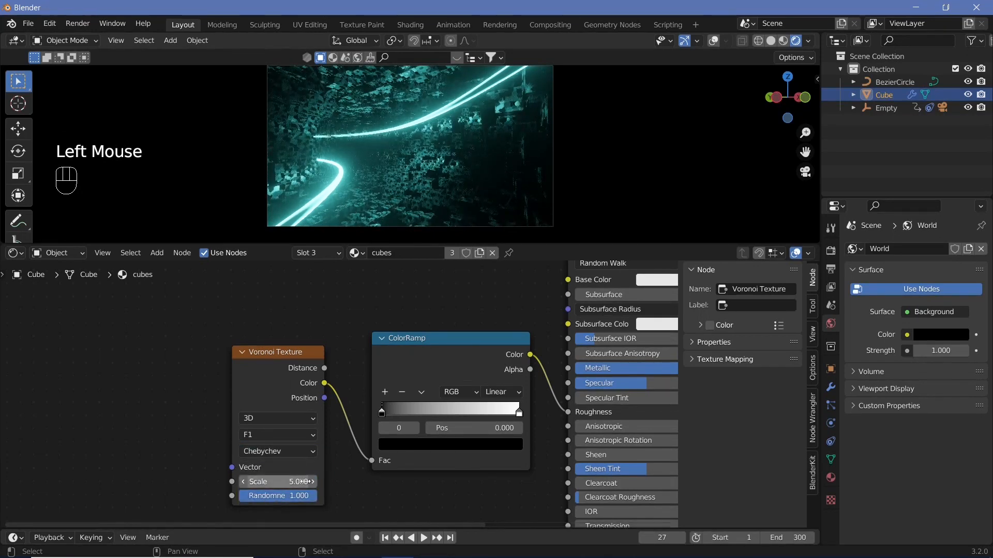
middle_click_drag(320, 458, 349, 433)
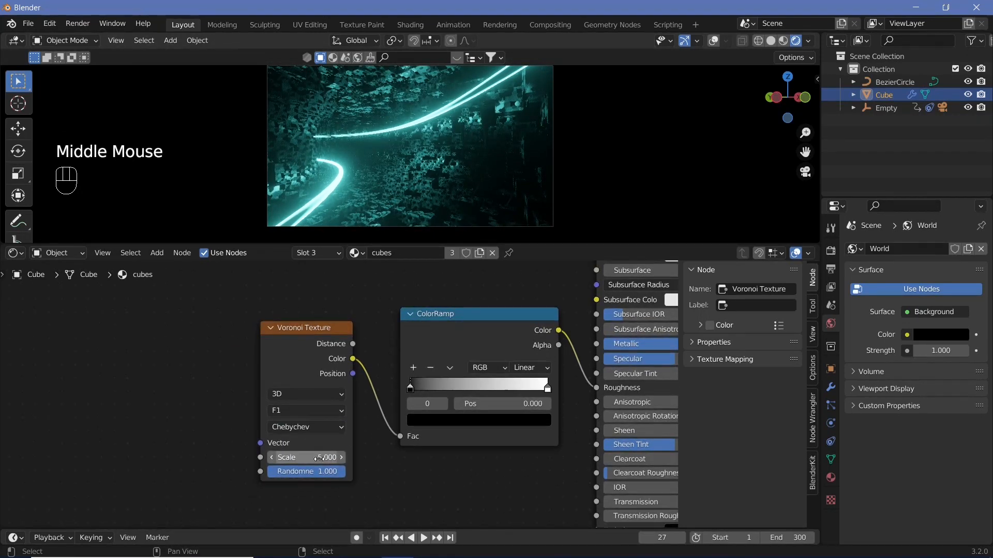
left_click_drag(310, 458, 280, 457, "shift")
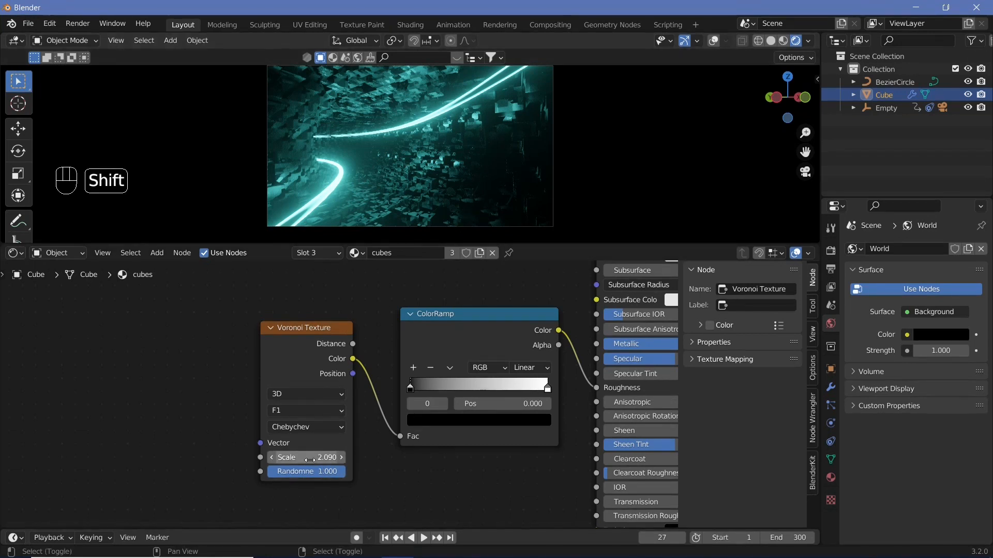
left_click_drag(325, 458, 344, 458, "shift")
- Add Texture Coordinate and Mapping nodes to the Voronoi Texture and link the Object coordinates to the Mapping Vector
left_click(308, 348)
middle_click_drag(308, 348, 402, 330)
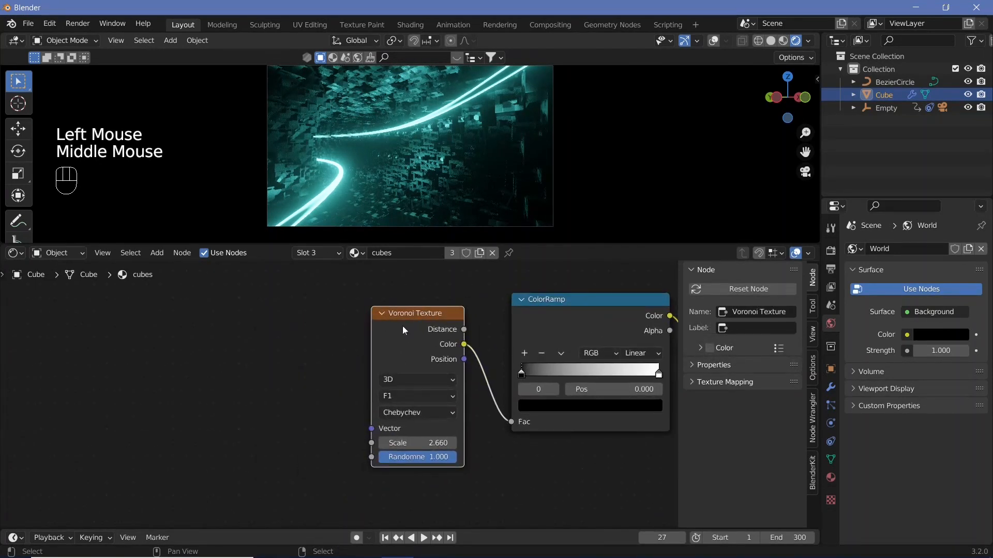
left_click(404, 330)
key("ctrl+t")
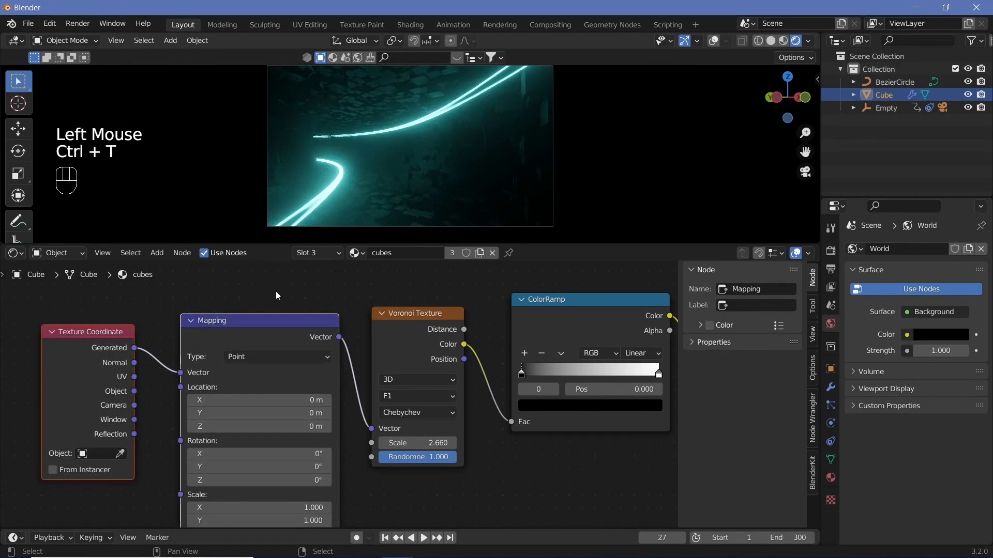
middle_click_drag(278, 313, 291, 312, "shift")
left_click(203, 329)
left_click(120, 346)
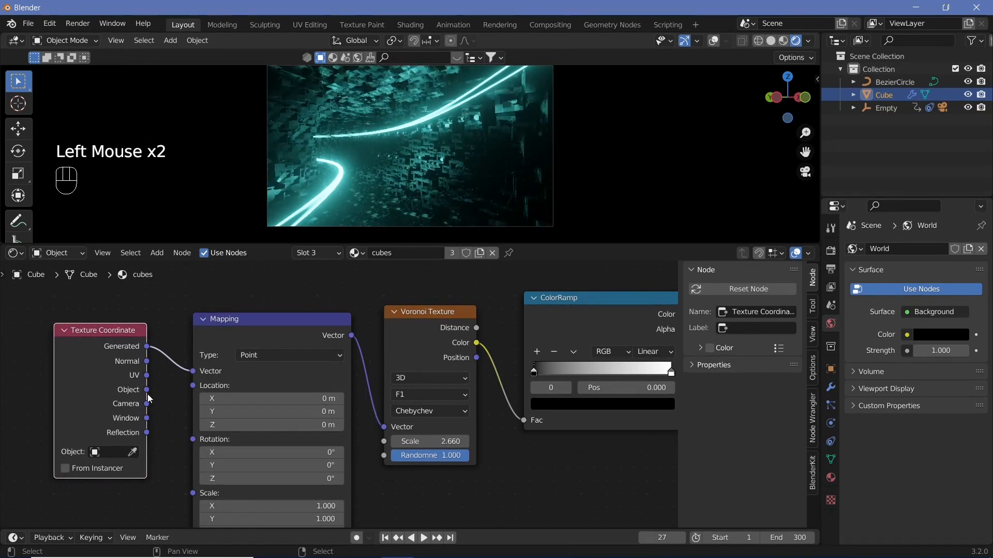
left_click_drag(147, 392, 194, 377)
left_click_drag(212, 430, 209, 425)
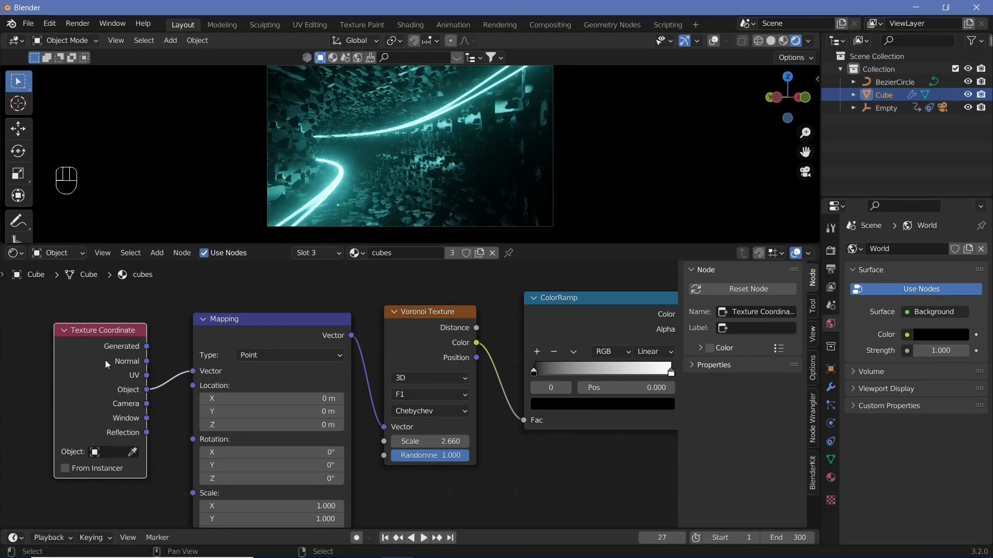
- Add an Object Info node to the cubes material and place it below the Texture Coordinate node
left_click(107, 365)
middle_click_drag(107, 365, 183, 284)
key("shift+a")
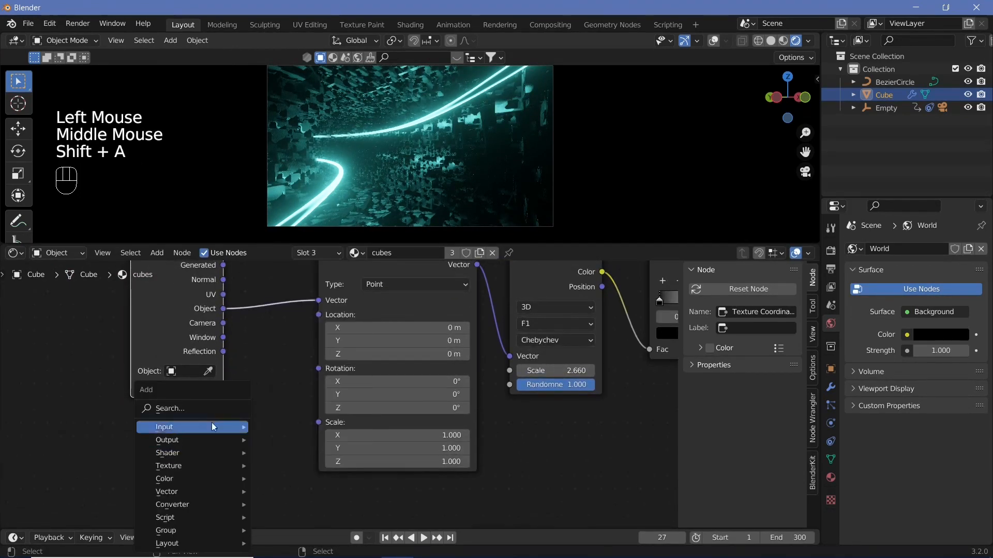
left_click(206, 408)
type("o")
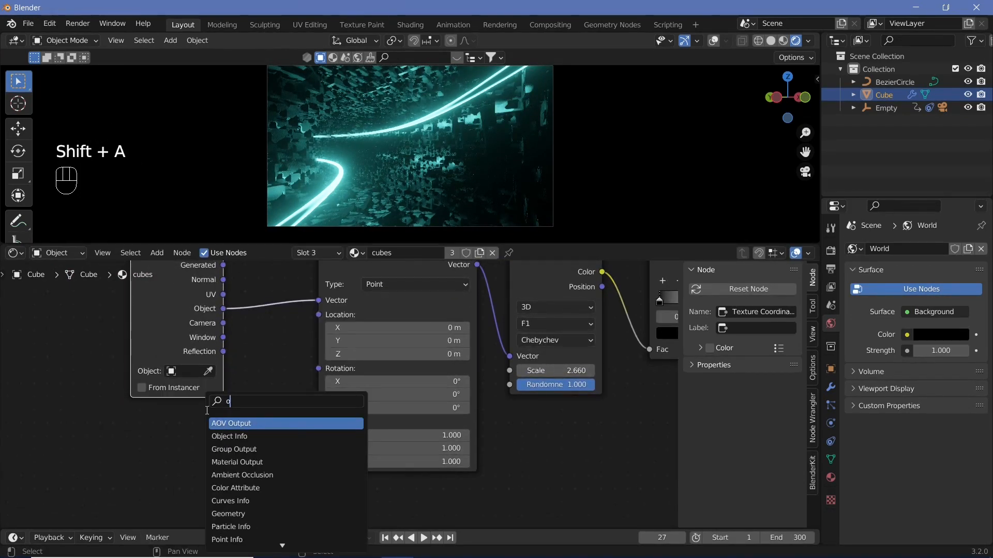
left_click(223, 436)
left_click(146, 448)
middle_click_drag(212, 439, 187, 374)
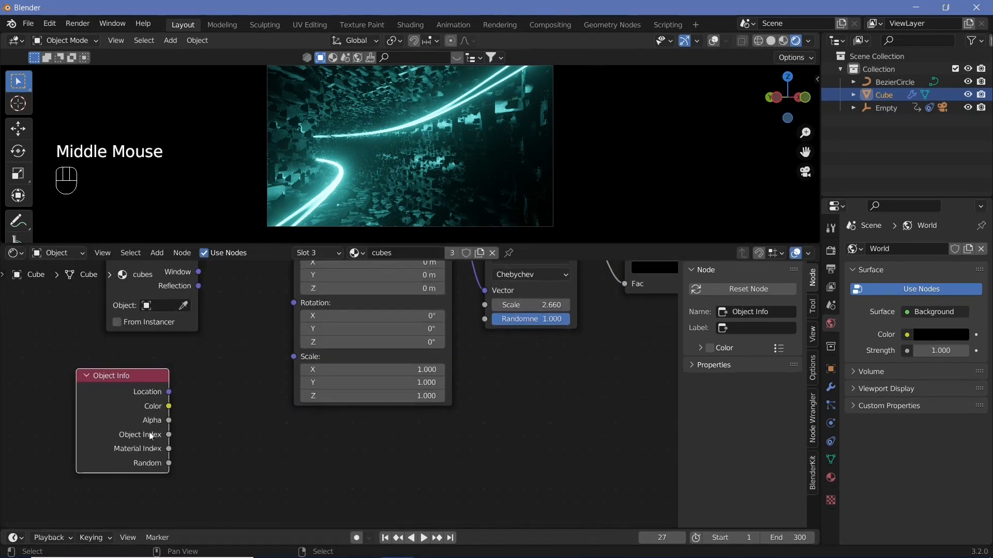
left_click_drag(151, 436, 119, 432)
- Add a Math node beside Object Info and set its operation to Multiply
key("shift+a")
left_click(203, 402)
type("math")
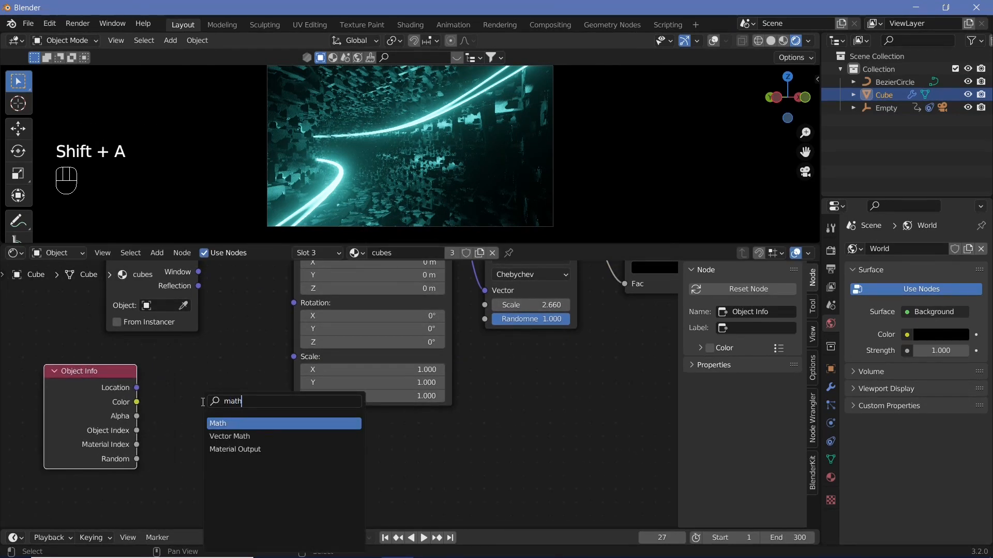
key("Return")
left_click(200, 413)
left_click(200, 413)
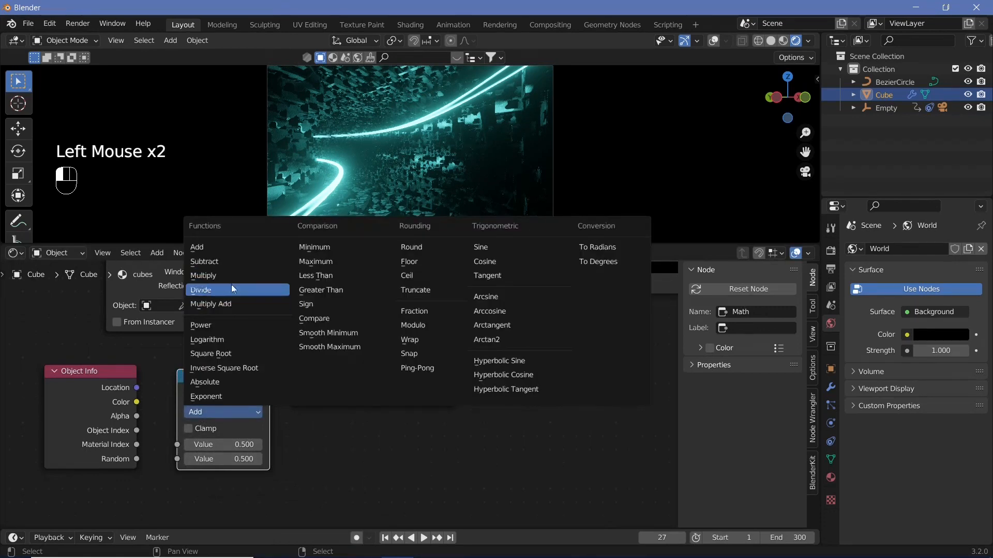
left_click(231, 277)
- Multiply Object Info Location by 10 in the Math node and link its result to the Mapping Location
mouse_move(137, 459)
left_mouse_down()
mouse_move(162, 448)
mouse_move(145, 458)
left_mouse_up()
left_click_drag(138, 388, 176, 445)
double_click(227, 459)
type("5")
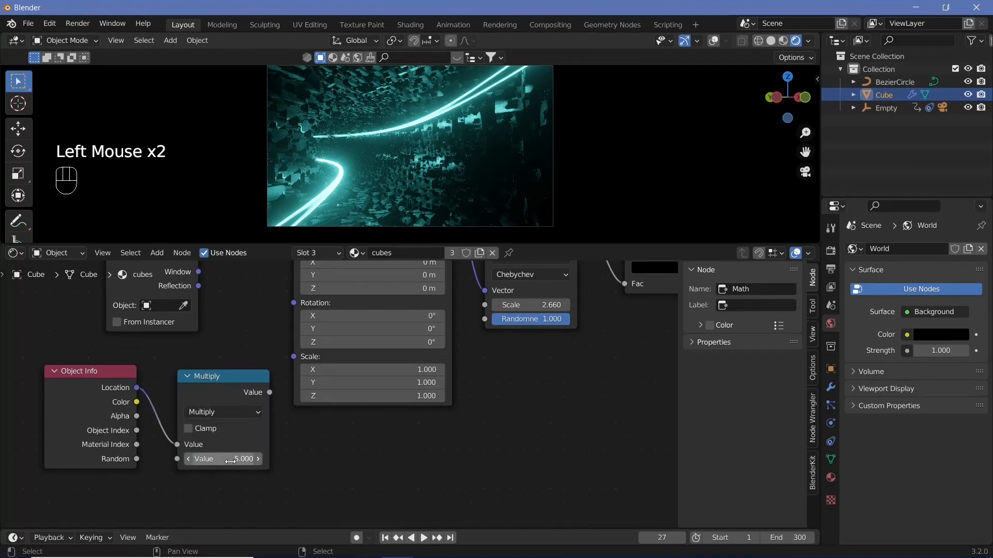
key("Return")
left_click(230, 459)
type("100")
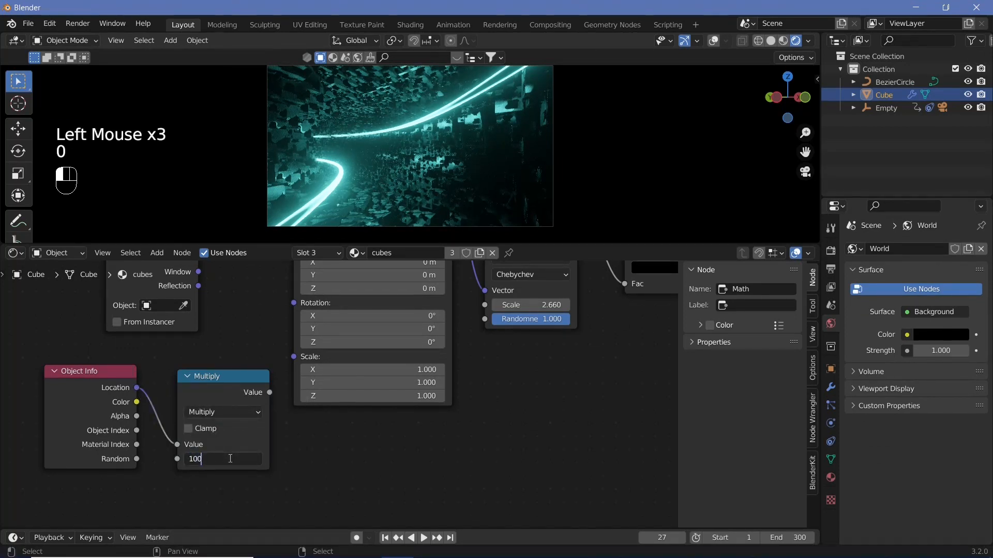
key("BackSpace")
key("Return")
left_click_drag(233, 387, 293, 323)
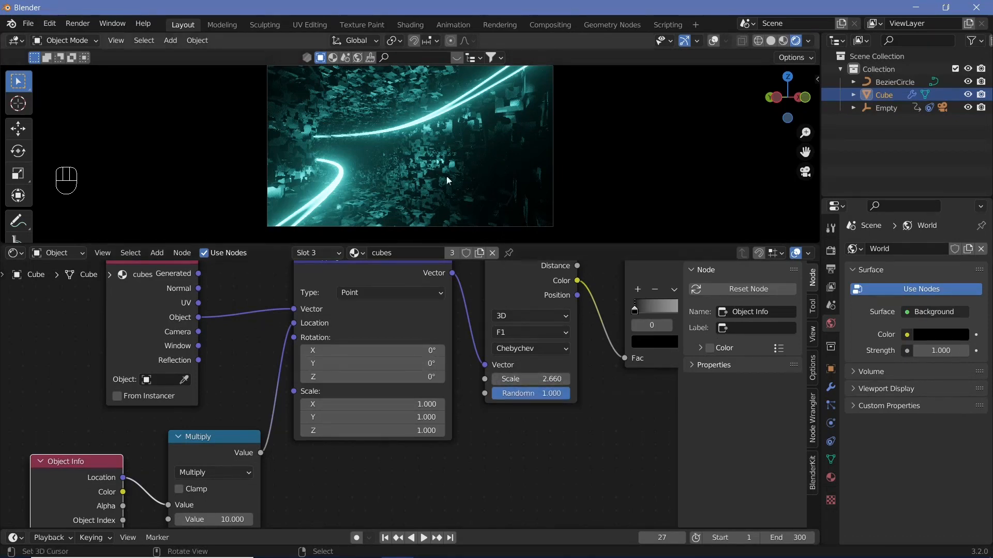
- Move the roughness ColorRamp's black stop to position 0.145 and its white stop to 0.927
middle_click_drag(582, 407, 473, 354)
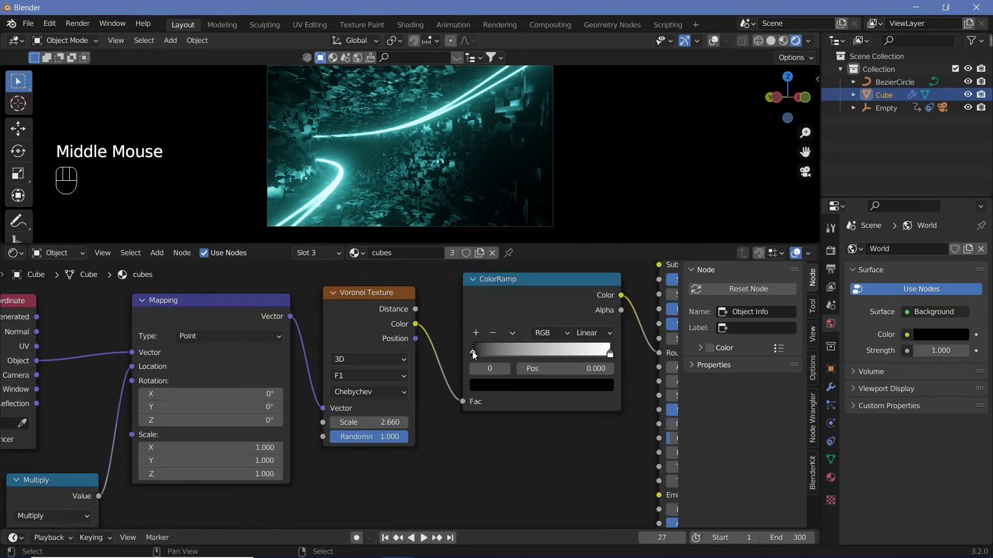
left_click_drag(472, 354, 492, 355)
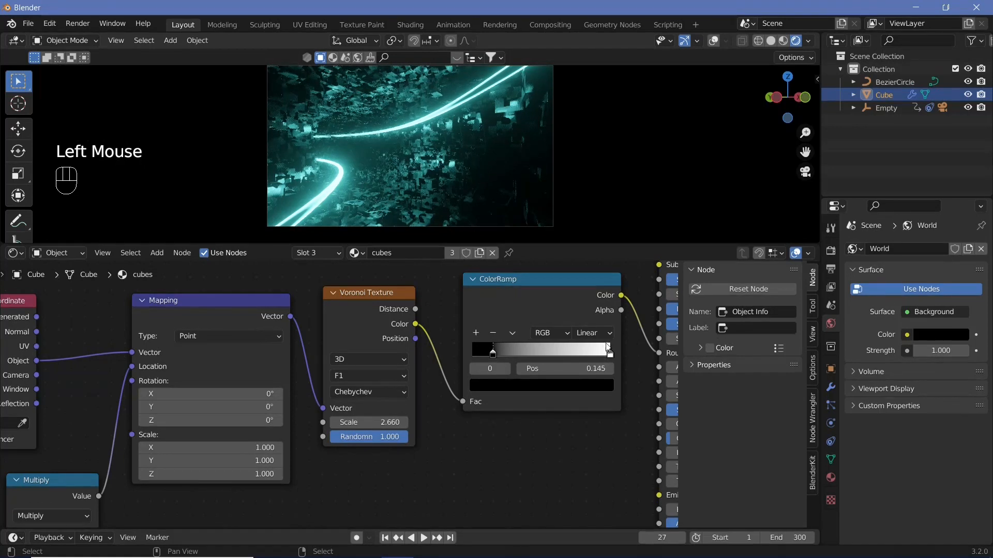
left_click_drag(610, 355, 592, 358)
- Slightly dim the roughness ColorRamp's white stop and raise the black stop's colour value to 0.005
left_click(580, 382)
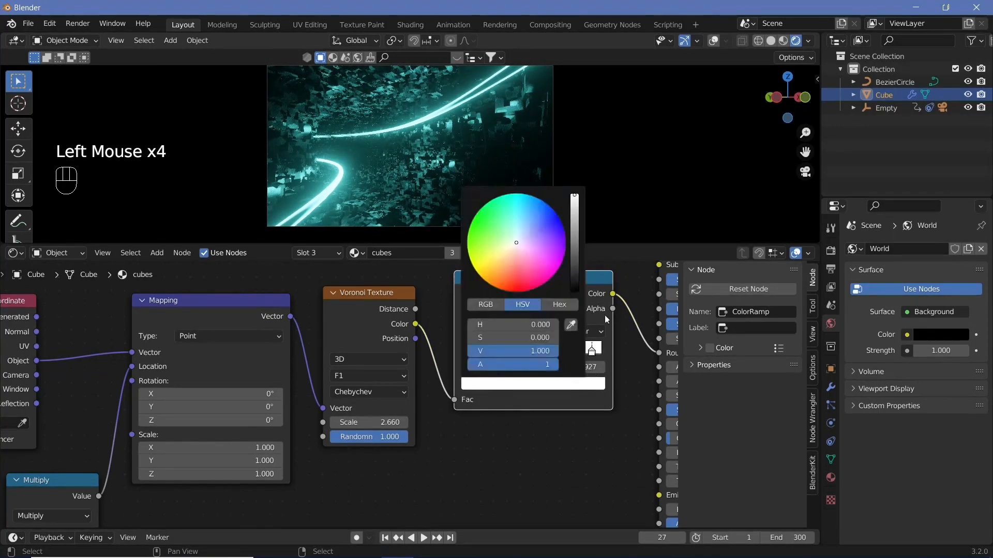
left_click(560, 384)
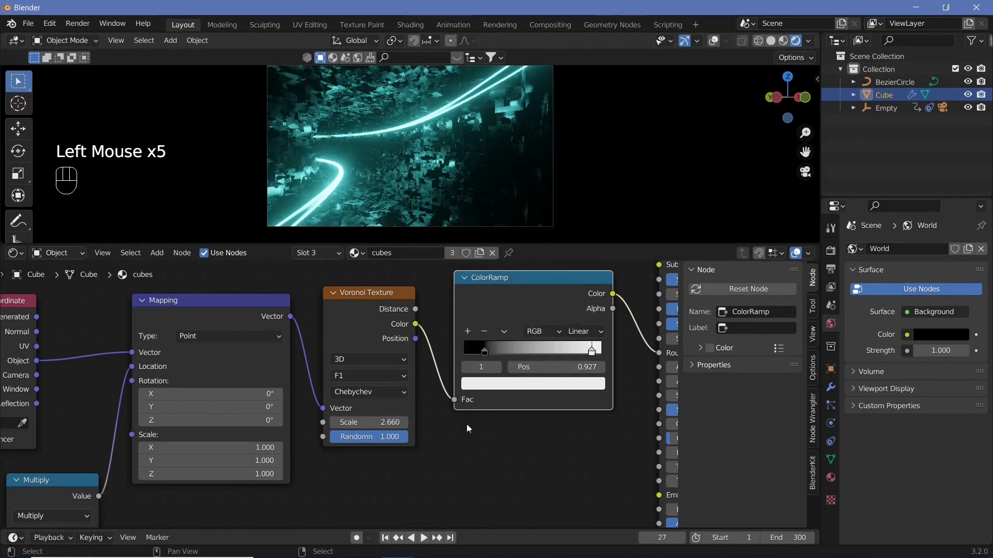
left_click(485, 353)
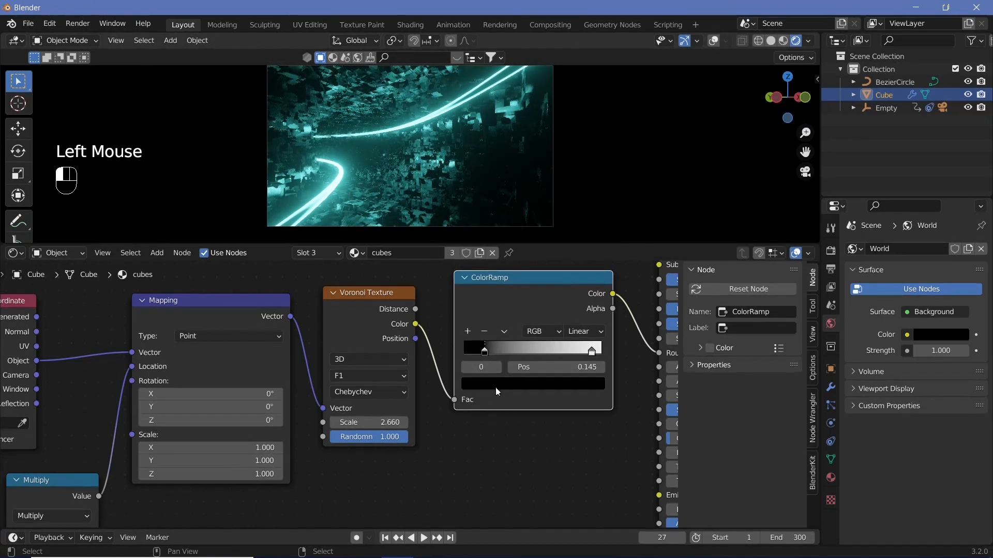
left_click(538, 384)
left_click_drag(574, 290, 574, 286)
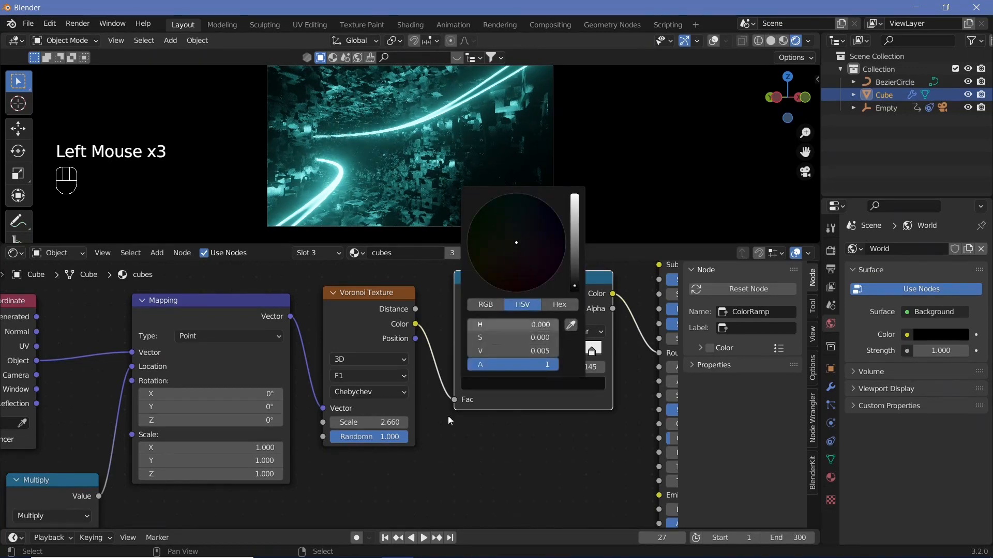
- Add a Noise Texture node to the cubes material in the empty area below the Voronoi Texture
scroll(466, 468, "down", 4)
middle_click_drag(466, 468, 468, 454)
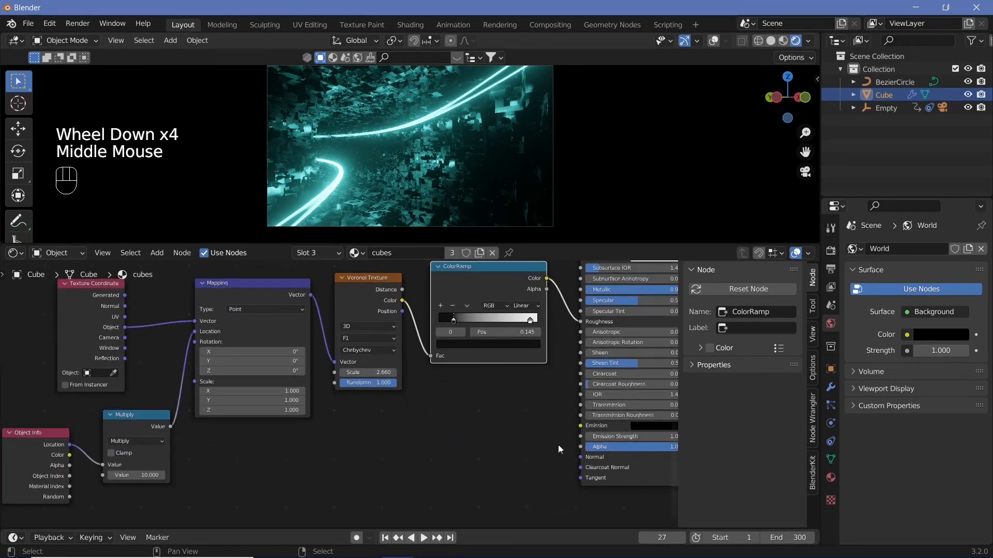
middle_click_drag(332, 496, 416, 442)
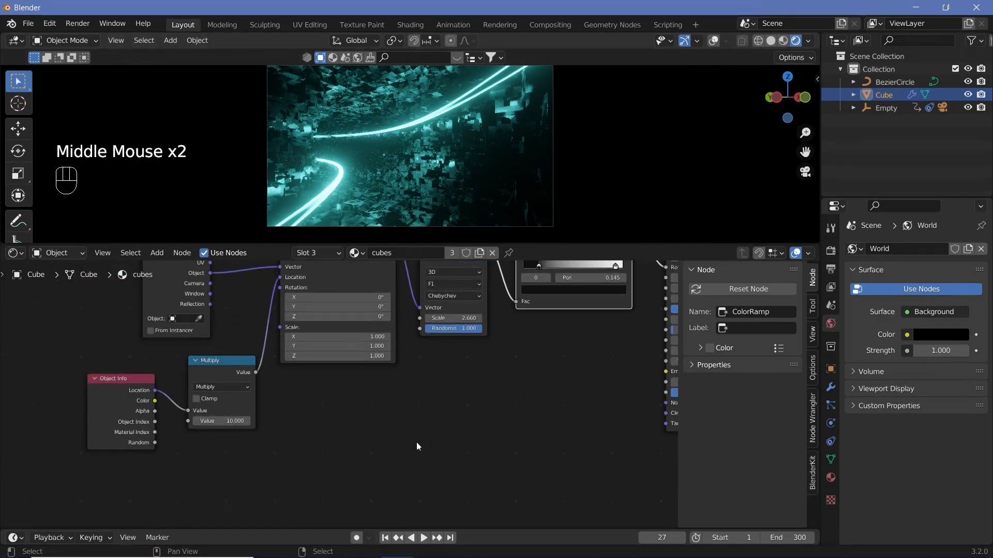
key("shift+a")
left_click(413, 411)
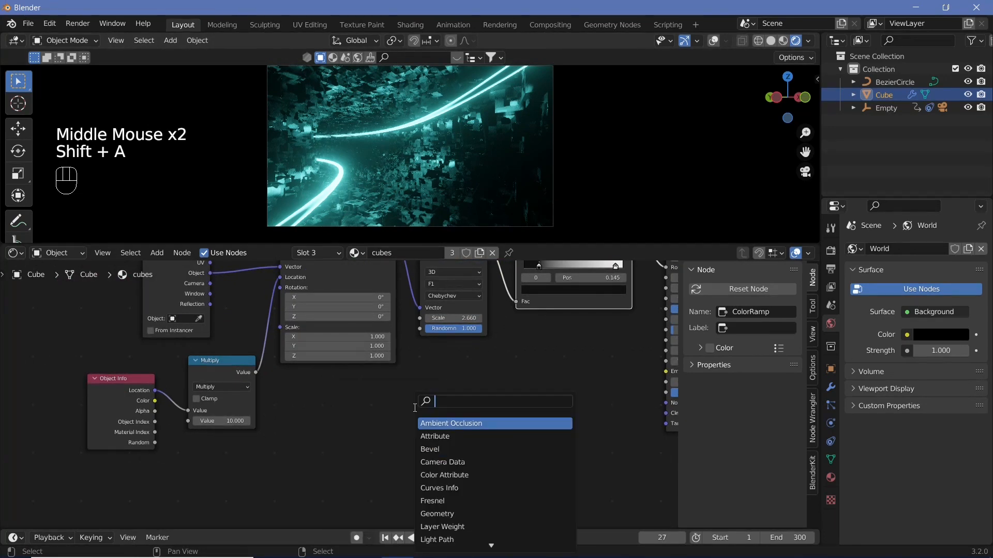
type("noi")
left_click(444, 436)
- Duplicate the Mapping node, place the copy beside the Noise Texture, and link its output to the noise Vector
left_click(349, 278)
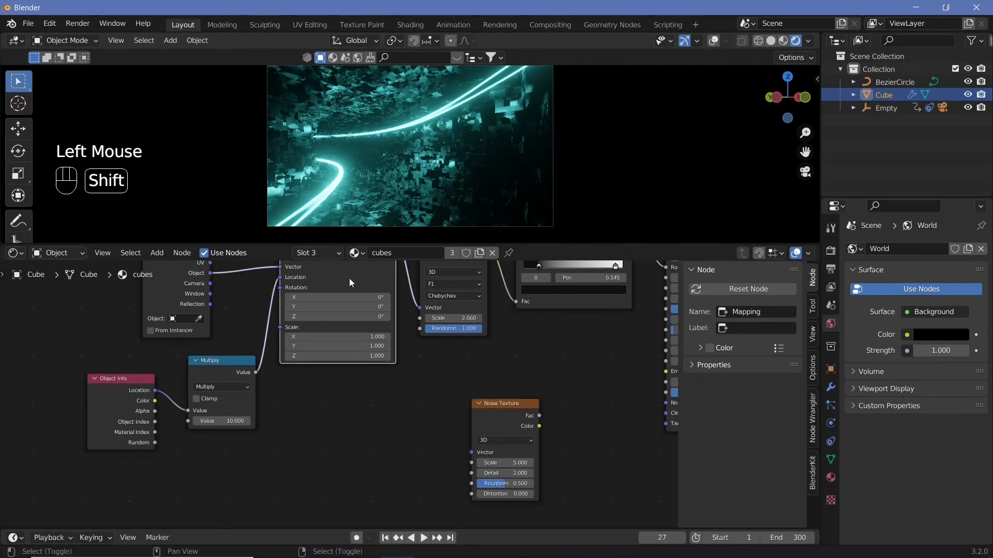
key("shift+d")
left_click(406, 405)
left_click_drag(406, 406, 482, 451)
left_click(497, 411)
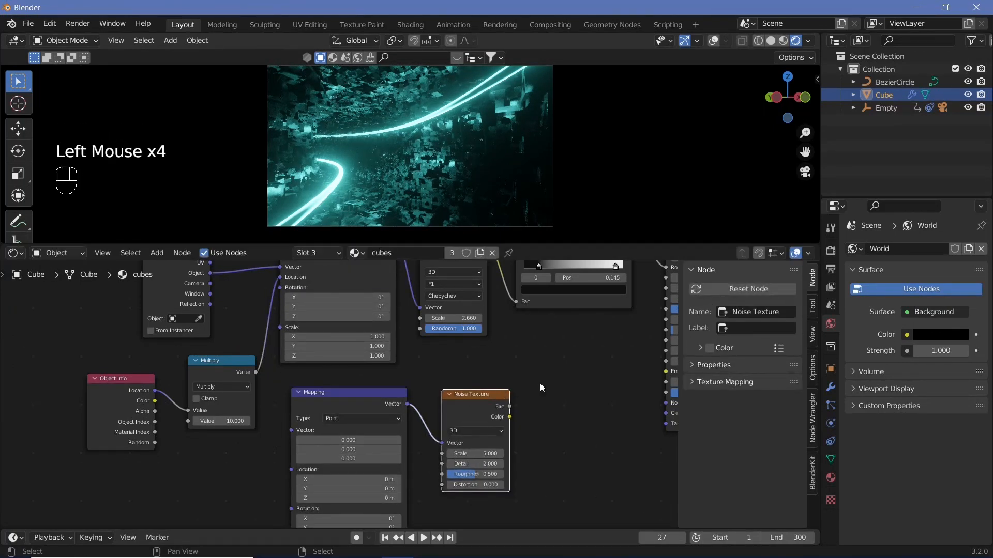
- Add a second ColorRamp after the Noise Texture, with the noise Color feeding its Fac
key("shift+a")
type("co")
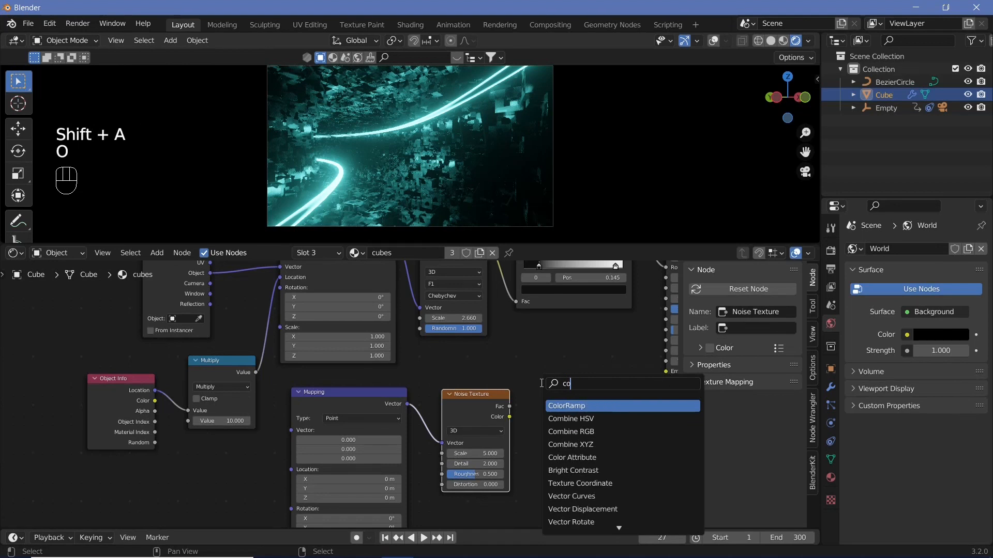
key("Return")
left_click(543, 424)
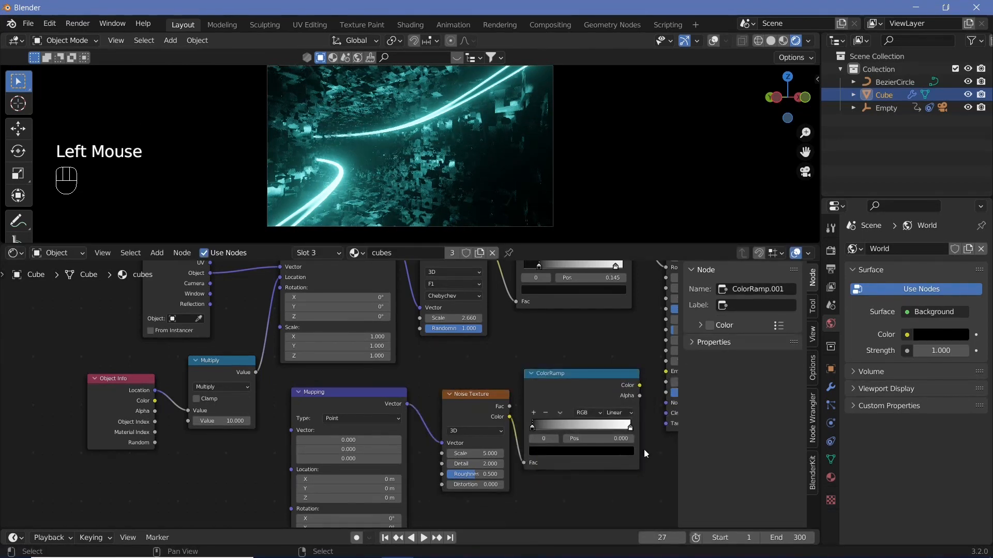
- Move the new ColorRamp's black stop to about the middle and change its white stop to cyan
mouse_move(535, 433)
left_mouse_down()
mouse_move(564, 435)
mouse_move(532, 424)
left_mouse_up()
left_click_drag(534, 421, 586, 432)
left_click(628, 419)
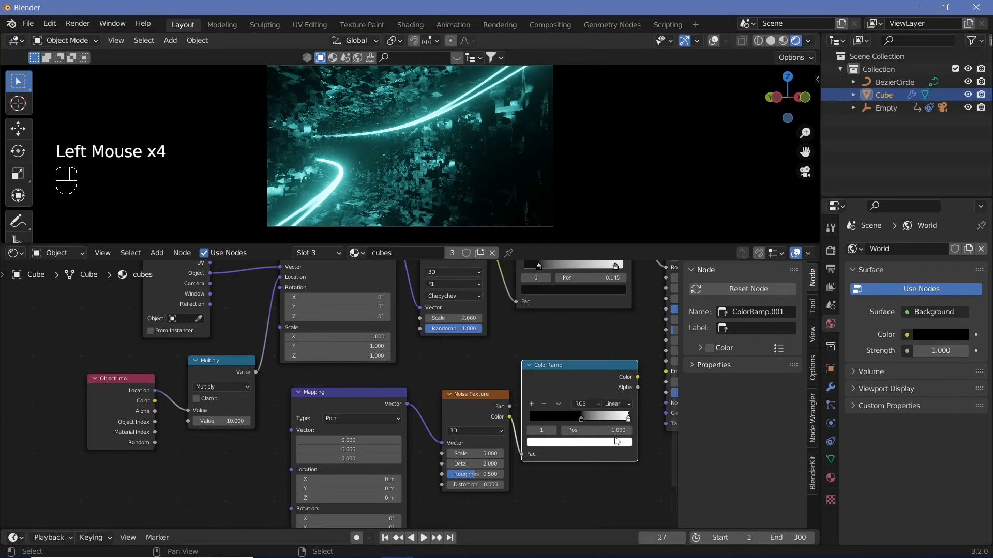
left_click(612, 444)
left_click(567, 318)
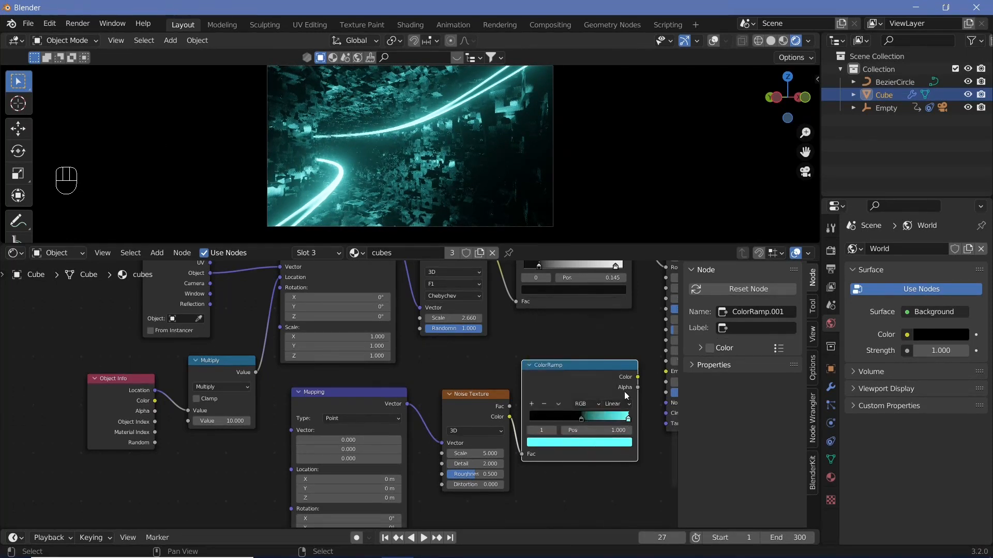
- Link the cyan ColorRamp's Color to the Principled BSDF Emission, and Object Info Random to the duplicated Mapping's Vector
middle_click_drag(638, 375, 585, 387)
left_click_drag(583, 387, 613, 381)
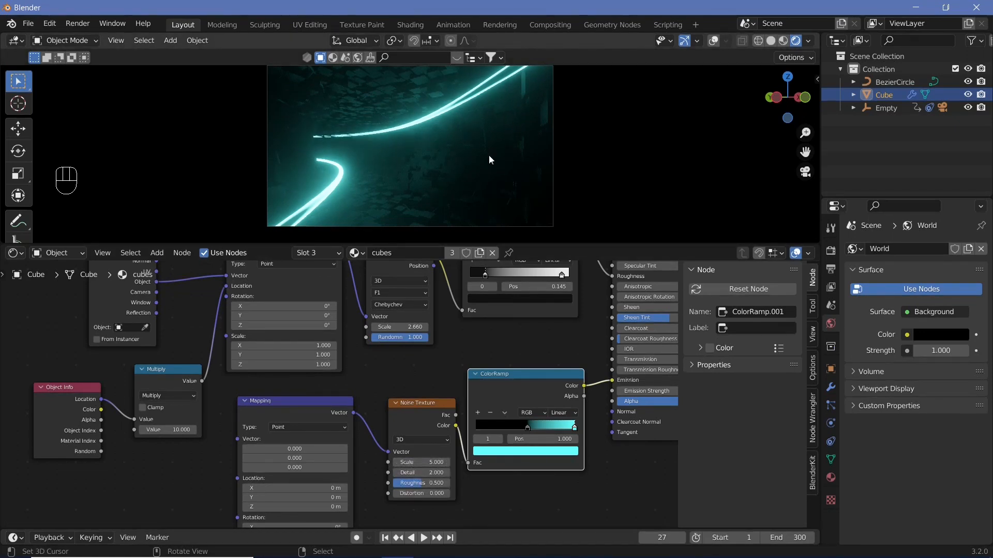
middle_click_drag(101, 449, 230, 417)
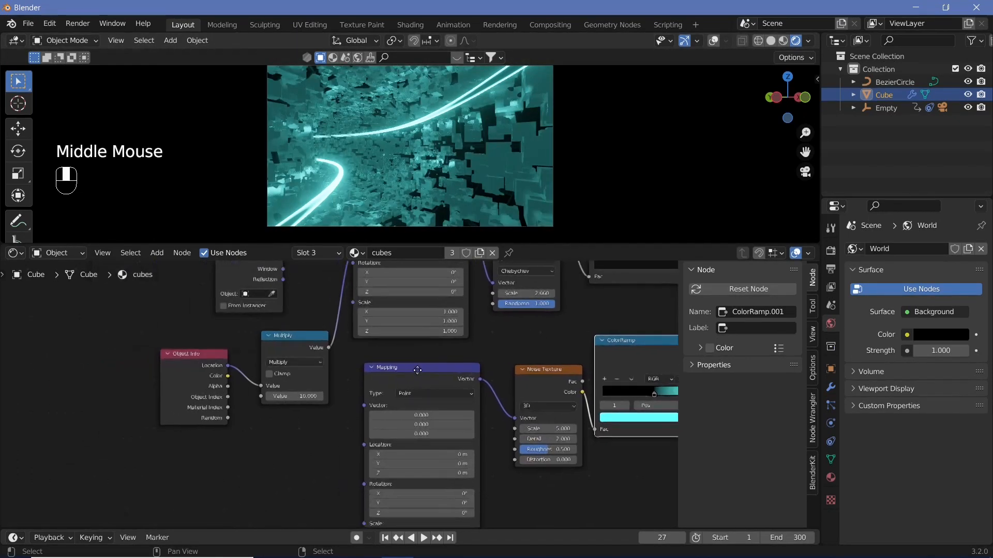
left_click_drag(229, 418, 373, 411)
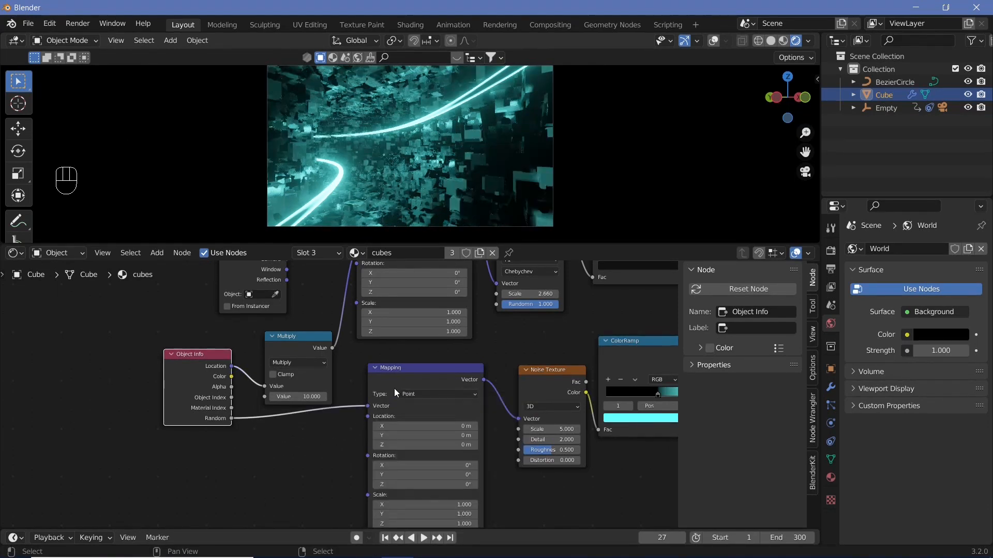
- Move the cyan ColorRamp's black stop to 0.567 and set the Principled BSDF Emission Strength to 50
left_click_drag(394, 388, 382, 410)
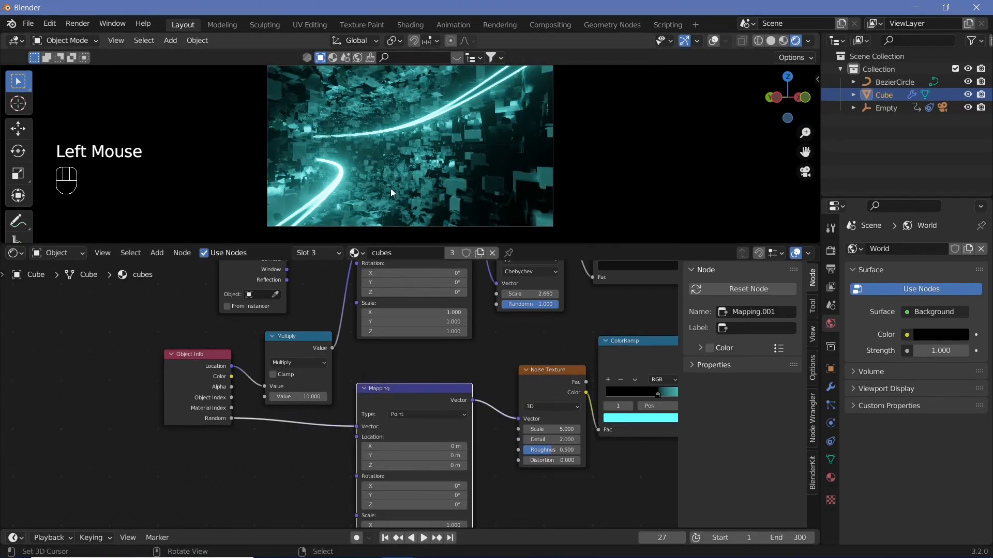
middle_click_drag(538, 369, 330, 342)
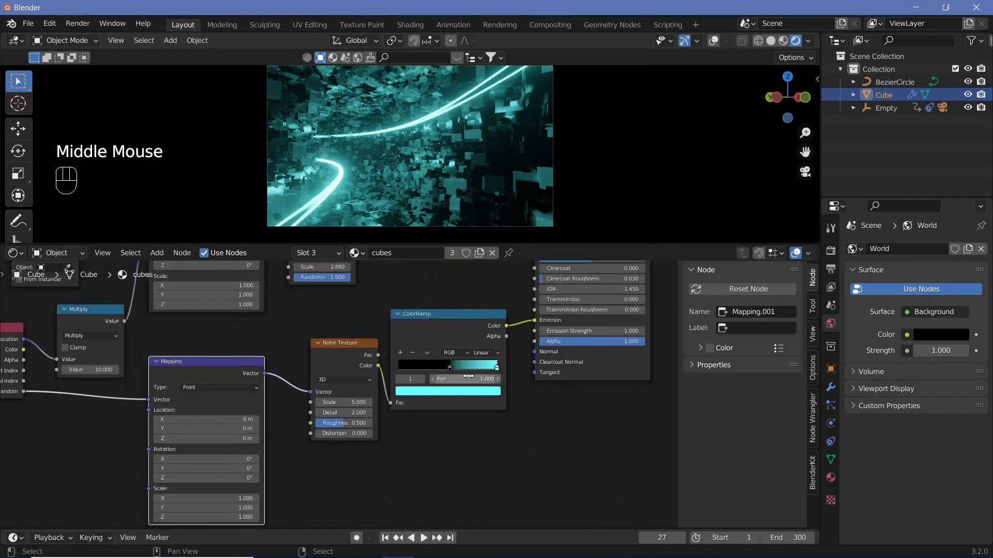
mouse_move(449, 368)
left_mouse_down()
mouse_move(433, 367)
mouse_move(453, 373)
left_mouse_up()
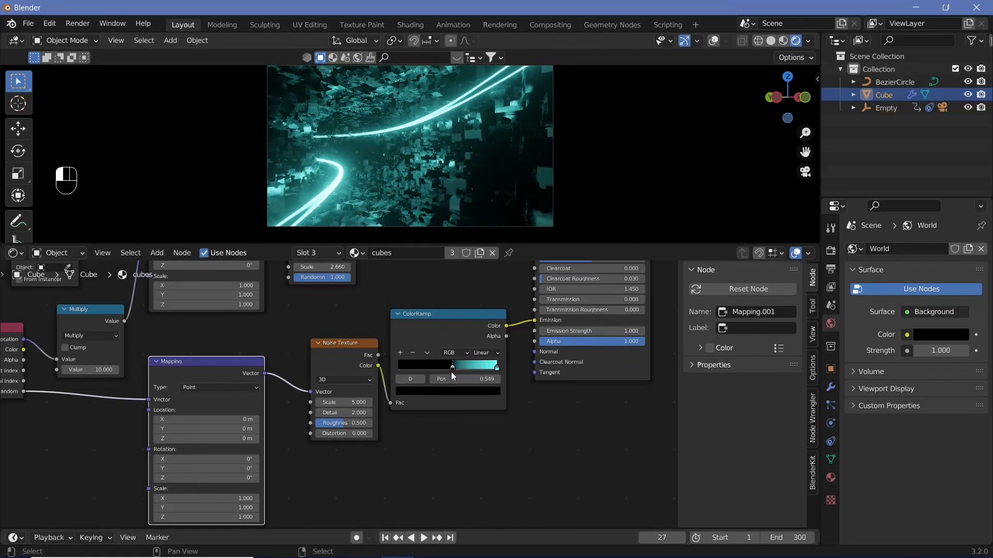
left_click(583, 331)
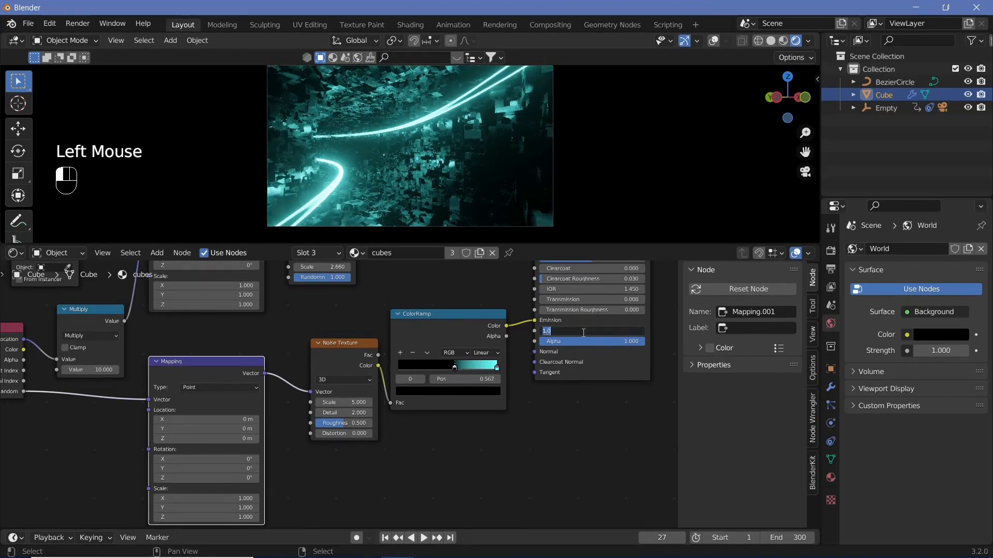
key("Return")
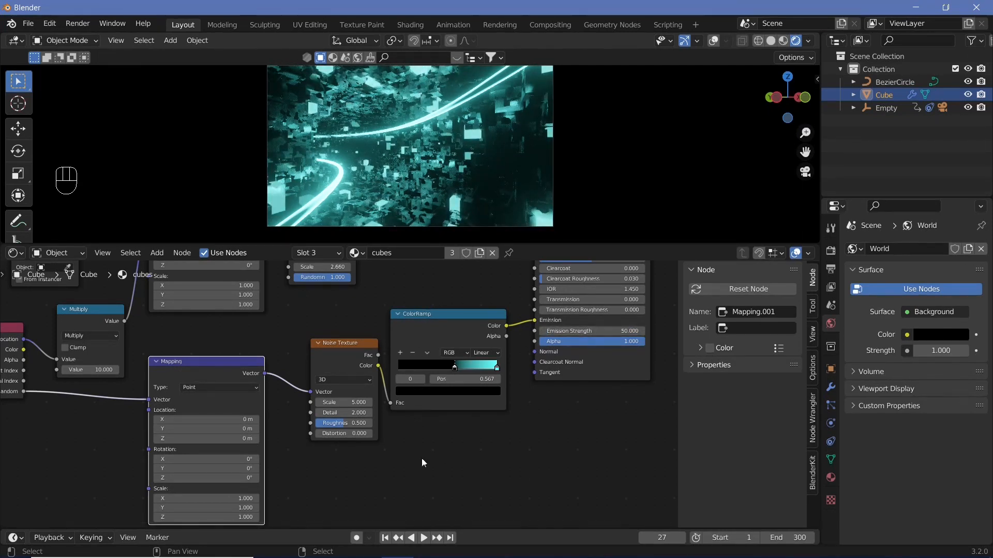
- Set the Noise Texture Scale to 10 and move the cyan ColorRamp's black stop to 0.582
left_click_drag(454, 365, 455, 364)
scroll(432, 402, "up", 3)
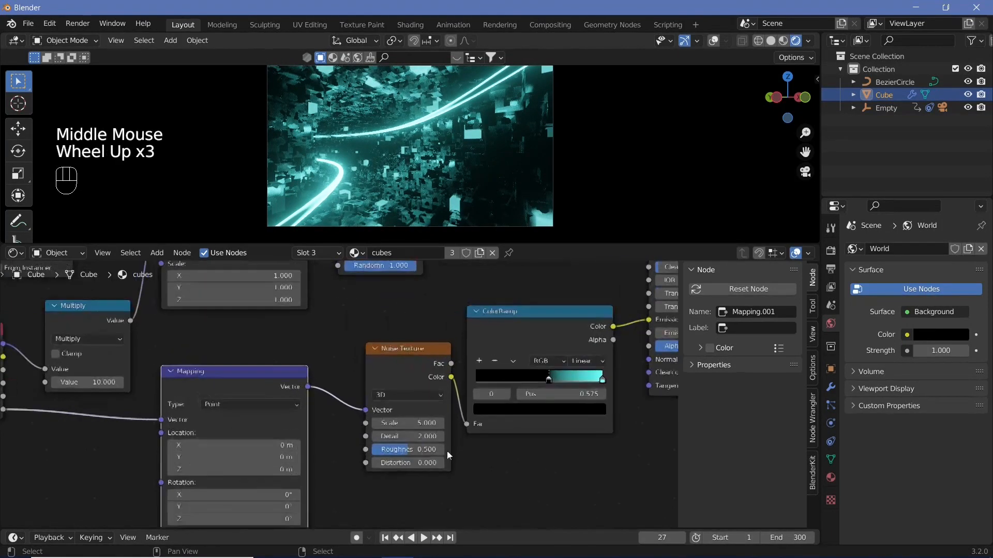
left_click(355, 403)
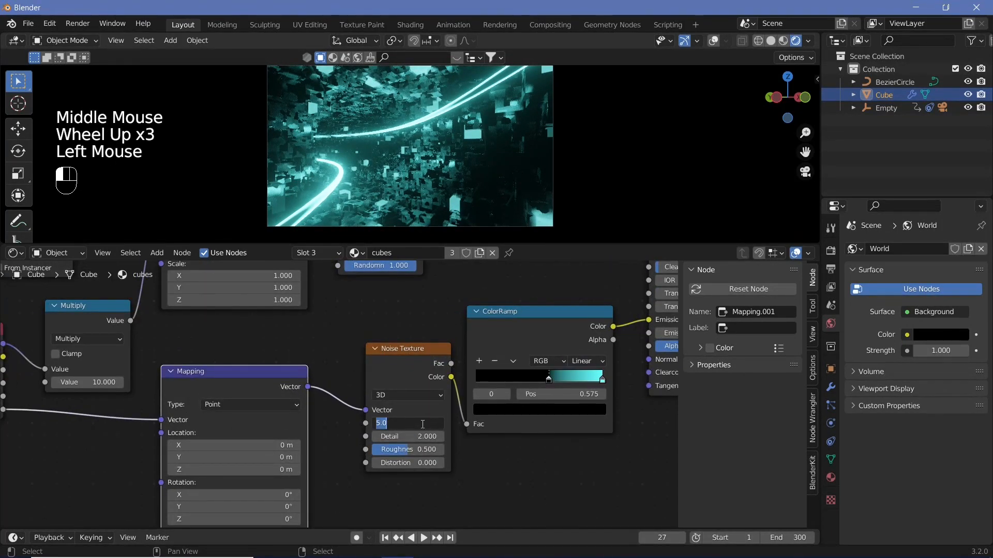
type("10")
key("Return")
left_click_drag(549, 380, 550, 382)
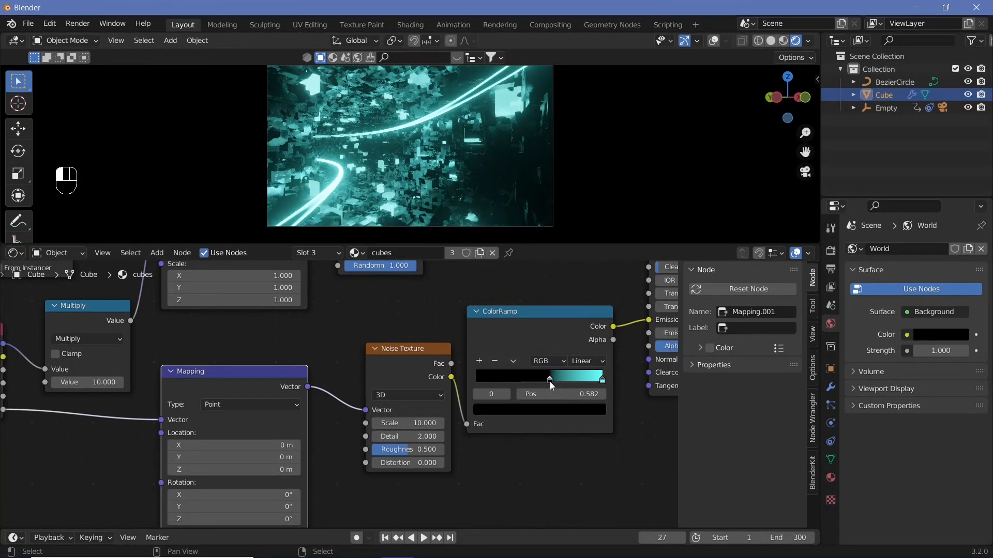
- Play the fly-through animation in the camera view to check the glowing cubes
key("shift+space")
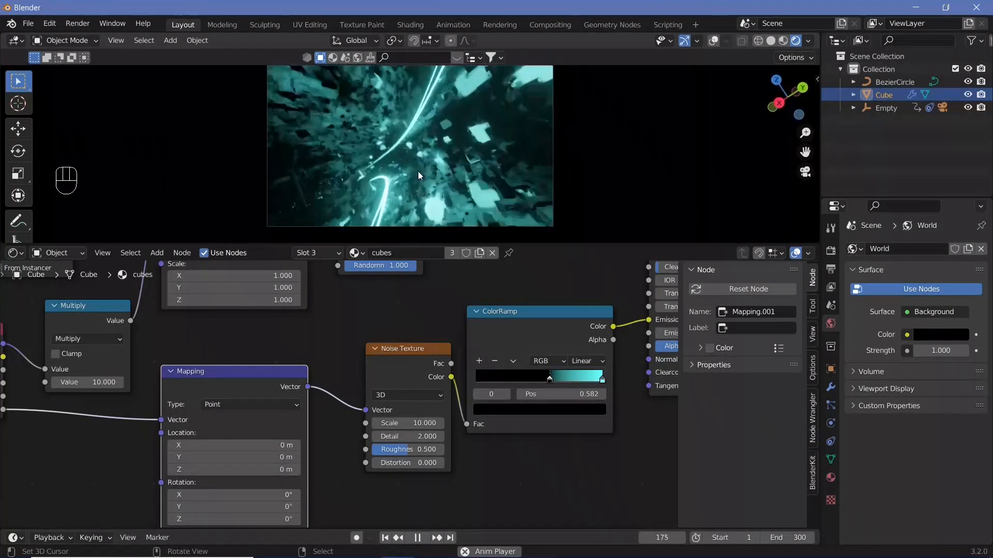
key("shift+space")
key("shift+space")
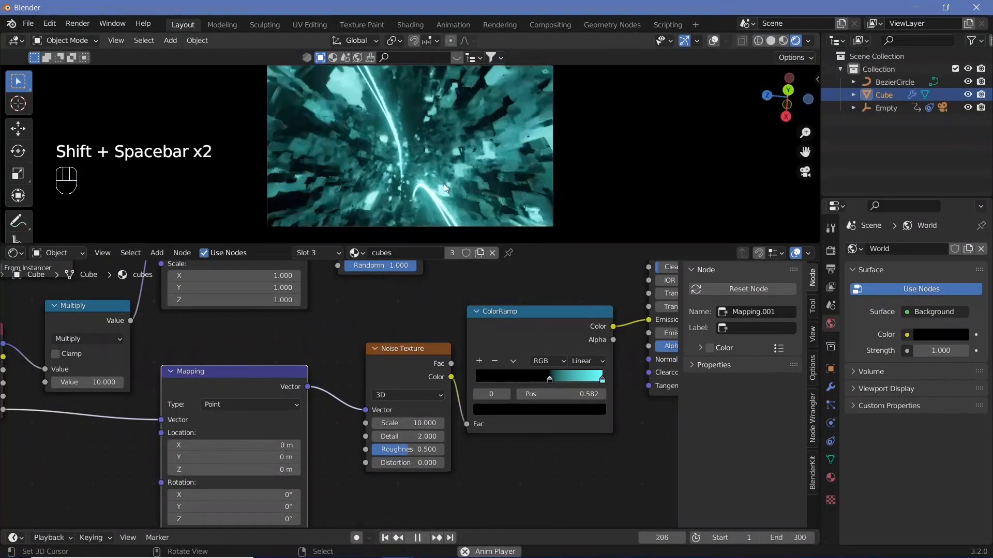
key("shift+space")
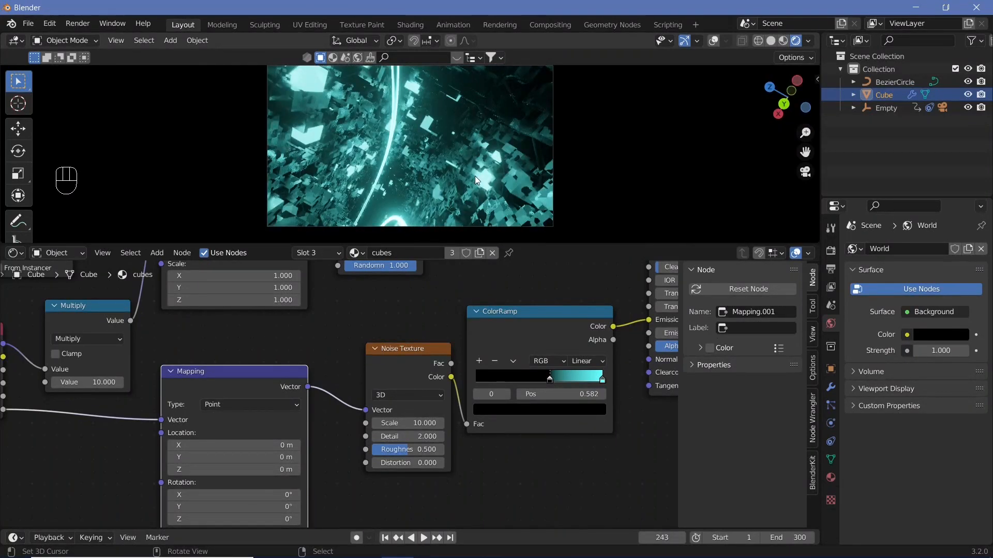
- Leave the camera view, show the overlays, and add a cube scaled up about 6.5 times to enclose the tunnel ring
key("KP_0")
left_click(713, 40)
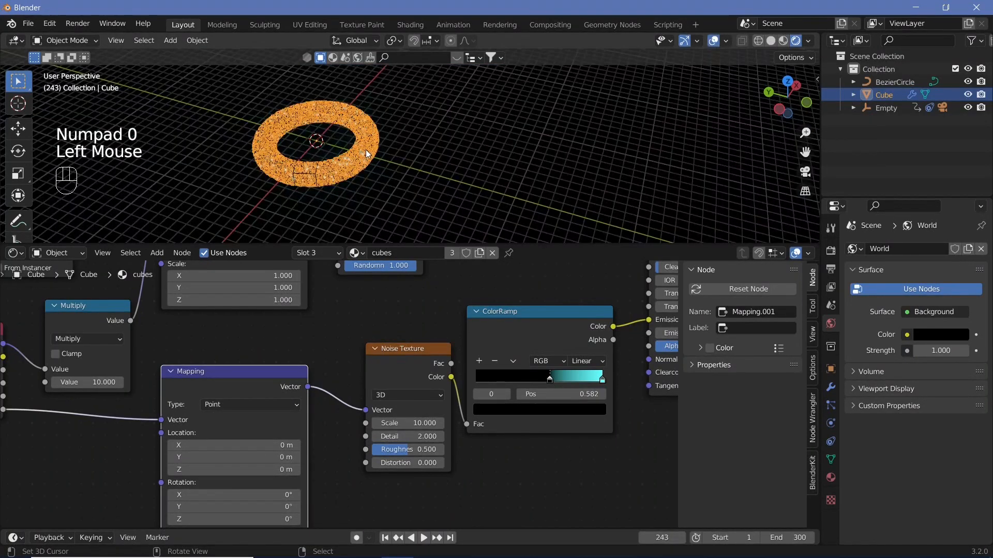
key("shift+a")
mouse_move(365, 150)
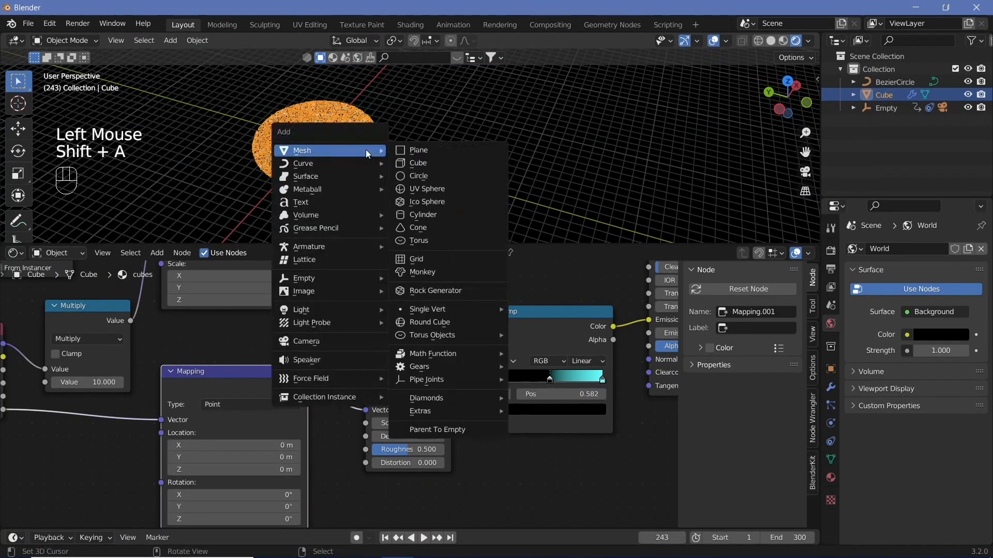
left_click(426, 163)
key("s")
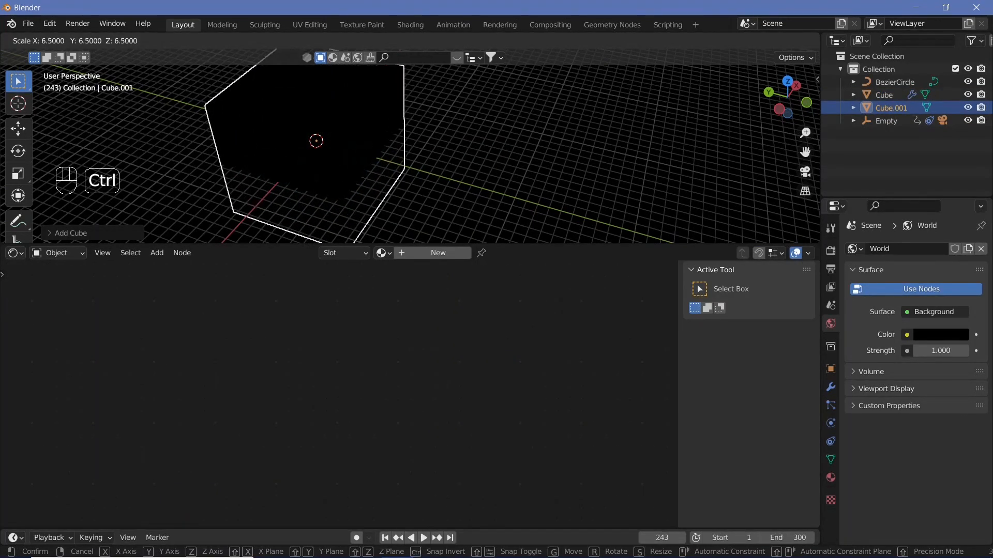
left_click(722, 420, "ctrl")
- Create a new material for the enclosing cube and delete its Principled BSDF node
left_click(432, 254)
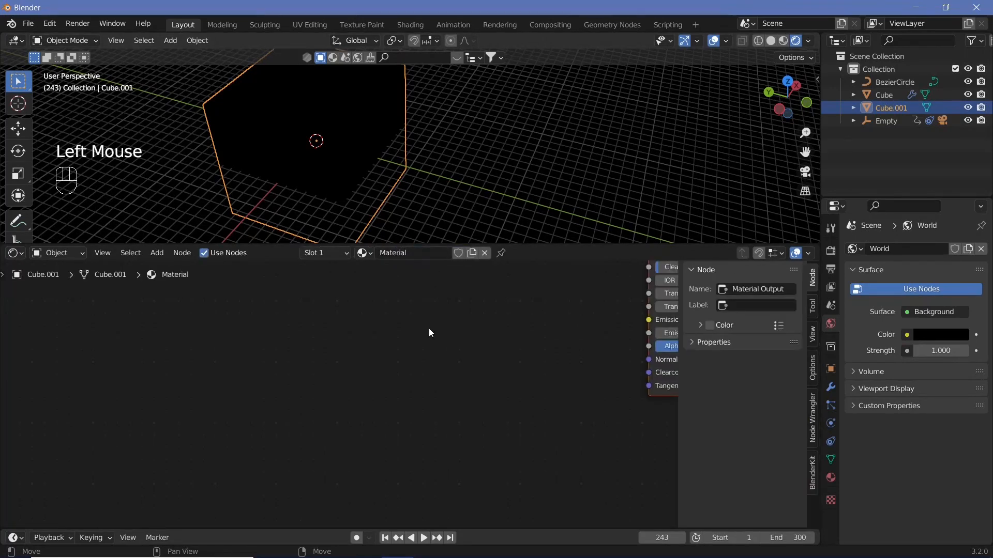
middle_click_drag(547, 347, 235, 240)
scroll(234, 240, "down", 2)
scroll(381, 300, "down", 6)
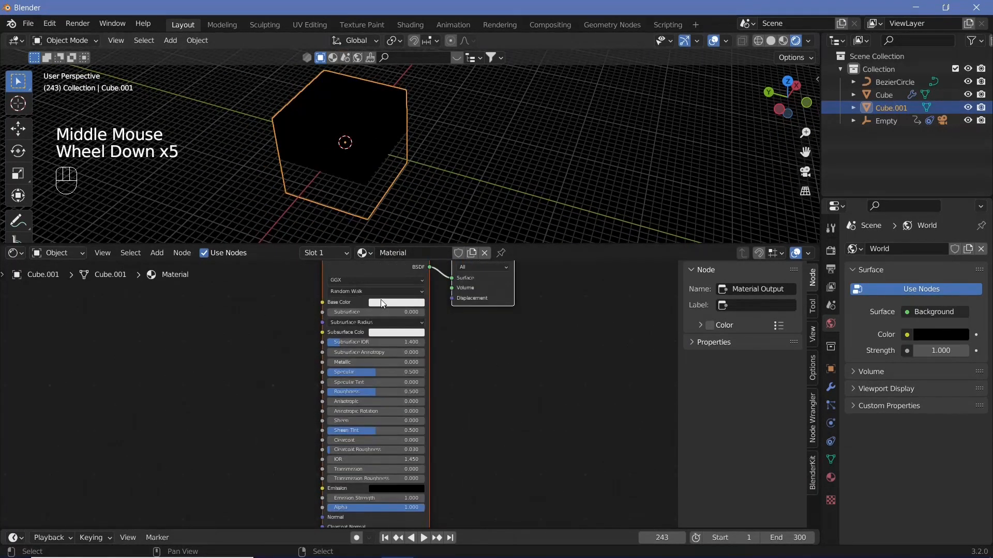
left_click(378, 300)
key("x")
- Add a Principled Volume node and link its output to the Material Output's Volume input
key("shift+a")
left_click(379, 300)
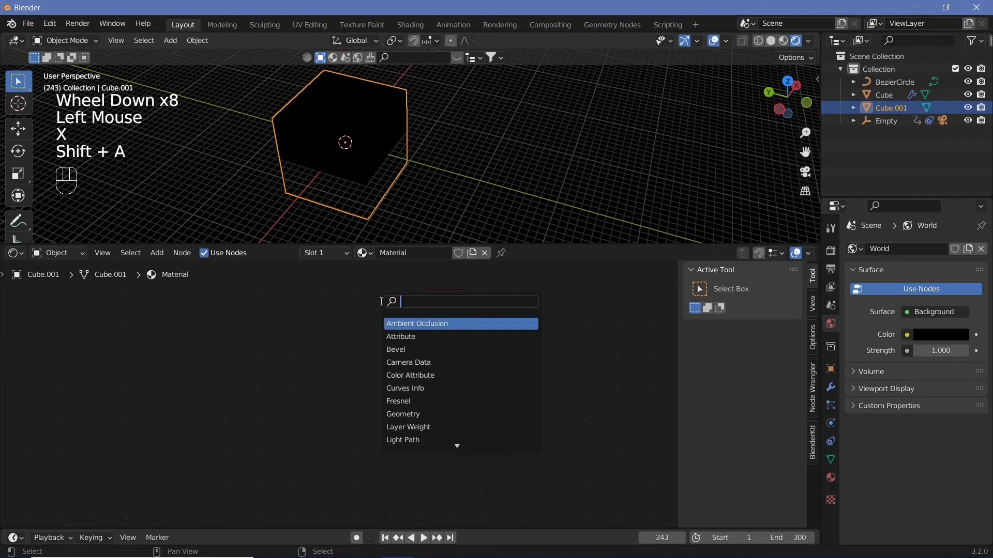
type("princ")
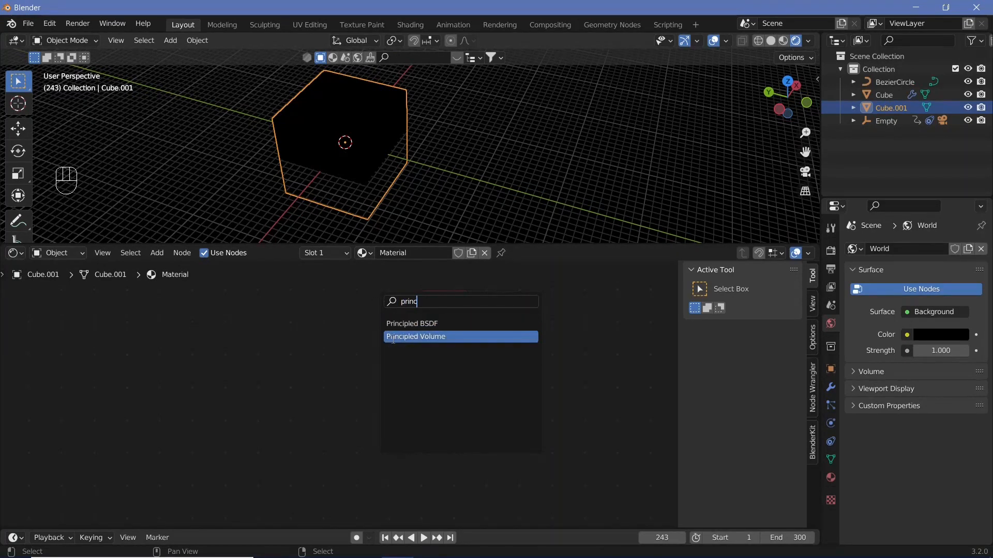
left_click(406, 340)
left_click(313, 327)
left_click_drag(381, 302, 422, 316)
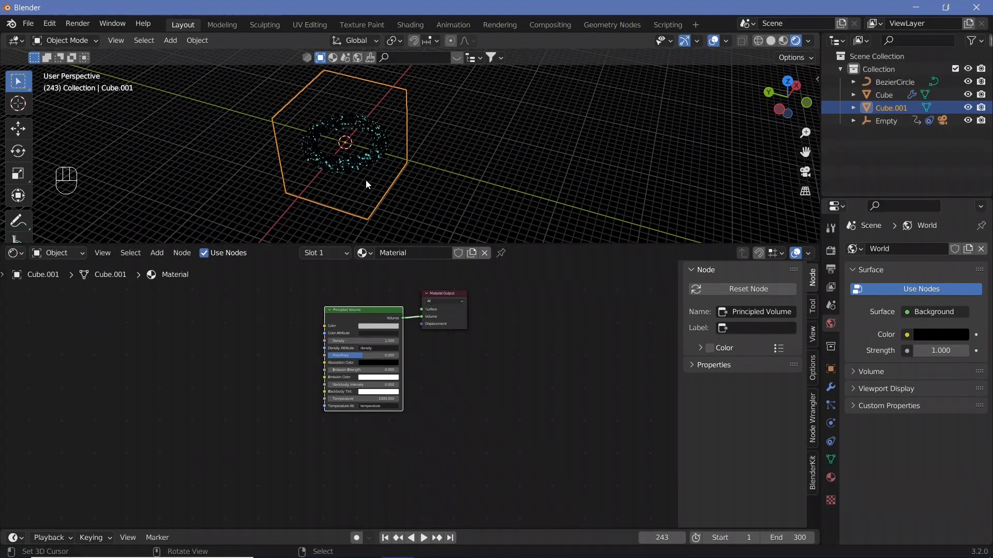
- Set the Principled Volume's Color to pure white
scroll(442, 363, "up", 3)
scroll(307, 331, "up", 3)
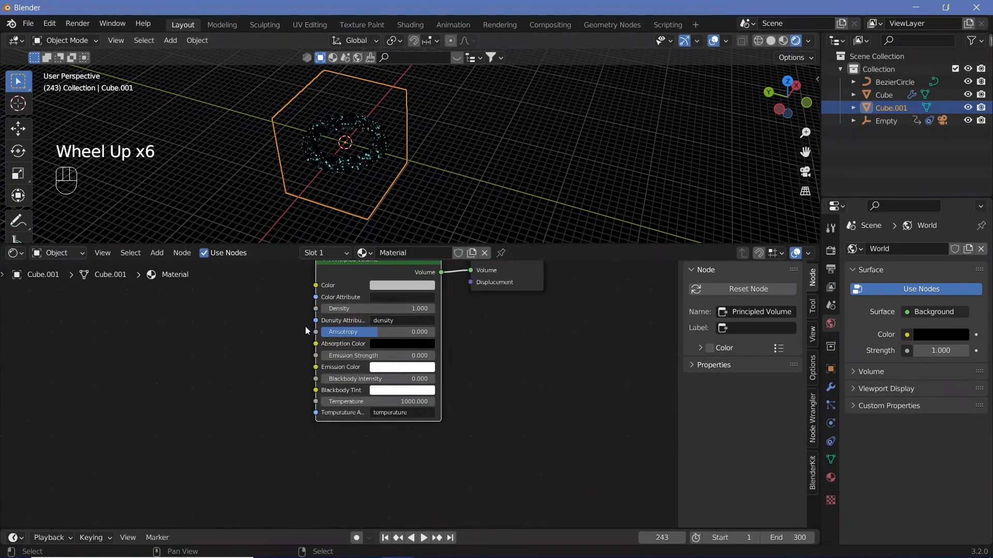
left_click(387, 285)
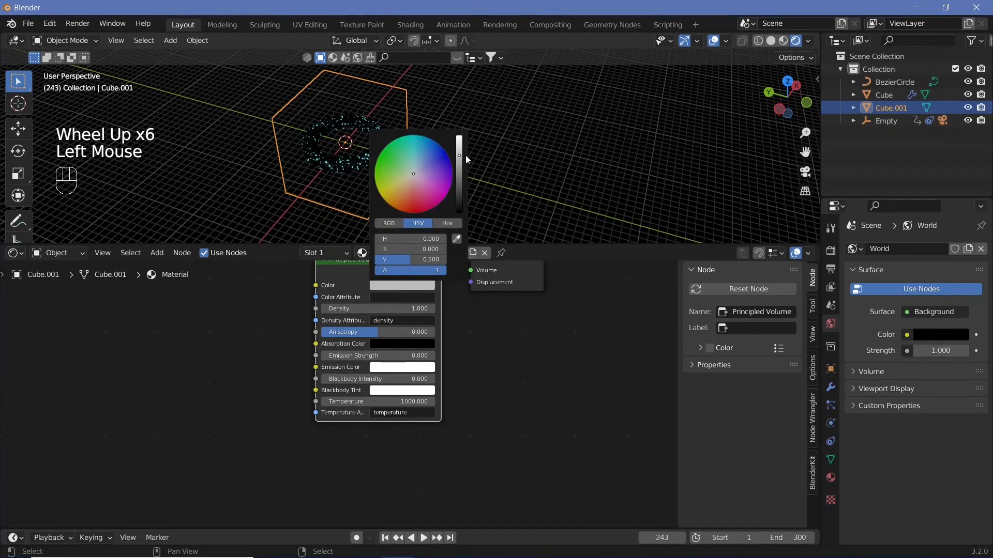
left_click_drag(459, 155, 458, 132)
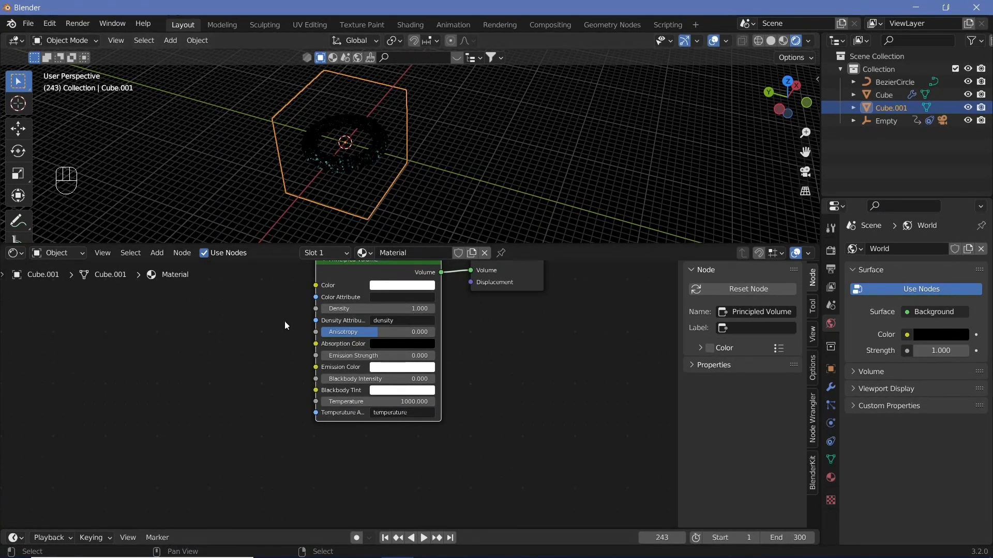
- Add a Noise Texture node before the Principled Volume, leaving space between the two
middle_click_drag(285, 321, 431, 368)
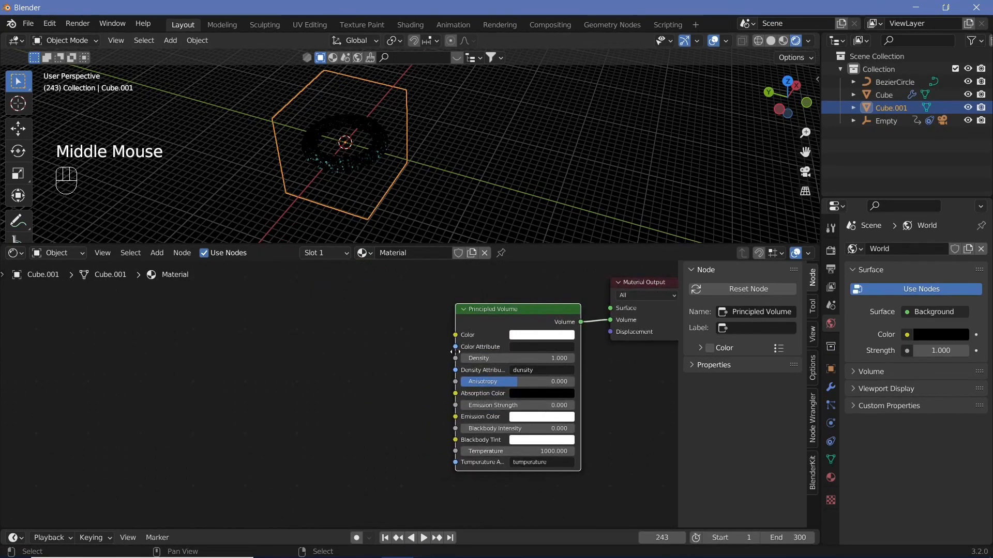
key("shift+a")
left_click(309, 358)
type("noise")
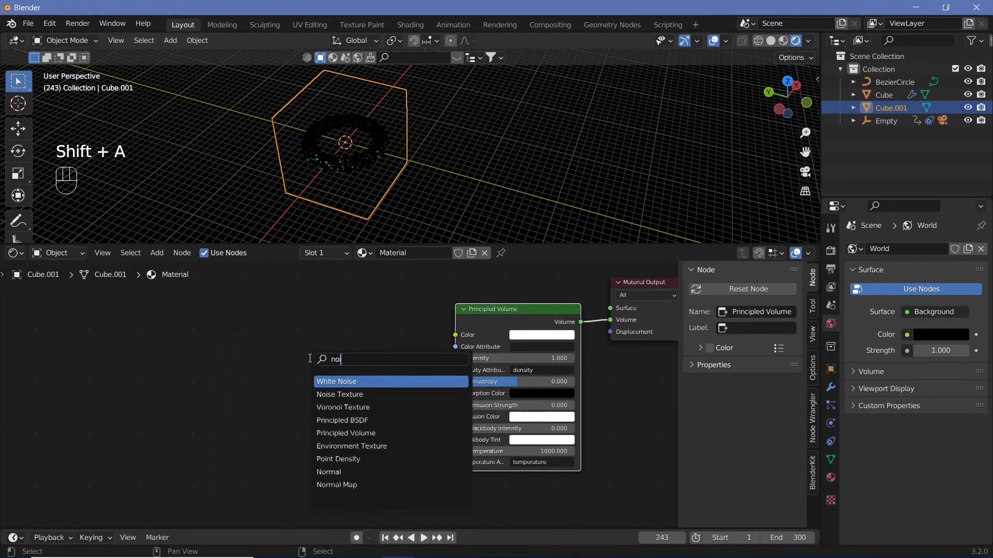
key("Down")
key("Return")
left_click(231, 367)
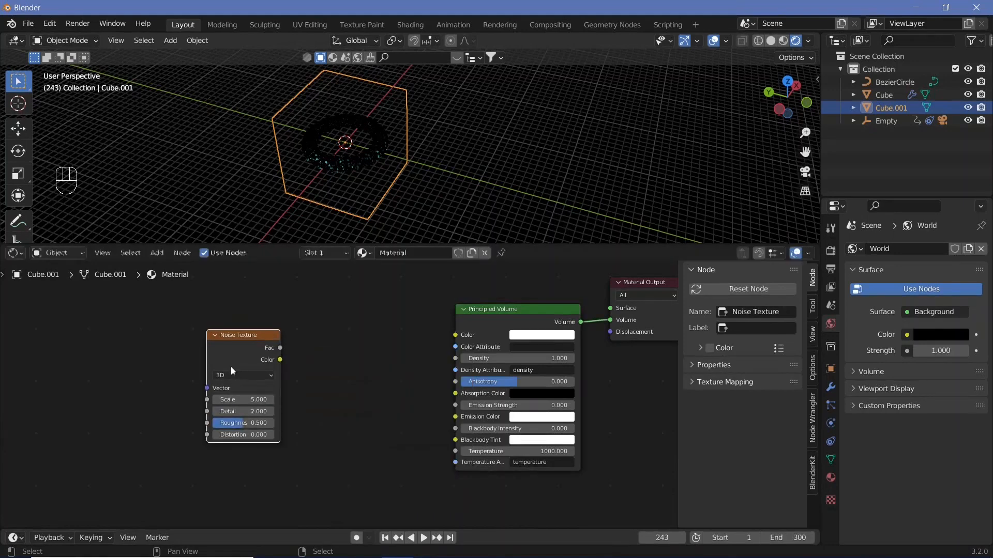
- Add a ColorRamp between the nodes, linking the noise Color to its Fac and its Color to the volume's Density
key("shift+a")
left_click(339, 374)
type("colo")
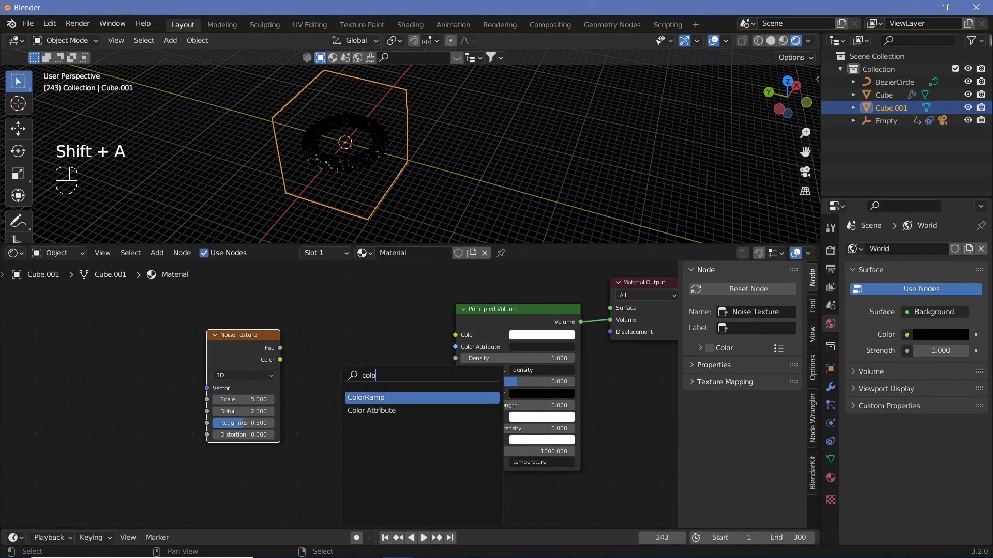
key("Return")
left_click(334, 354)
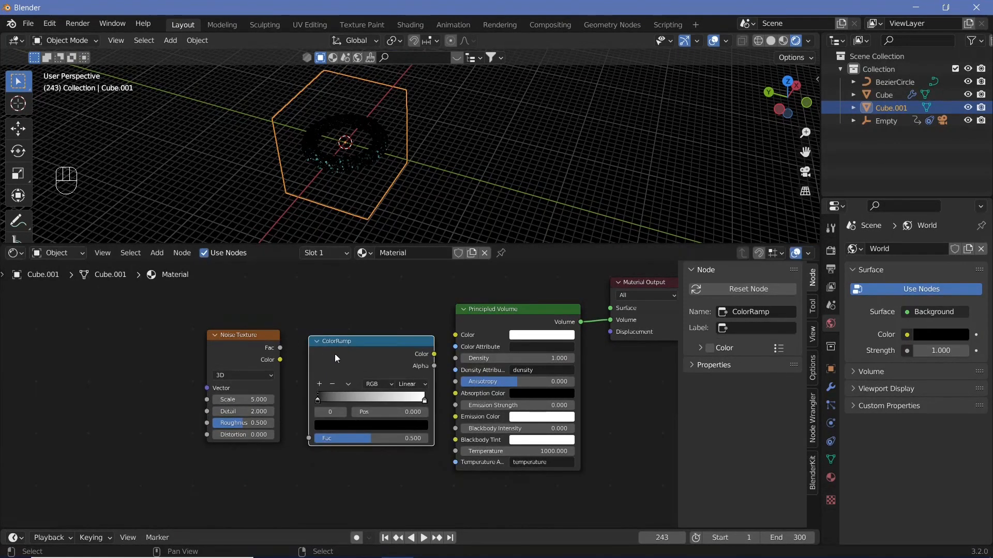
left_click_drag(276, 362, 313, 438)
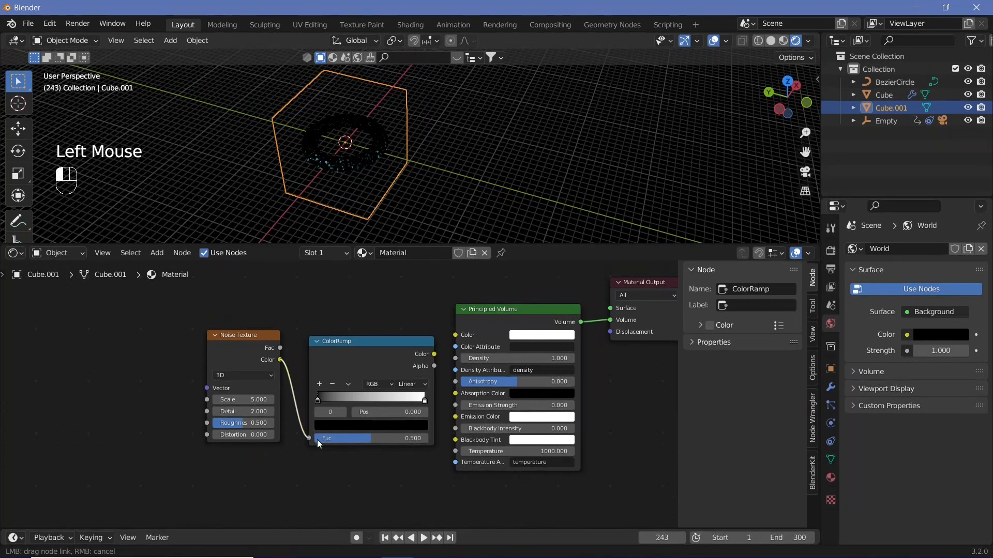
left_click_drag(434, 355, 460, 358)
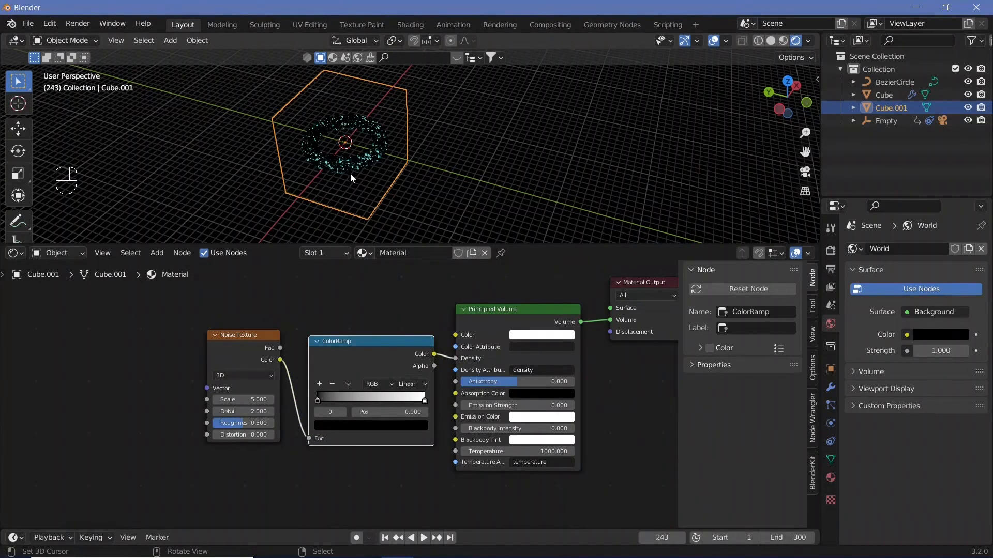
- Switch to the top view and add a point light at the centre of the tunnel ring
key("KP_7")
middle_click_drag(470, 139, 459, 203, "shift")
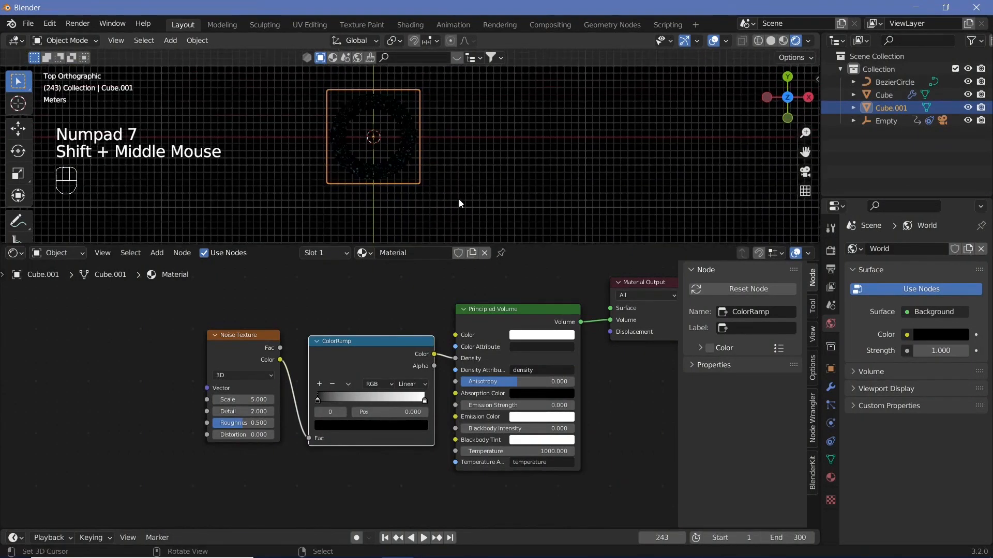
scroll(374, 155, "up", 5)
scroll(374, 155, "down", 2)
key("shift+a")
mouse_move(321, 320)
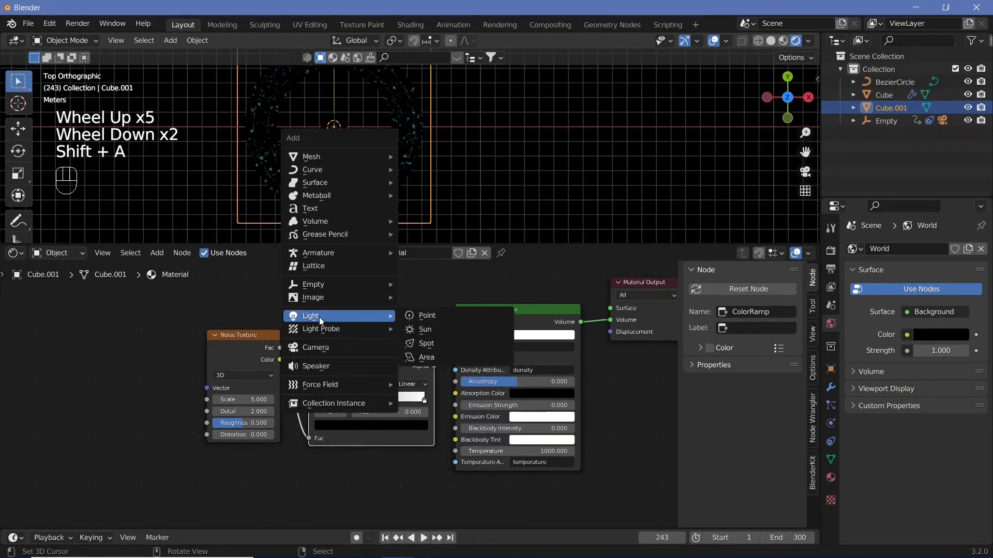
left_click(412, 315)
- Set the point light's Diffuse and Specular to 0 and its color to fully saturated cyan
left_click(830, 423)
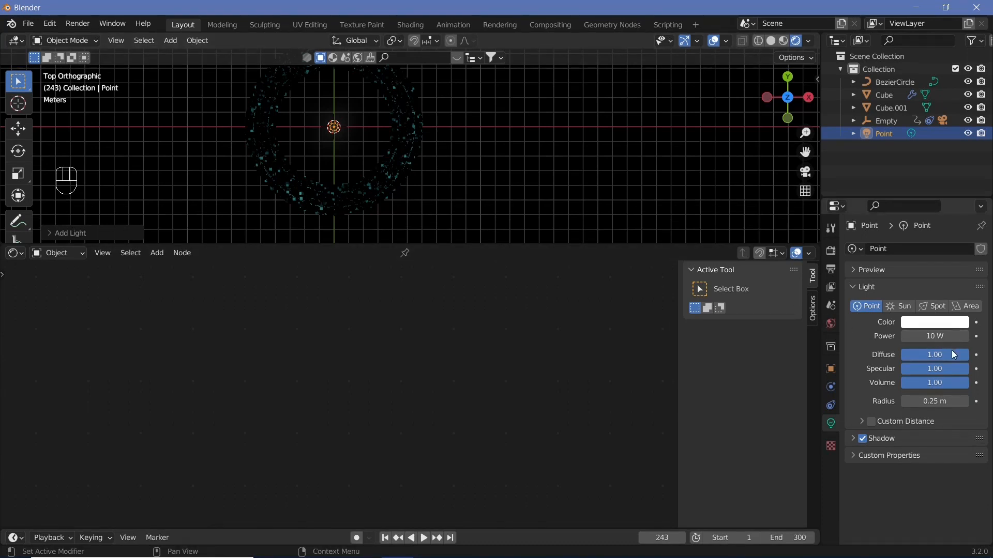
left_click_drag(954, 355, 902, 354)
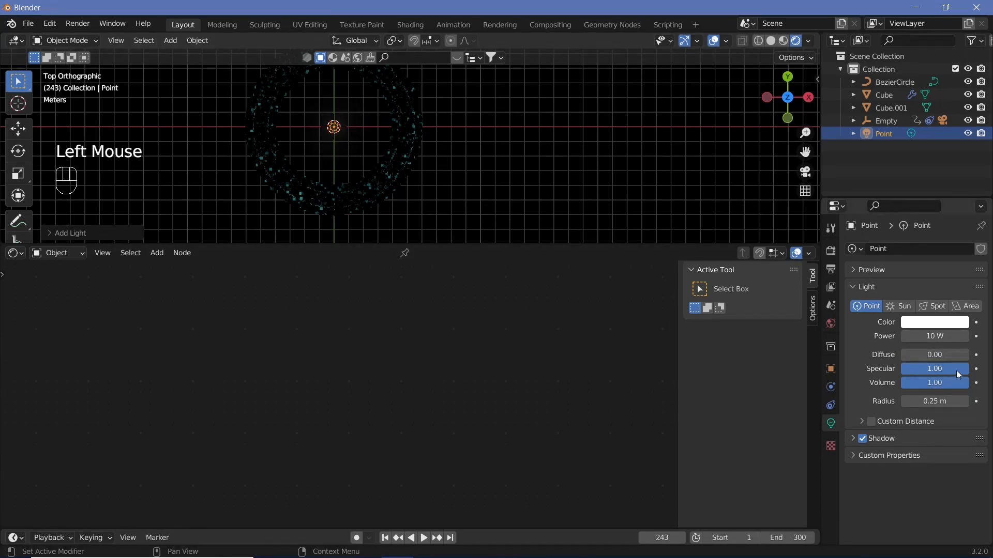
left_click_drag(956, 369, 902, 369)
left_click(934, 322)
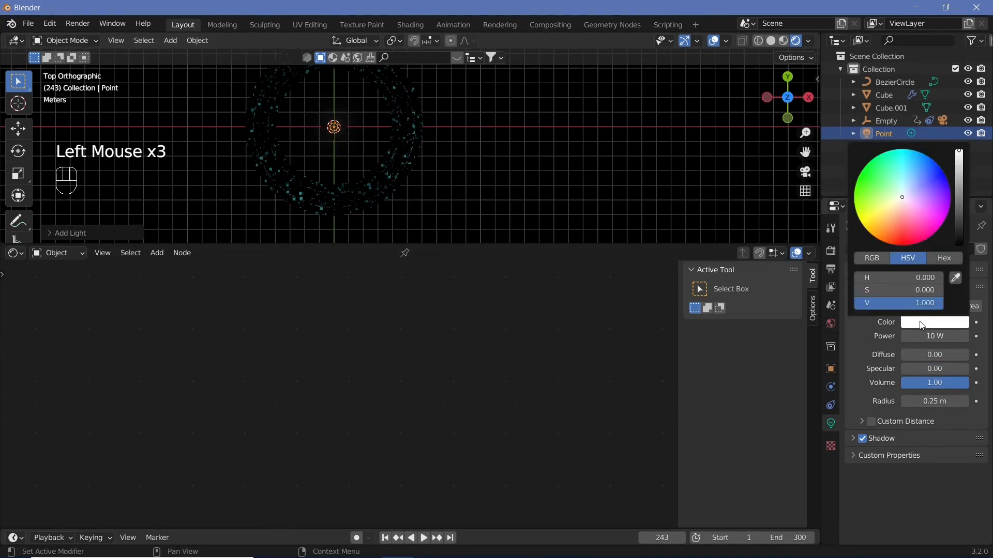
left_click_drag(902, 197, 902, 150)
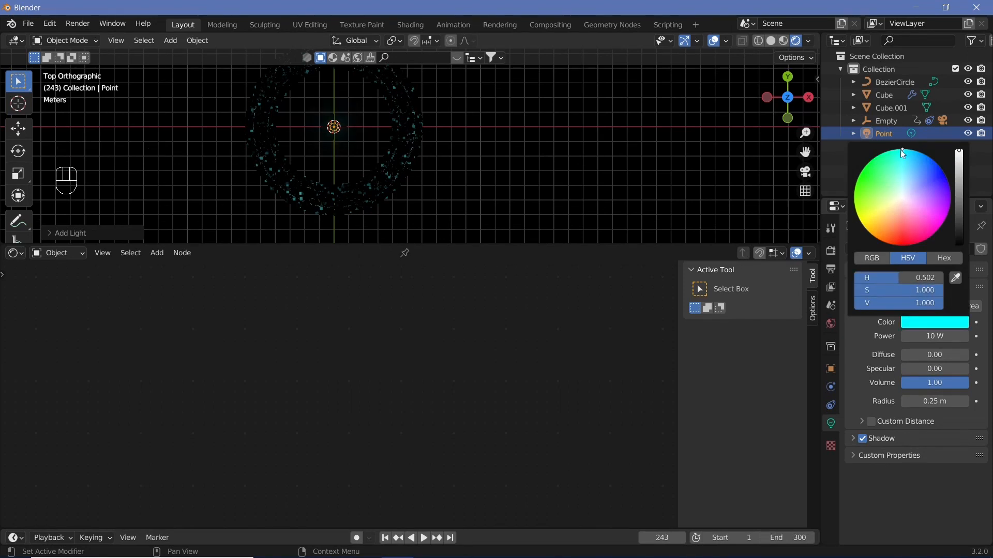
- Set the point light's power to 100 W and move it along the X axis onto the ring's negative X side
left_click(934, 336)
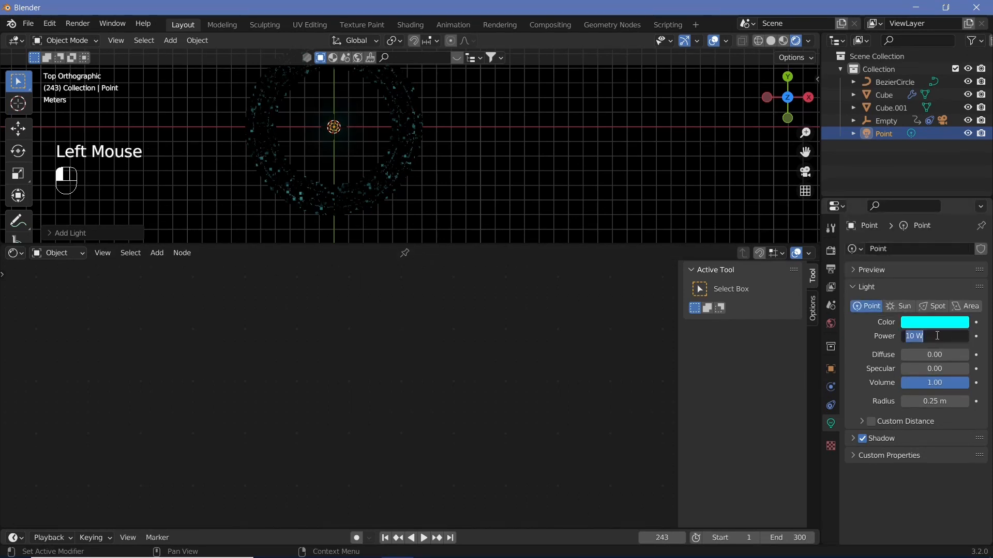
type("100")
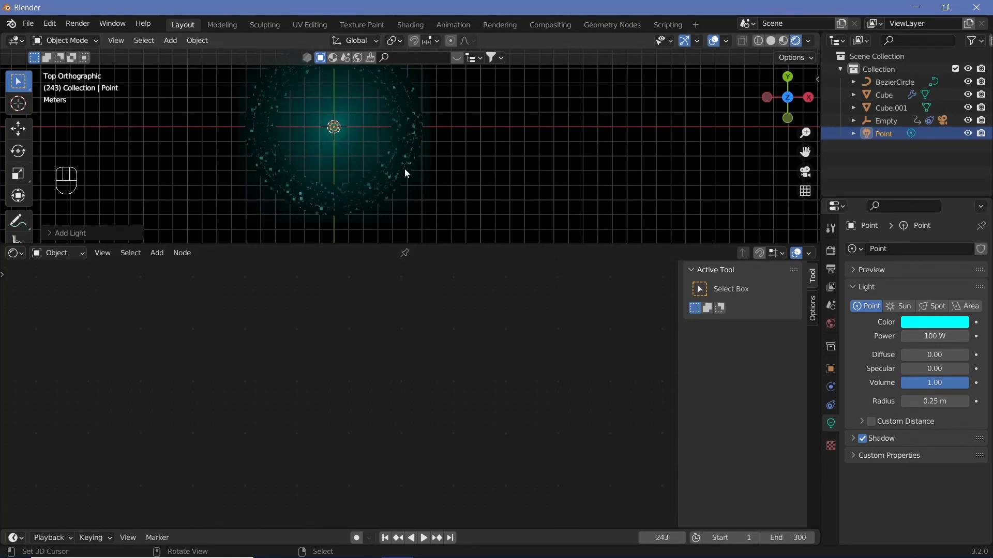
type("gx")
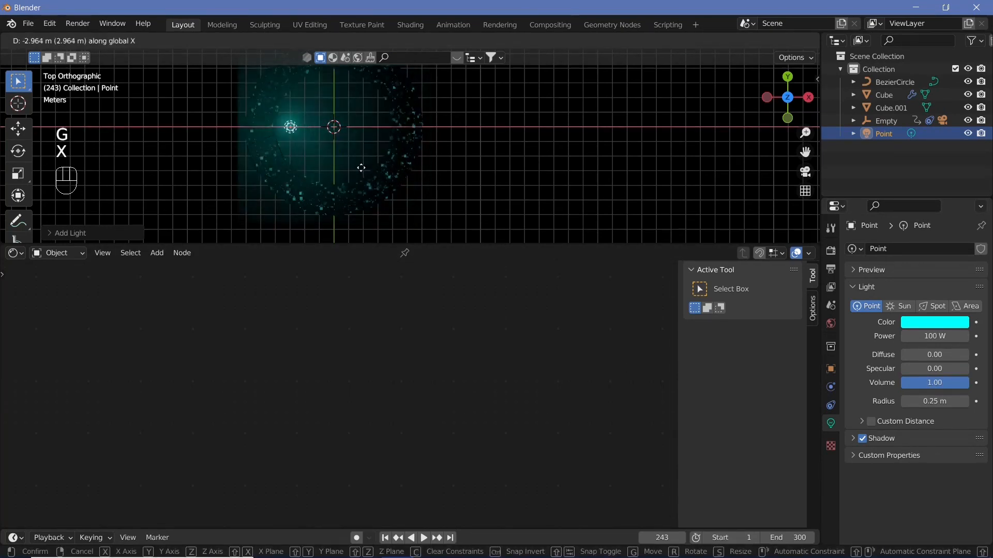
left_click(332, 169)
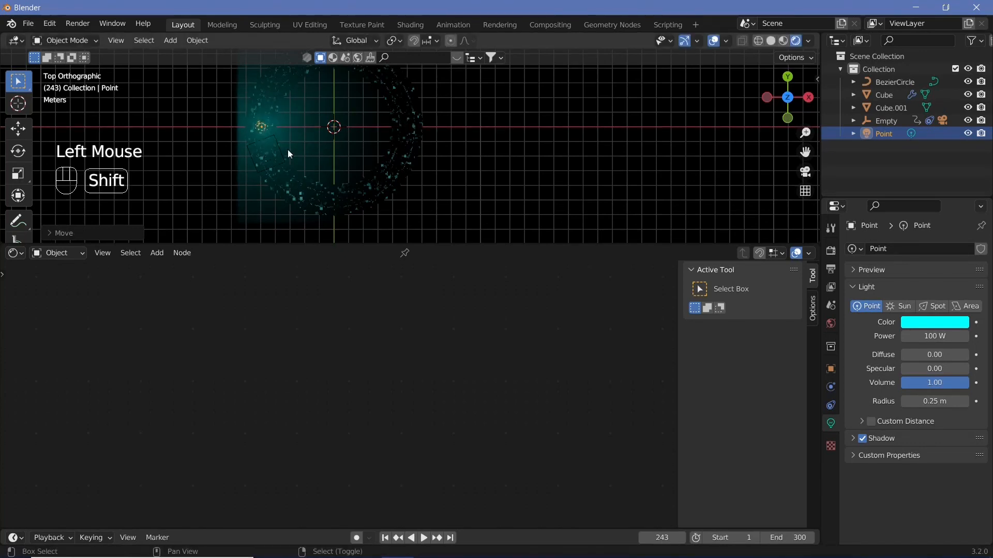
- Duplicate the point light around the tunnel ring so four lights sit on opposite sides, adjusting the last copy's position on the ring
key("shift+d")
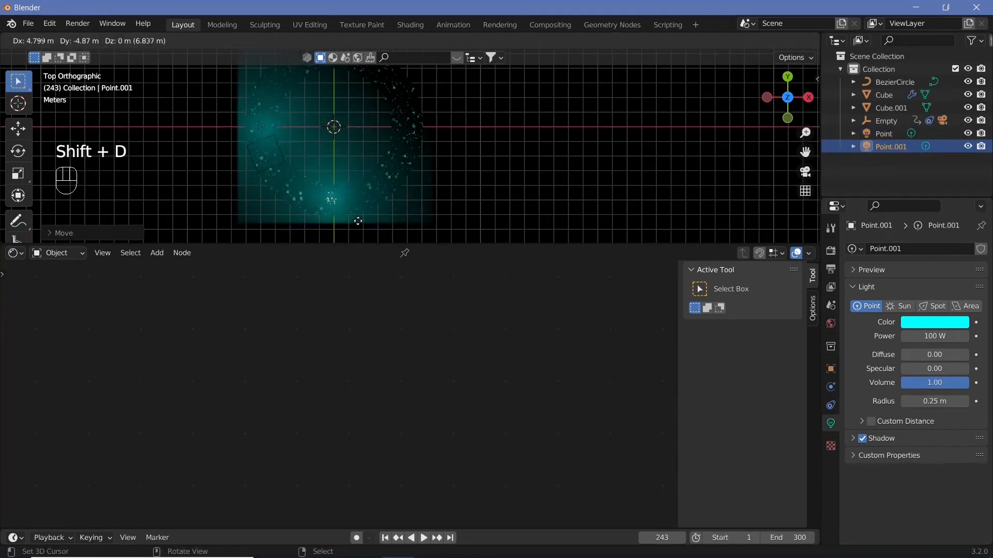
left_click(360, 220)
key("shift+d")
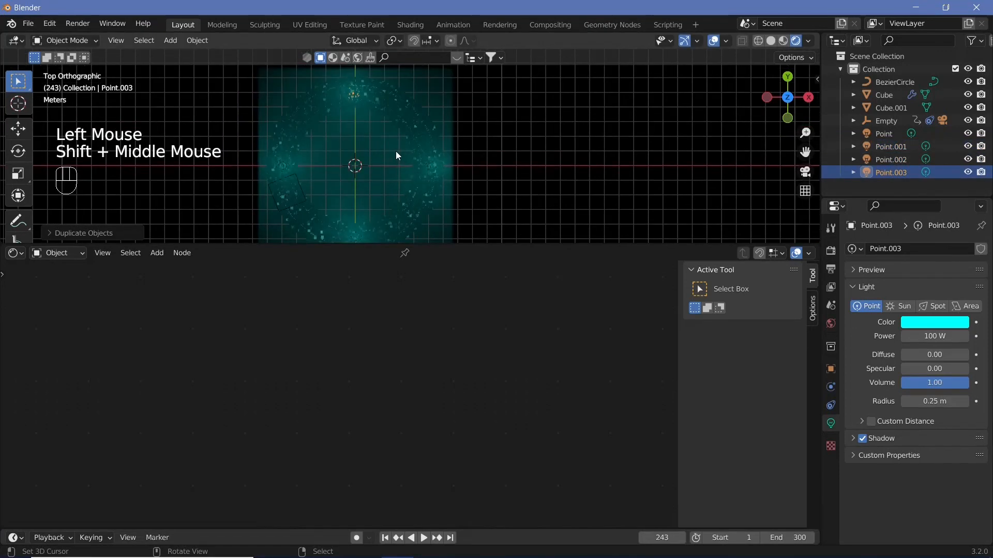
key("g")
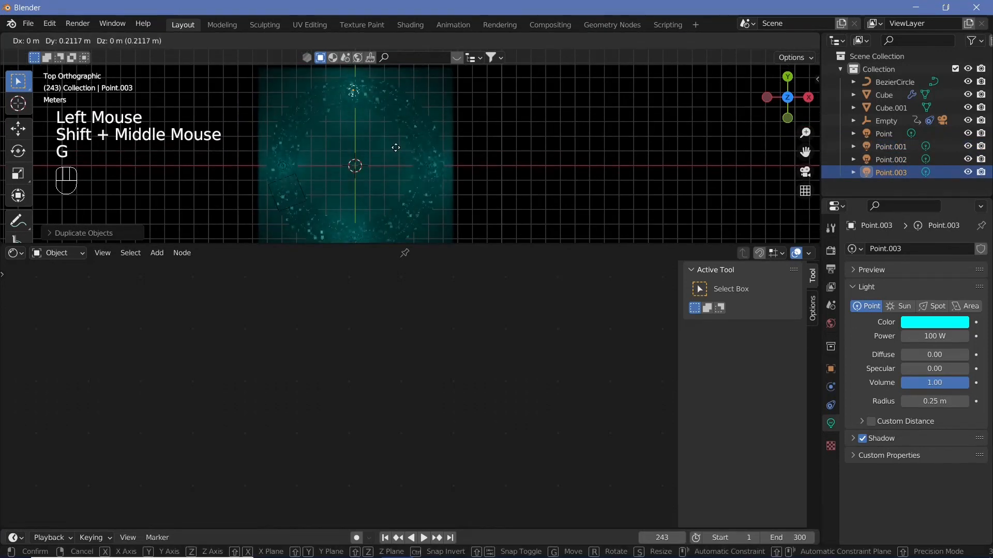
left_click(397, 148)
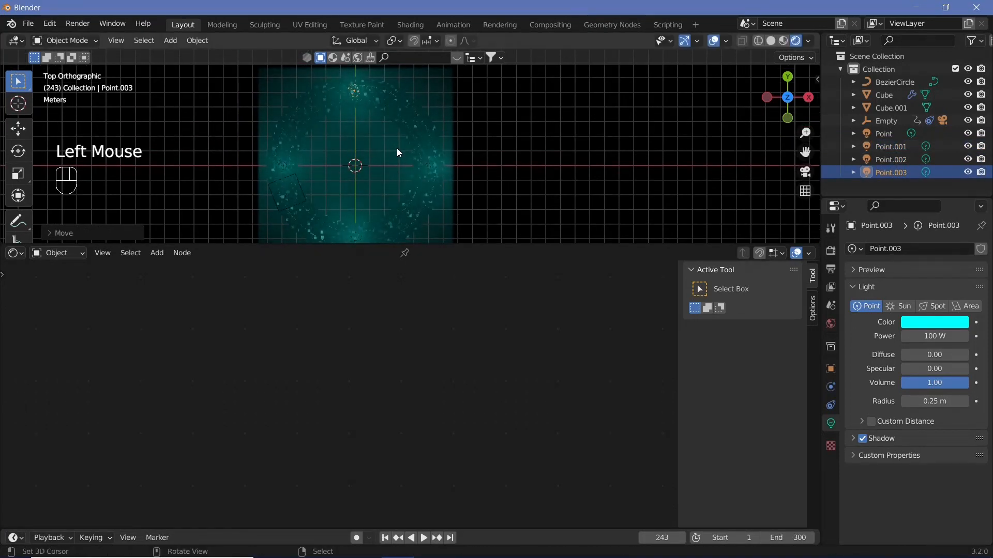
- Play the animation from the camera view to check the lit fog
key("KP_0")
key("shift+space")
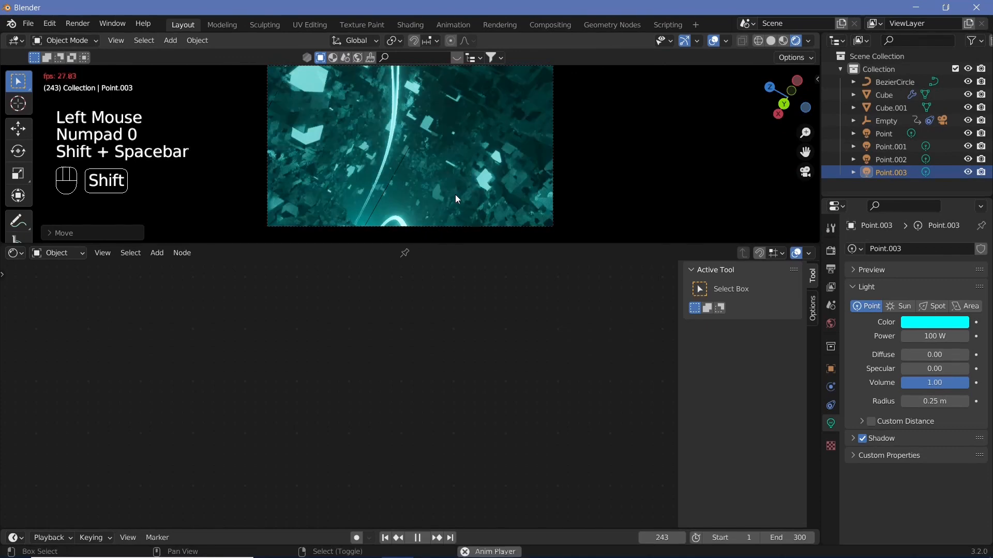
key("shift+space")
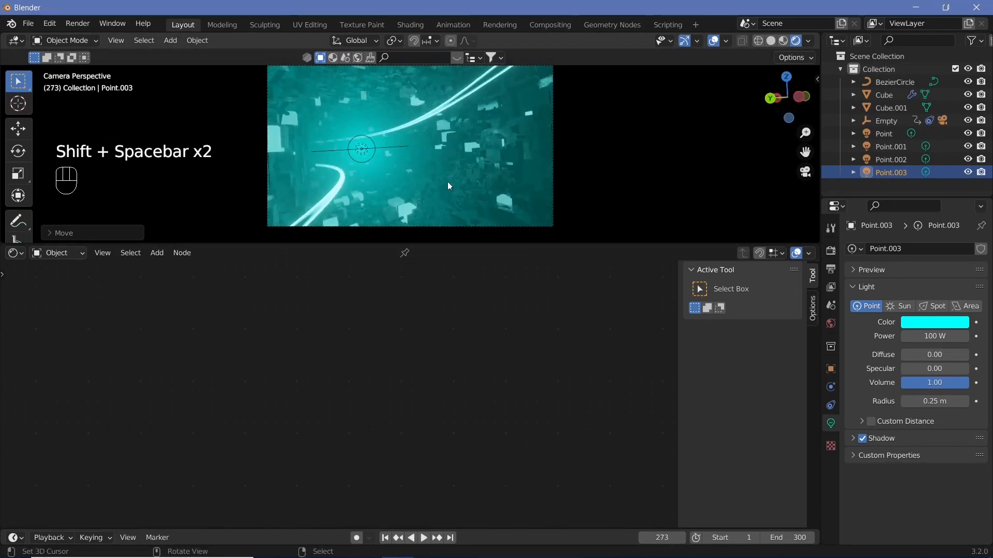
- Rename the fog volume's Cube.001 object as volumetricCube
right_click(452, 177)
left_click(890, 109)
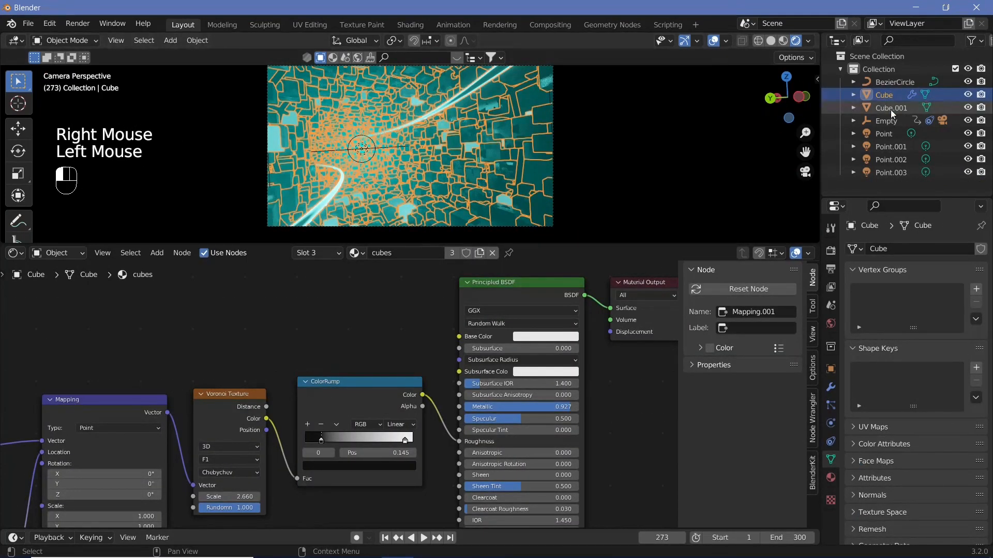
double_click(891, 109)
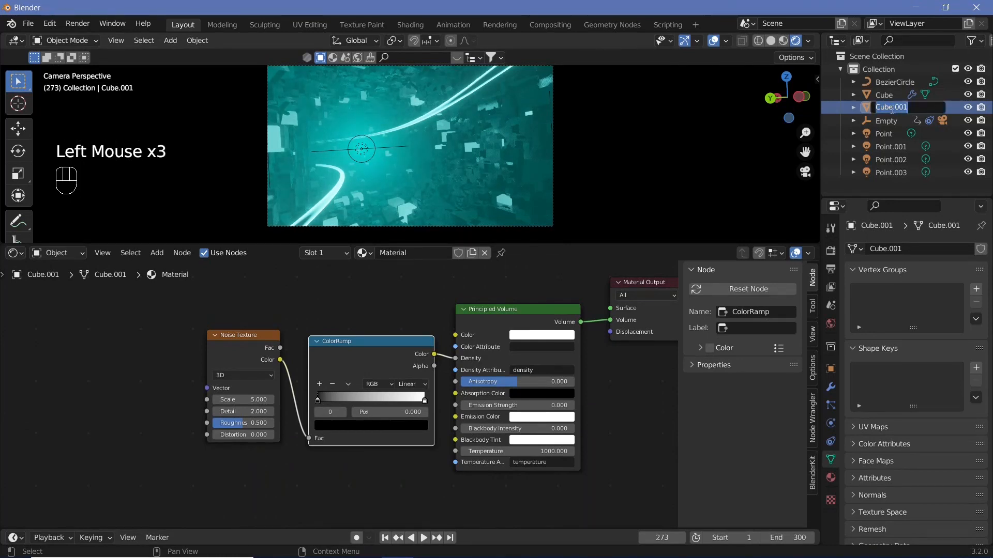
type("volumetricCube")
key("Return")
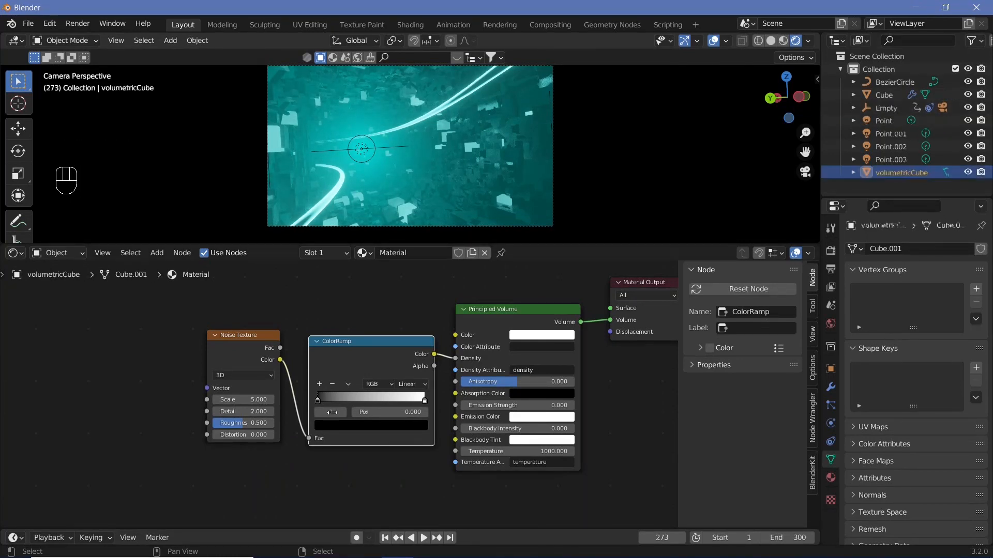
- Set the fog Noise Texture's scale to 10 and move the ColorRamp's black stop to position 0.516
left_click_drag(318, 399, 370, 403)
left_click(256, 400)
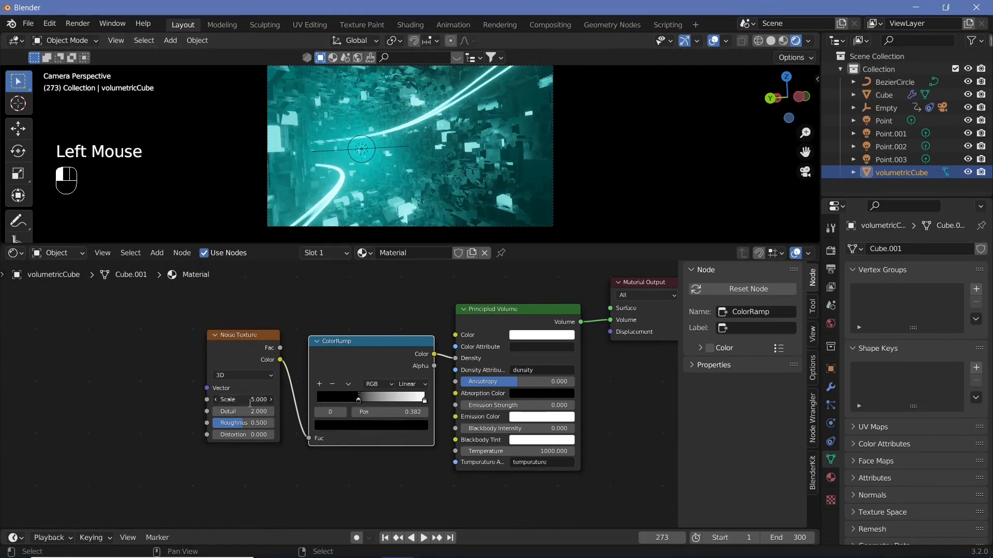
type("10")
key("Return")
mouse_move(358, 399)
left_mouse_down()
mouse_move(389, 396)
mouse_move(374, 395)
left_mouse_up()
- Hide the viewport overlays and preview the camera animation with the patchier fog
key("shift+space")
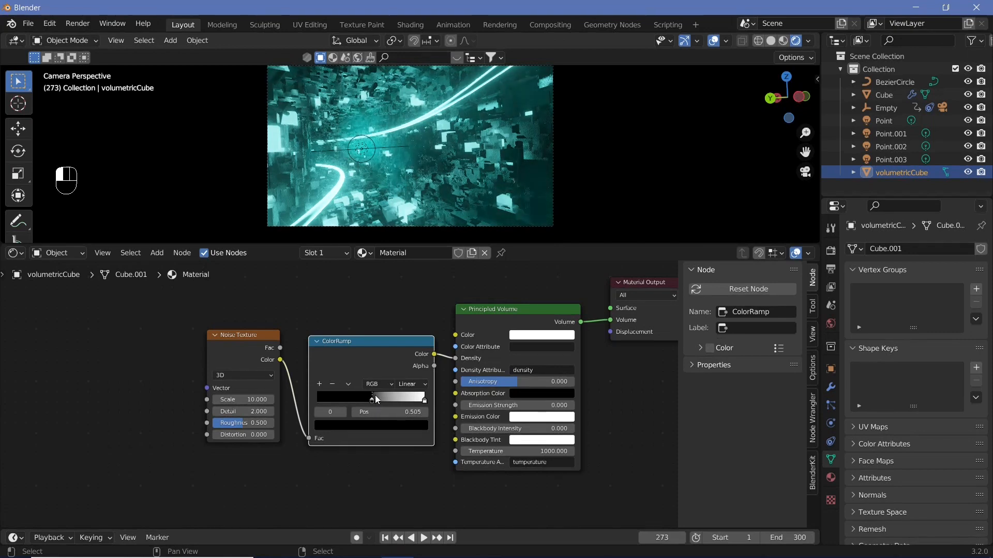
key("shift+space")
left_click(709, 42)
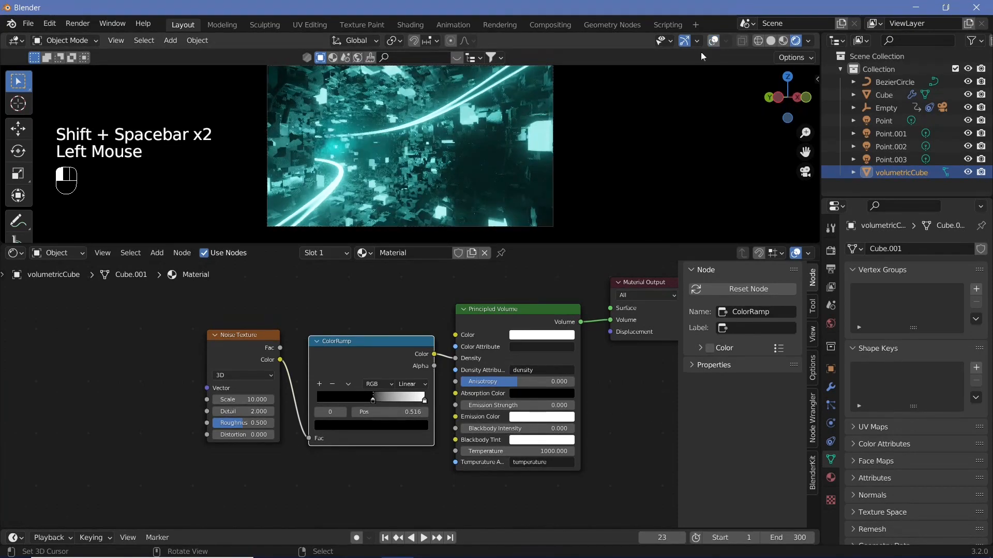
key("shift+space")
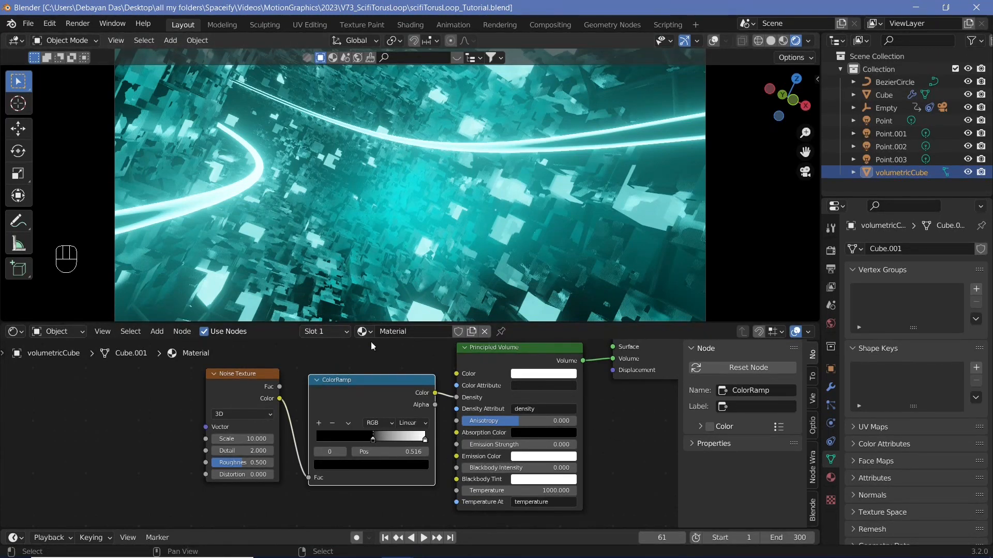
- Select the tunnel's Cube object and assign the wireframe material to its slot 3
right_click(366, 305)
left_click(357, 333)
left_click(380, 380)
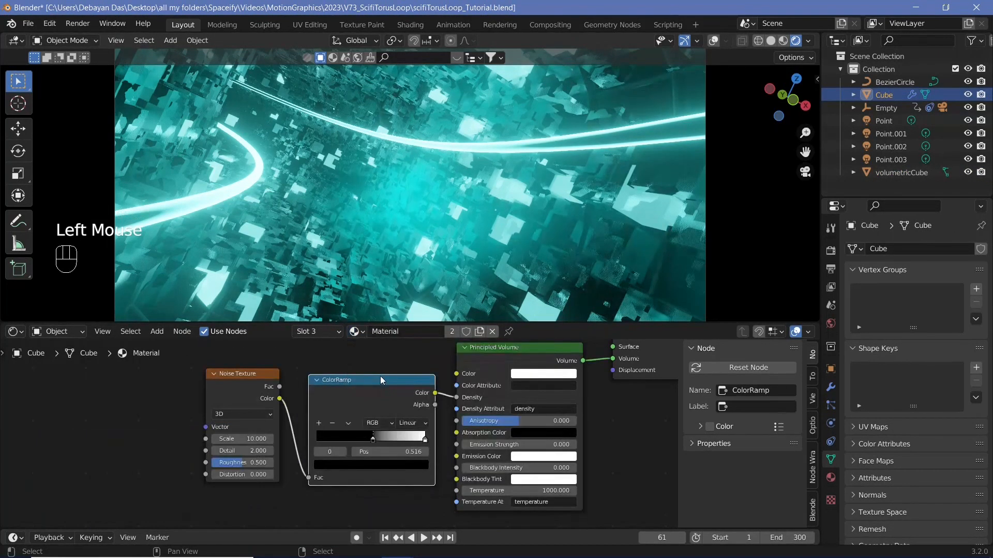
left_click(357, 331)
left_click(374, 394)
scroll(484, 461, "down", 2)
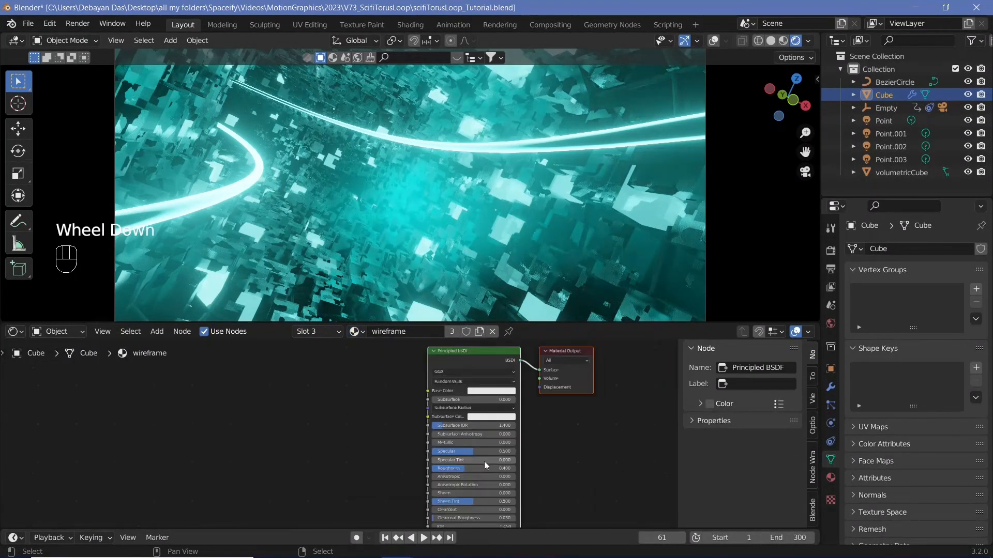
- Delete the wireframe material's Principled BSDF and add a Glossy BSDF node in its place
left_click(457, 355)
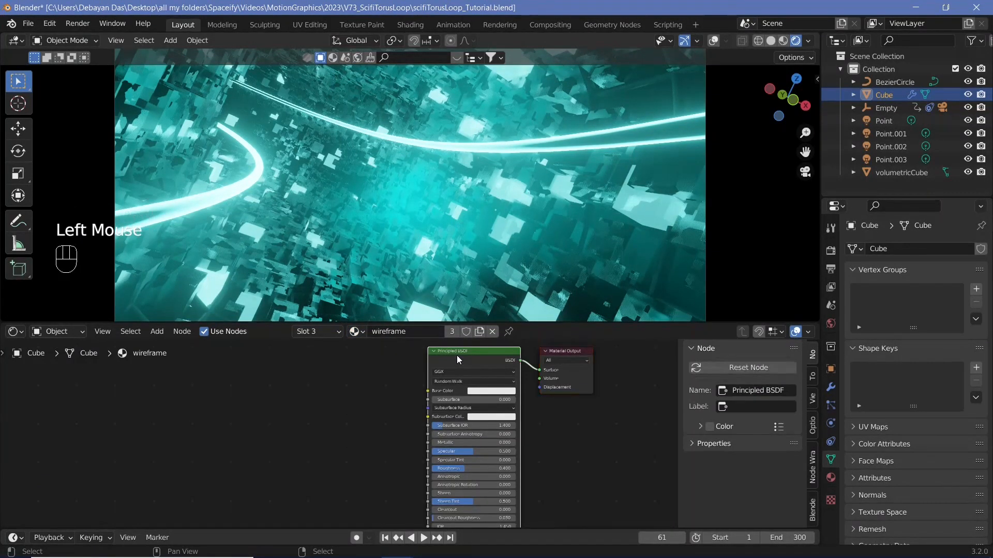
key("c")
key("x")
key("shift+a")
left_click(458, 356)
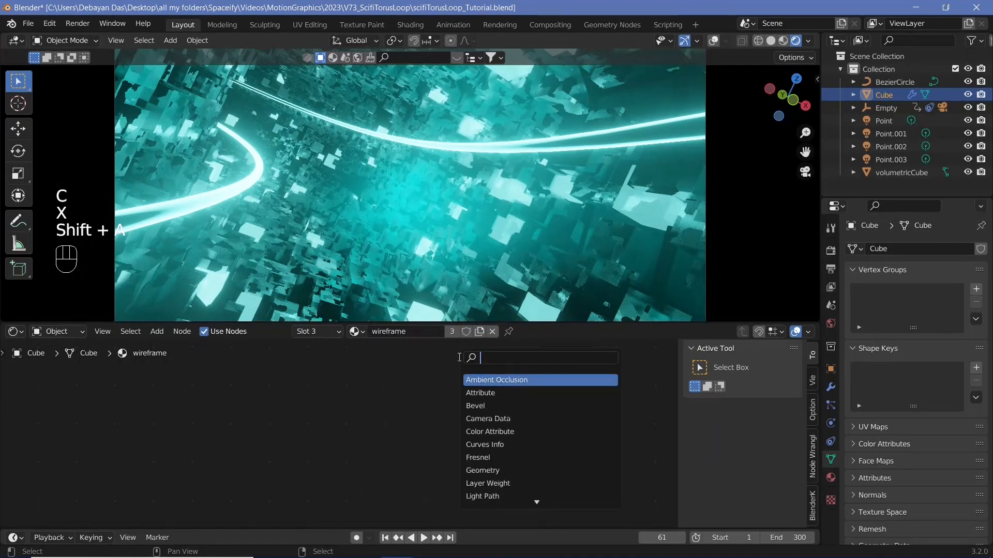
type("glos")
key("Down")
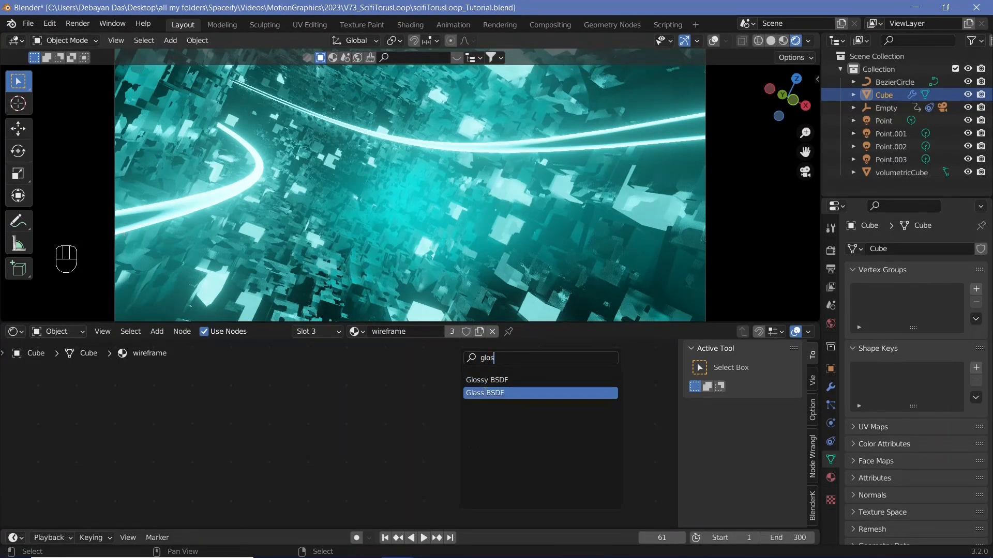
left_click(486, 380)
- Connect the Glossy BSDF to the Material Output's Surface and set its color to pure white
left_click_drag(482, 355, 544, 372)
mouse_move(455, 387)
left_mouse_down()
mouse_move(431, 387)
mouse_move(440, 387)
left_mouse_up()
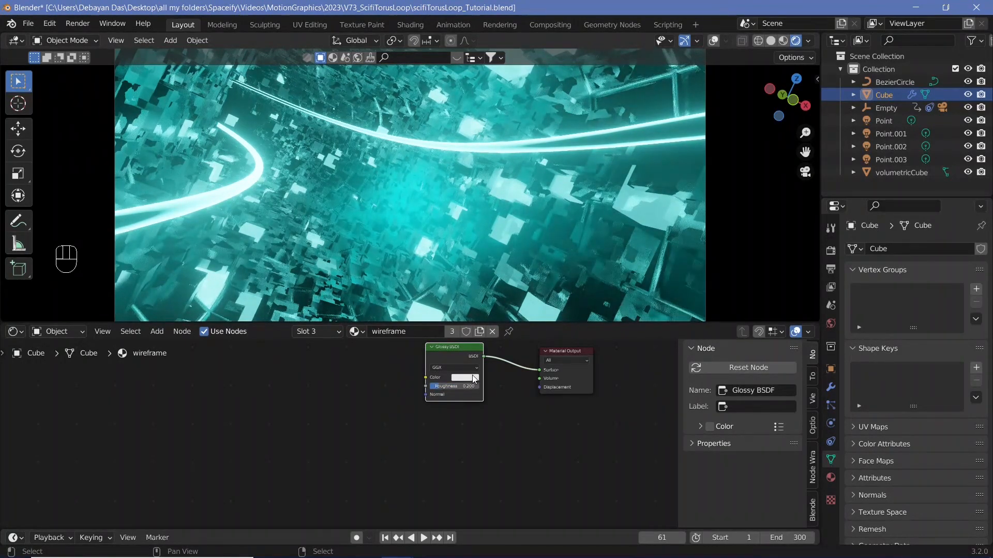
left_click(473, 379)
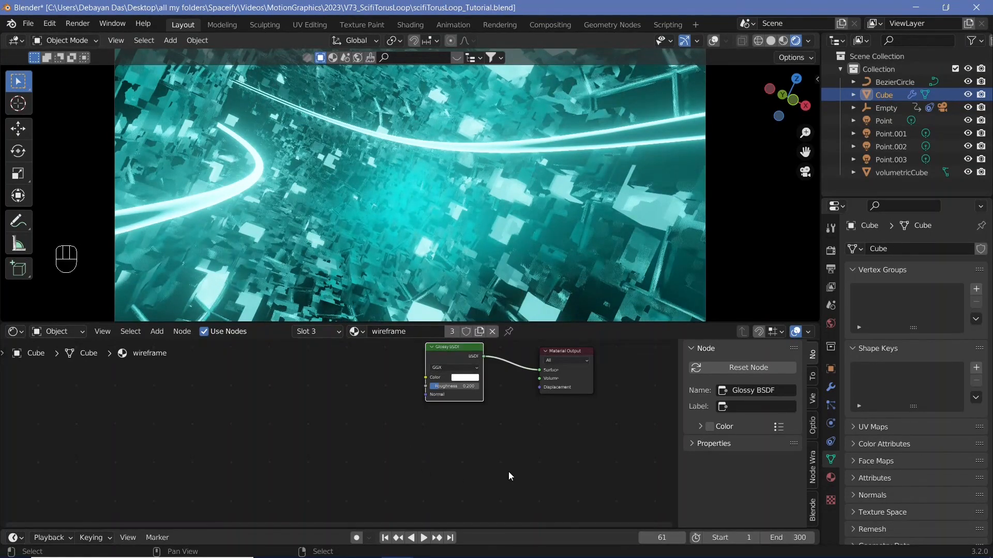
- Play the animation through the camera to review the tunnel's materials and lighting in motion, stopping at frame 113
key("shift+space")
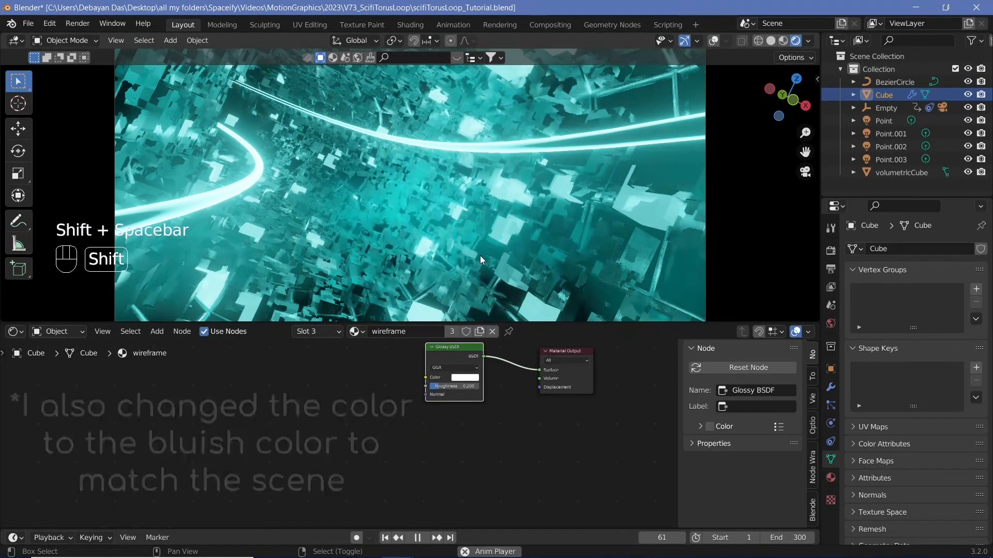
key("shift+space")
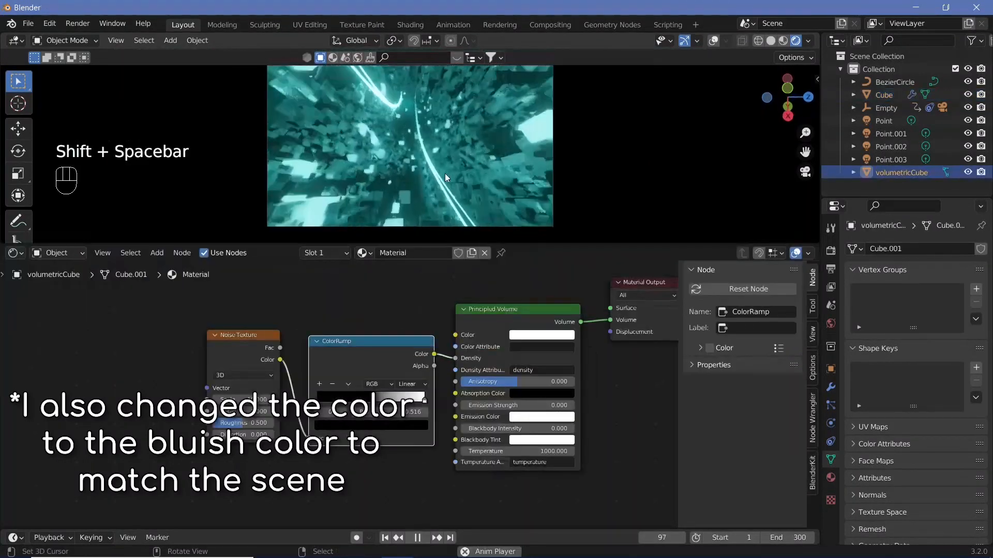
key("shift+space")
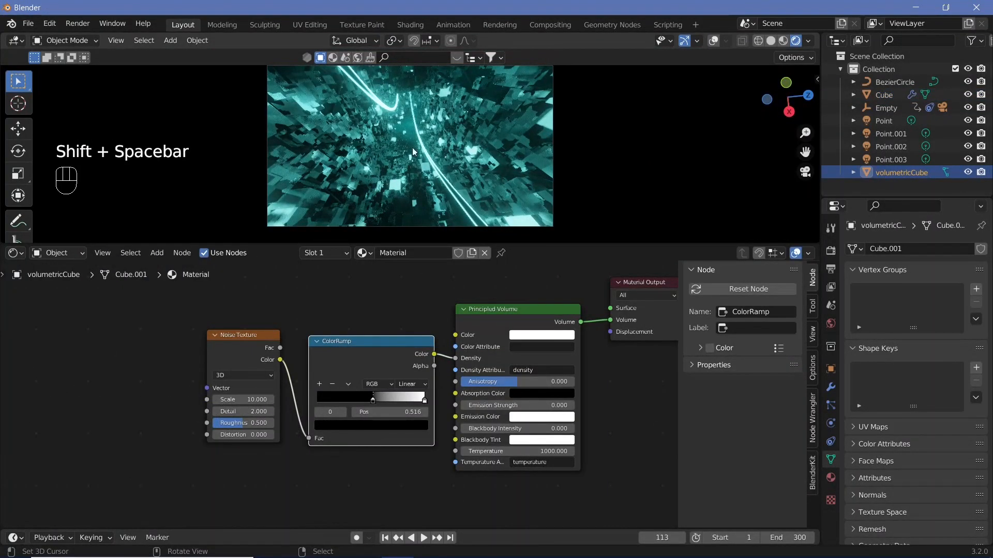
- Render the current frame as a still image, review the result and close the render window
left_click(77, 23)
left_click(86, 38)
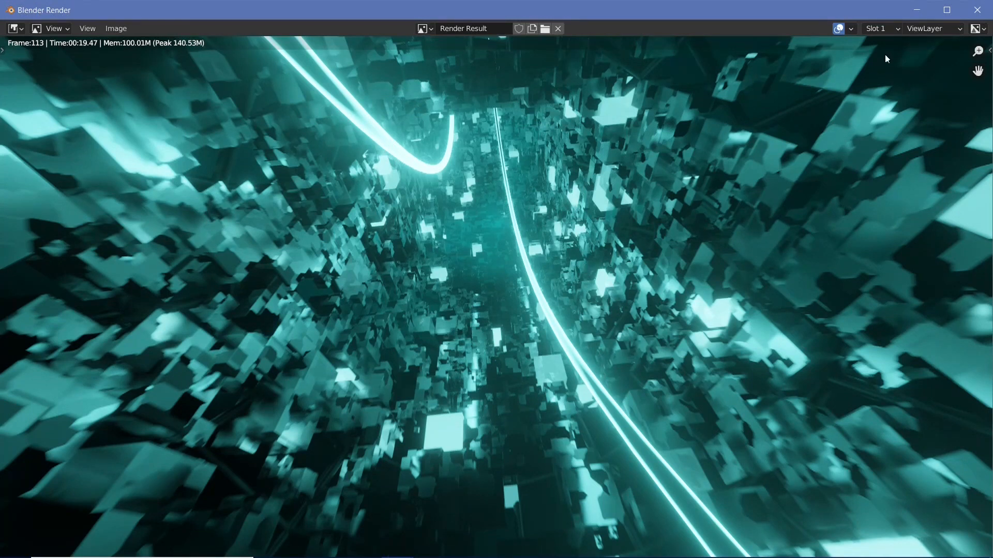
left_click(977, 10)
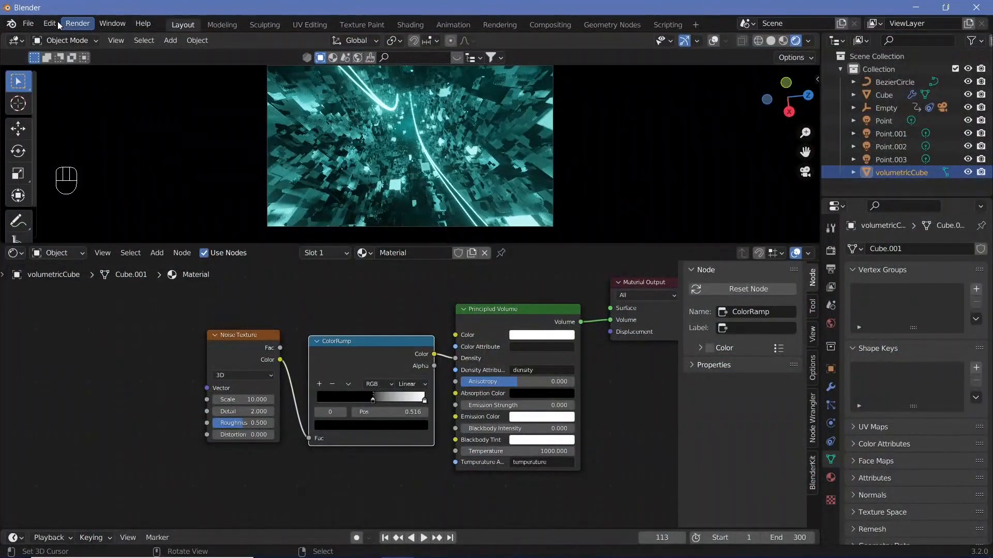